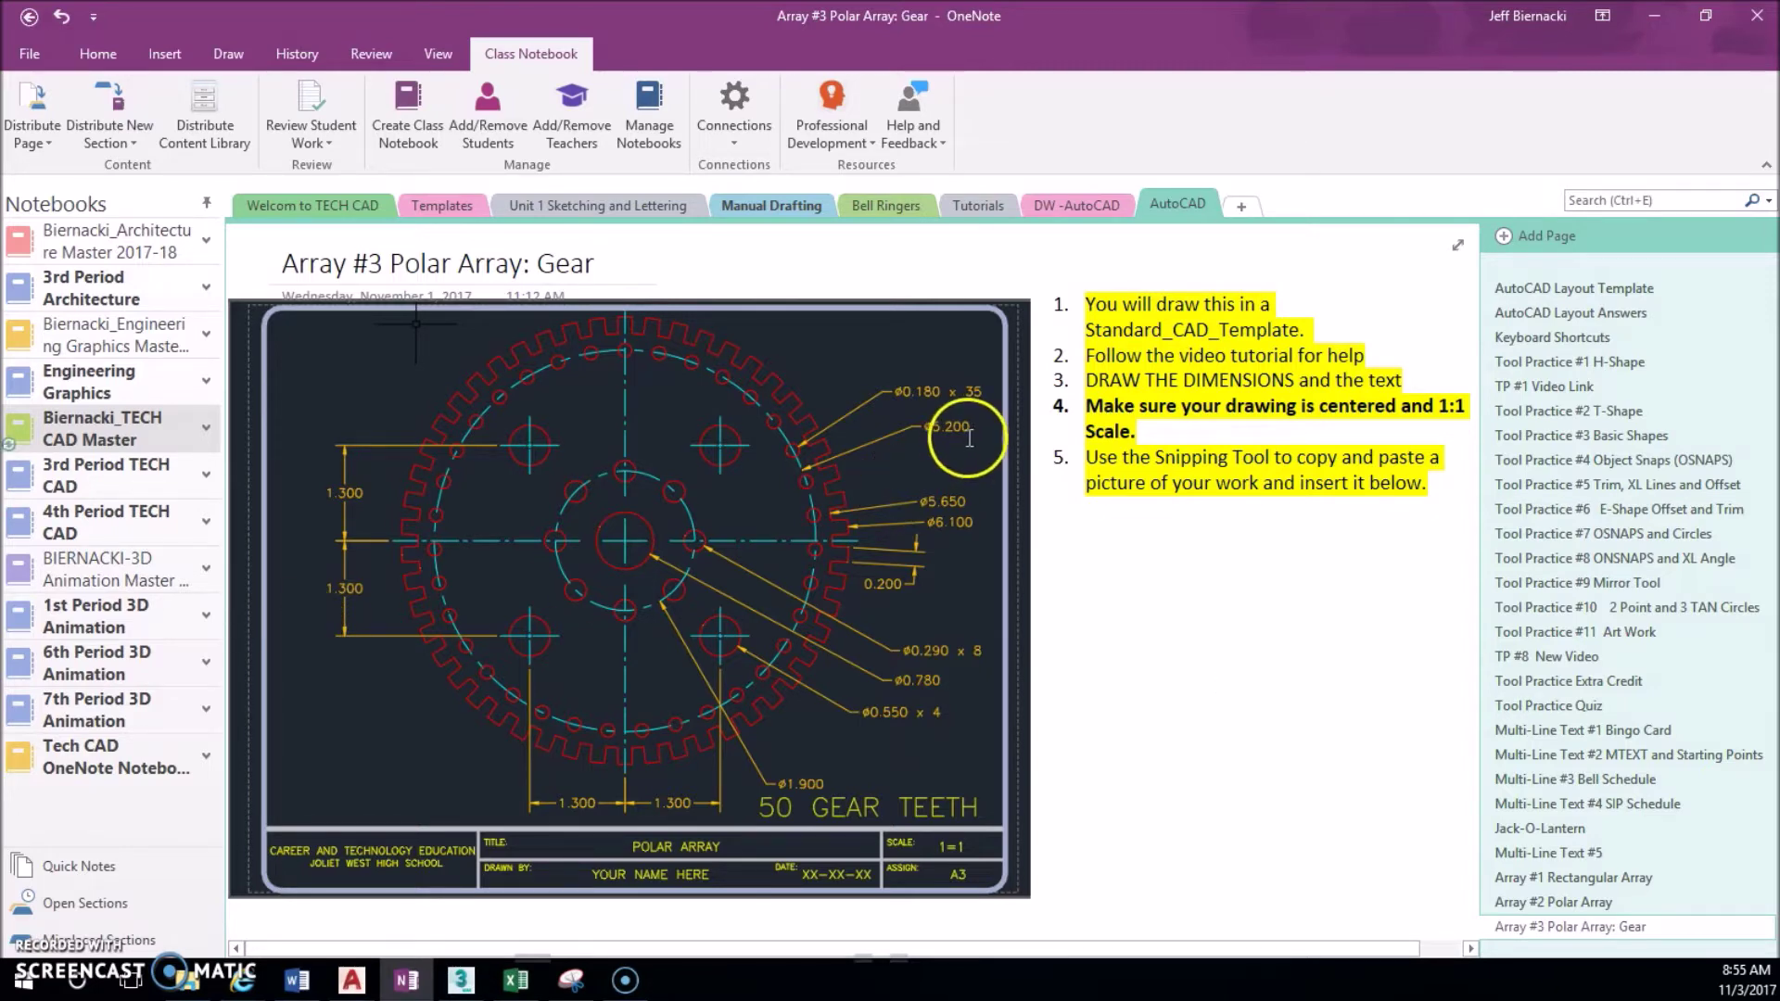
key(alt+Tab)
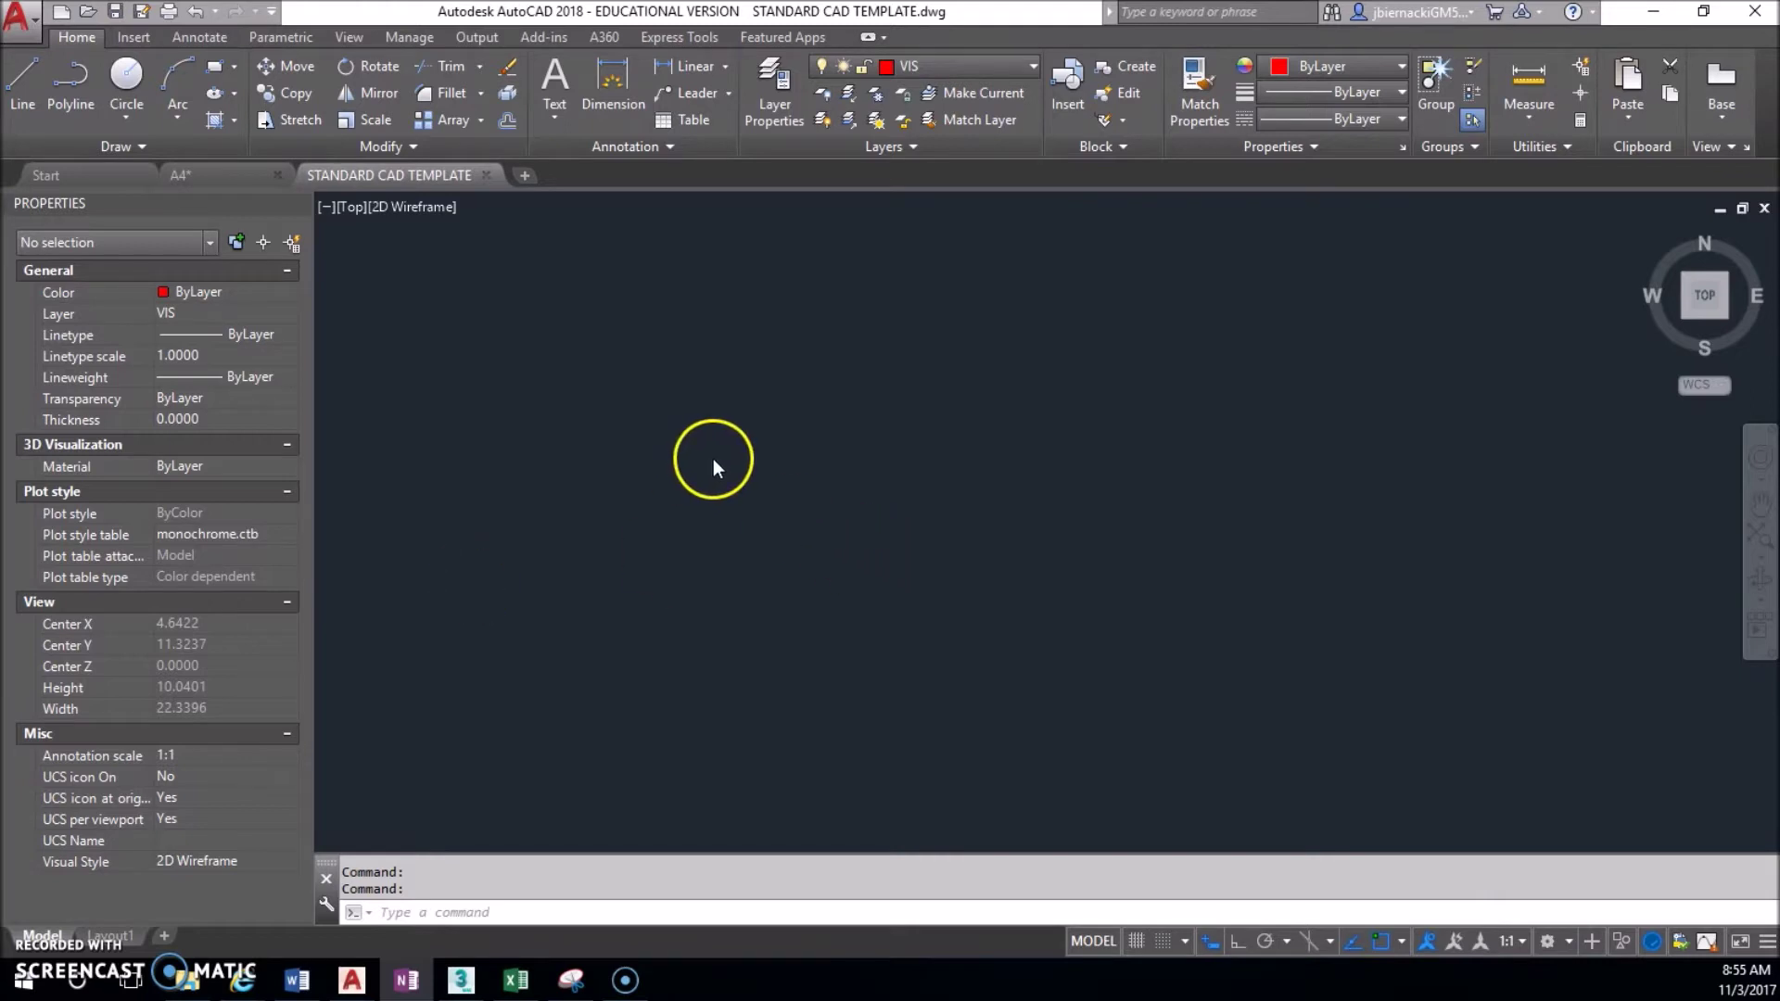
mouse_move(391, 185)
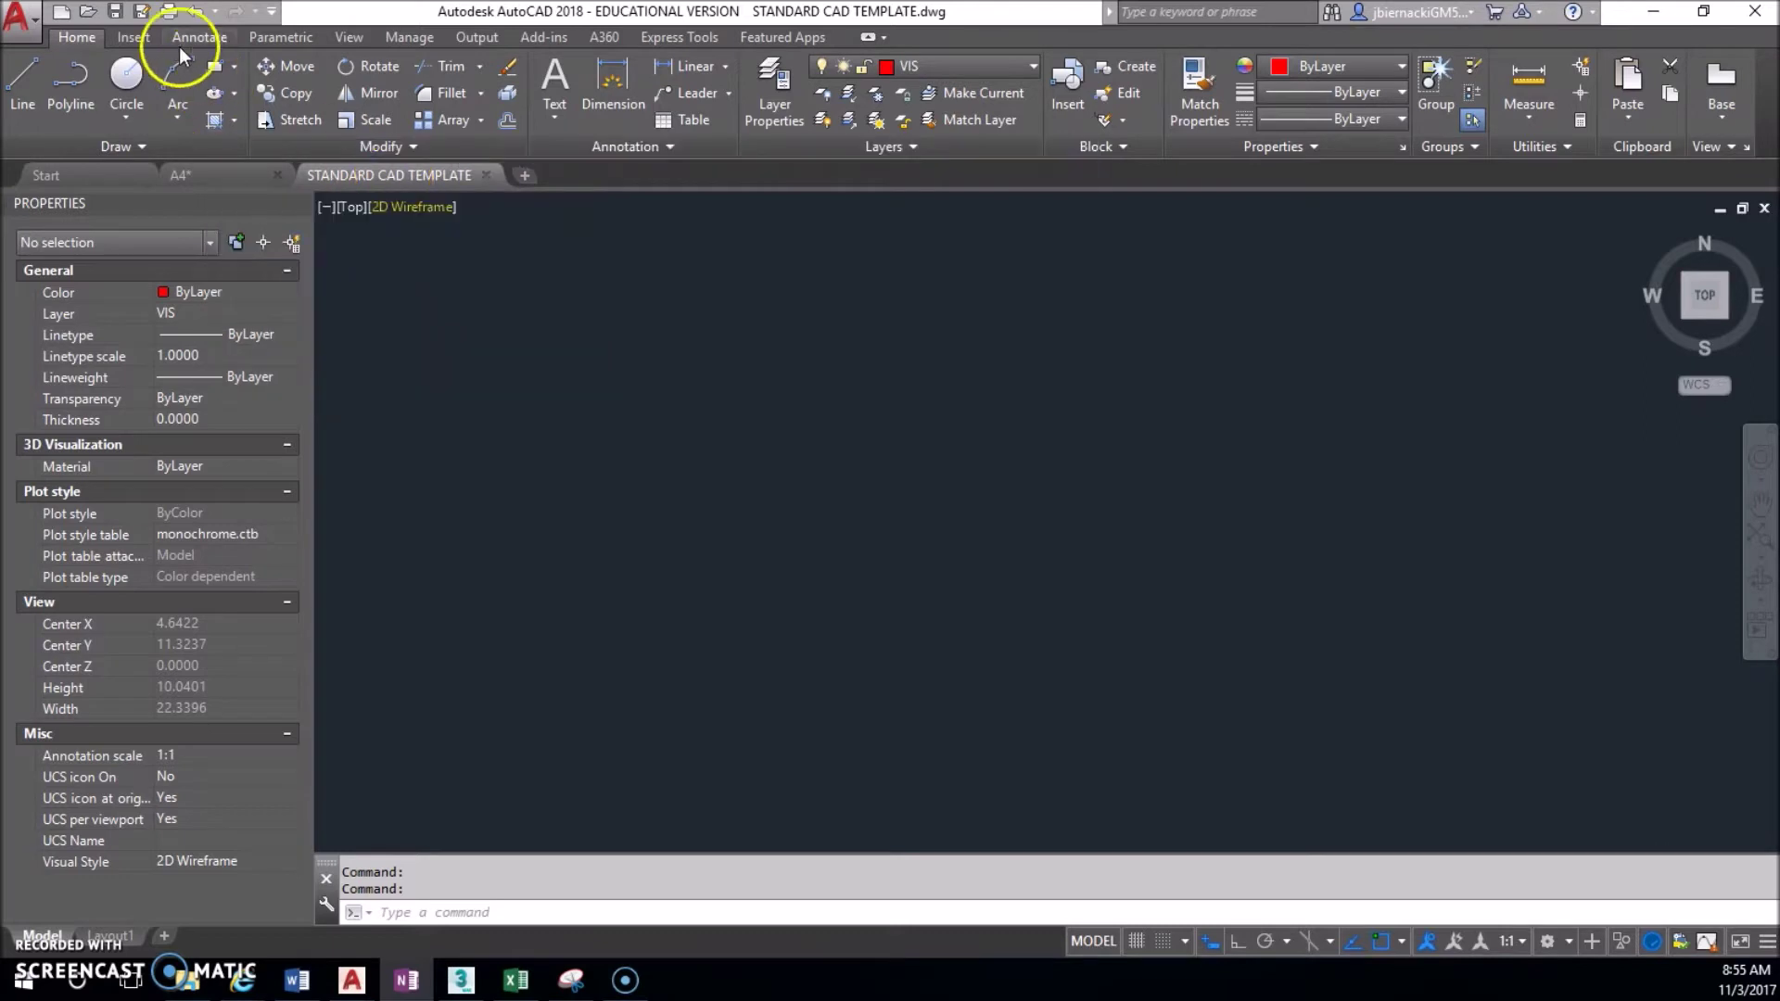
click(139, 13)
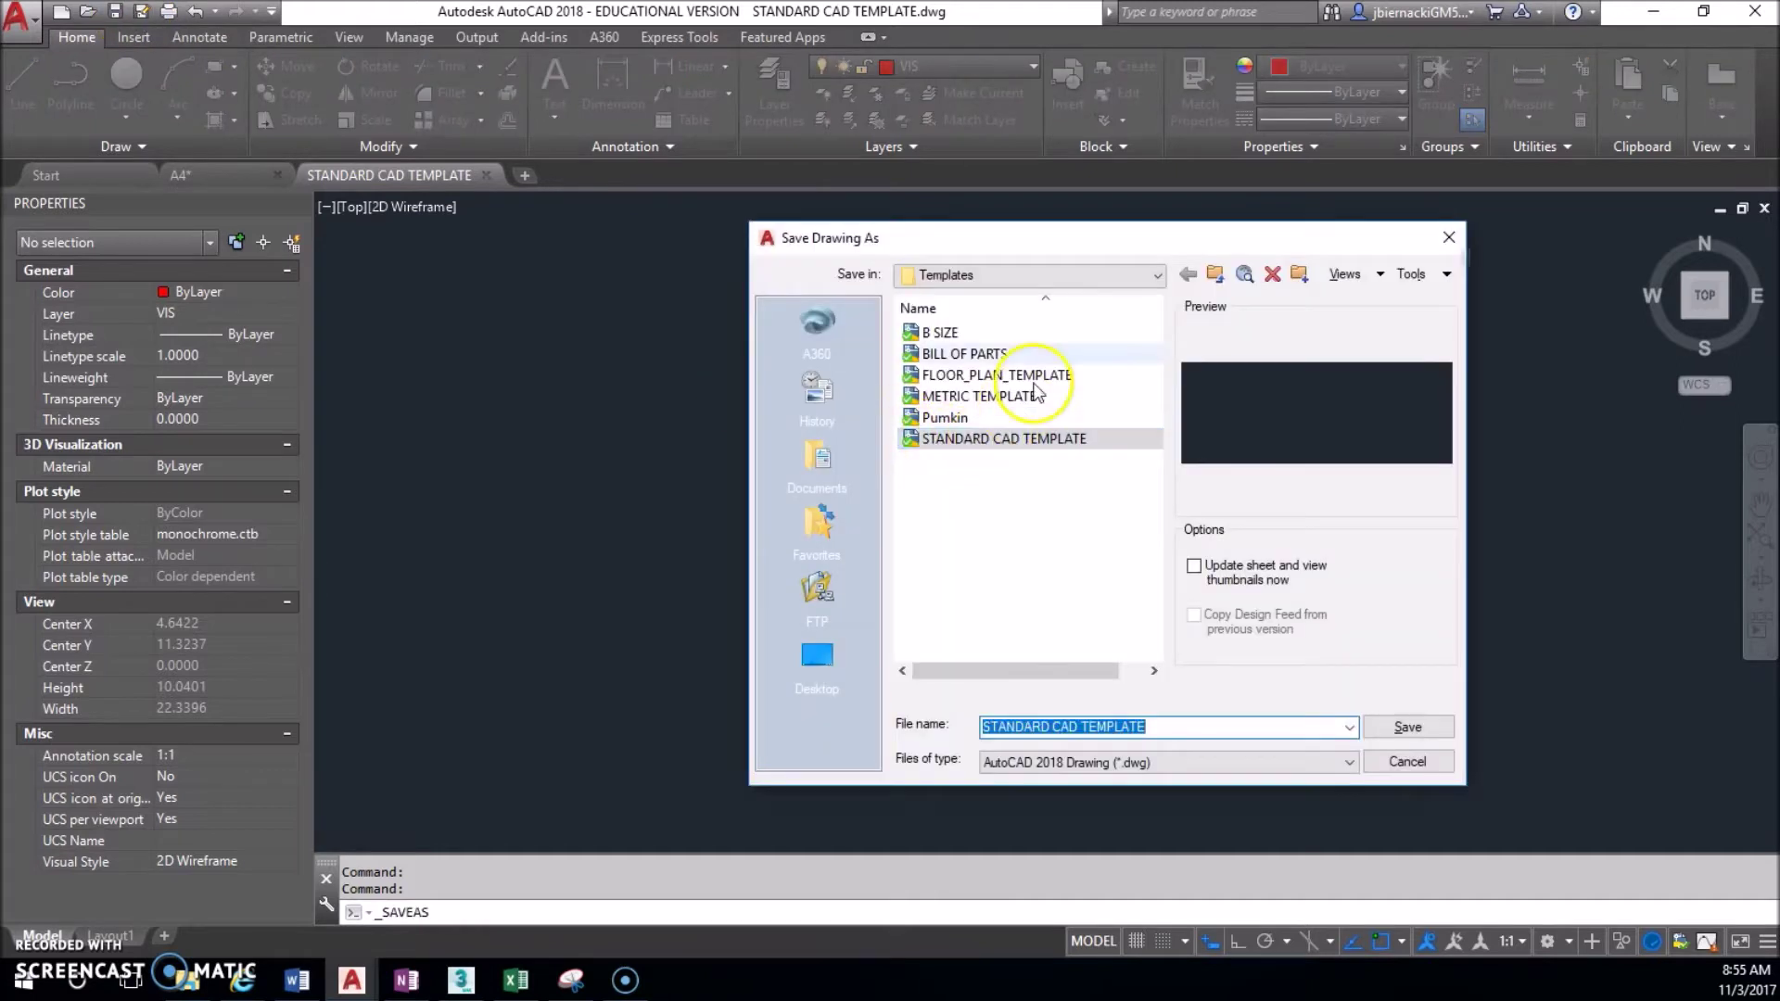
click(1150, 275)
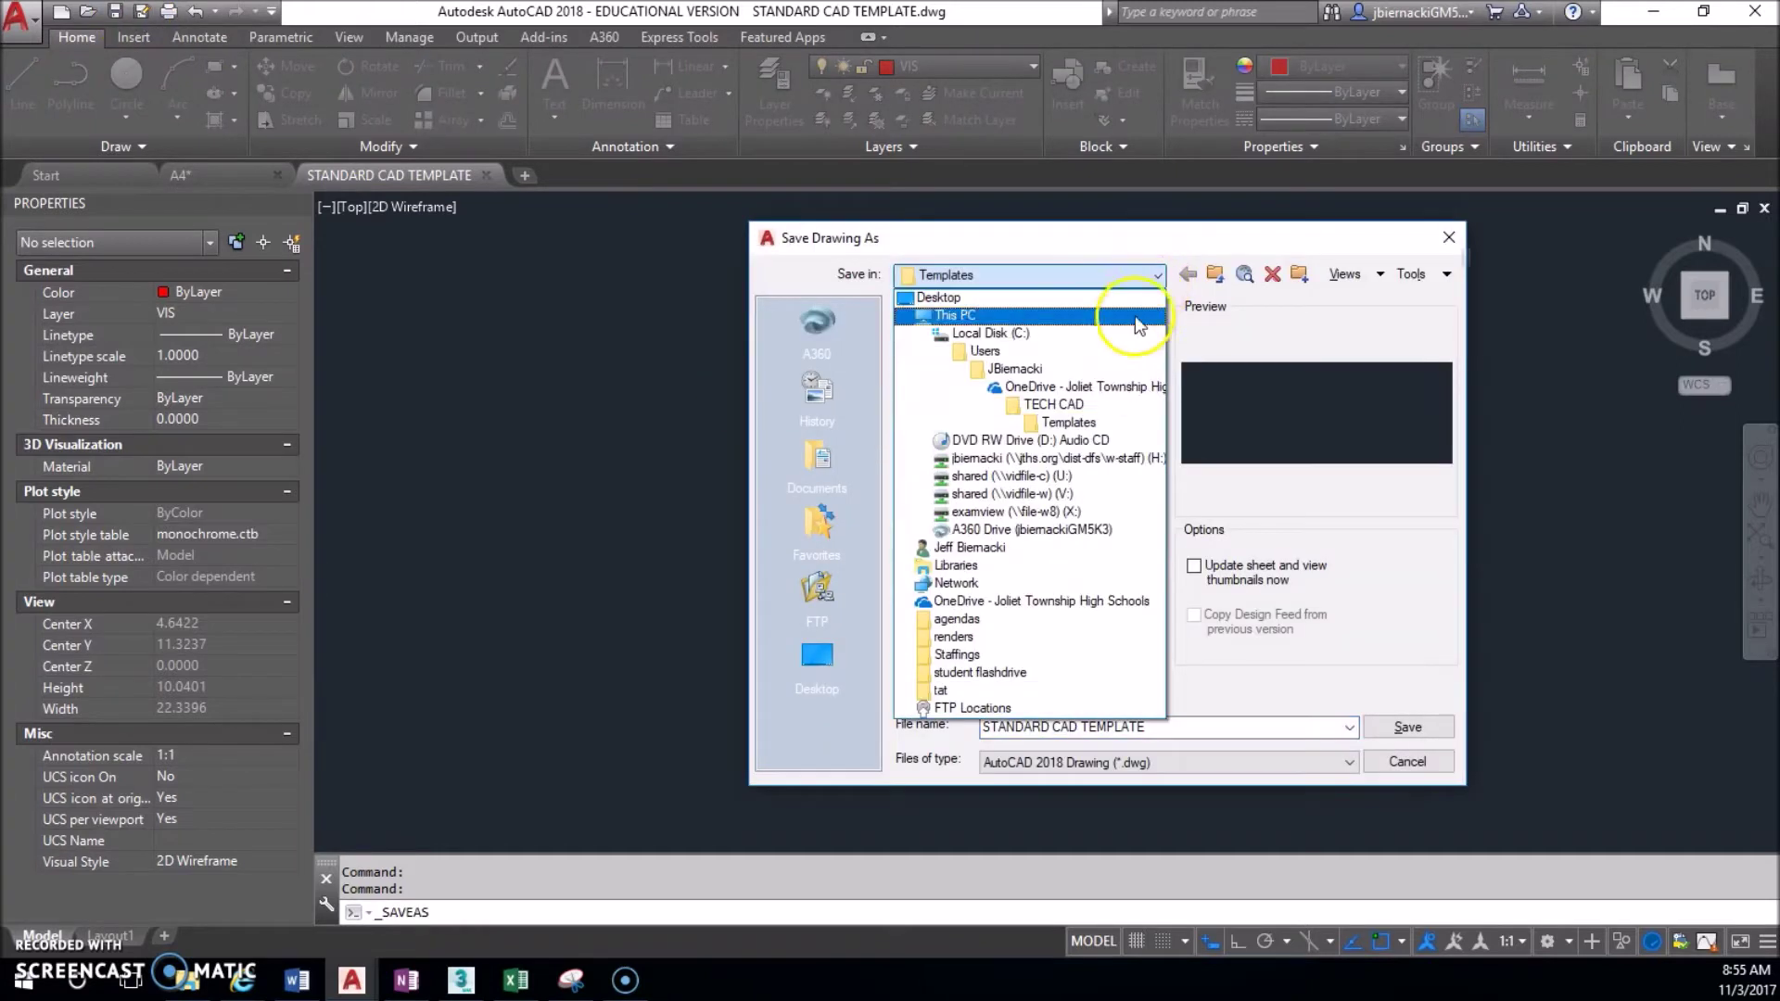
click(1113, 458)
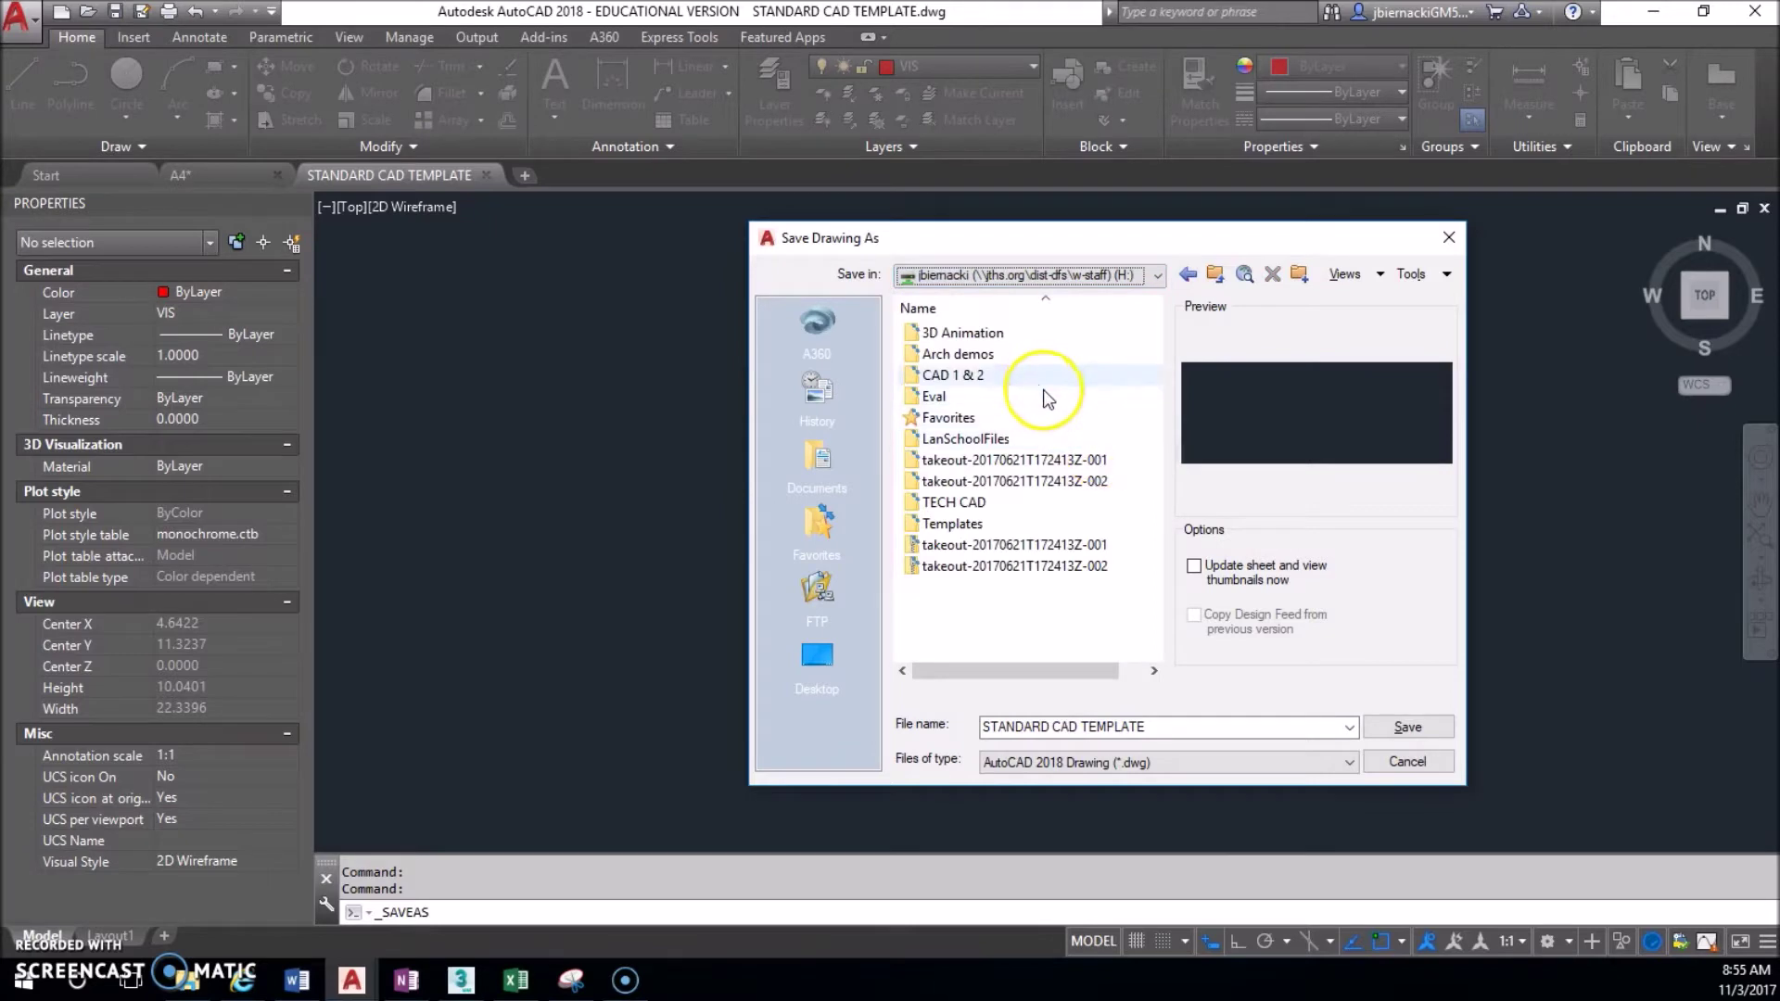
double_click(1009, 505)
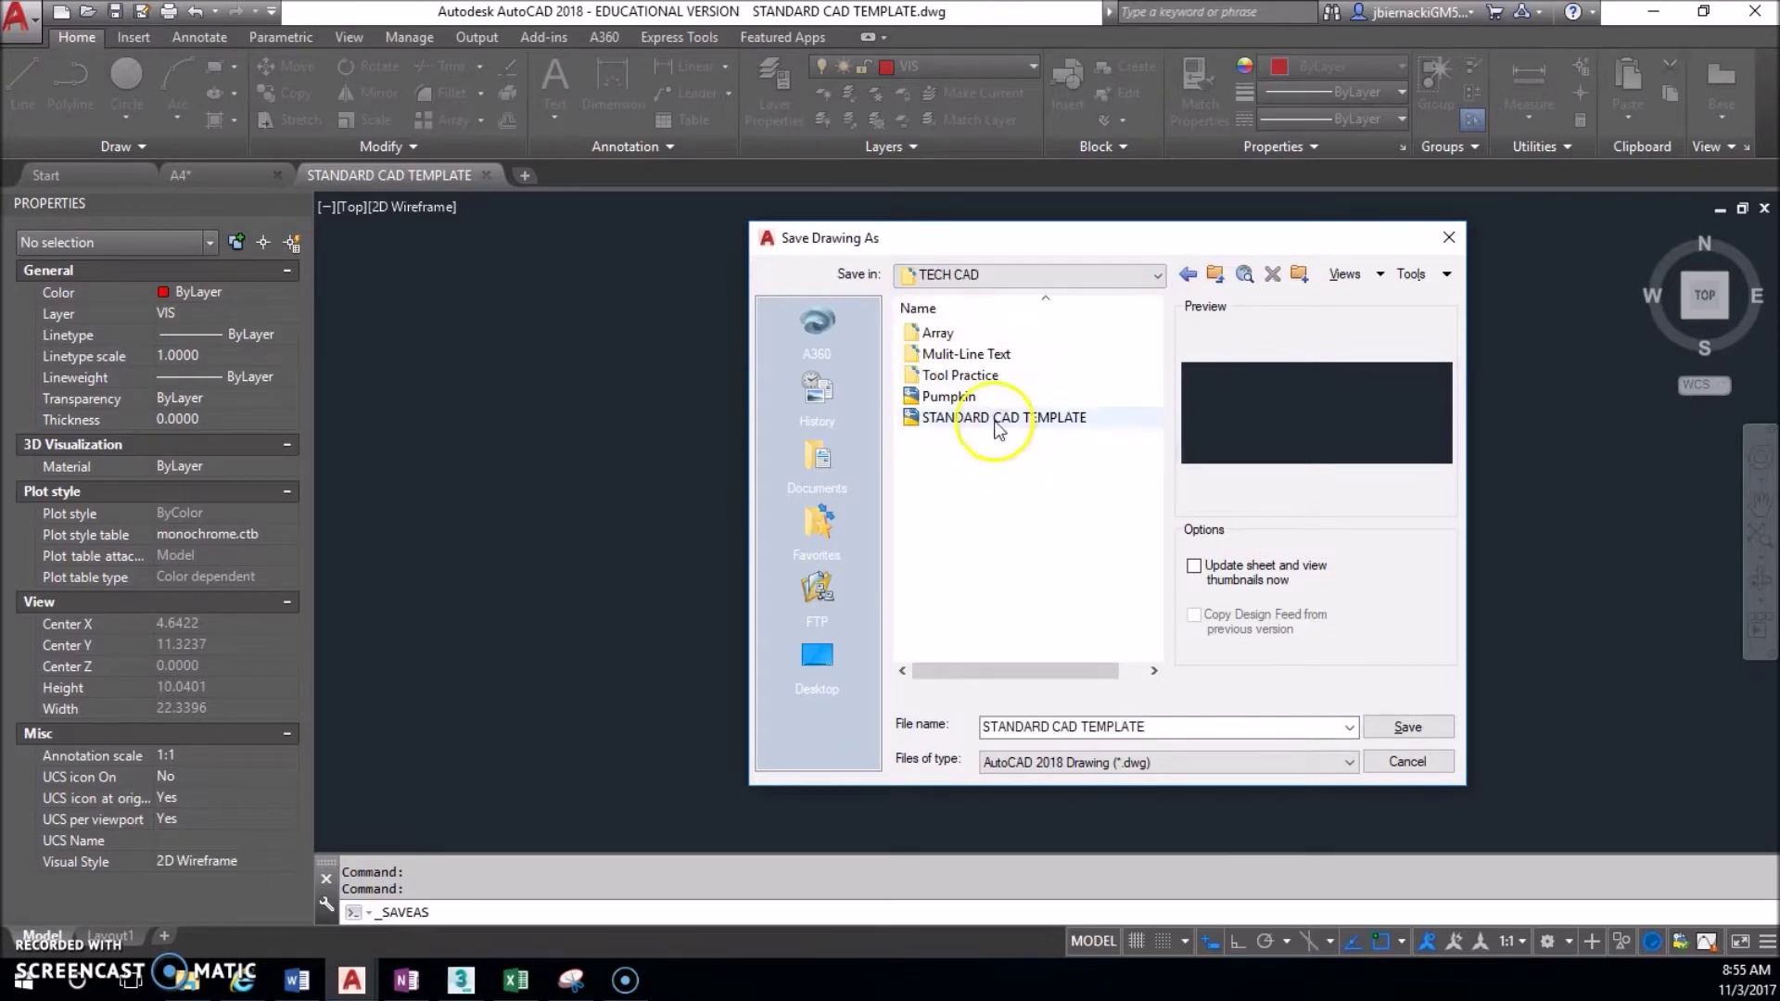
double_click(956, 335)
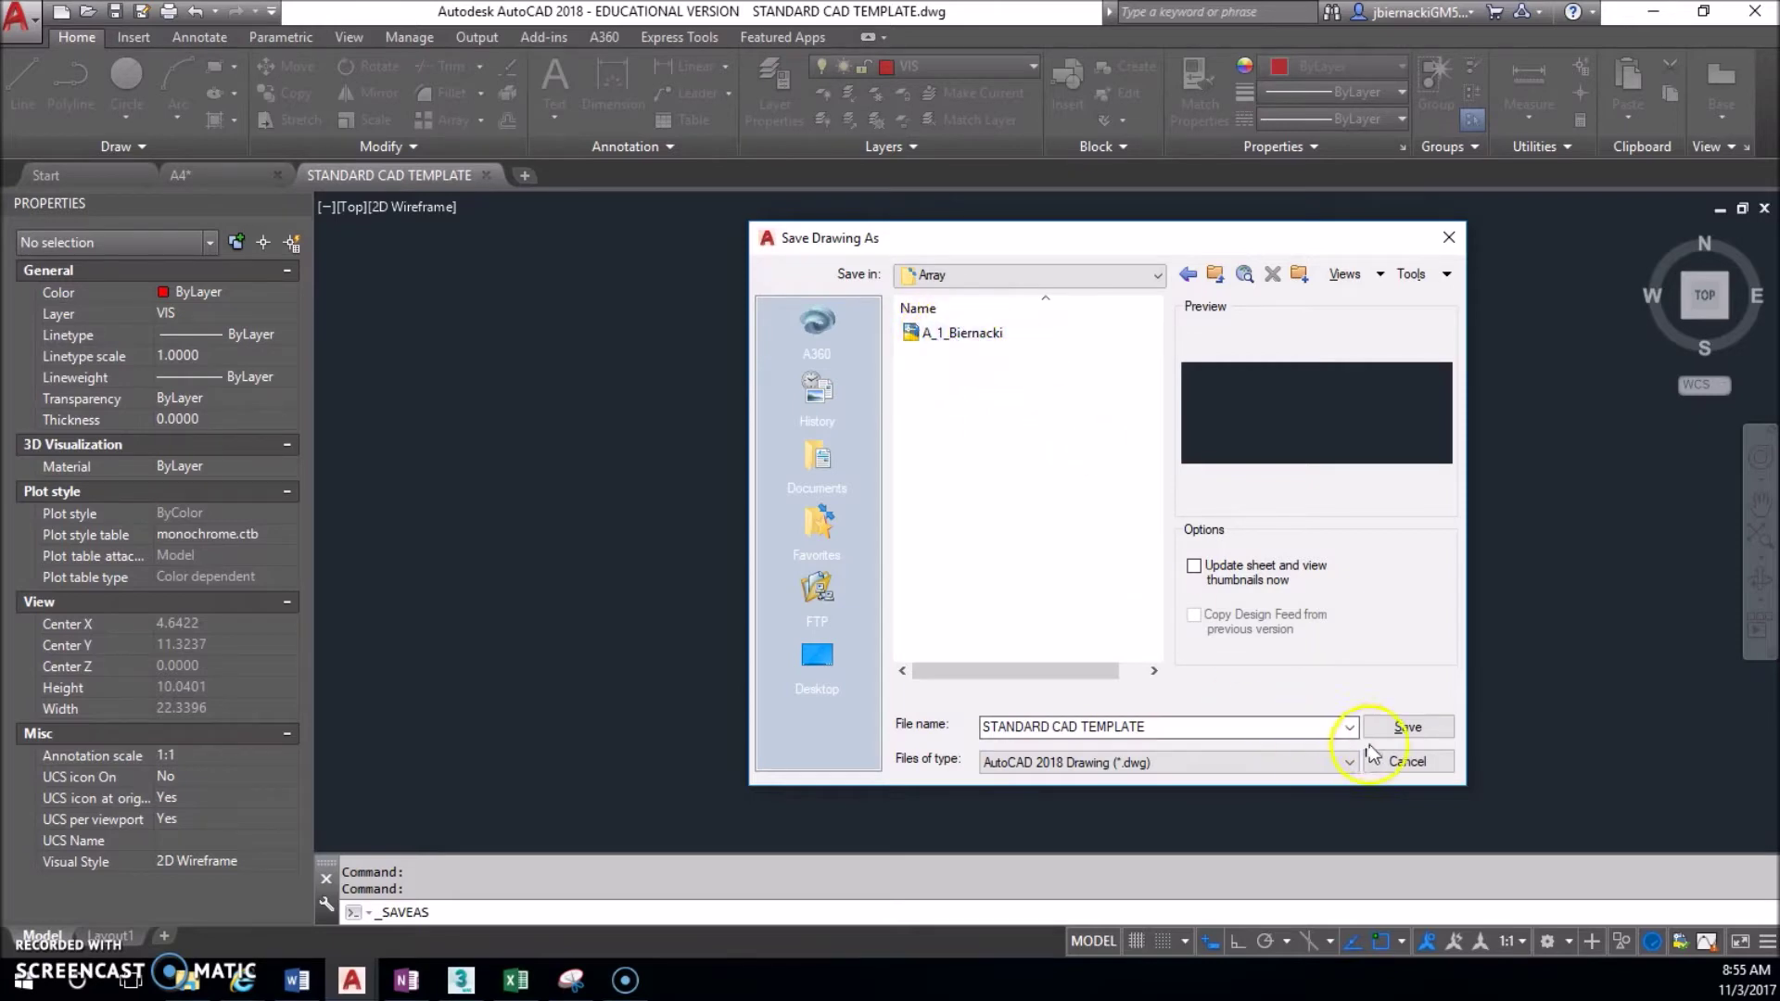
click(1406, 766)
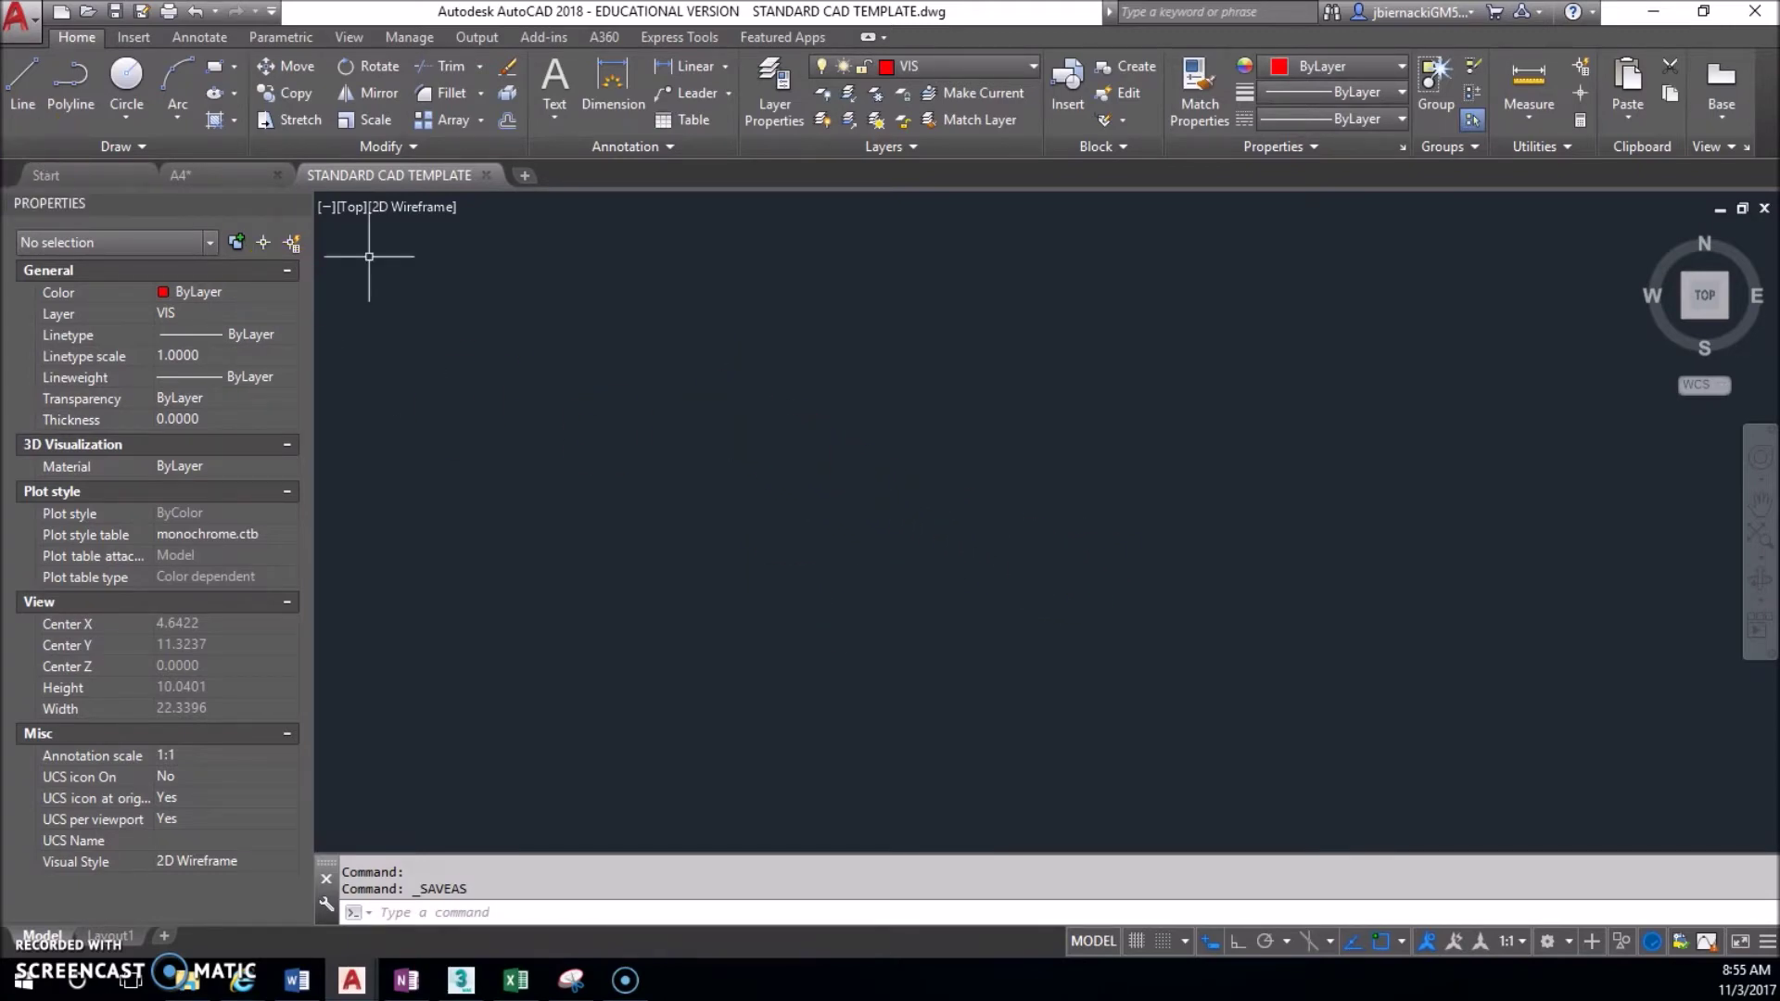
Switch to OneNote and examine the dimensions on the Array #3 Polar Array: Gear drawing.
key(alt+Tab)
drag(620, 135, 1137, 135)
scroll(997, 823, left, 5)
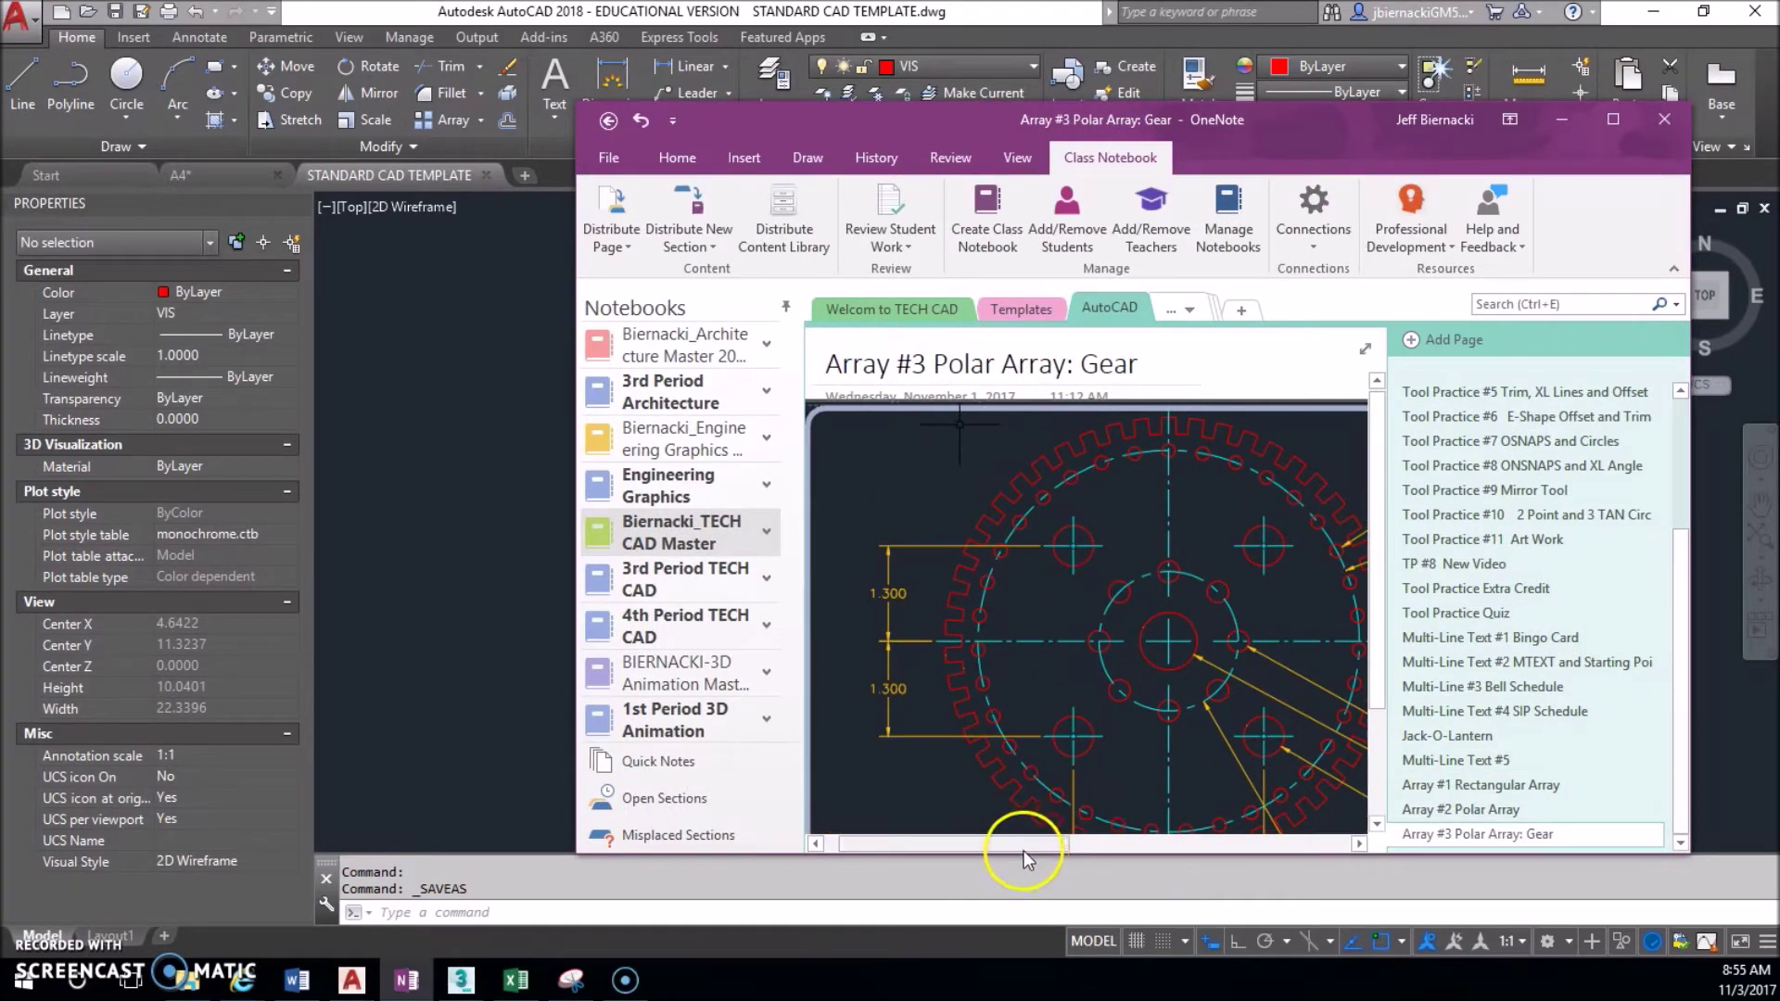
scroll(1024, 853, right, 3)
click(1615, 119)
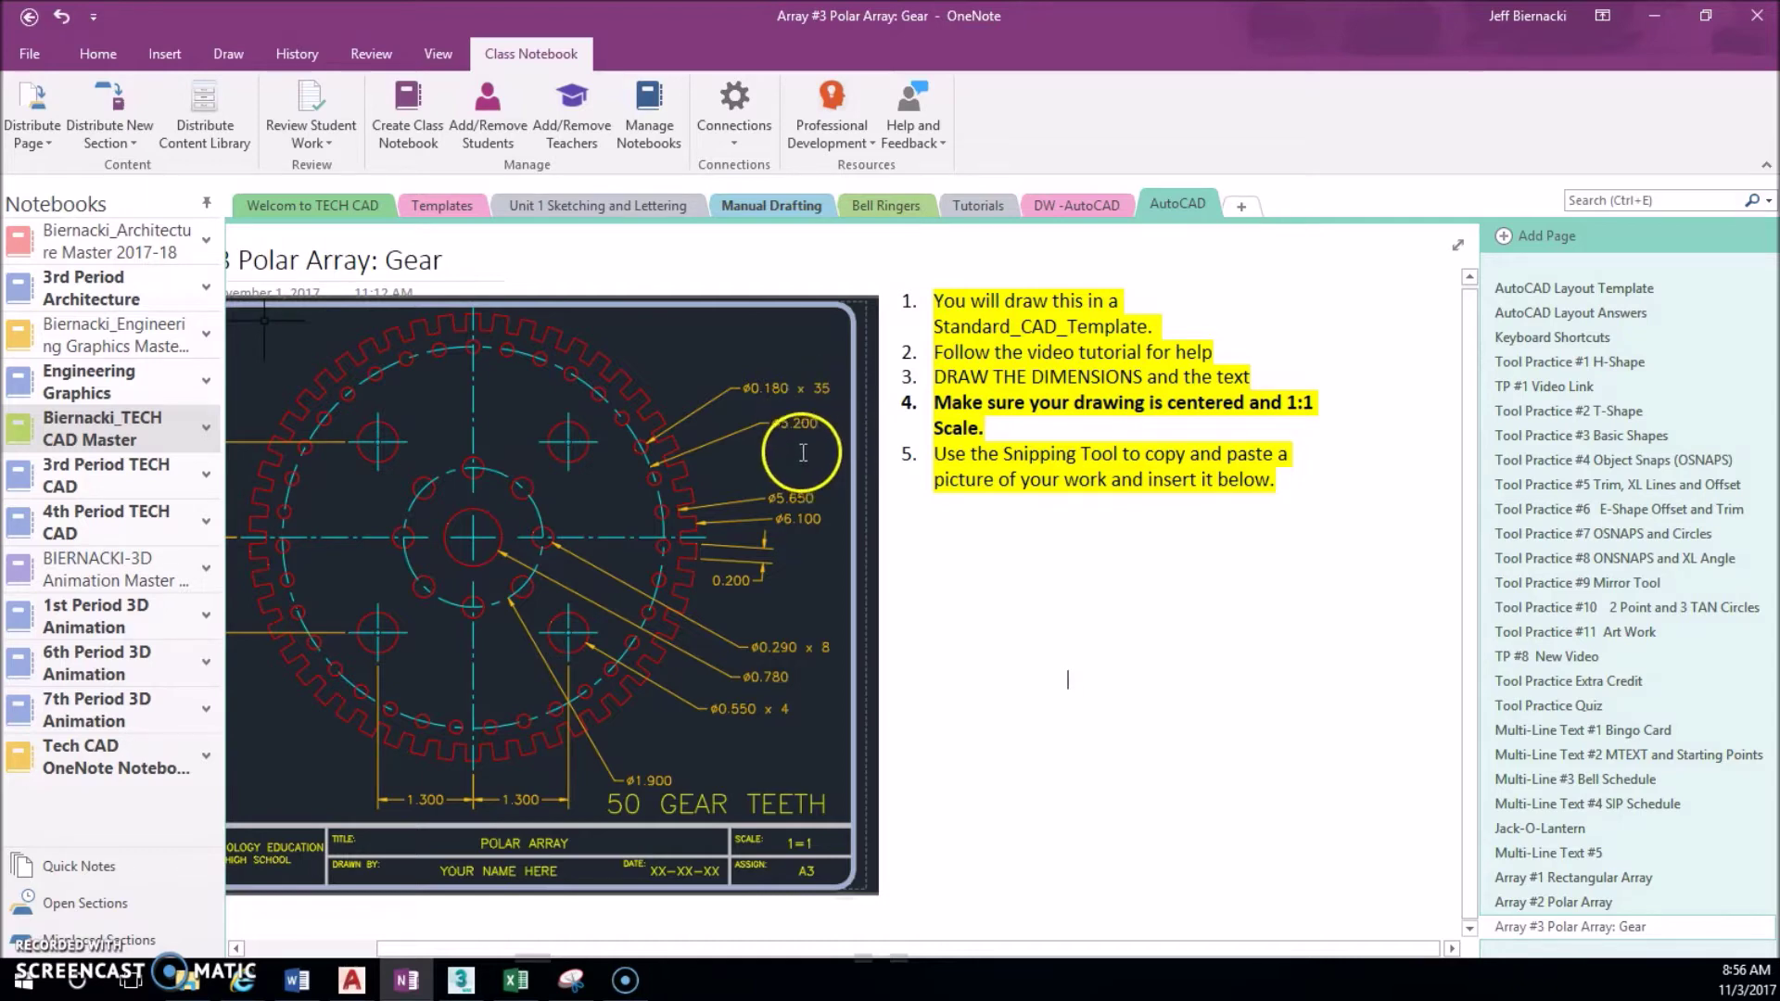
click(1653, 16)
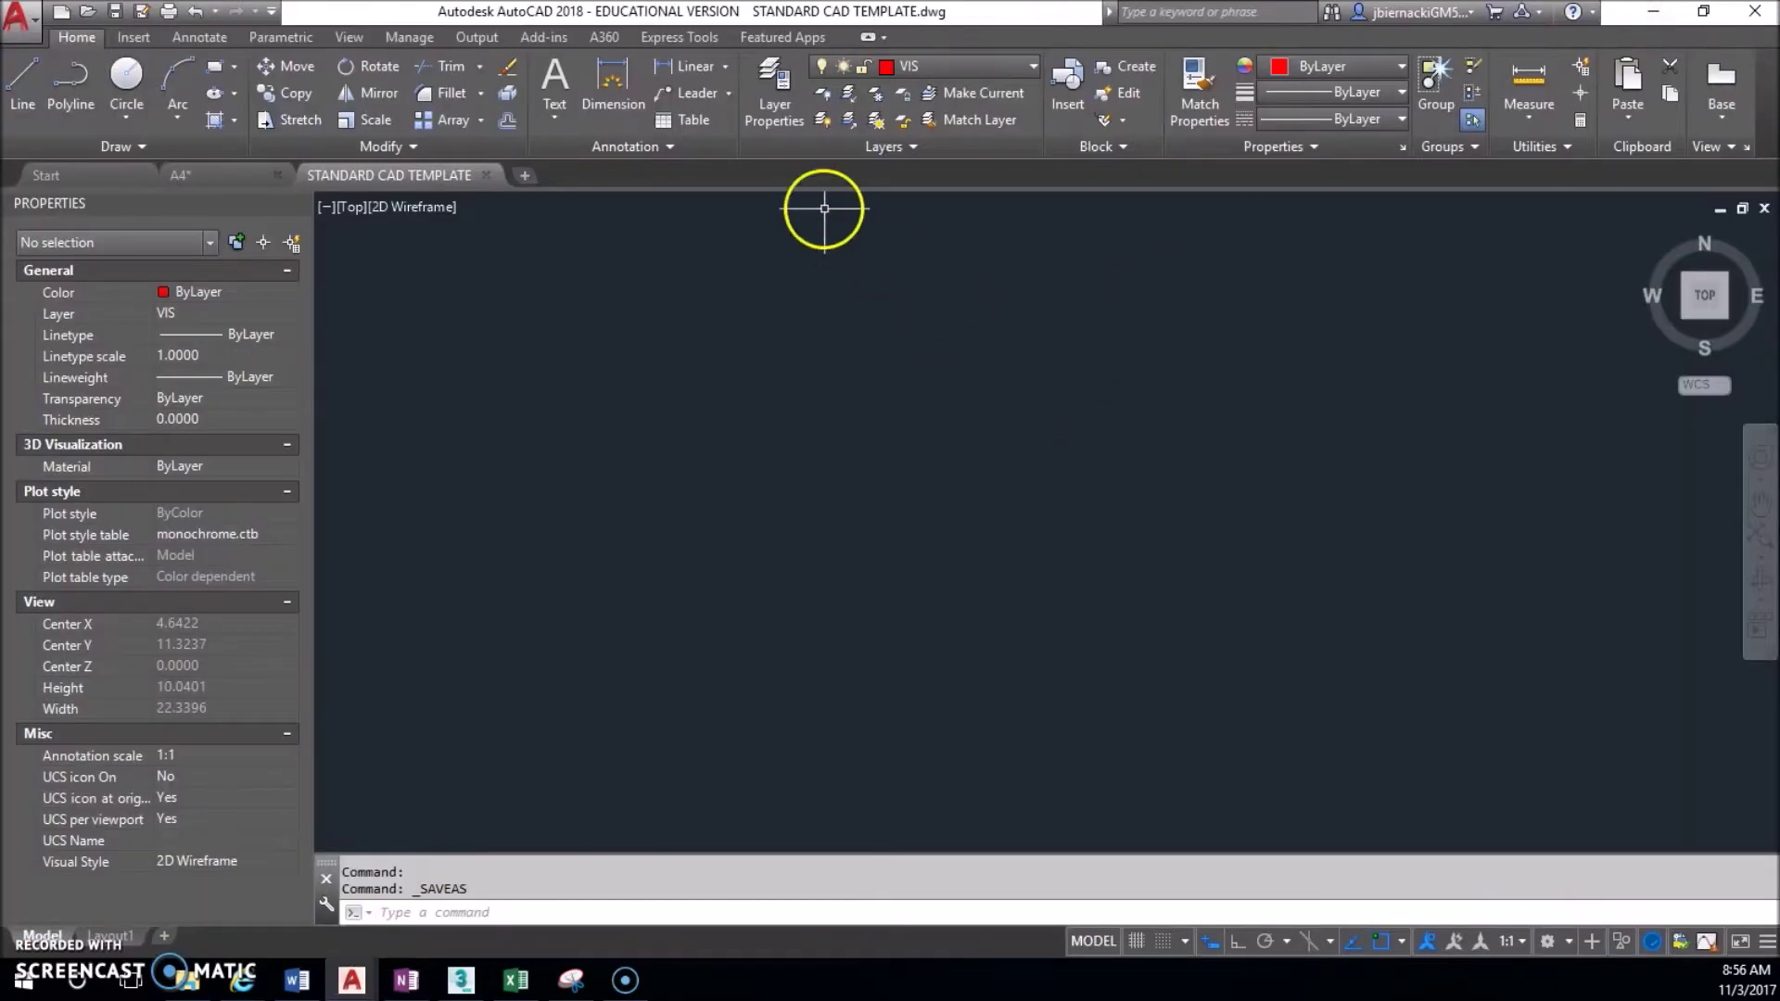
Make the CEN layer current and draw a centerline circle with a diameter of 5.2 in the empty drawing area.
click(1005, 67)
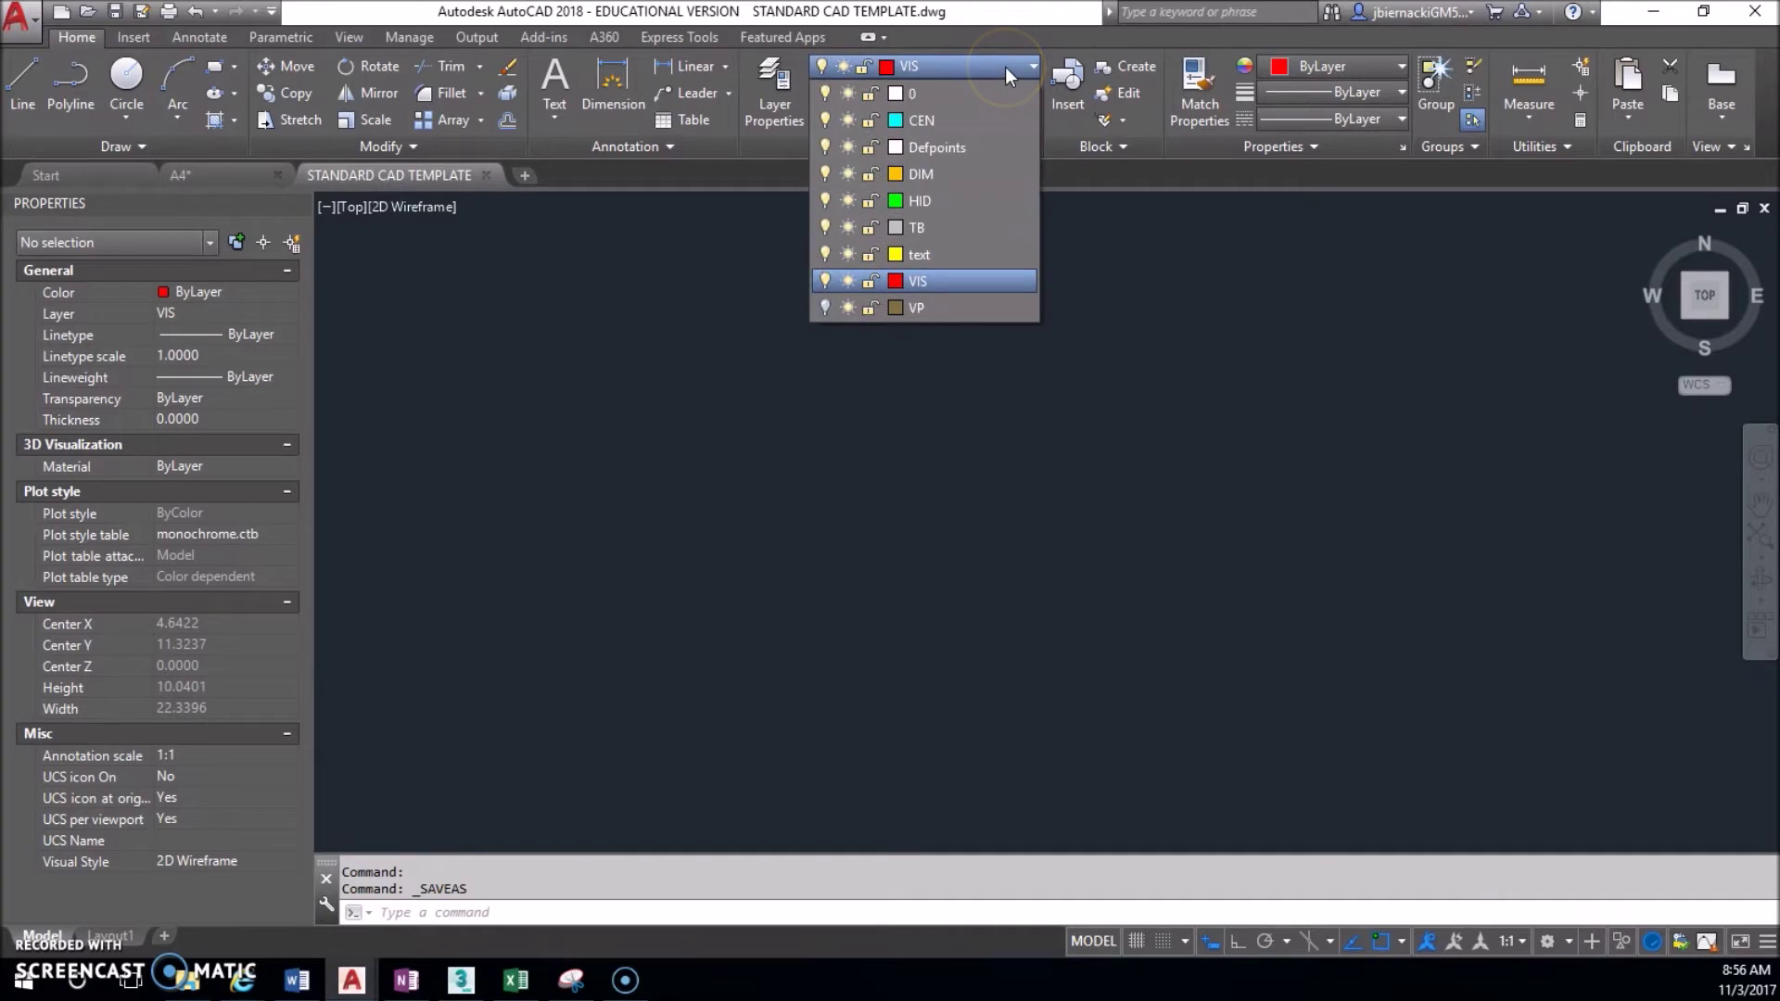
click(970, 120)
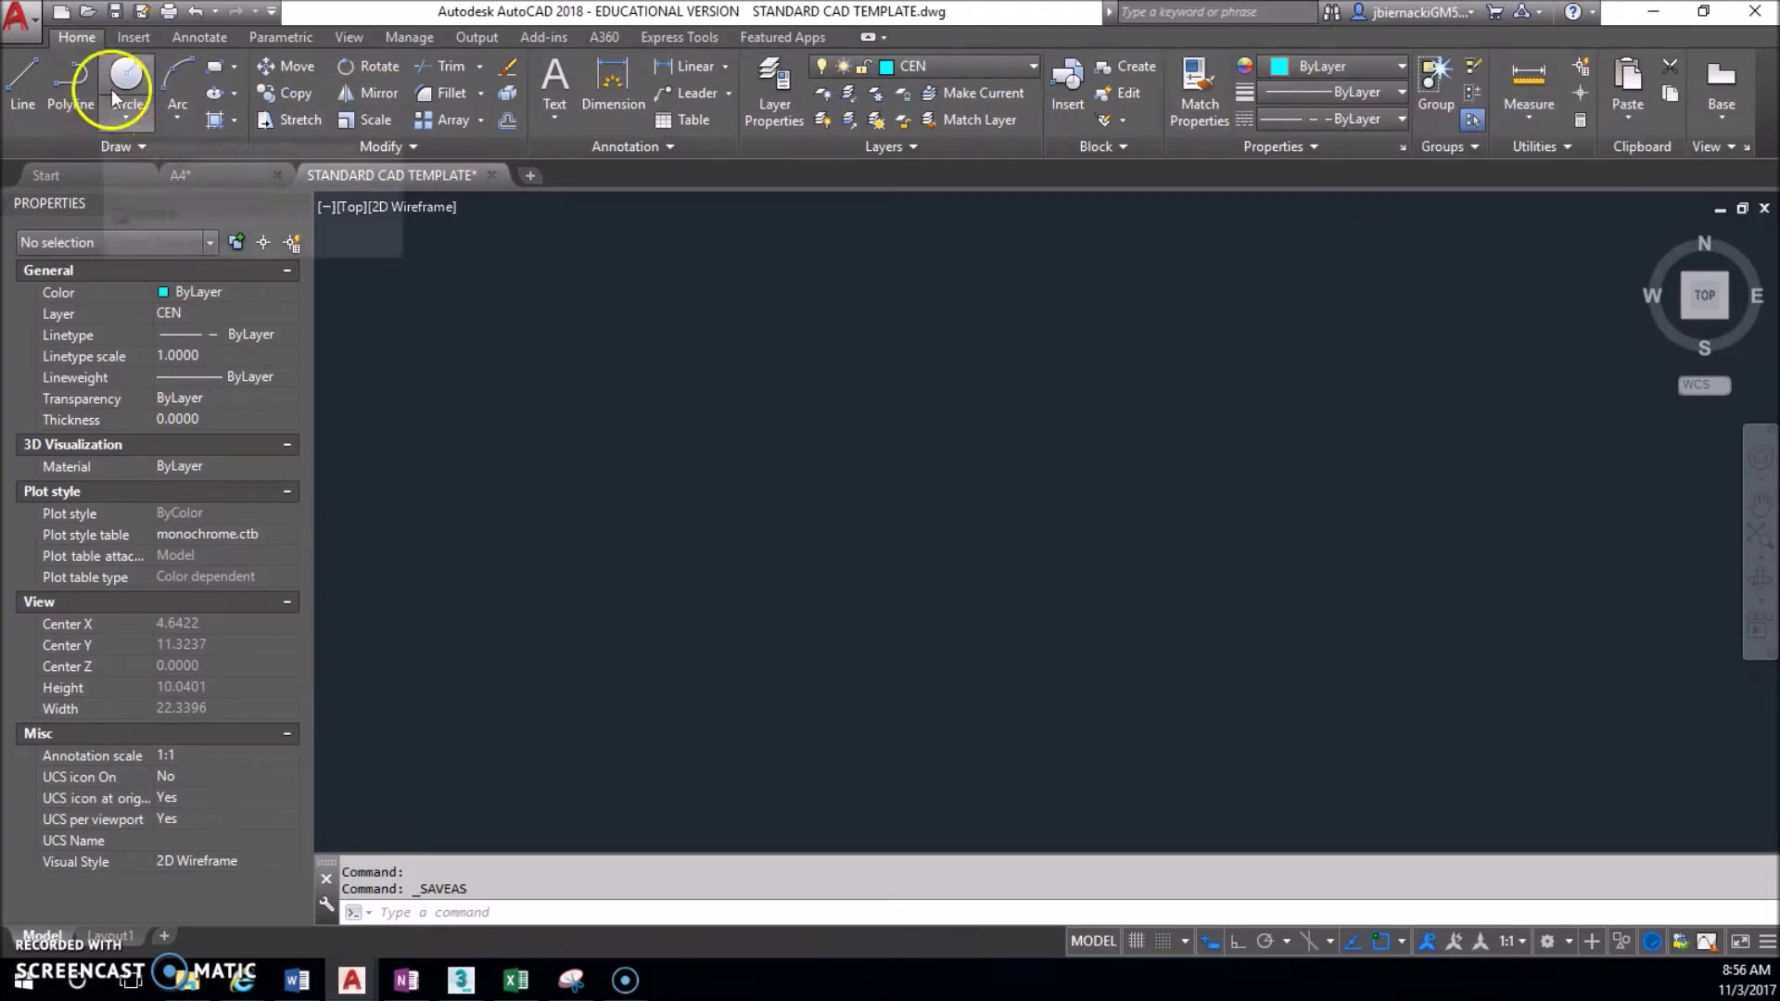
click(126, 116)
click(167, 201)
click(953, 496)
text(5.2)
key(Return)
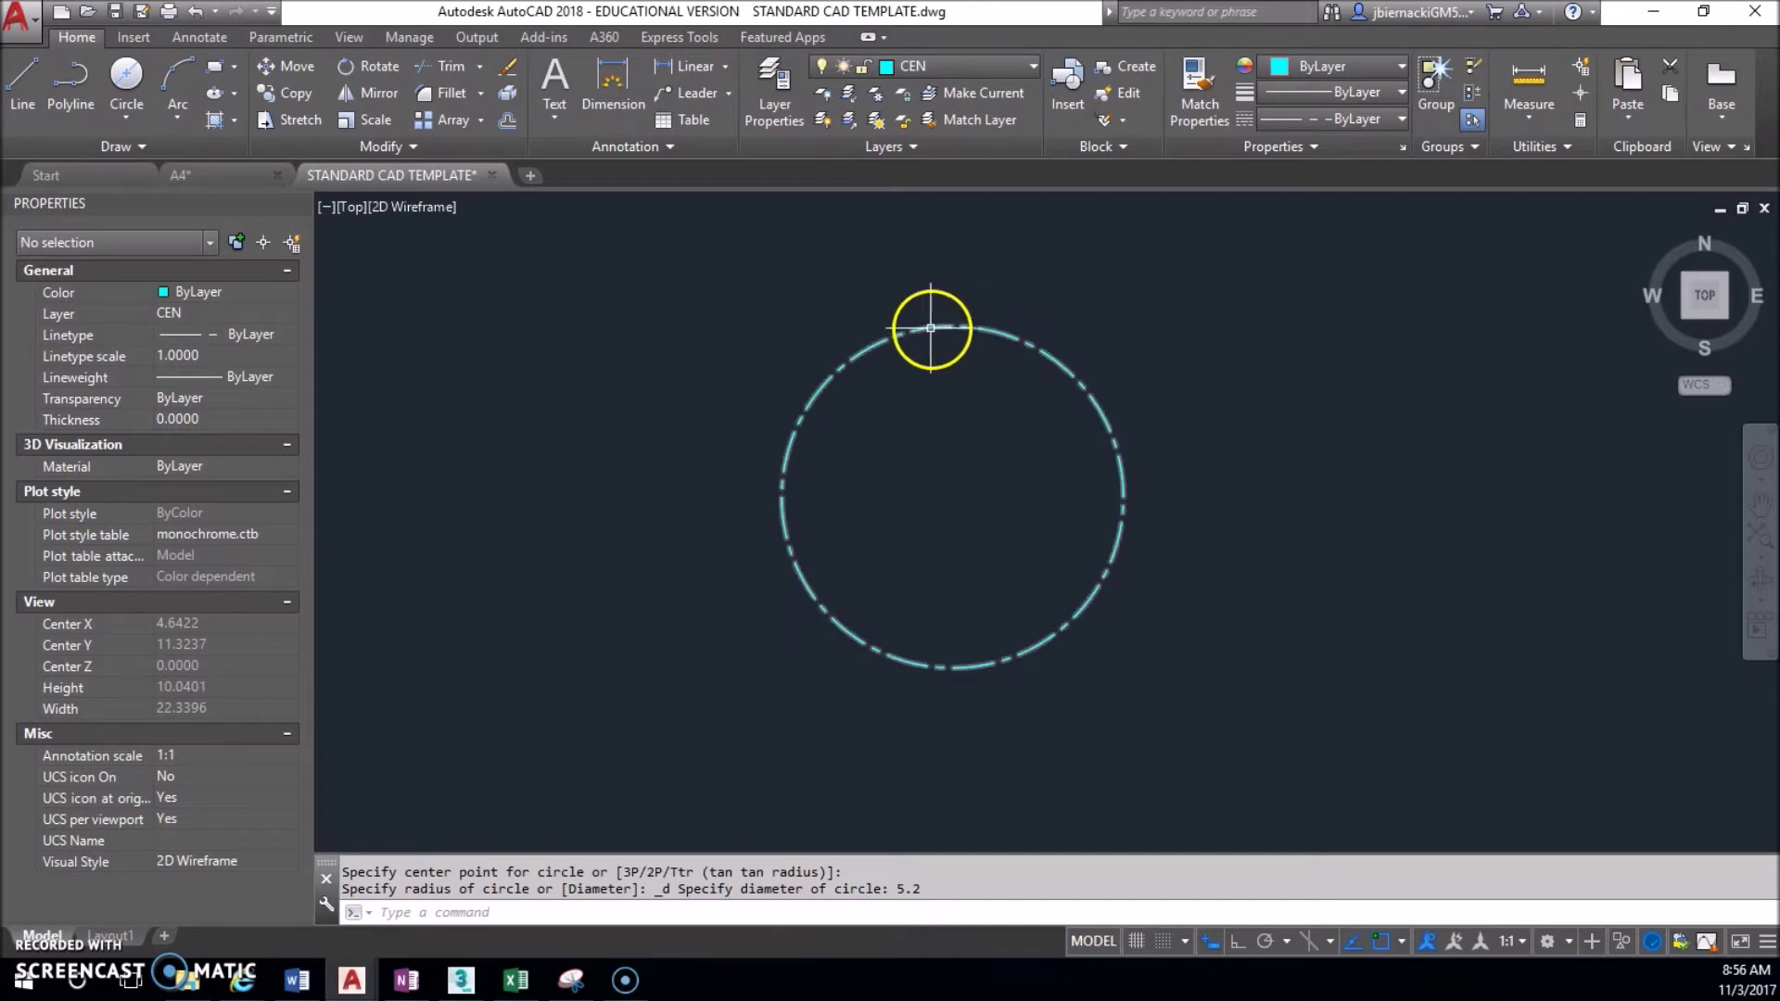
mouse_move(922, 325)
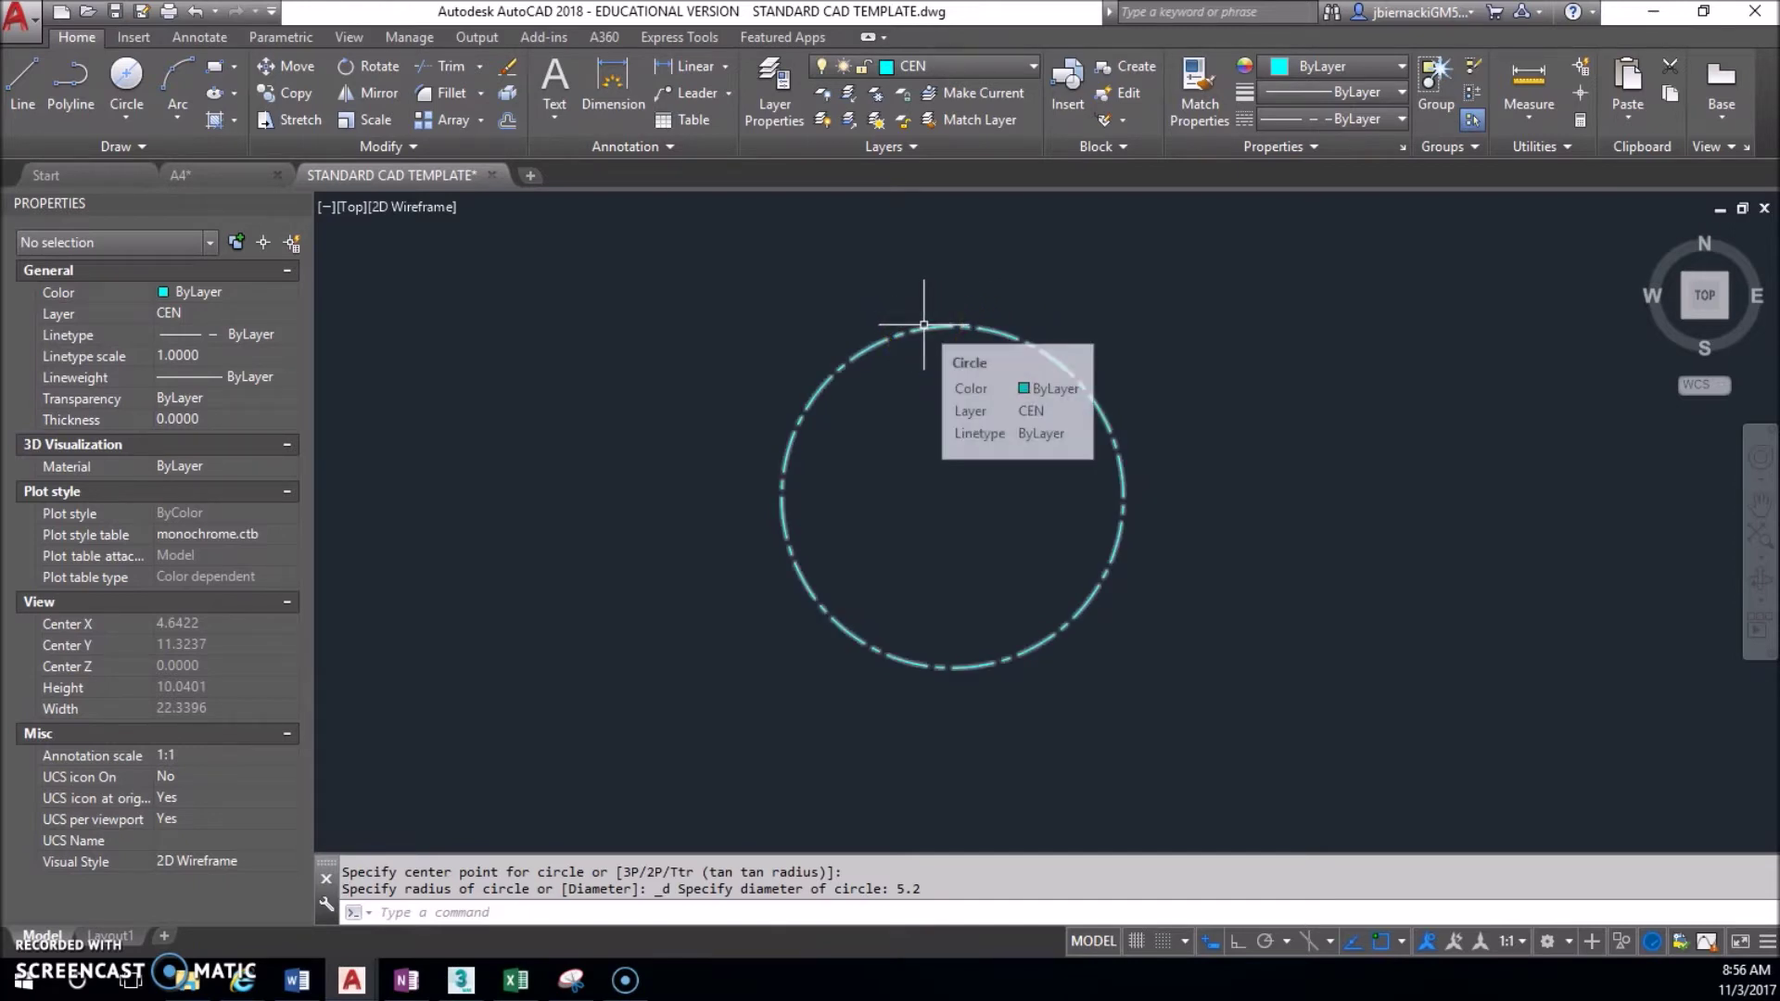
middle_drag(947, 415, 928, 425)
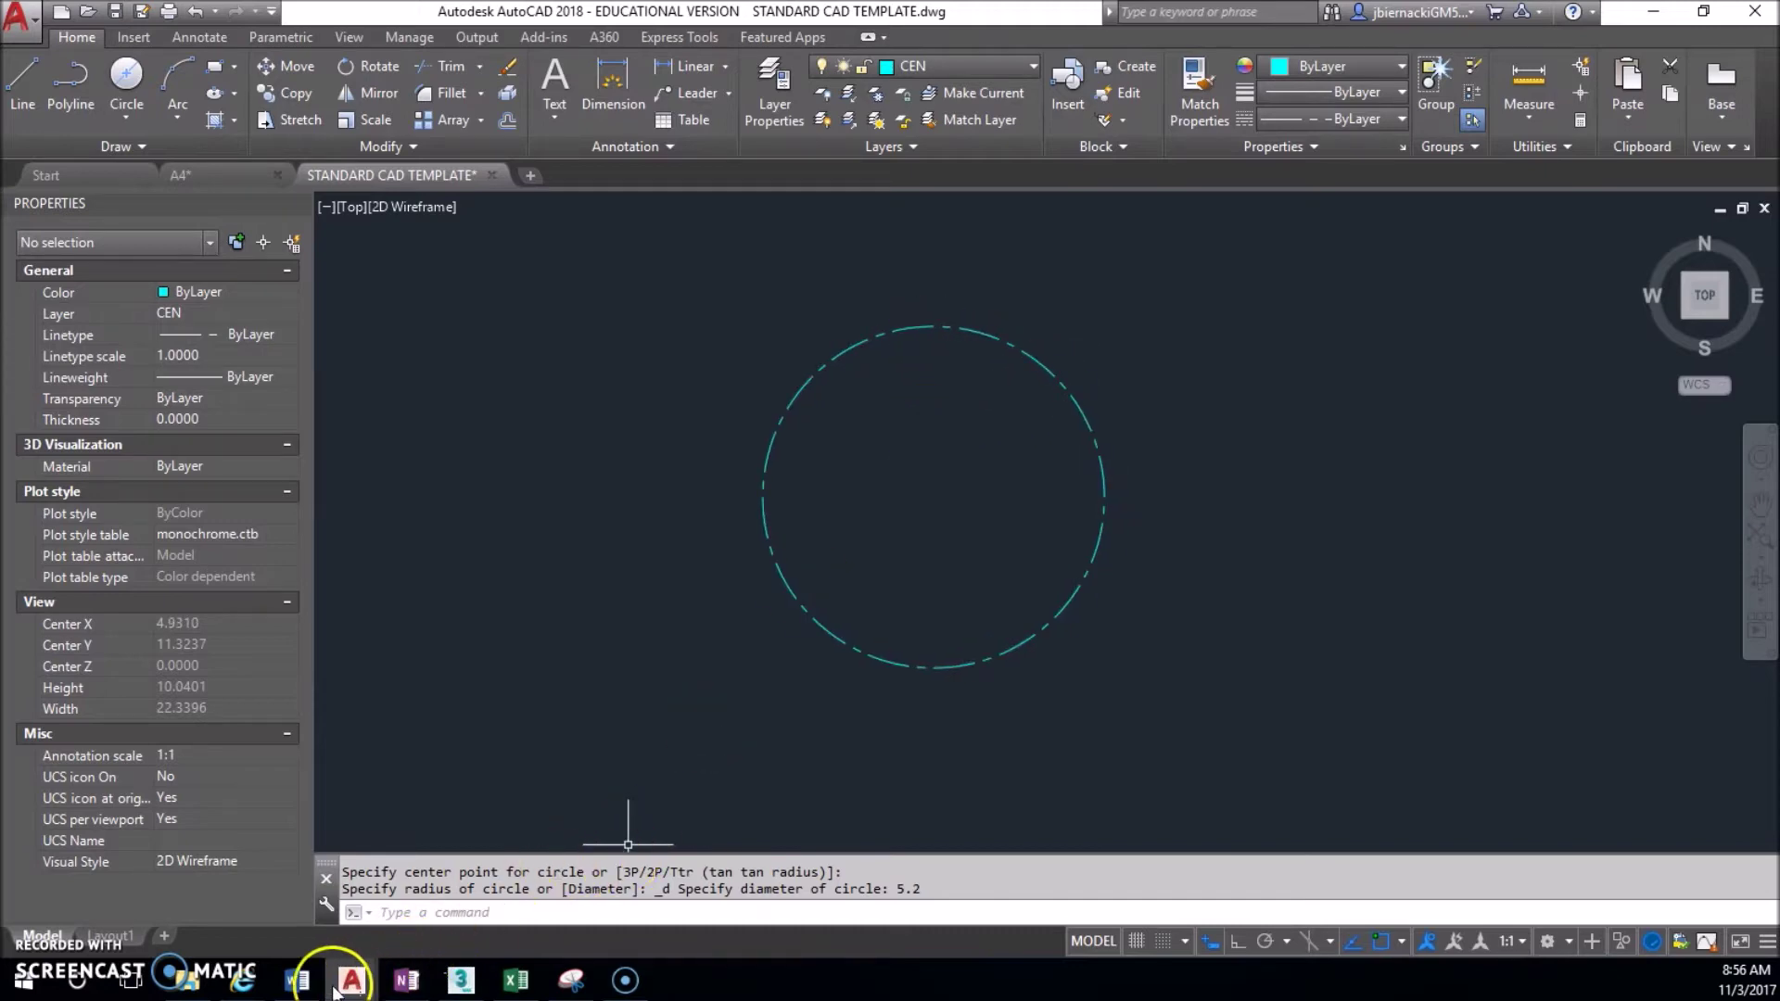
Check the gear drawing in OneNote, make VIS current, and draw a .18 diameter circle at the centerline circle's top quadrant.
click(406, 980)
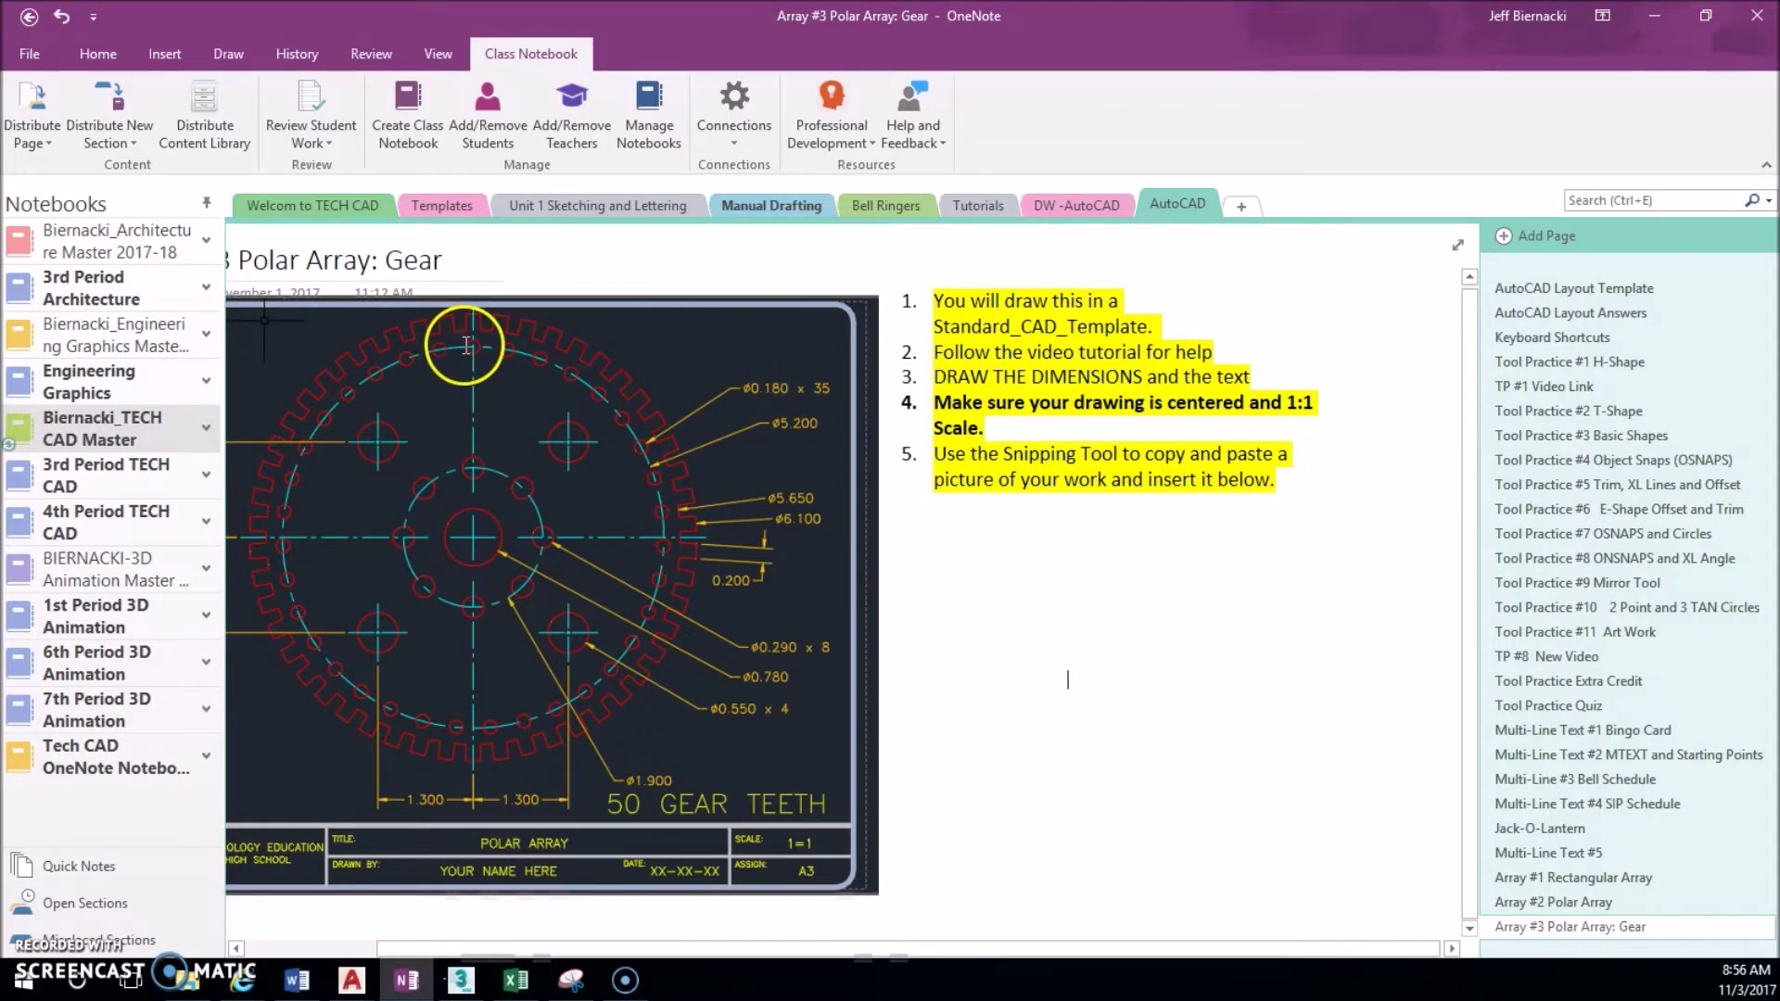
click(1650, 17)
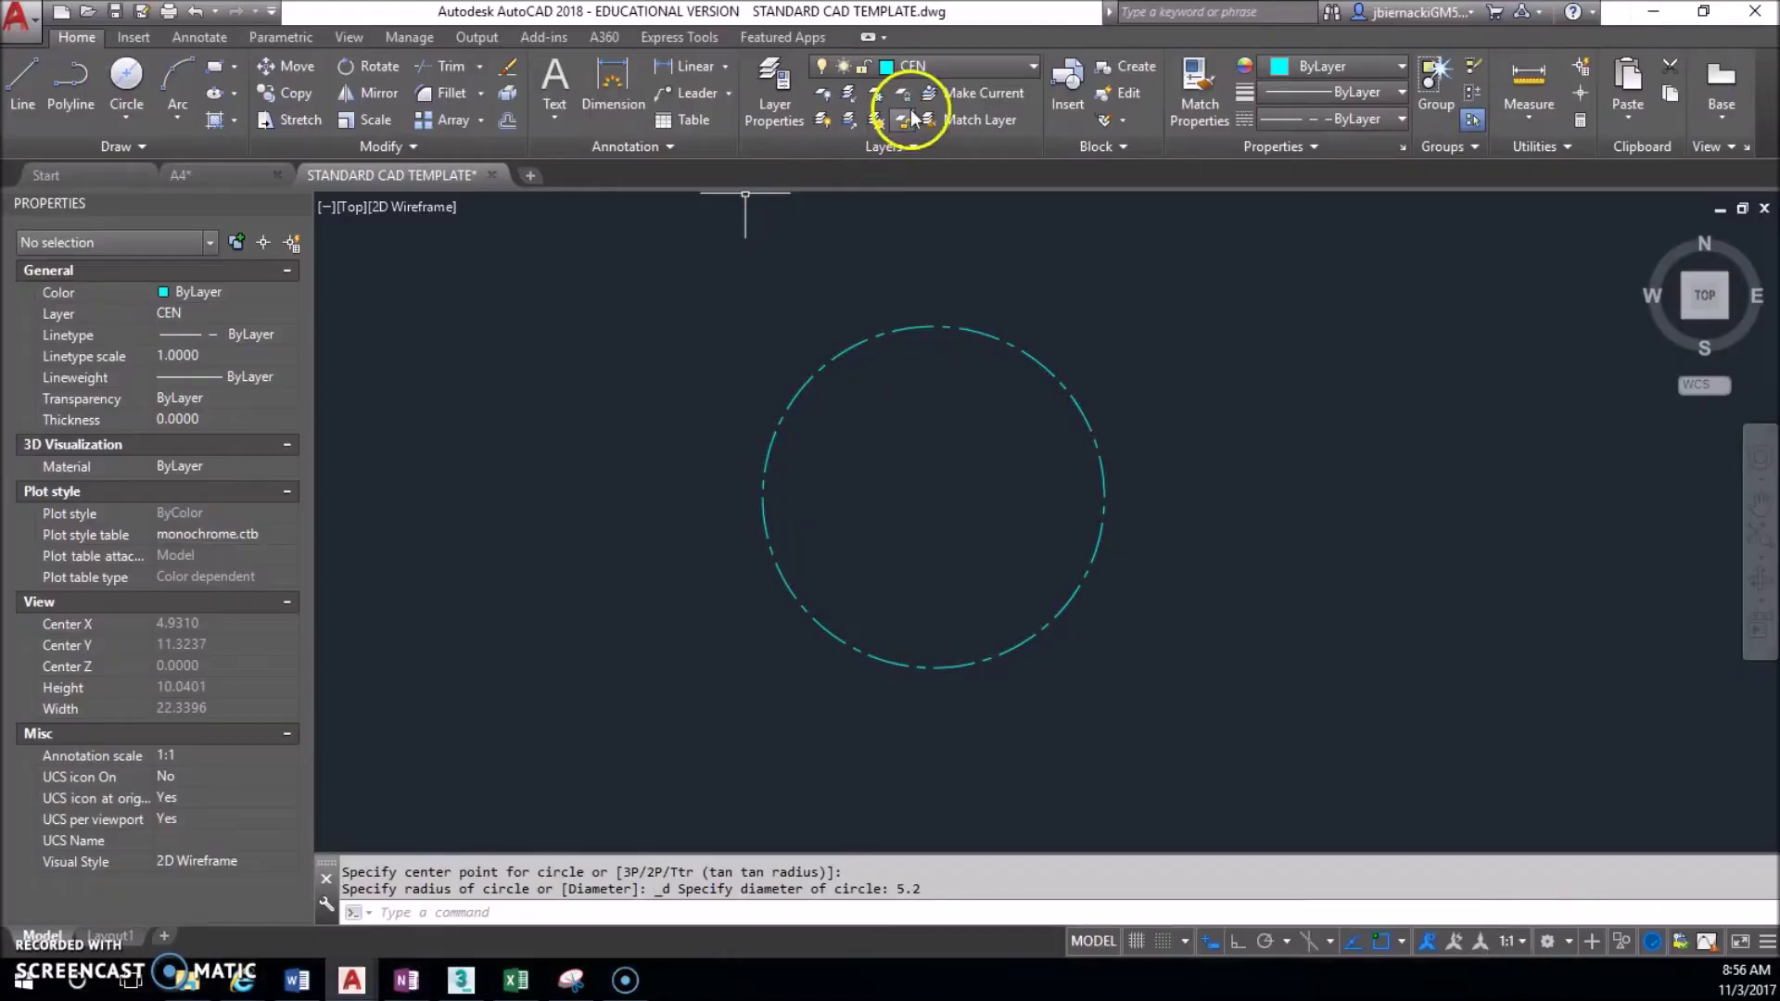
click(950, 70)
click(928, 271)
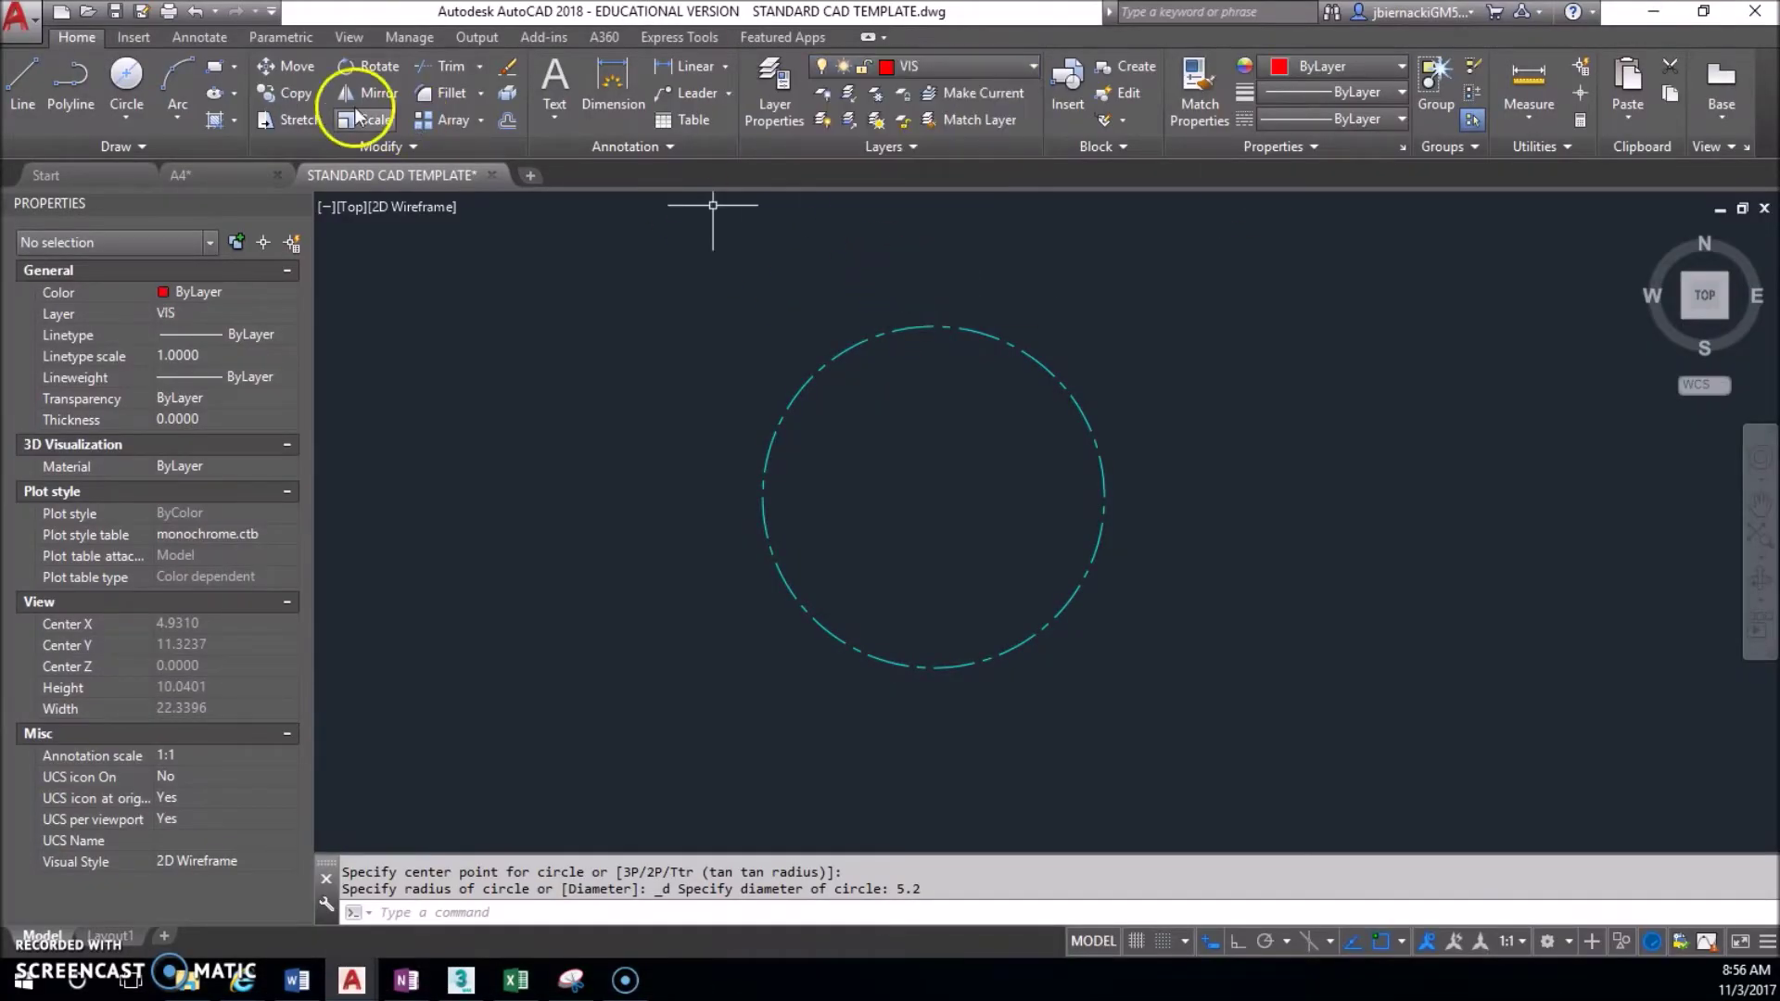
click(127, 72)
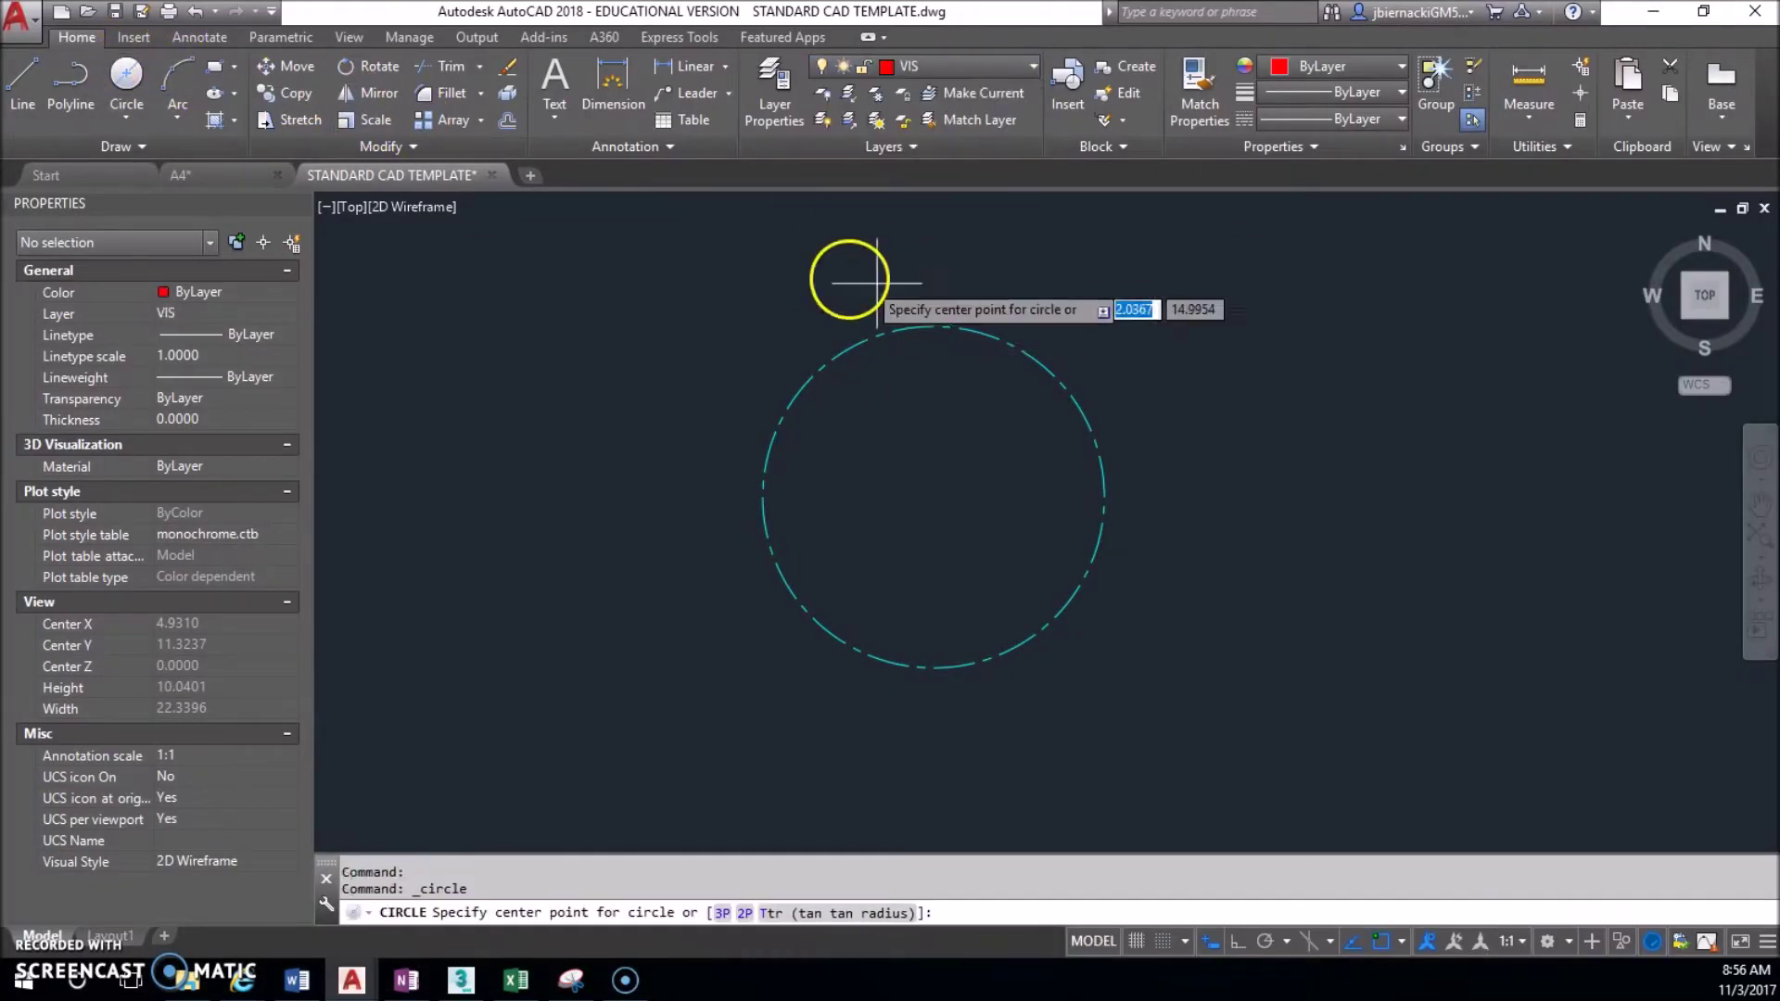
click(935, 326)
text(.1)
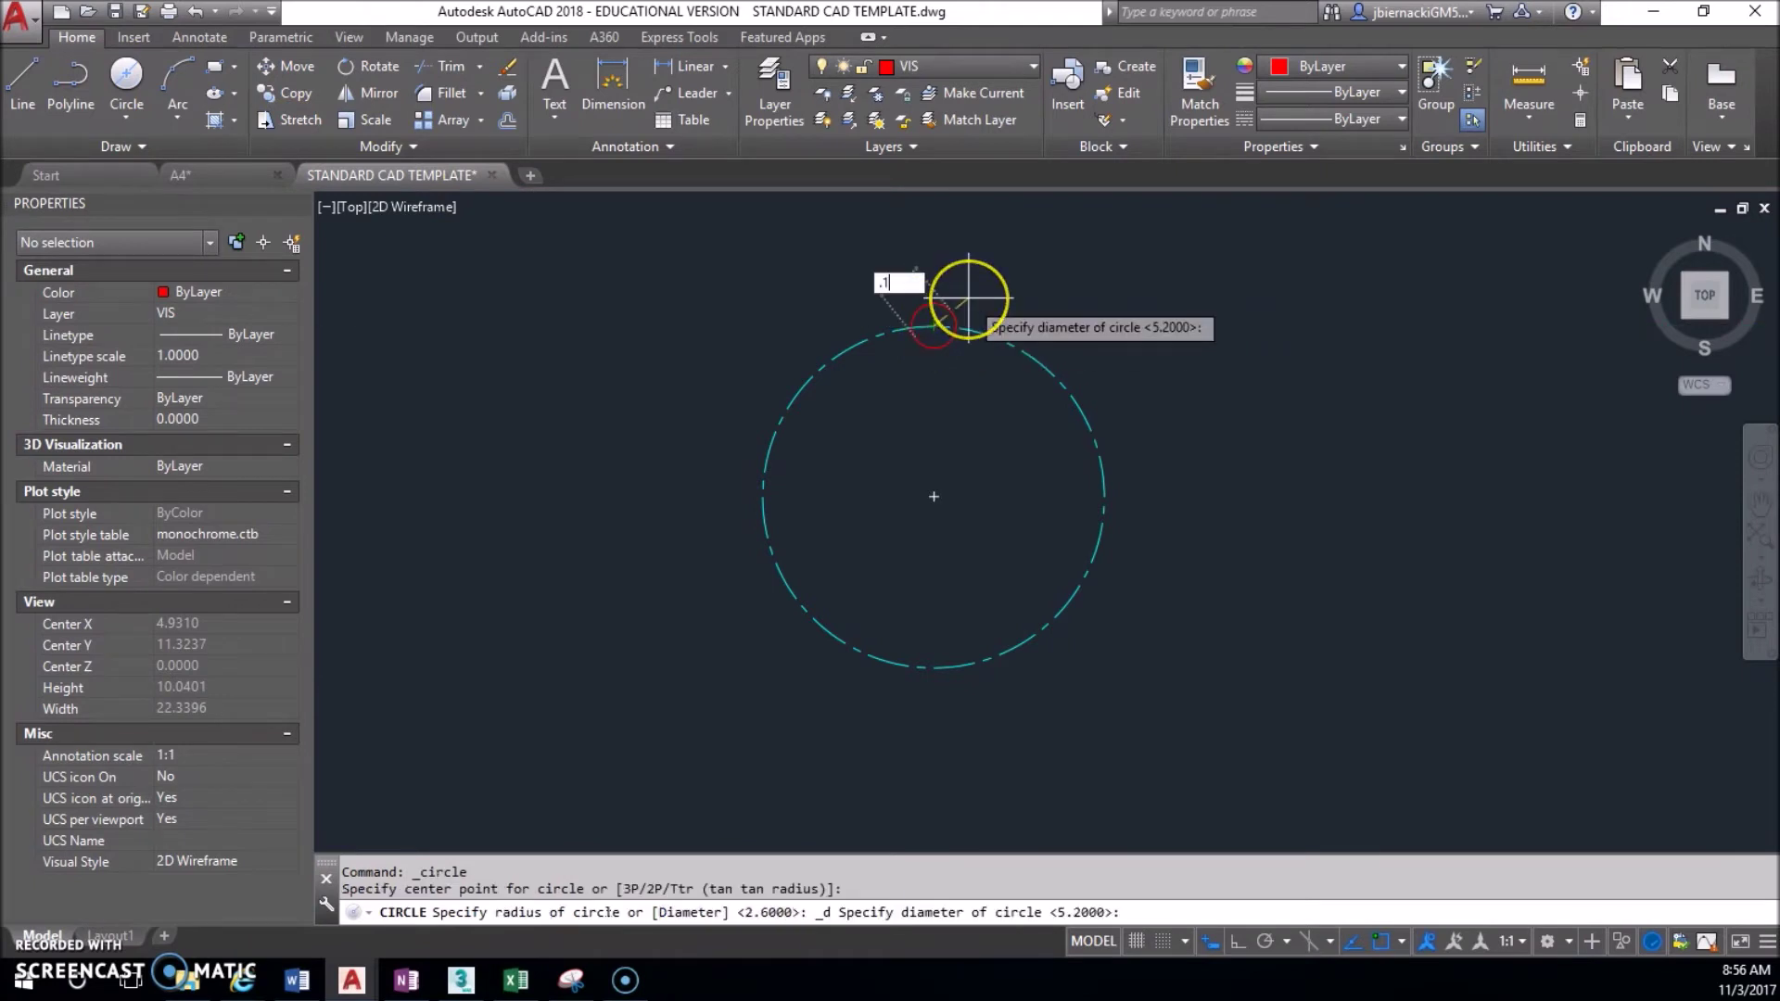
text(8)
key(Return)
scroll(969, 306, up, 3)
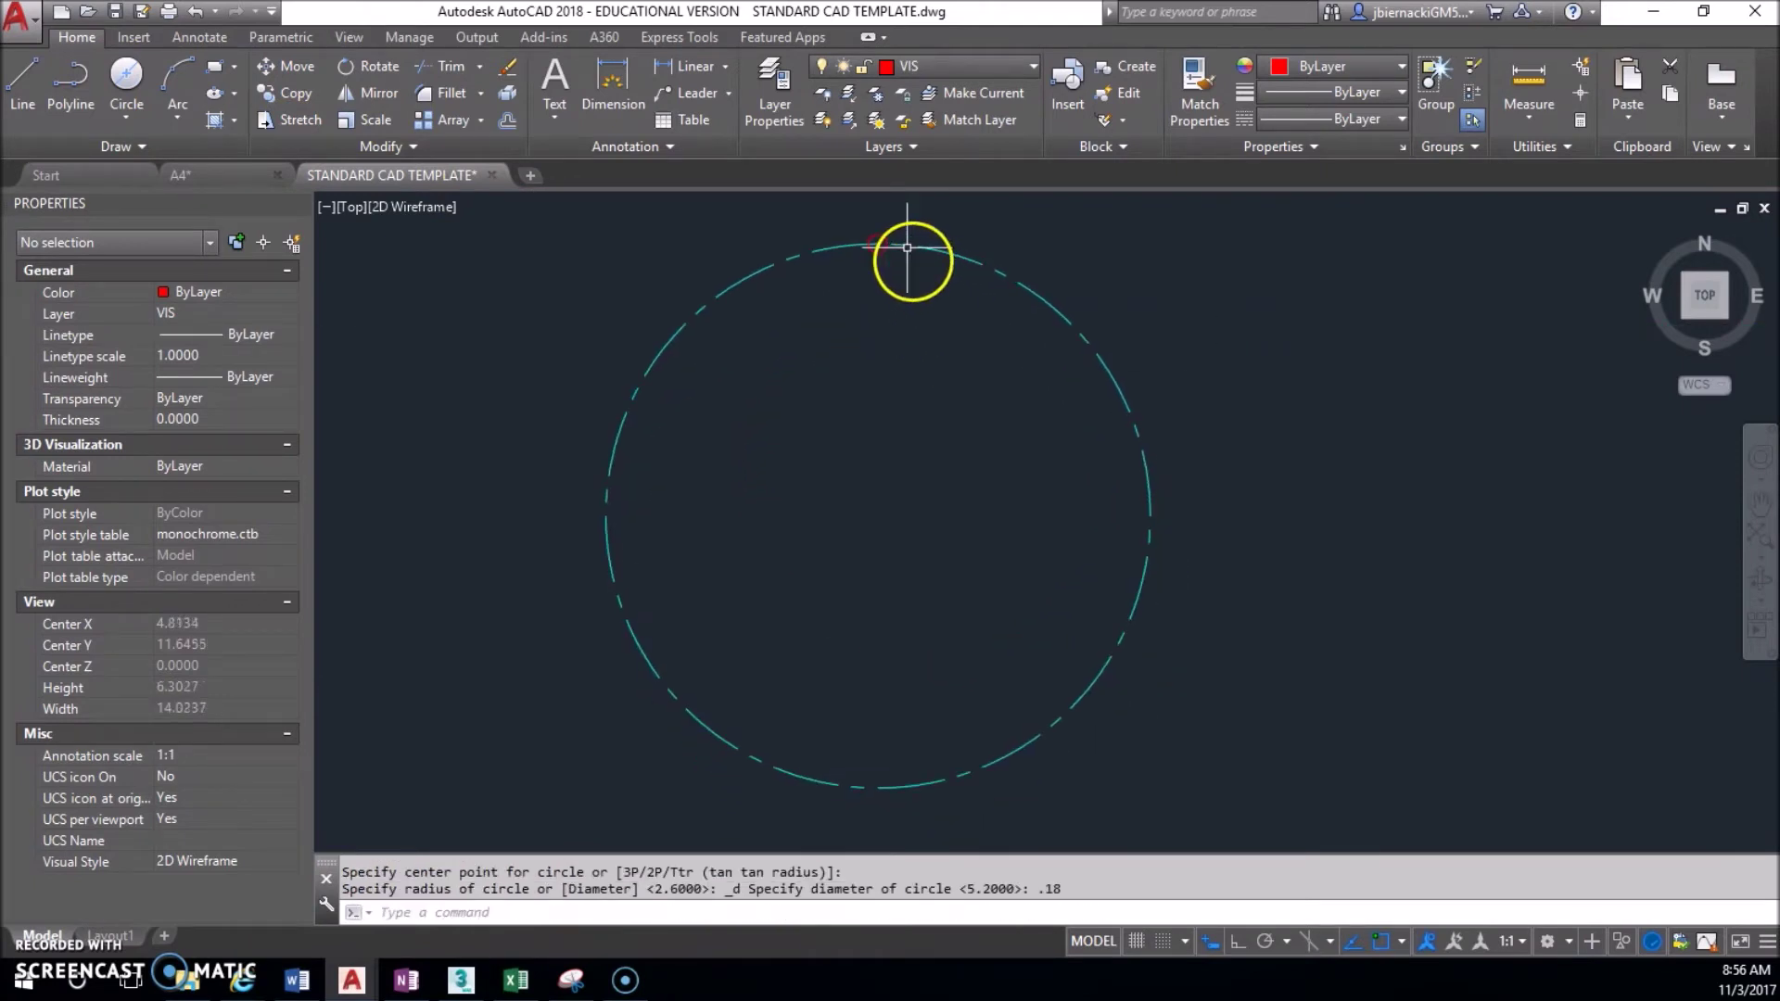
click(1402, 943)
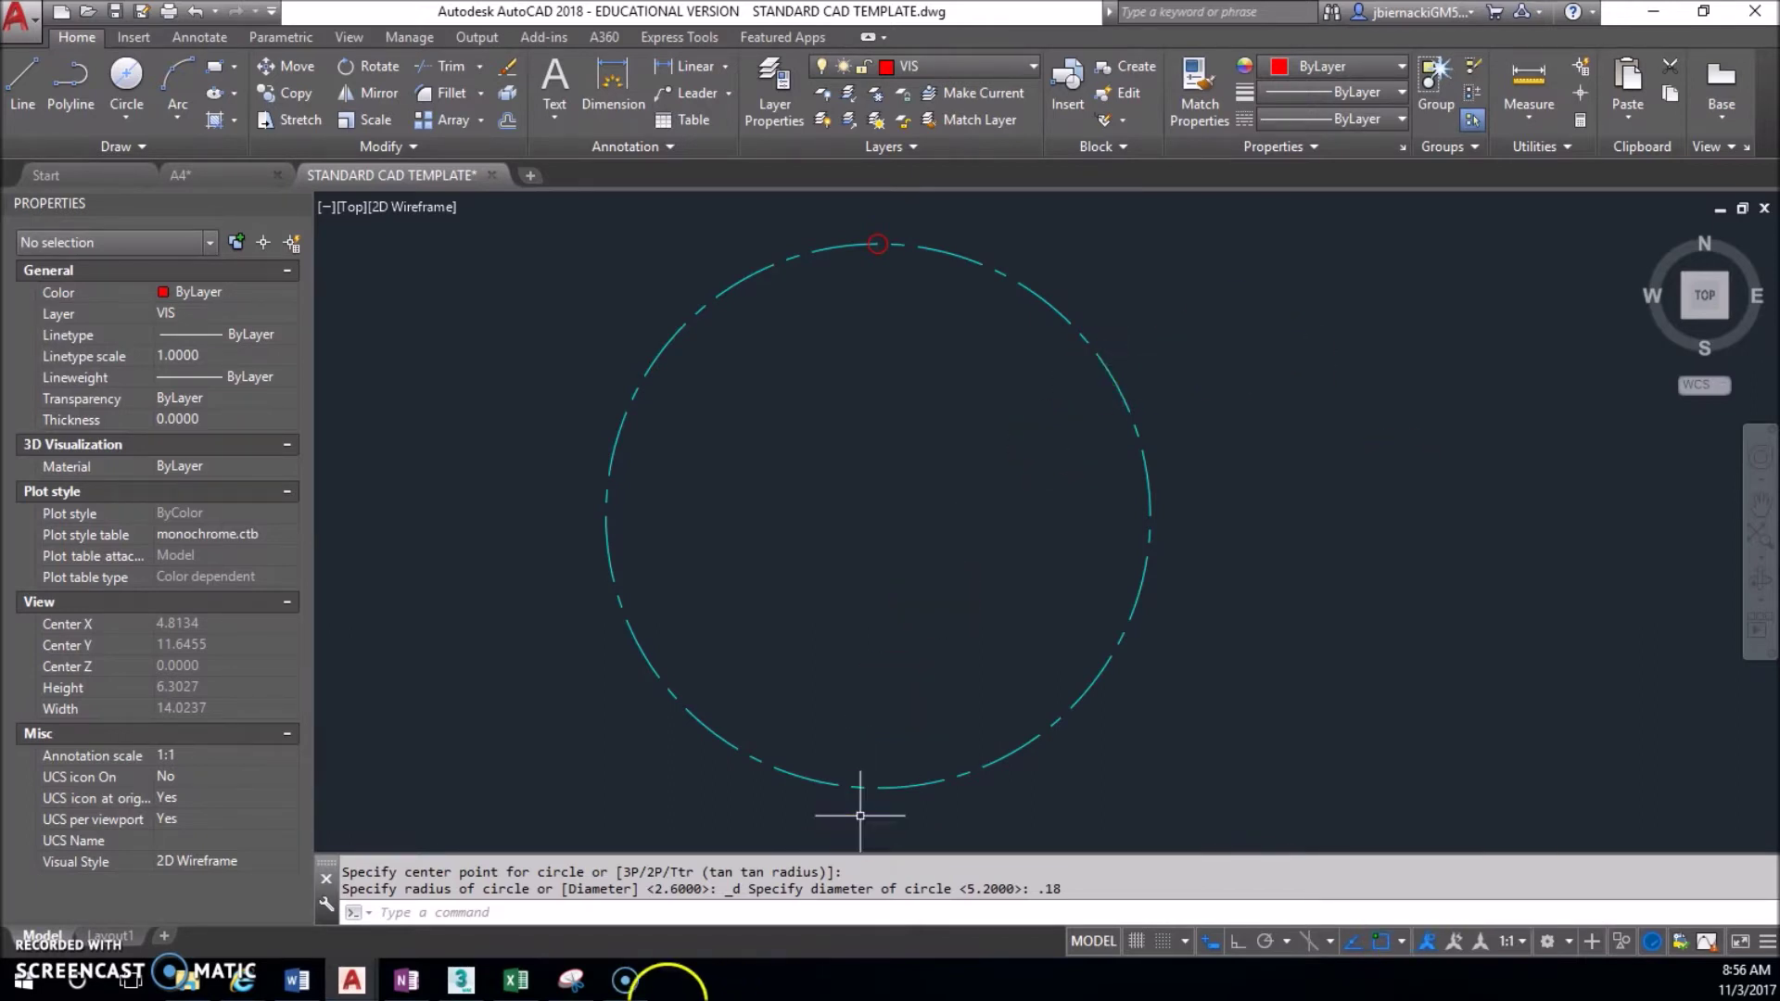
Check the hole count in OneNote and create a polar array of the .18 circle about the large circle's center.
click(406, 980)
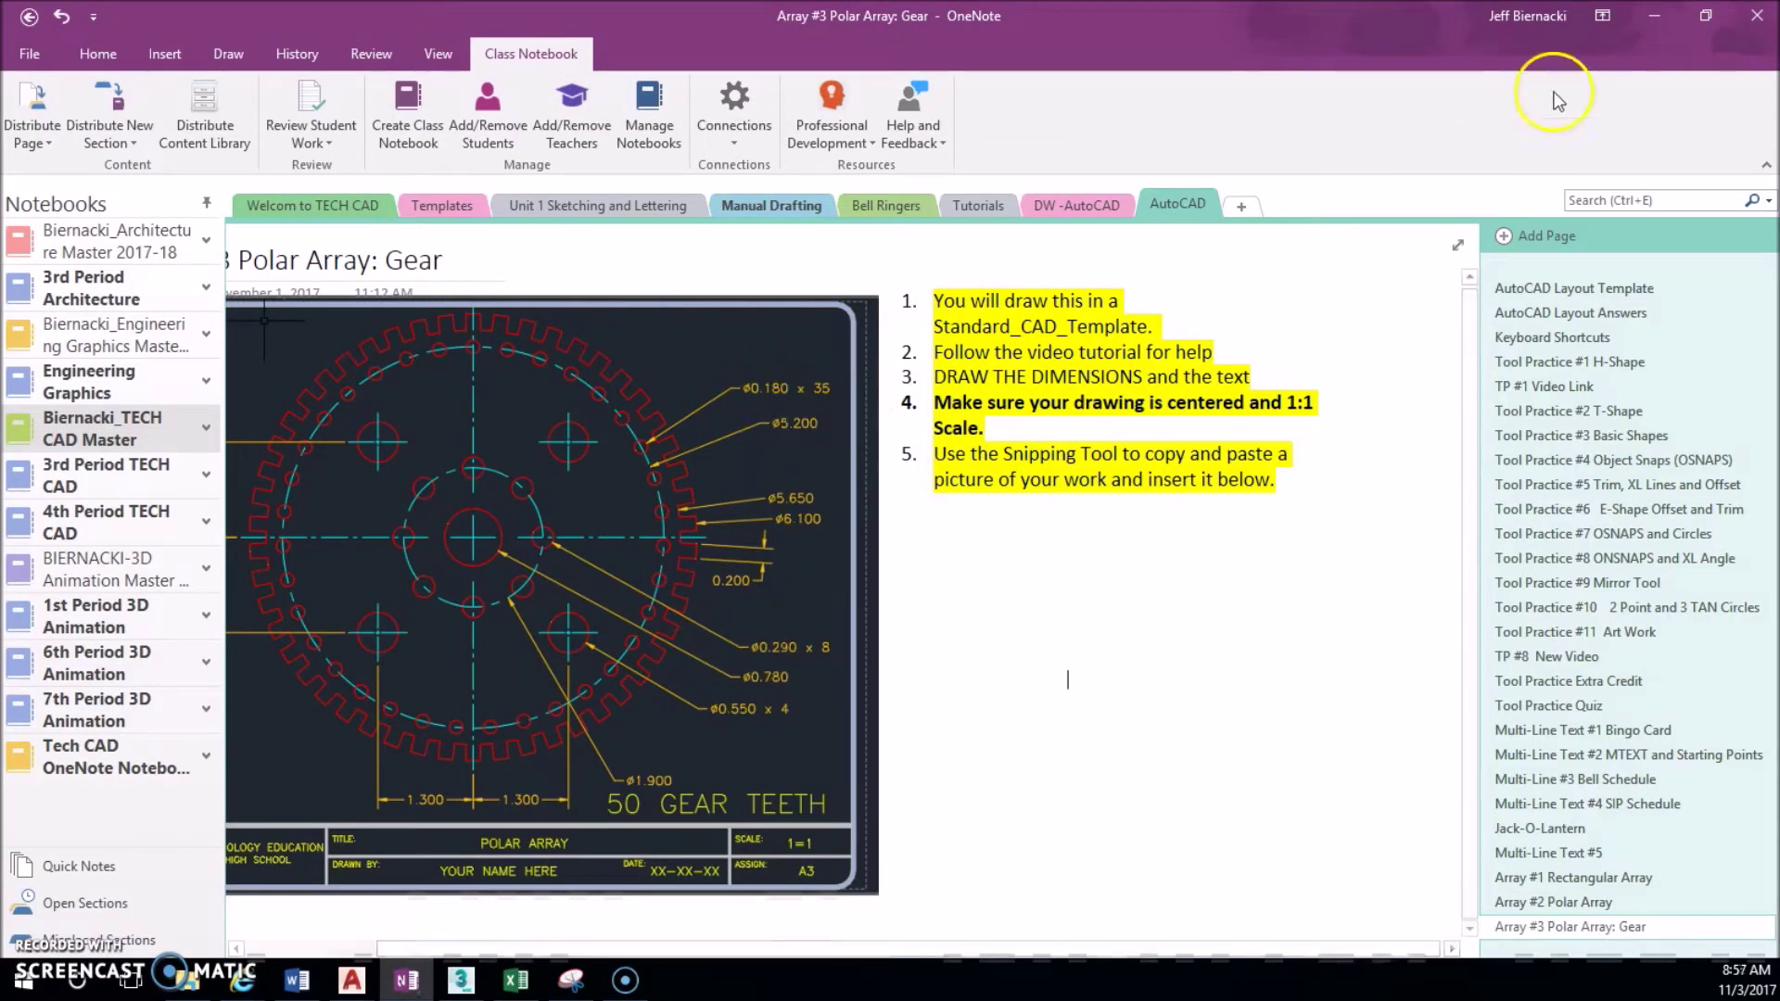
key(alt+Tab)
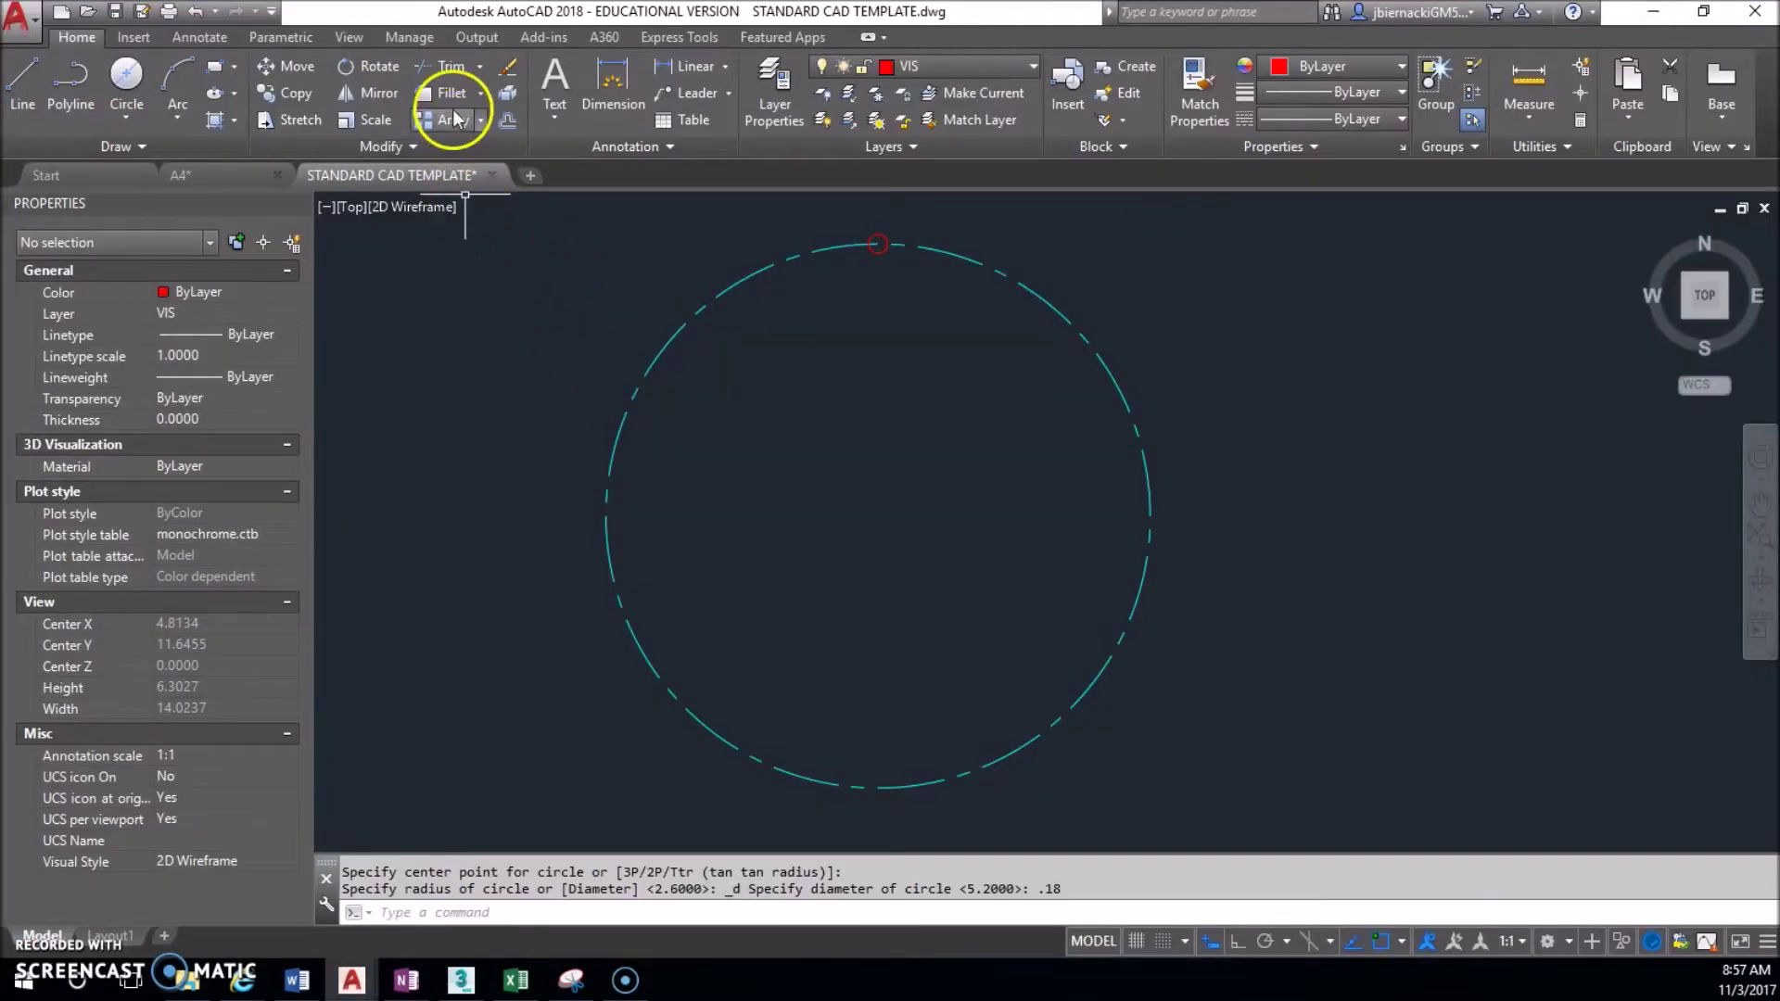
click(480, 123)
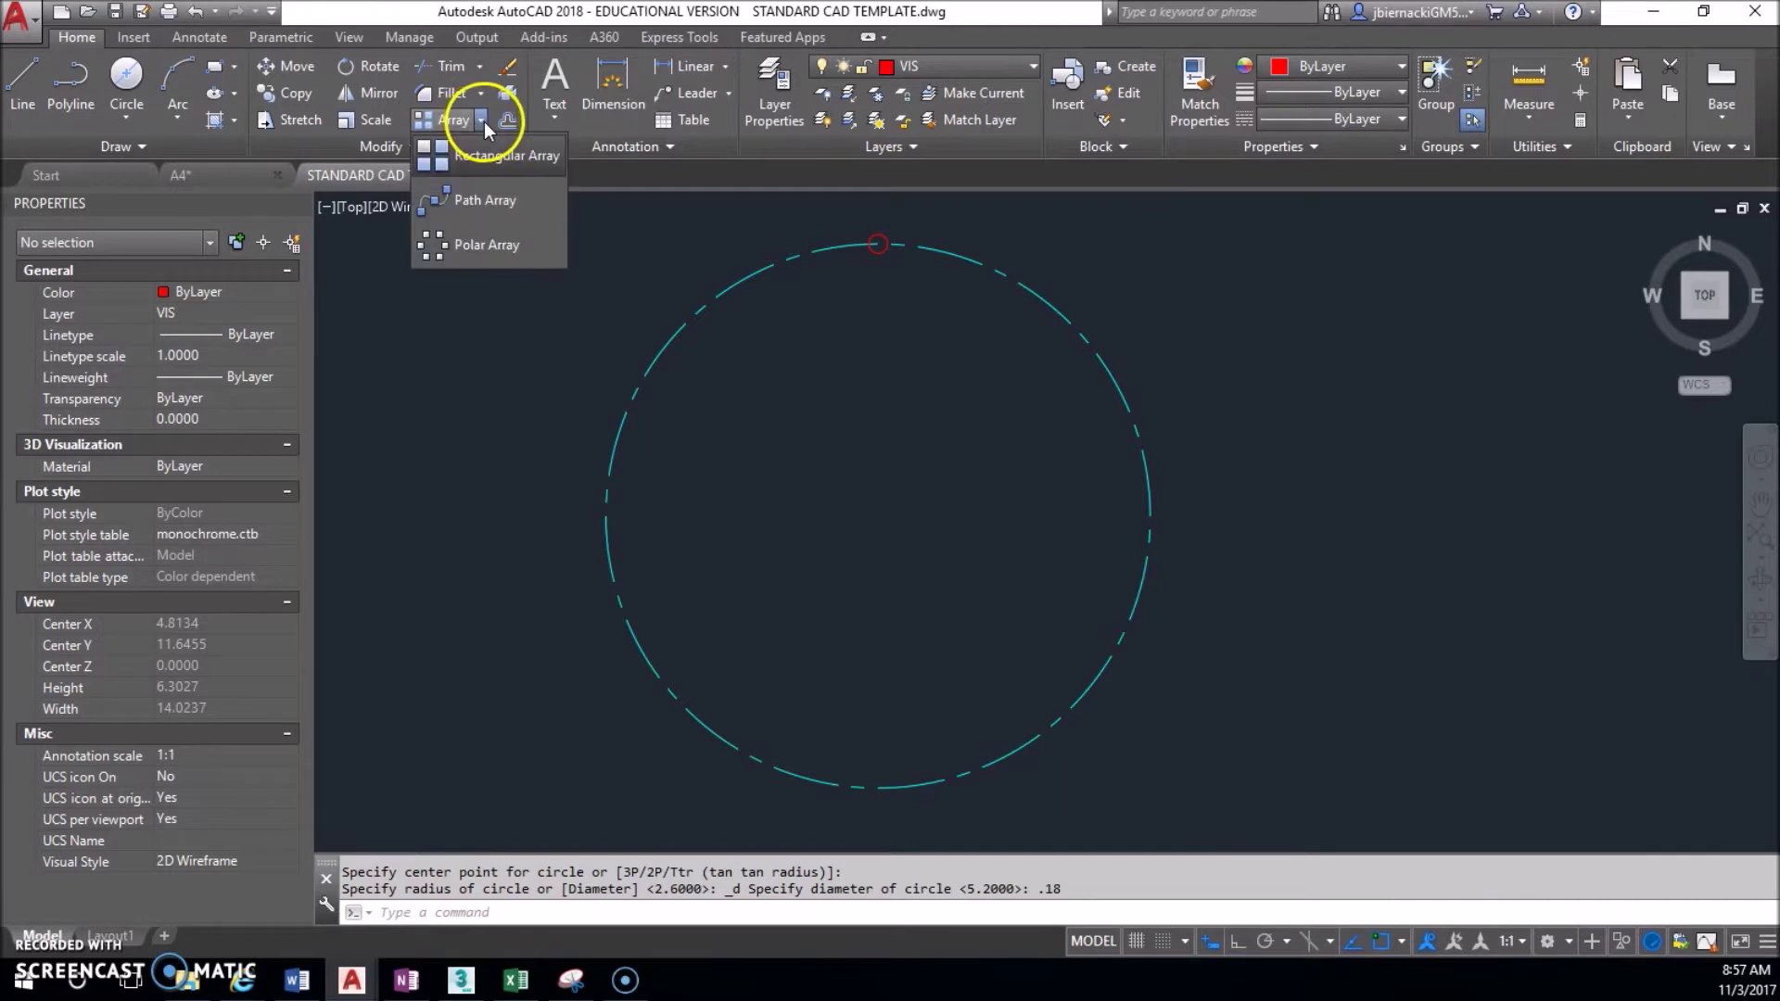
click(466, 239)
middle_drag(846, 259, 877, 363)
click(881, 339)
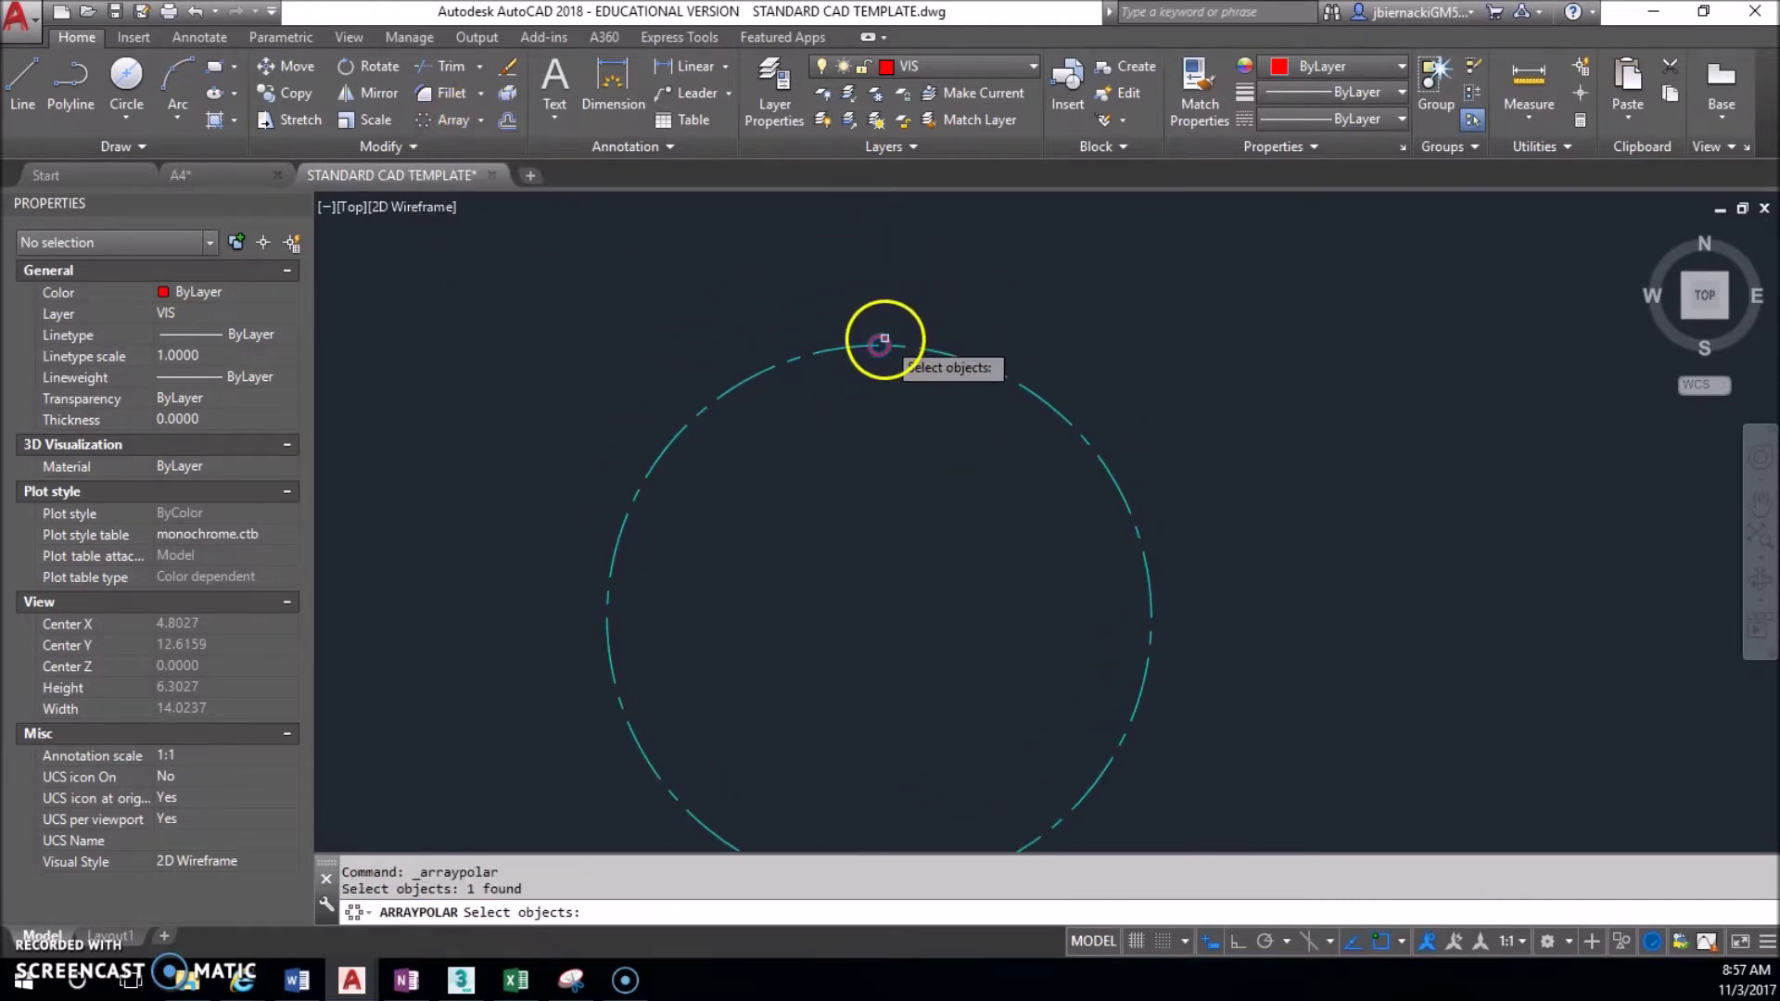
key(Return)
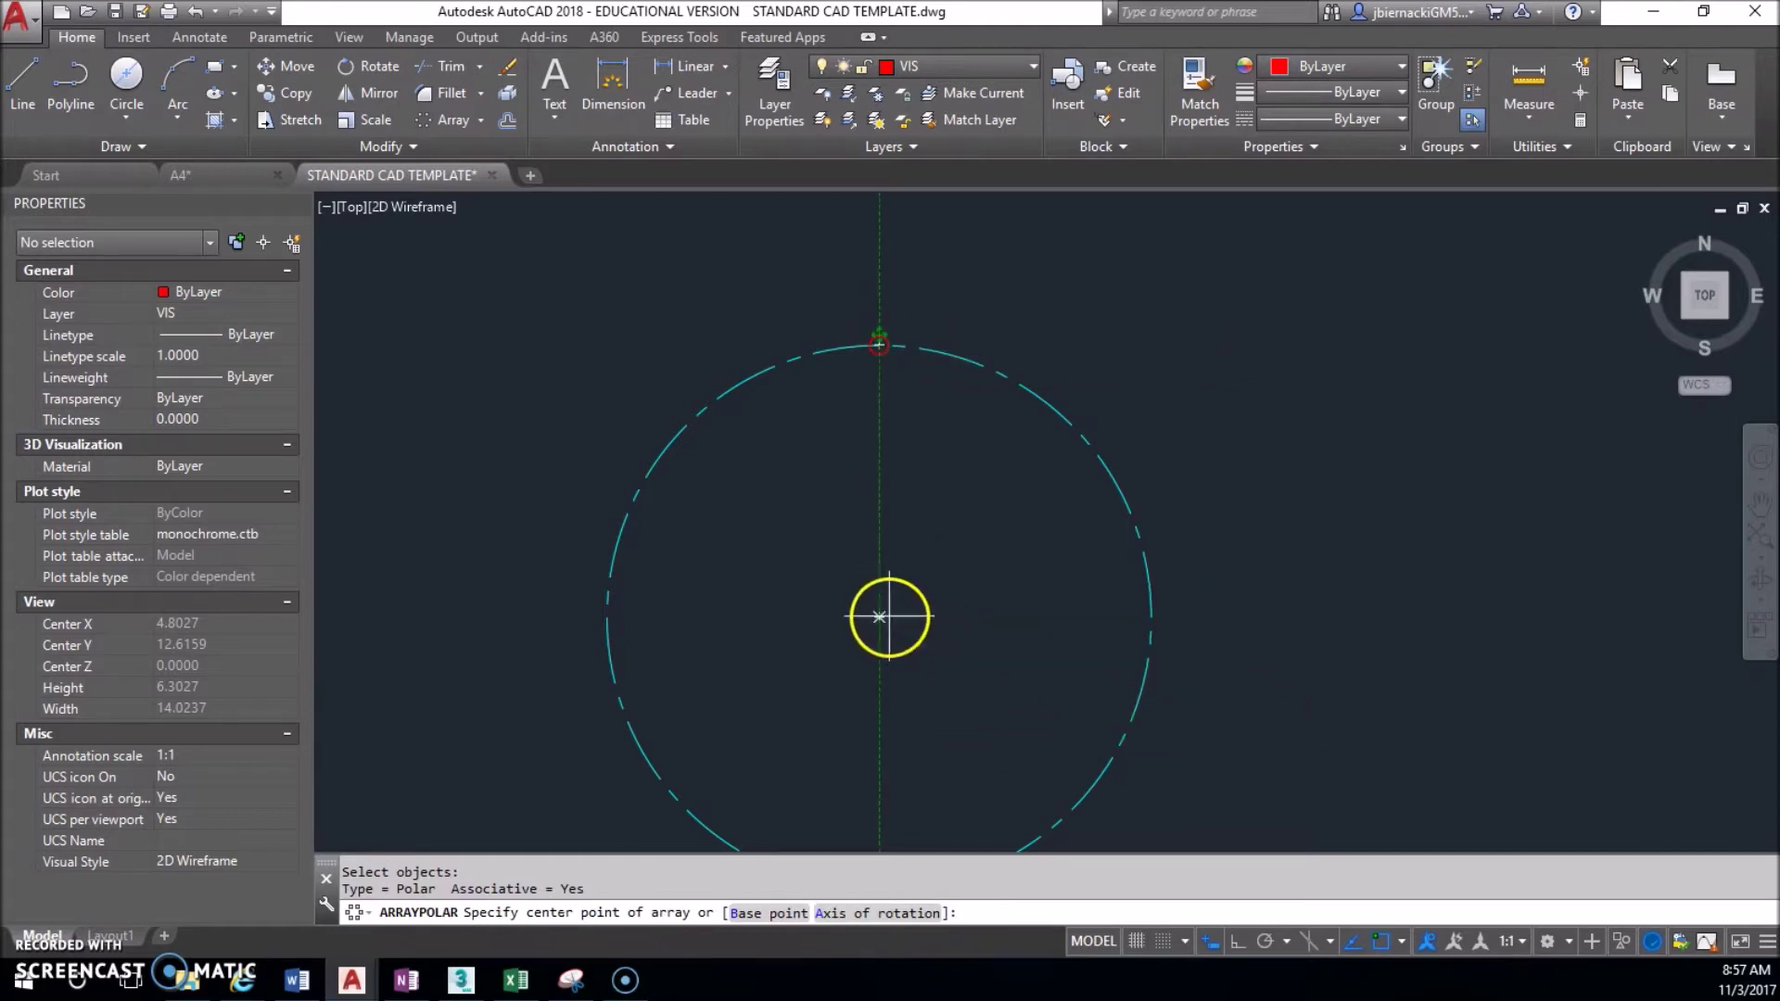
click(879, 617)
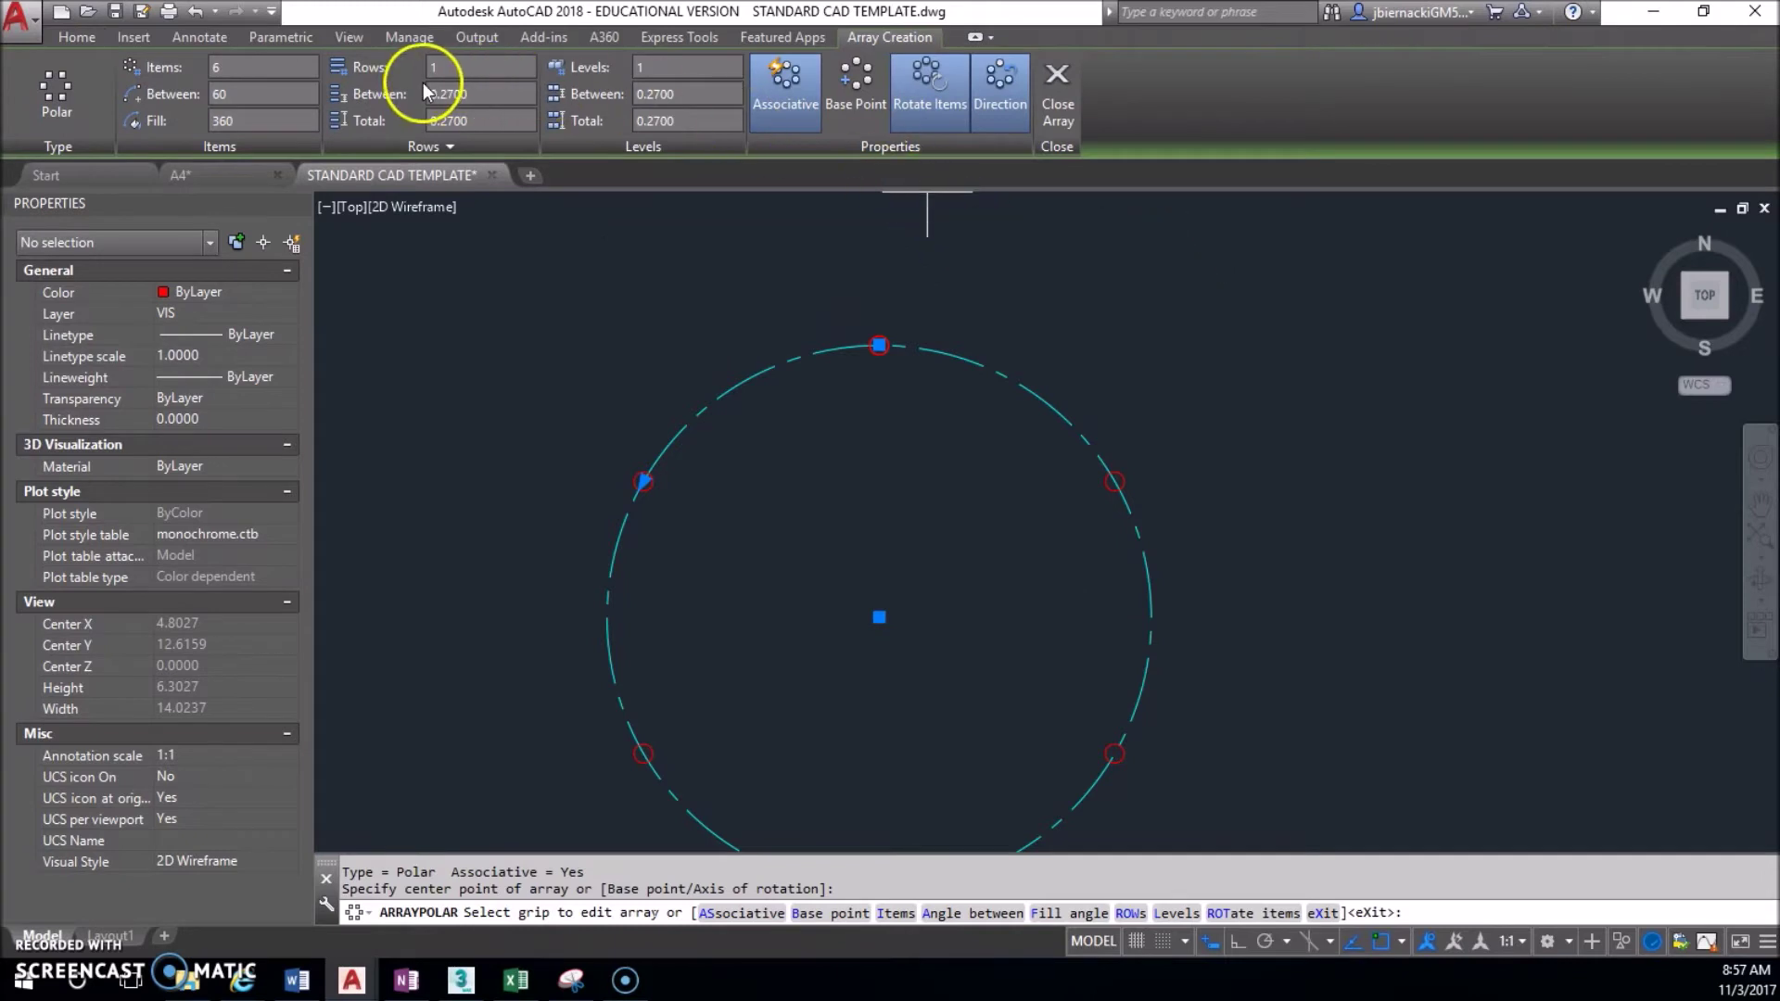
Set the polar array to 35 items and finish it.
click(246, 67)
text(35)
key(Return)
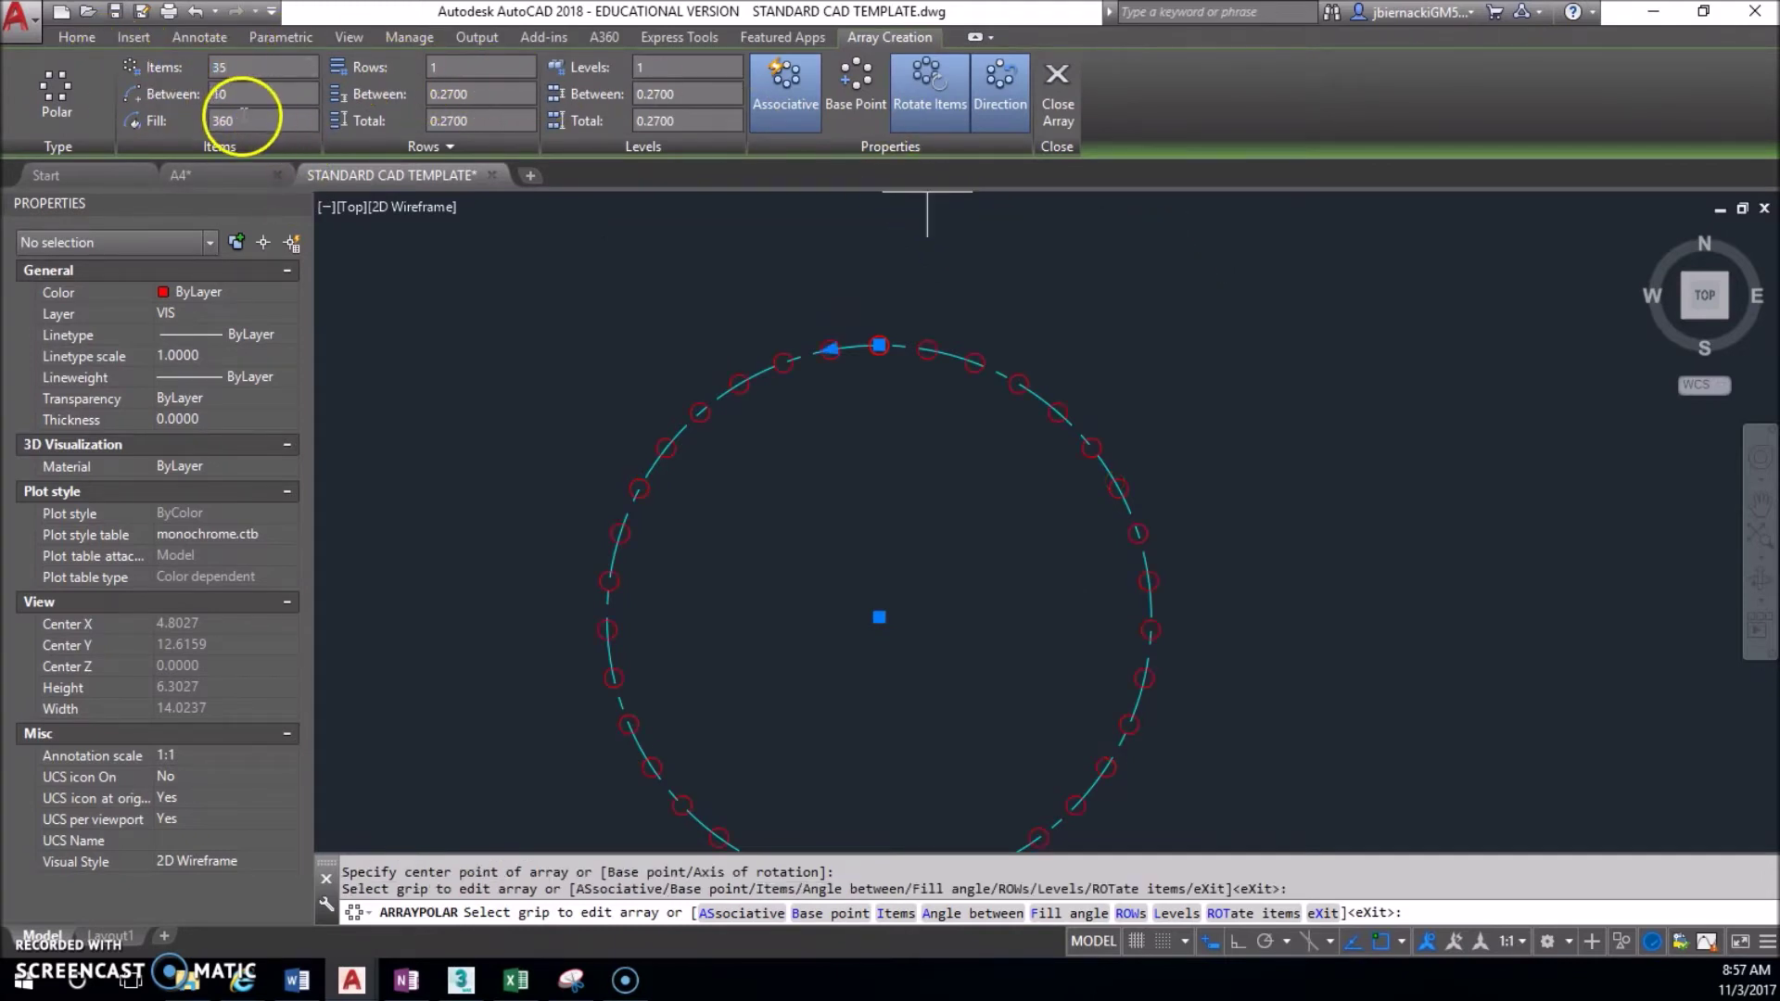
key(Return)
scroll(779, 326, down, 3)
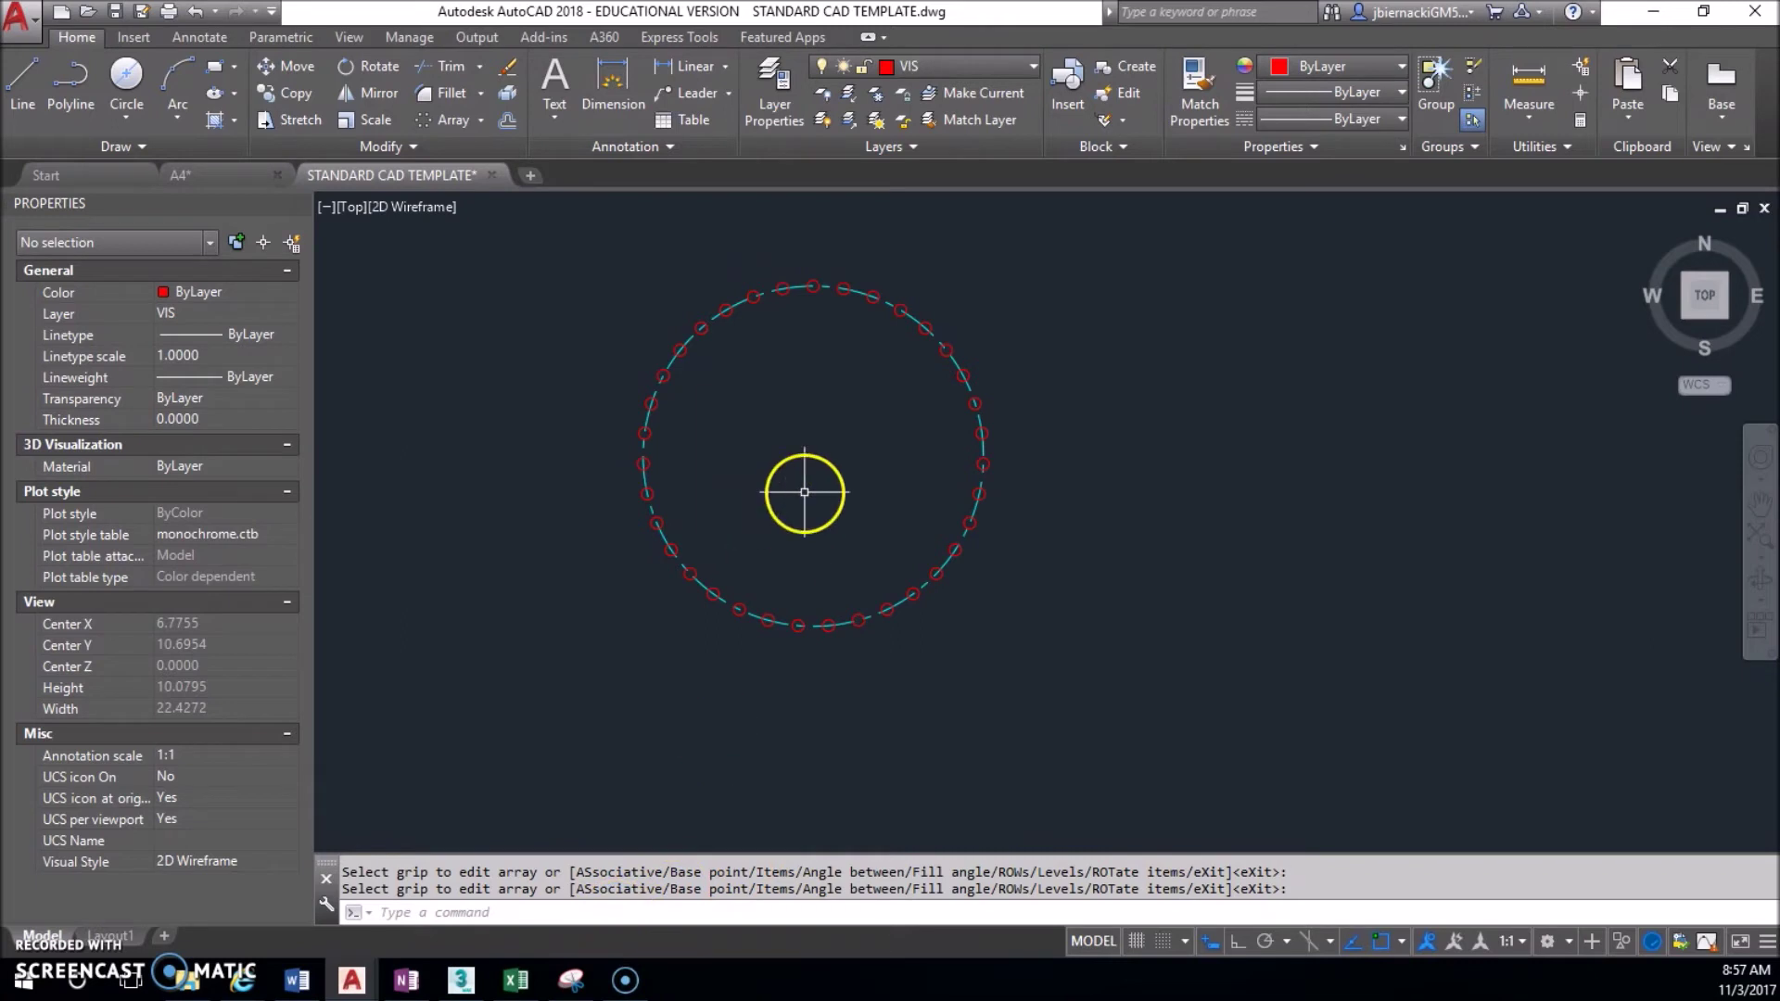
middle_drag(831, 437, 828, 494)
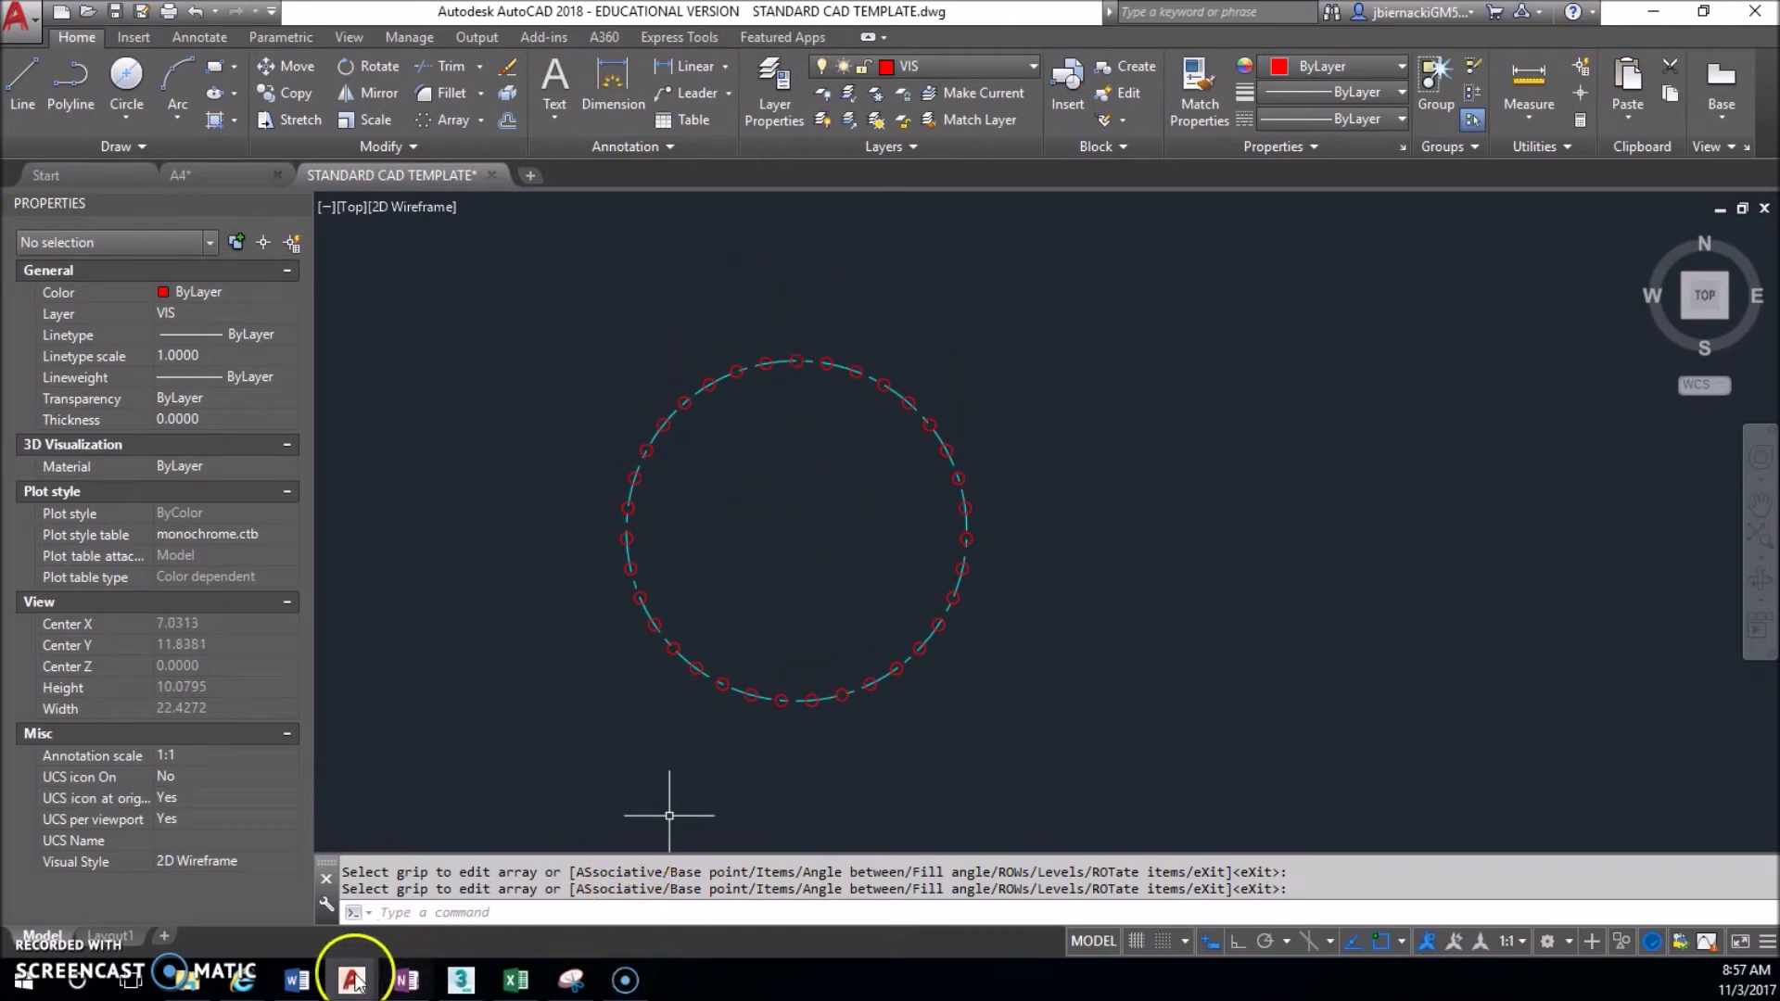
Check the gear's dimensions in OneNote and draw a 5.65 diameter circle from the center of the gear.
click(405, 980)
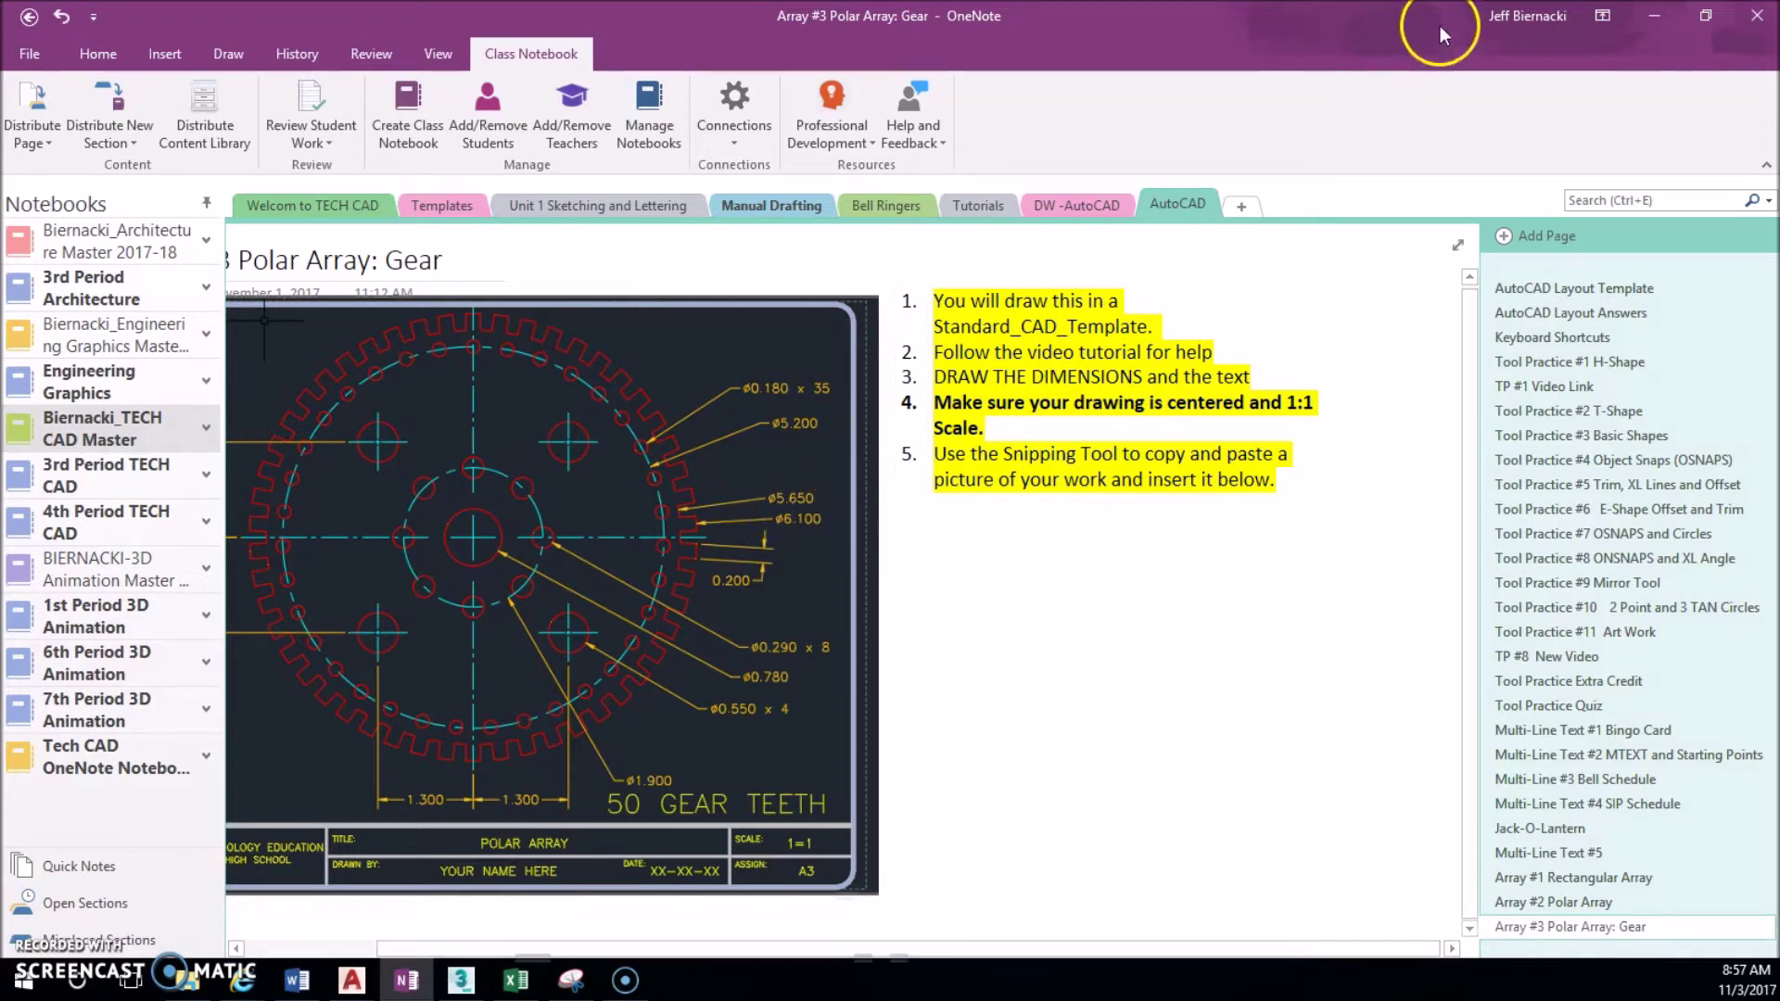
click(1654, 17)
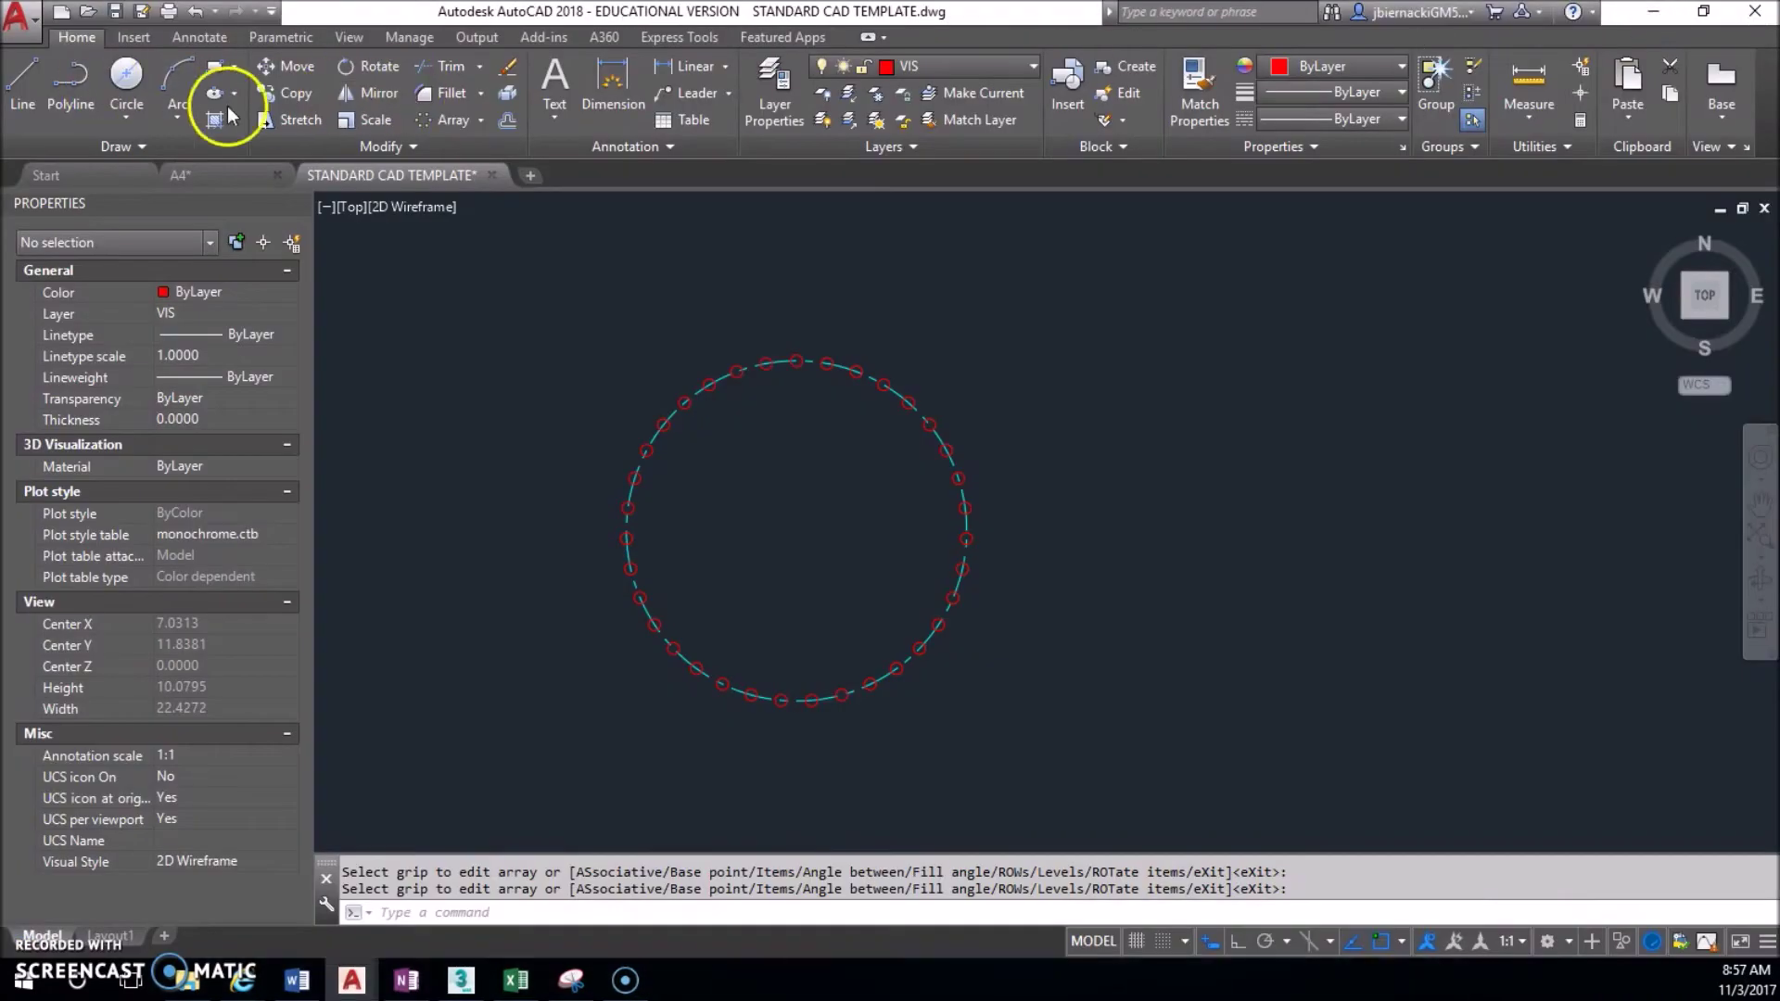
click(129, 79)
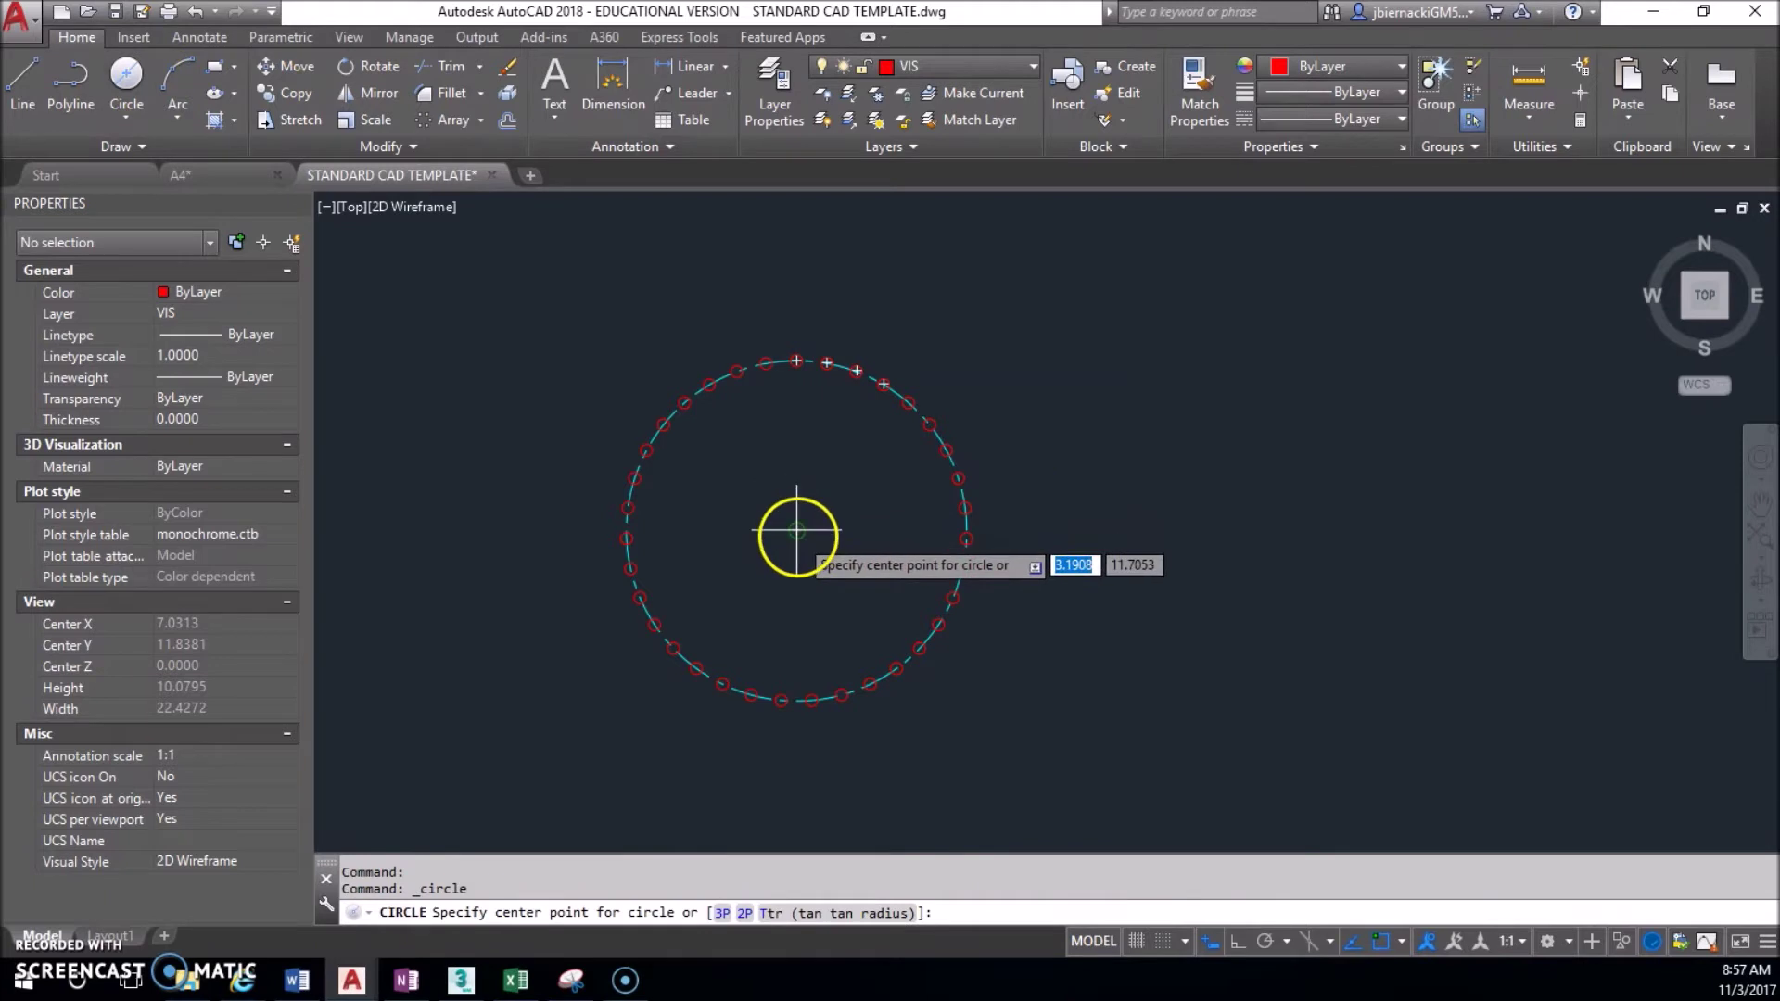
click(797, 532)
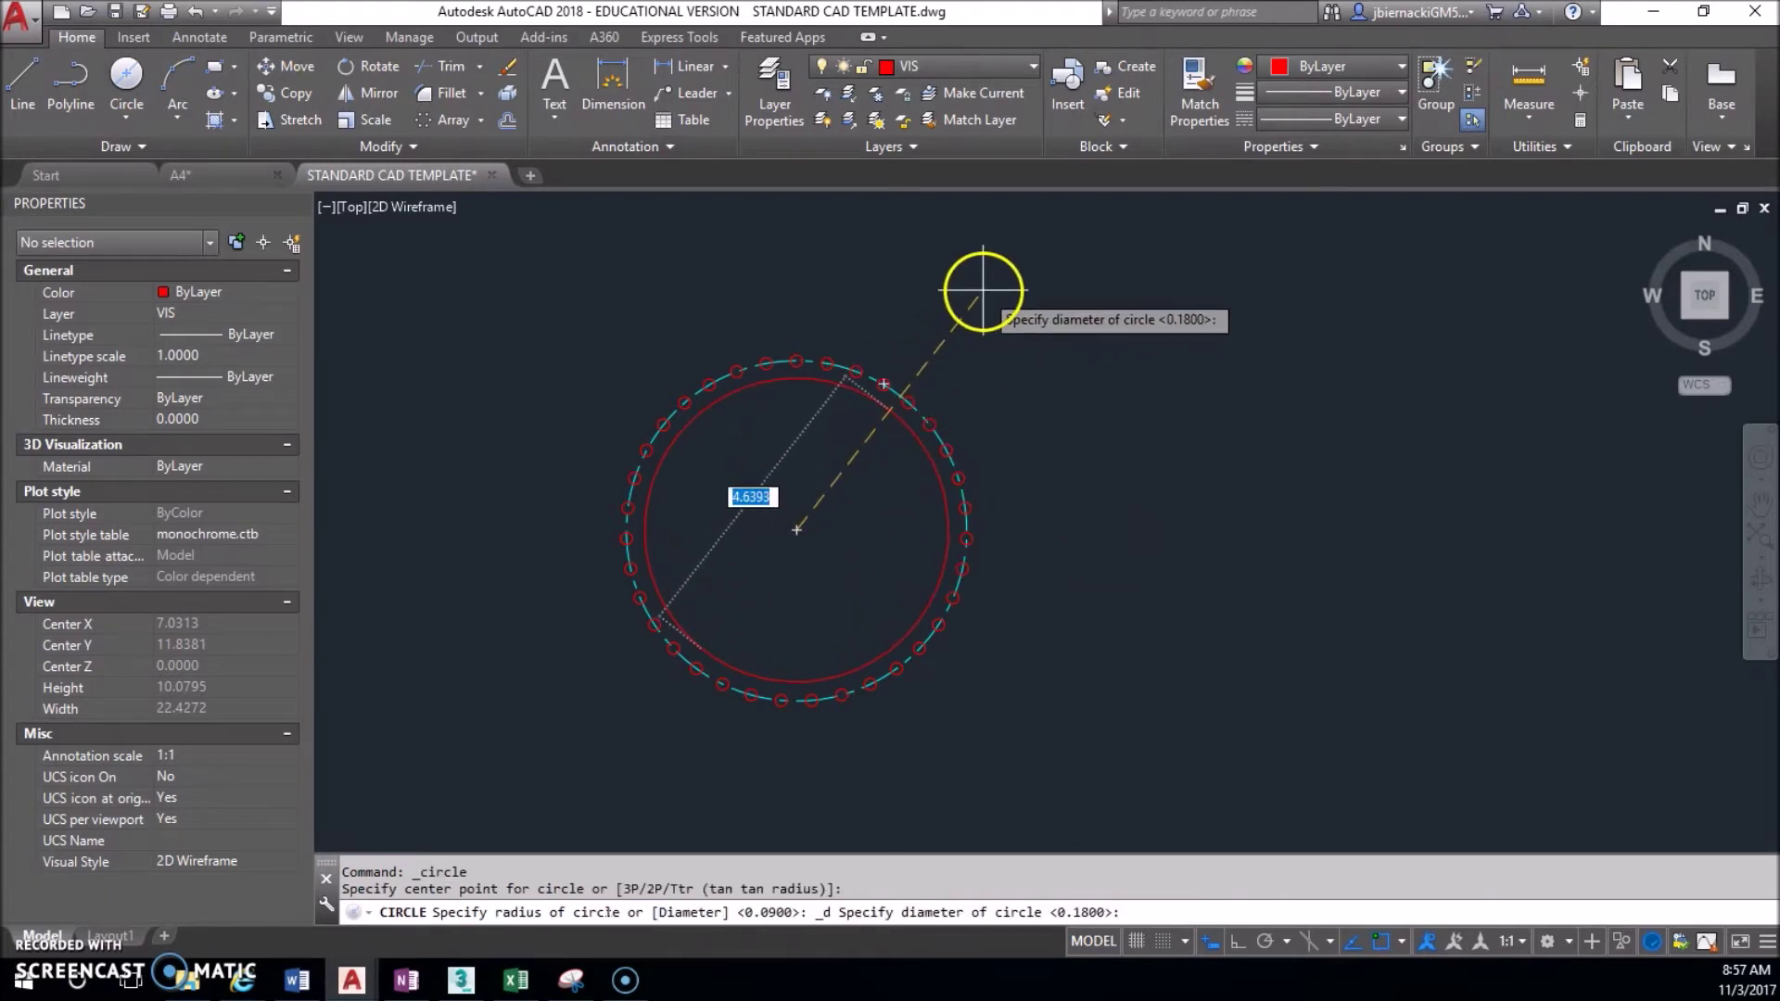
text(5.65)
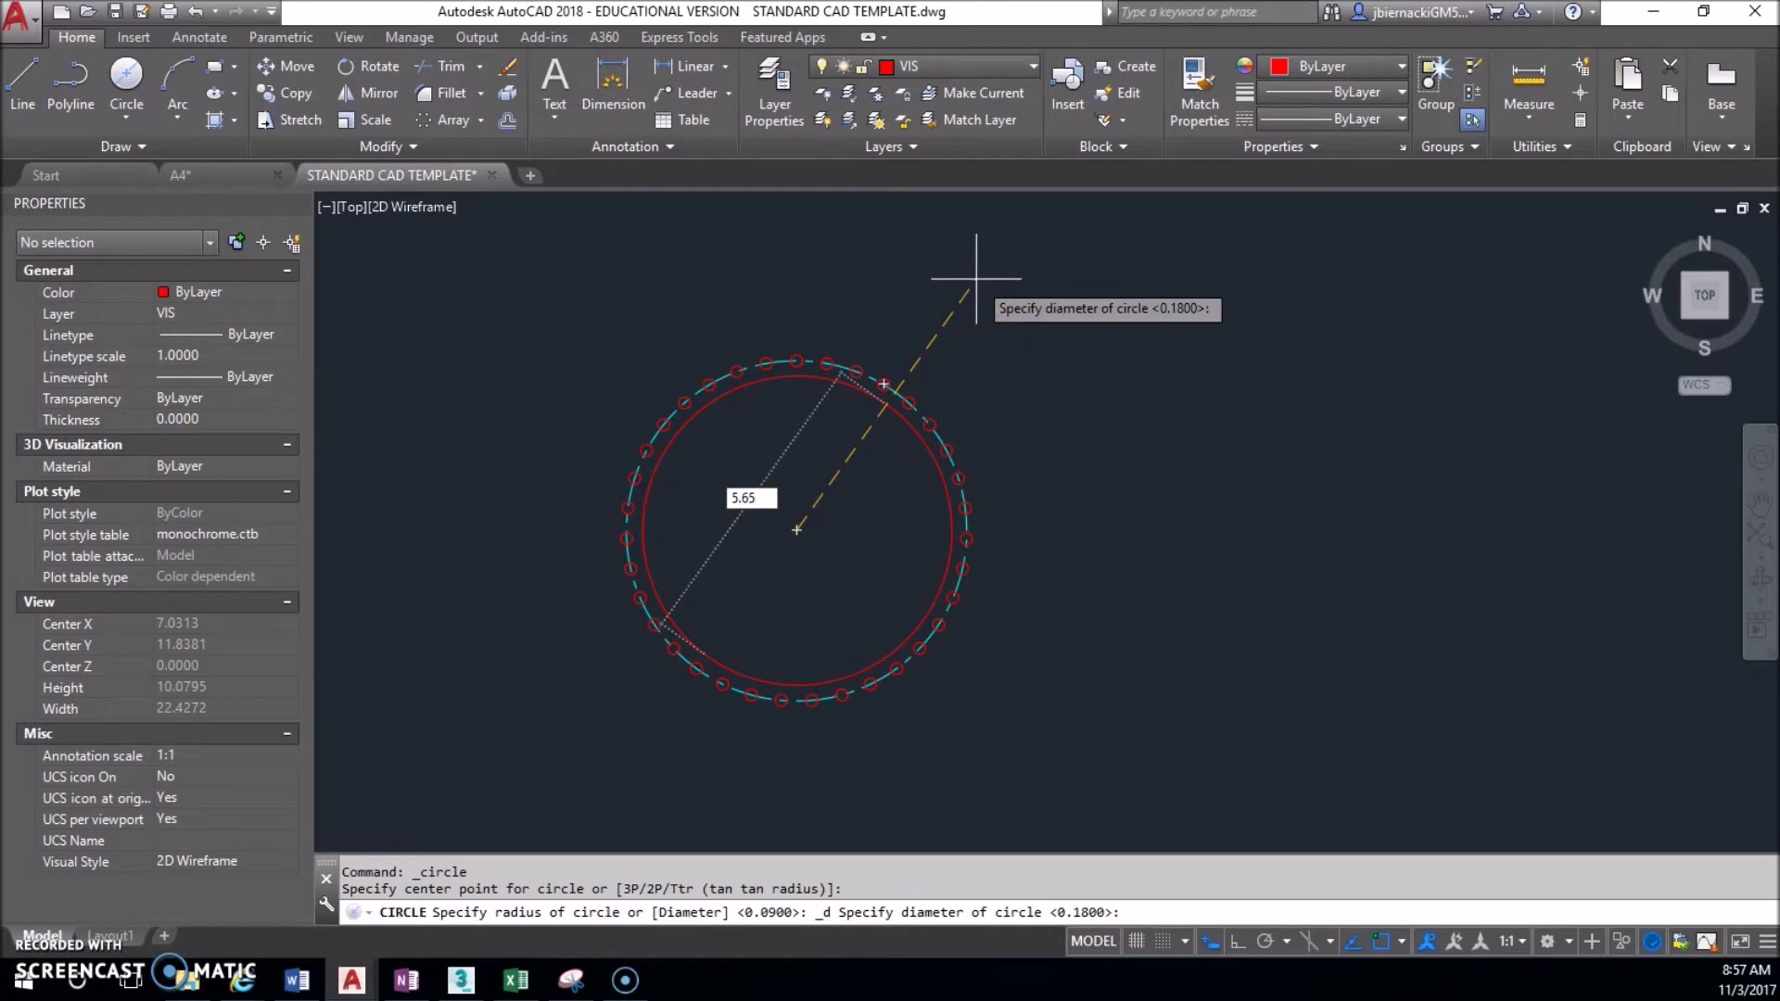
key(Return)
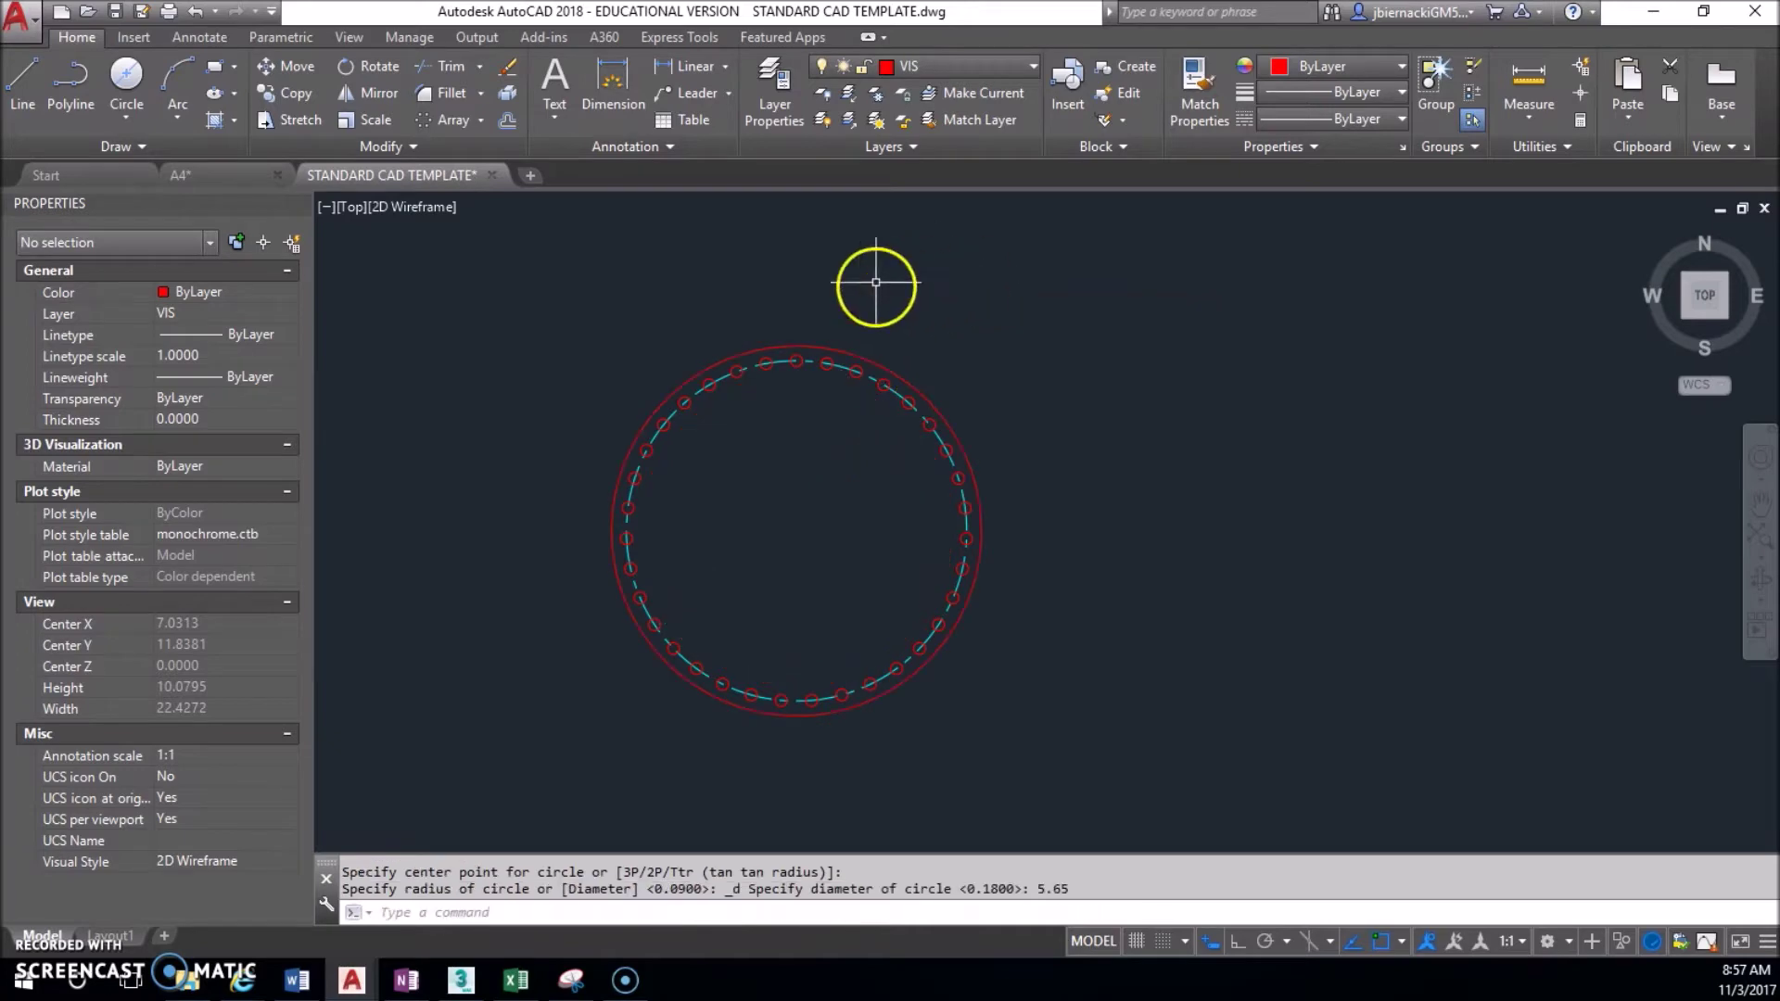
Check the outer diameter in OneNote and draw a 6.1 diameter circle from the same center.
click(408, 981)
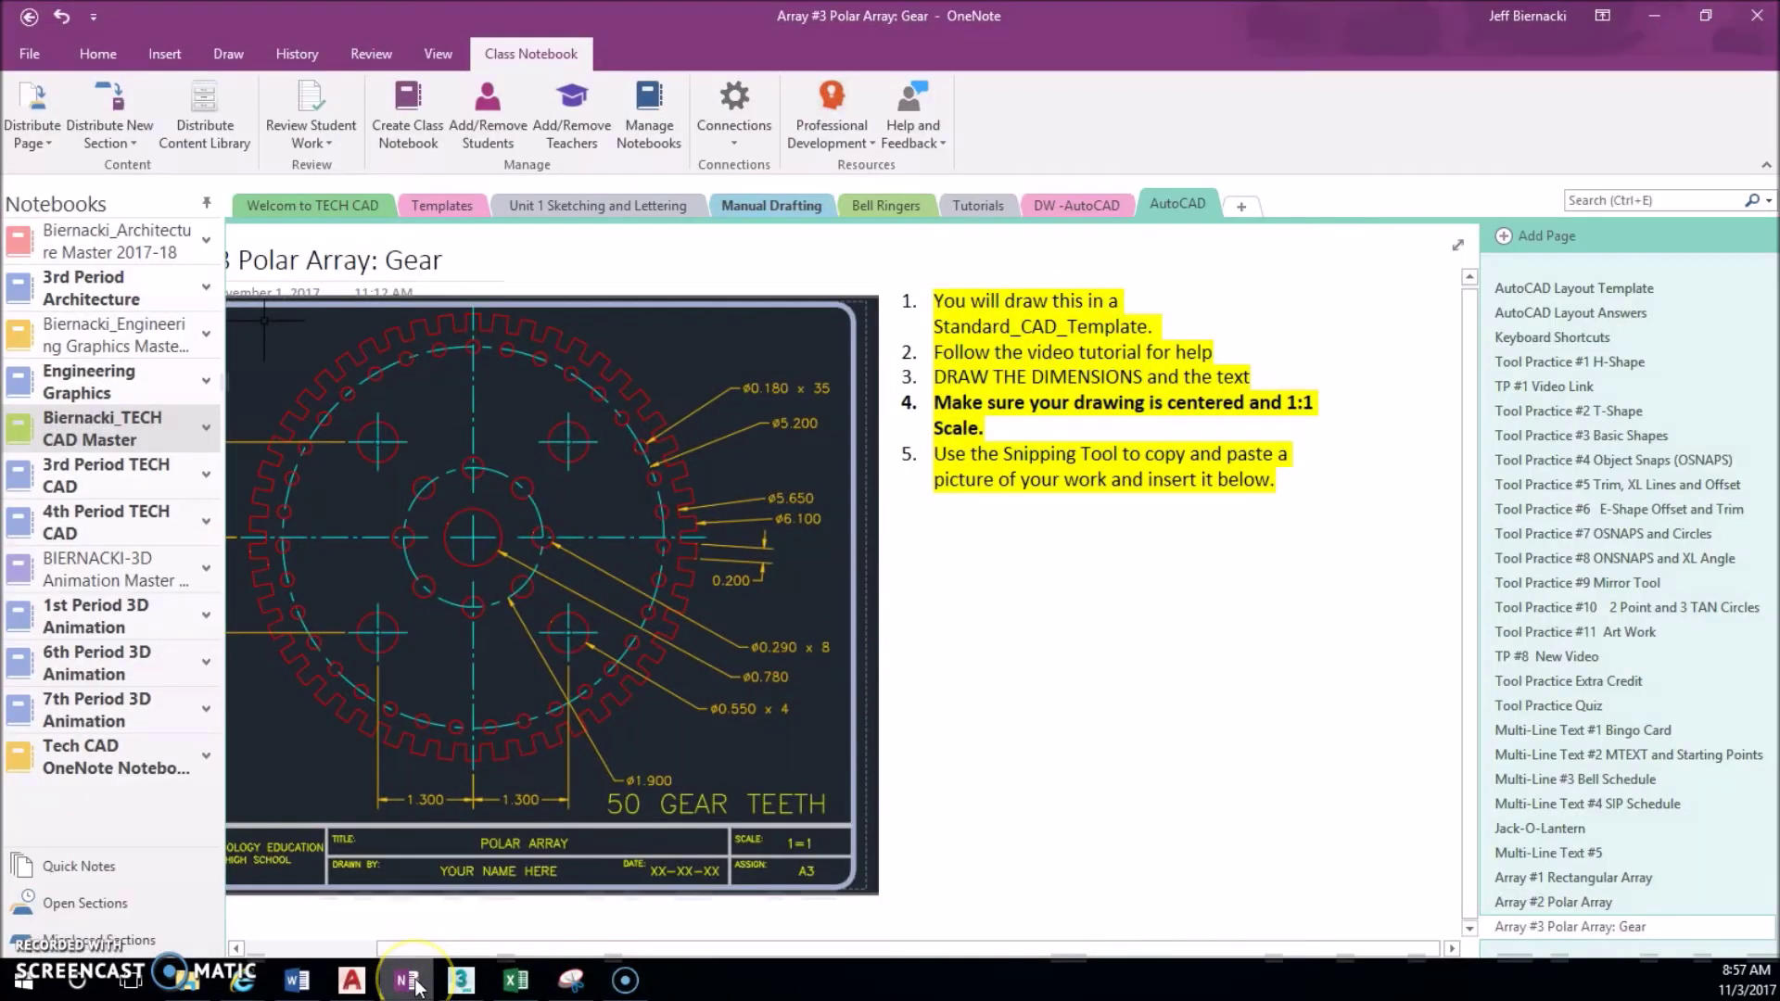
click(1653, 15)
click(126, 79)
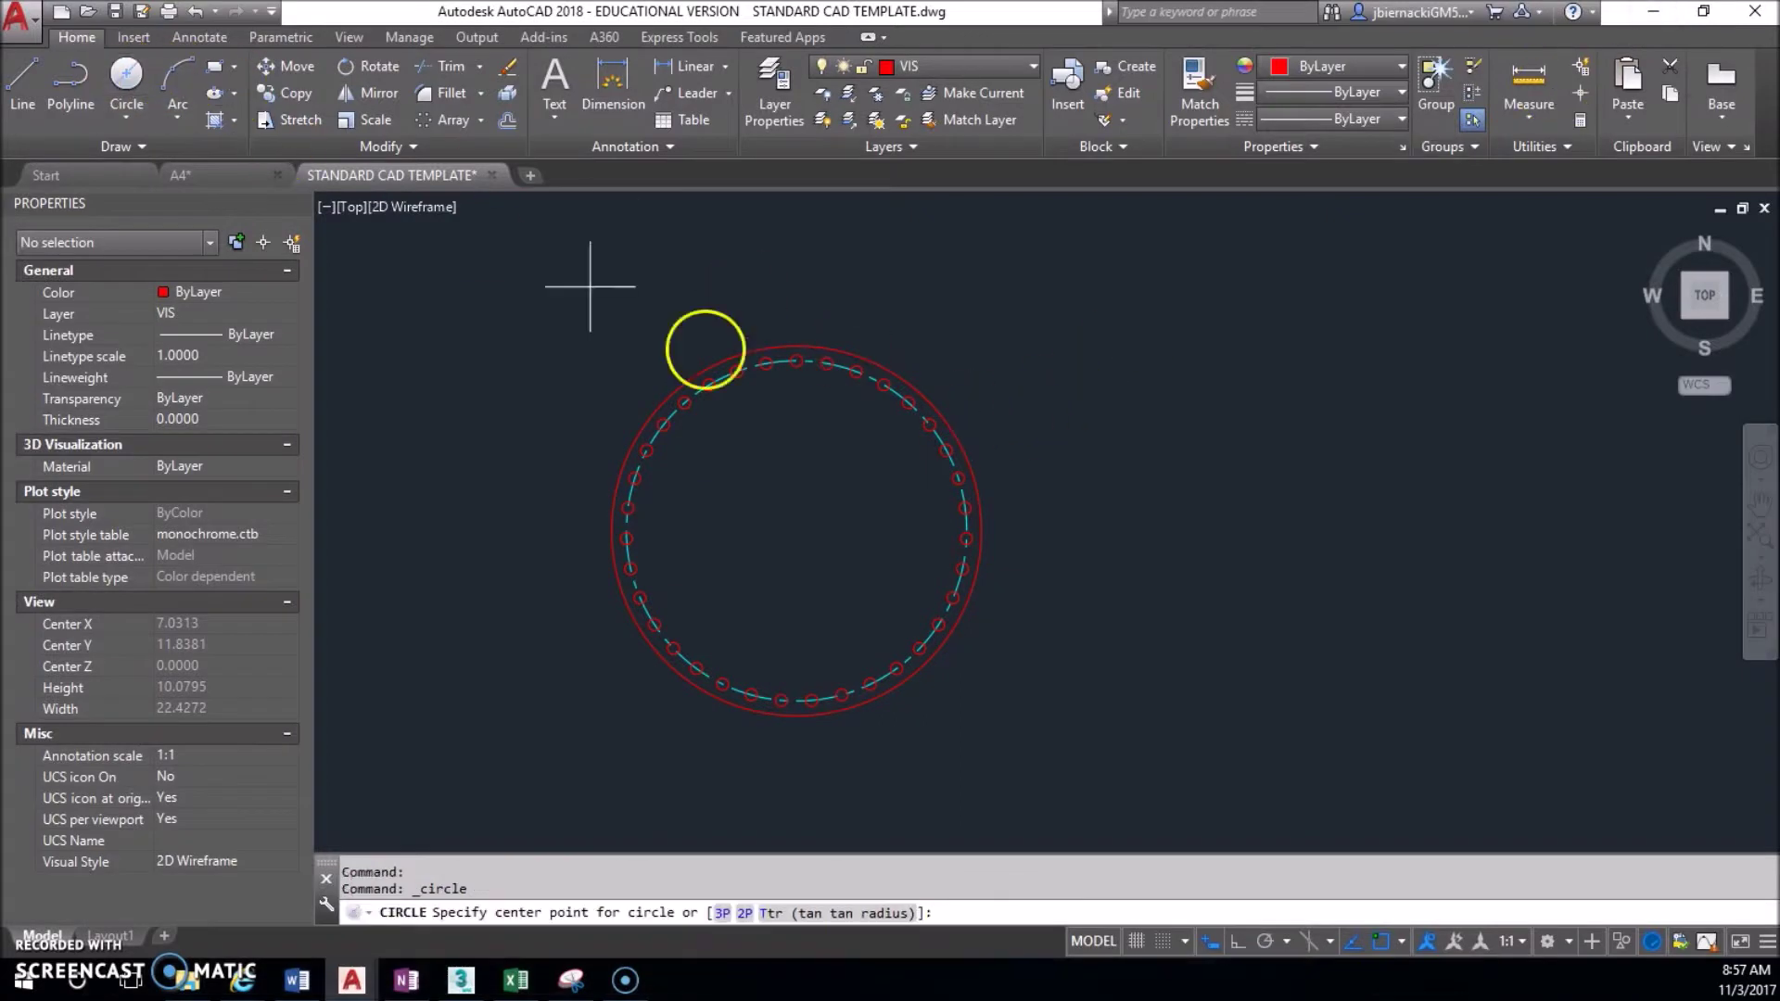
click(796, 530)
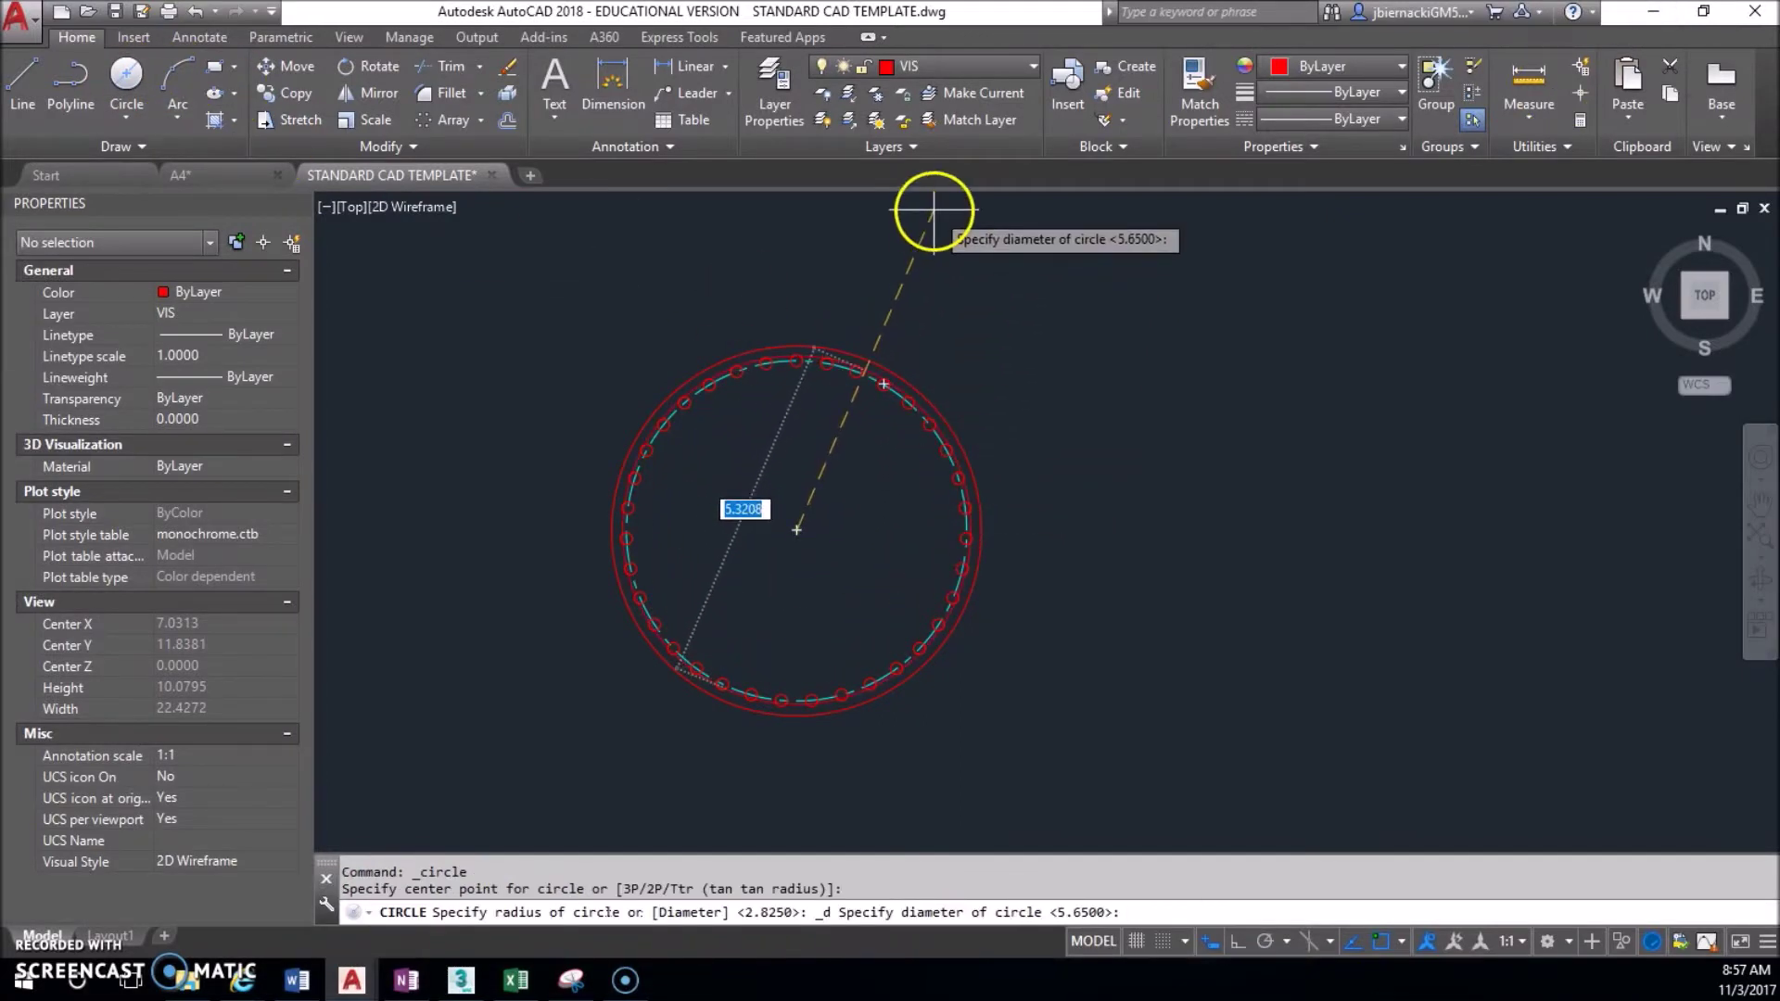
key(Return)
middle_drag(834, 370, 854, 417)
scroll(810, 388, up, 4)
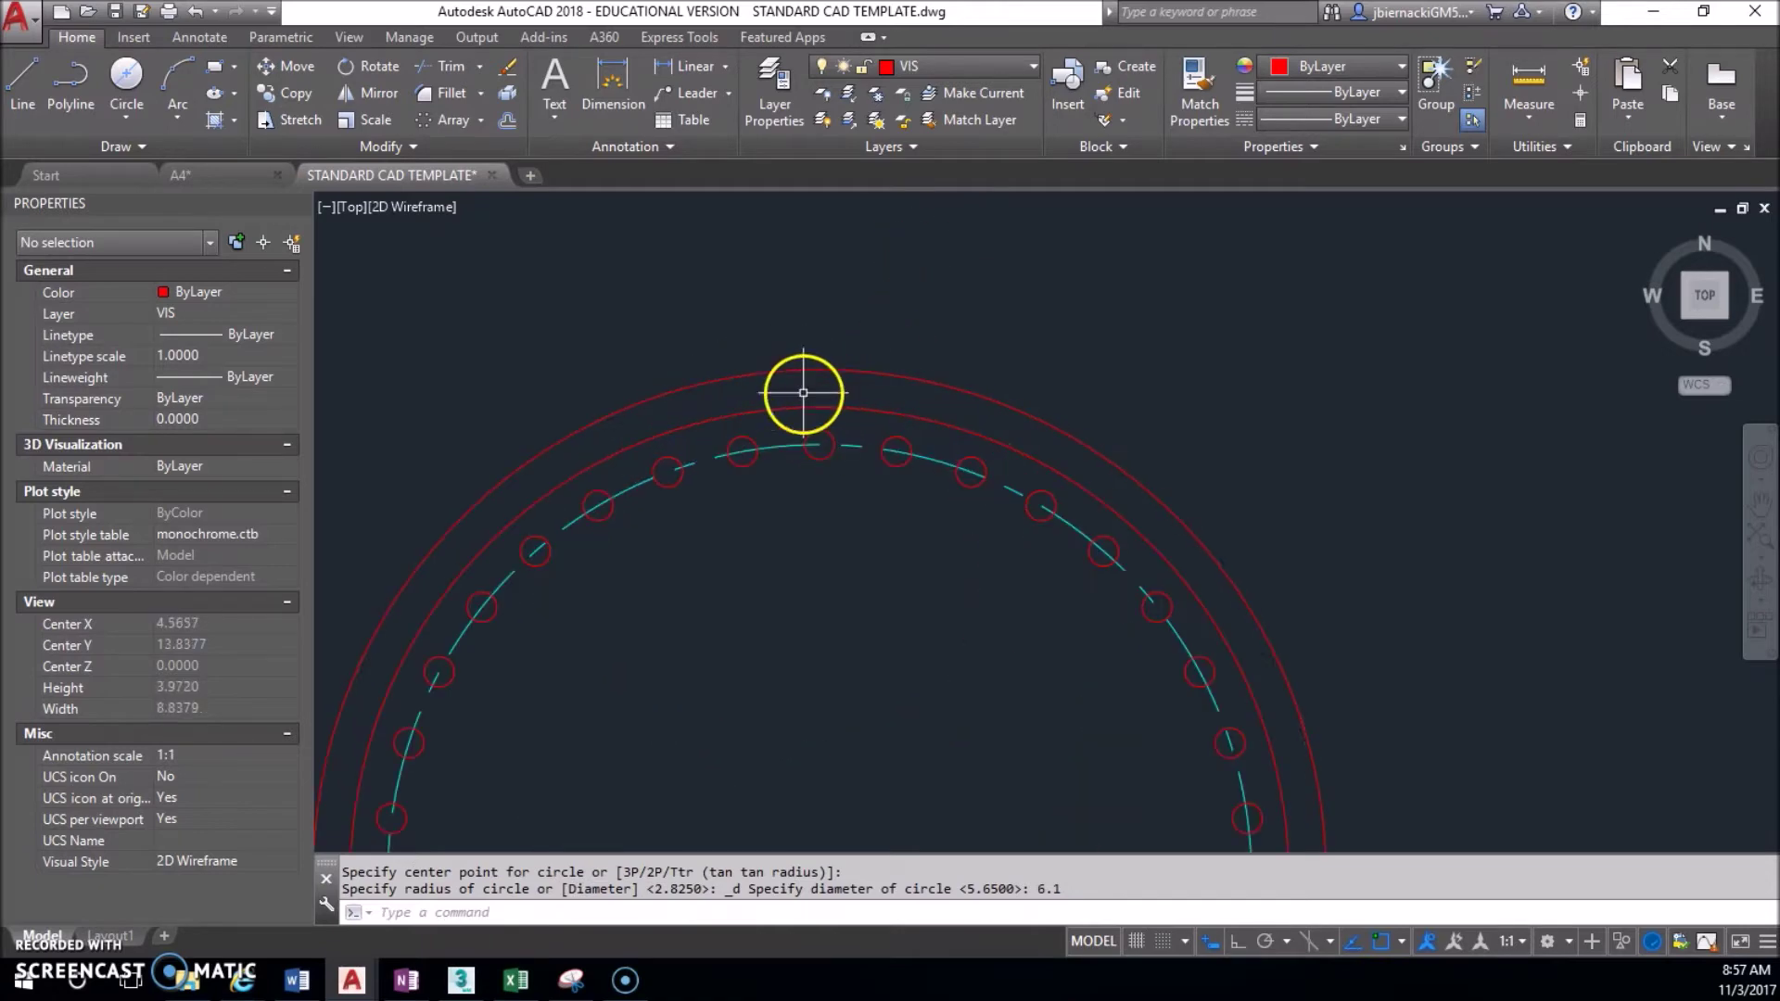
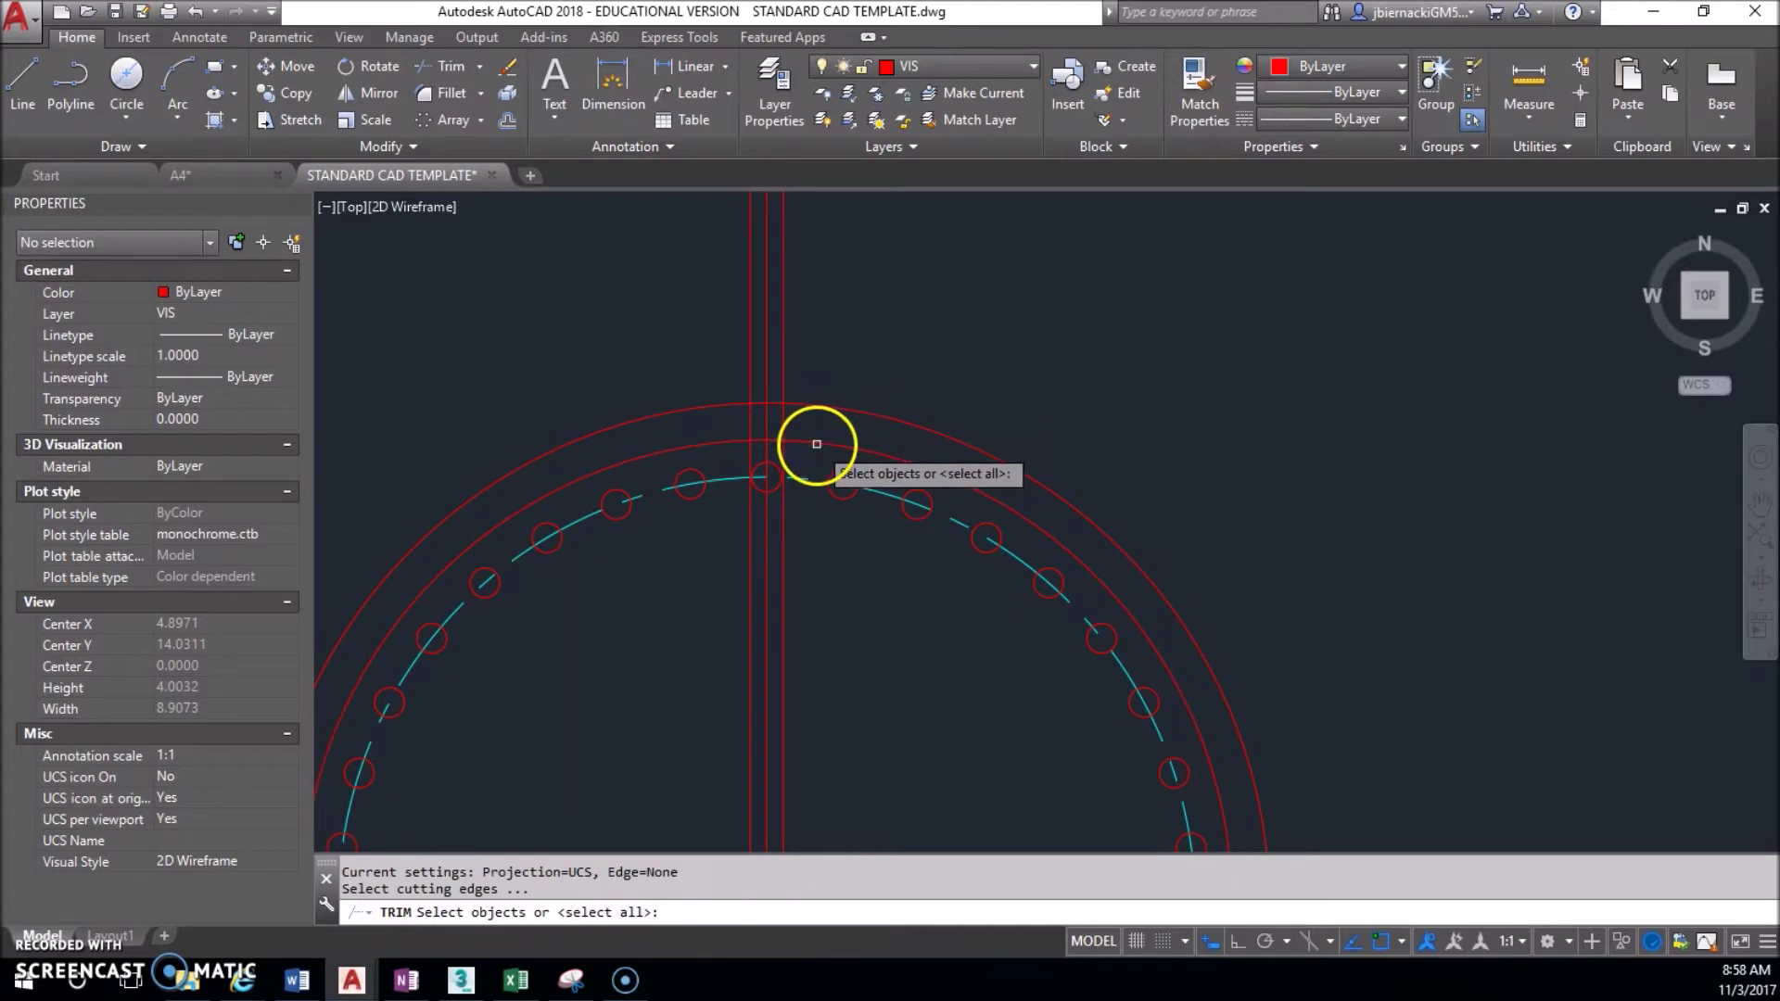
Trim the three vertical lines inside the 5.65 circle, using that circle as the cutting edge.
key(Return)
click(825, 640)
click(736, 601)
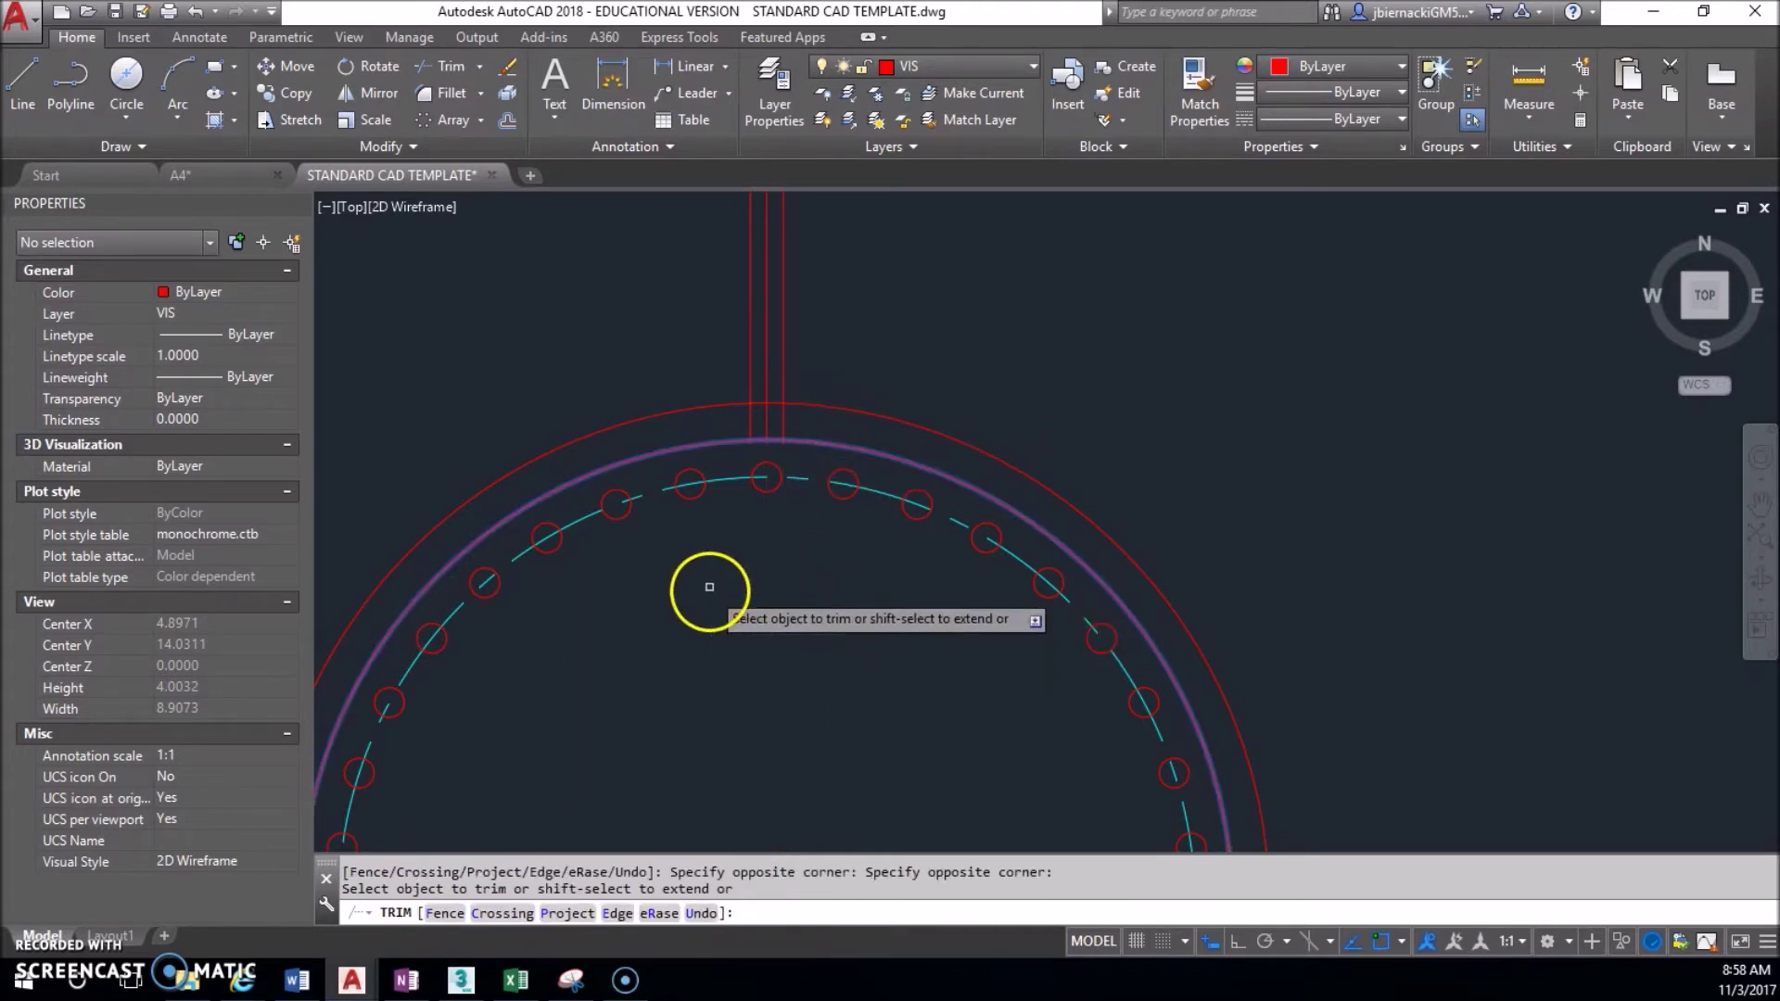
key(Return)
Trim the 6.1 circle back to the two outer vertical lines, keeping only the short top arc of the tooth.
key(Return)
click(784, 352)
click(751, 350)
key(Return)
click(890, 416)
key(Return)
Trim the vertical lines above the tooth's top edge and delete the middle line inside the tooth.
scroll(800, 404, up, 4)
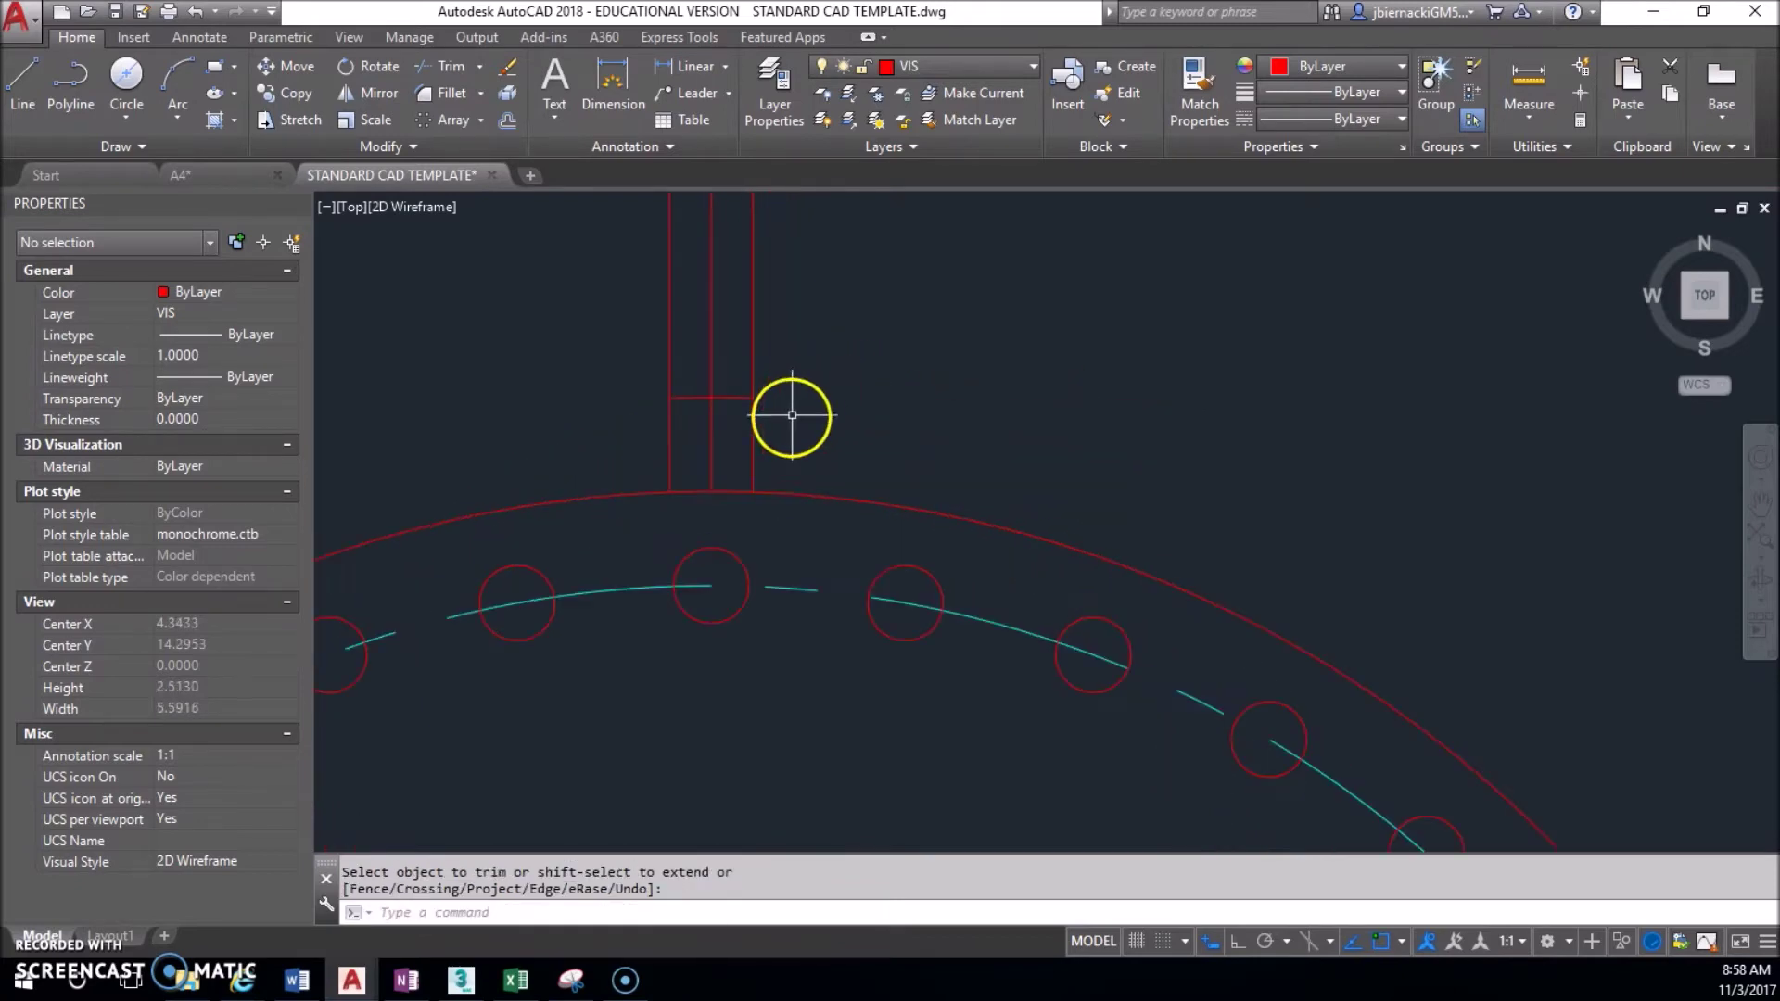
click(874, 331)
click(541, 238)
click(735, 447)
click(695, 425)
key(Return)
click(783, 480)
click(795, 485)
key(Delete)
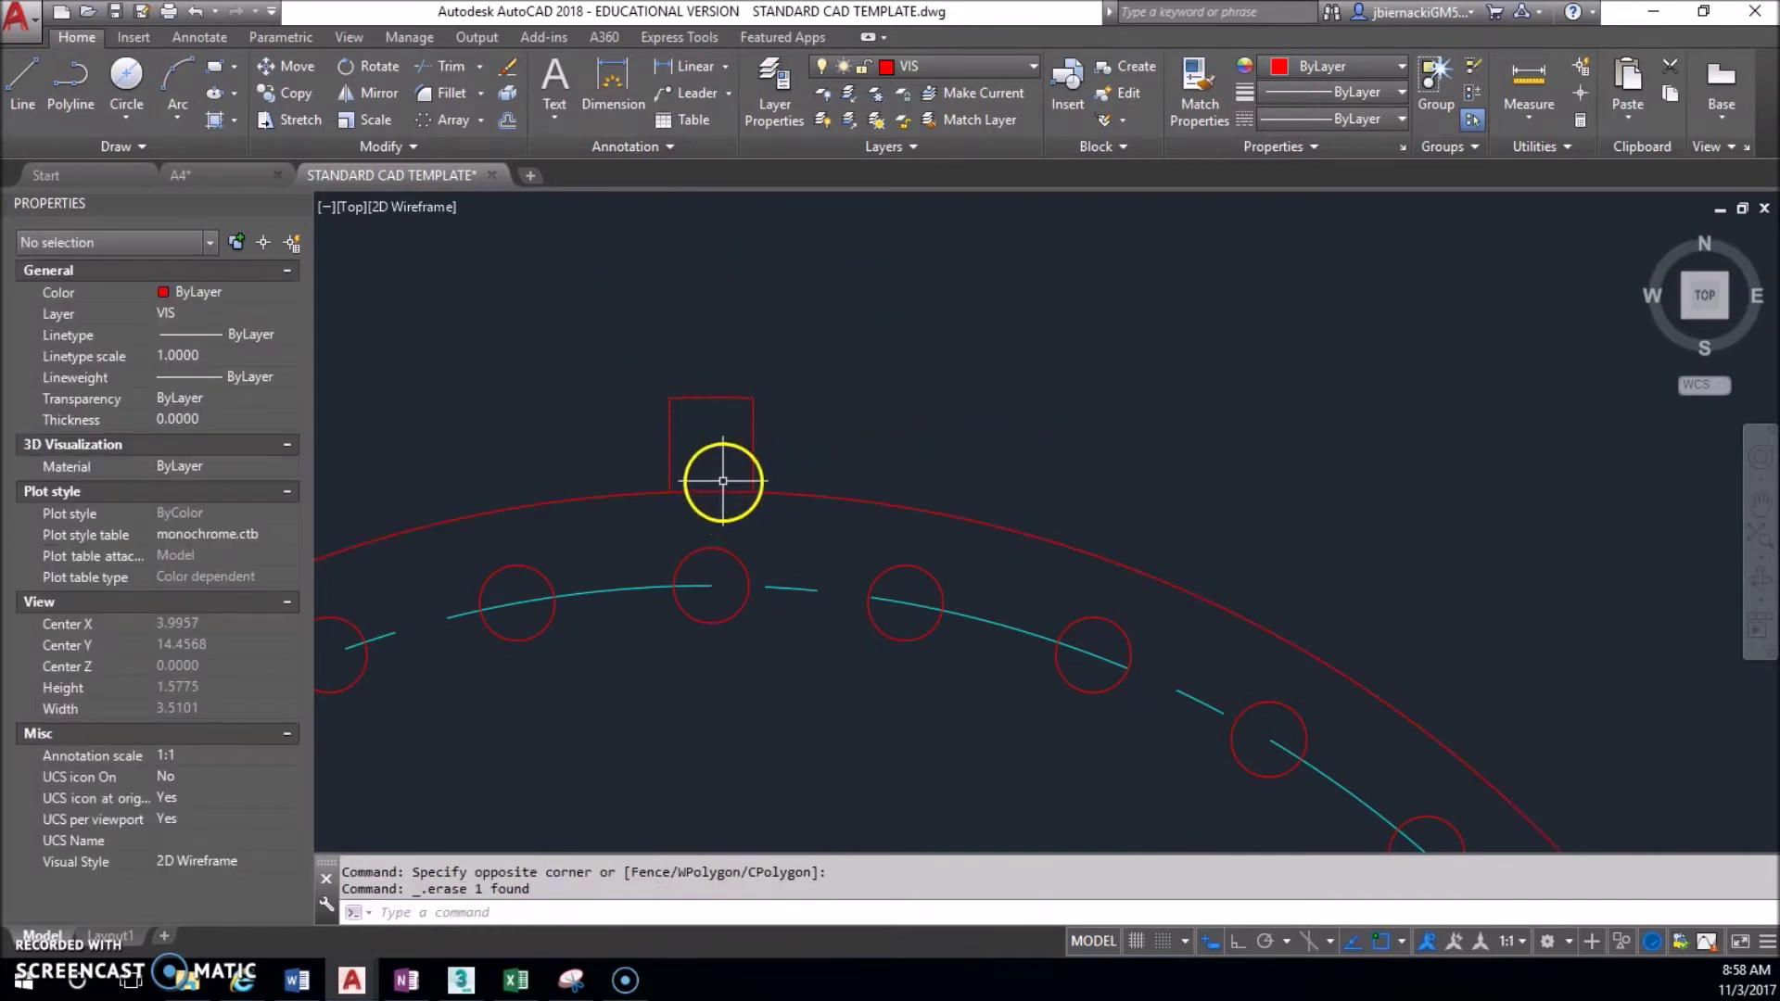
Create a polar array of the tooth's sides and top edge about the gear's center.
scroll(798, 444, down, 2)
scroll(798, 501, down, 2)
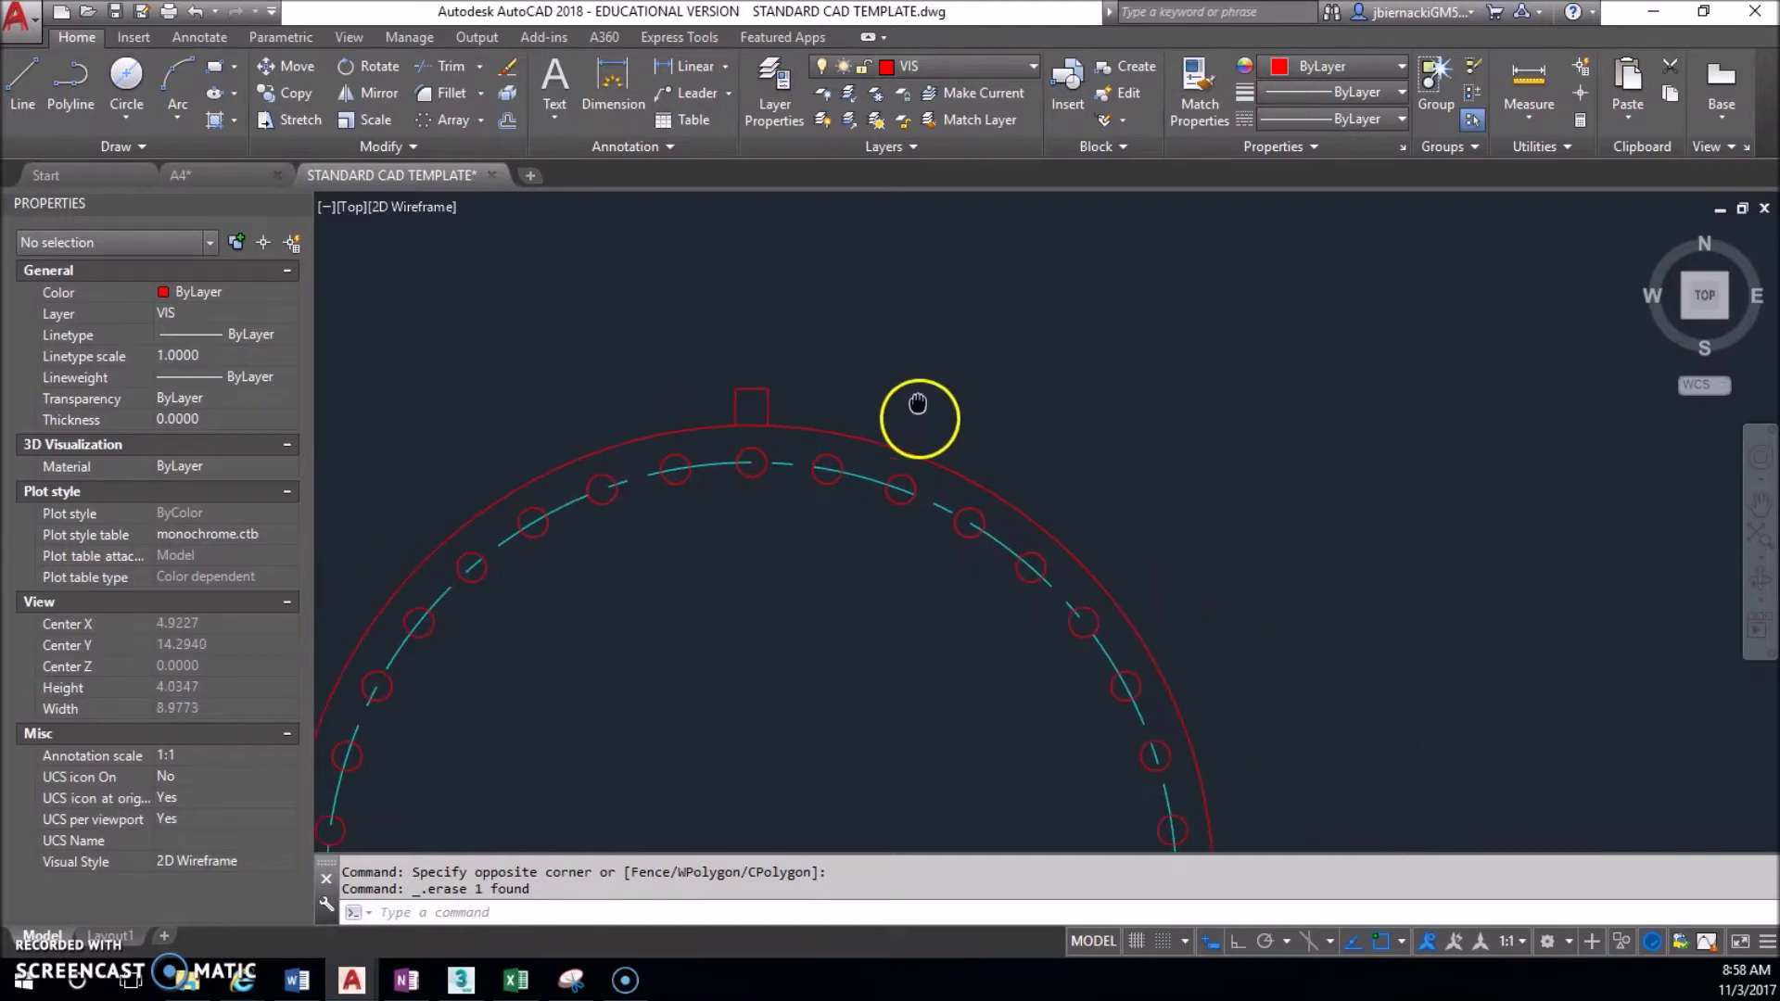
click(449, 122)
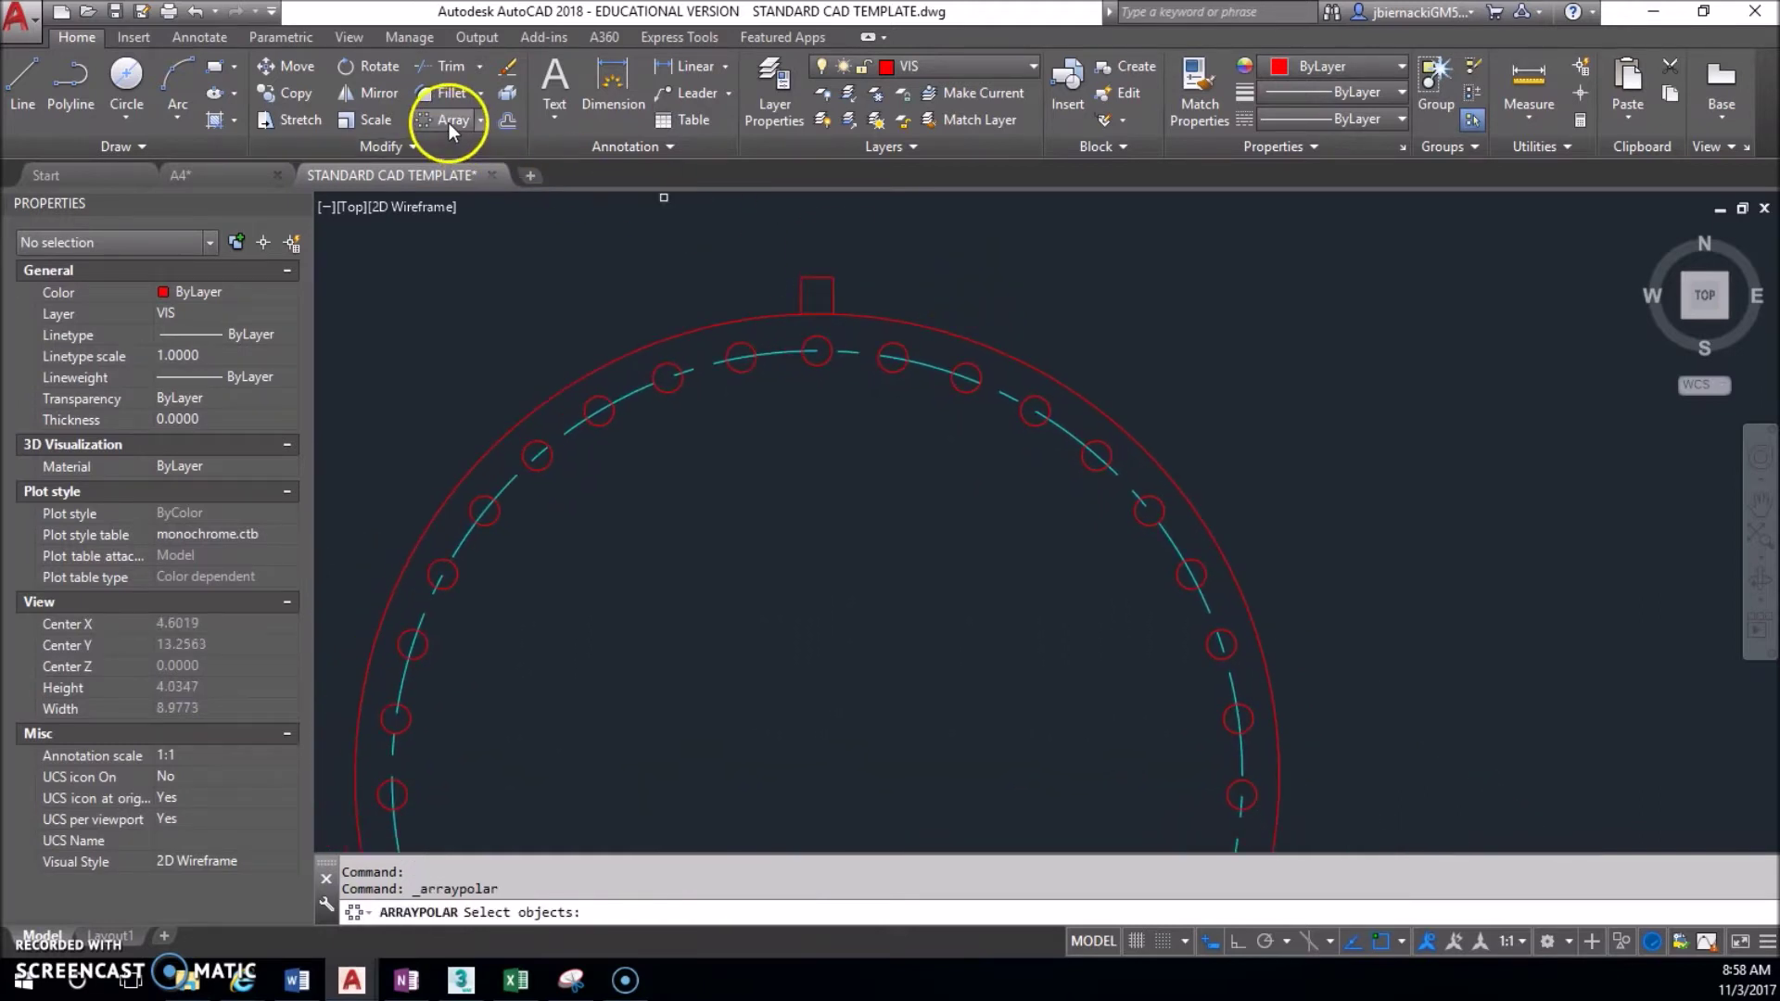
click(832, 294)
click(812, 276)
click(799, 286)
click(796, 291)
key(Return)
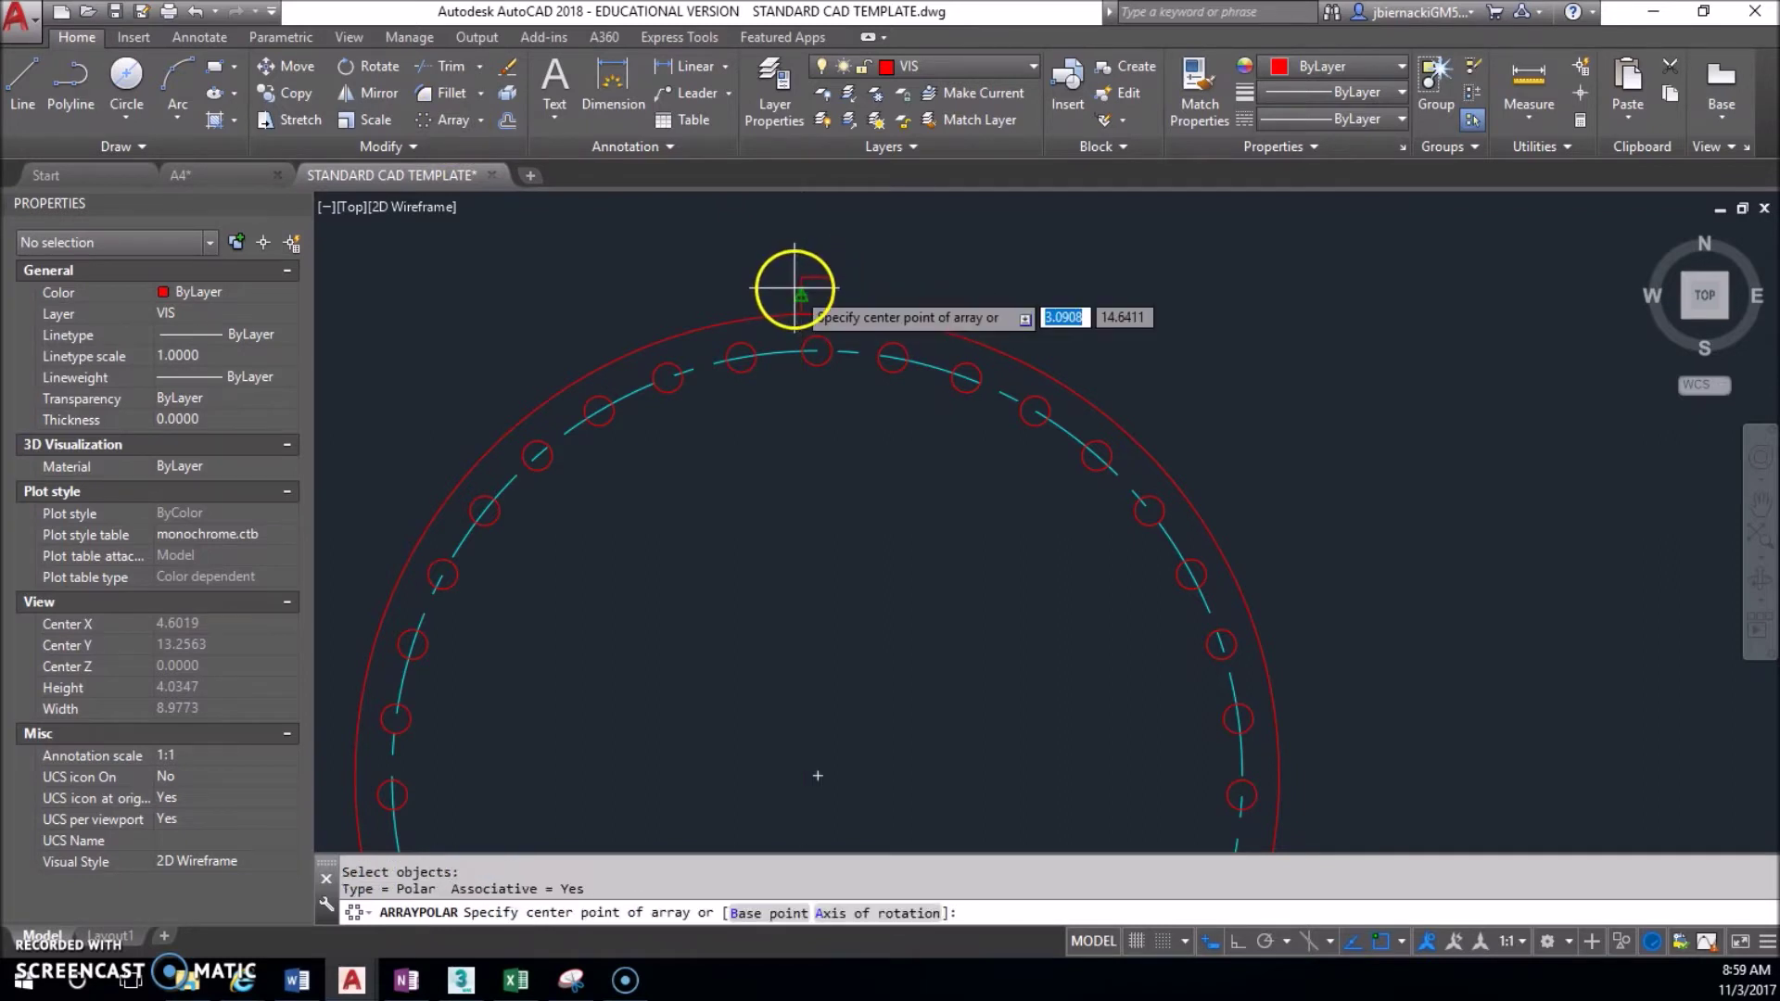
click(817, 775)
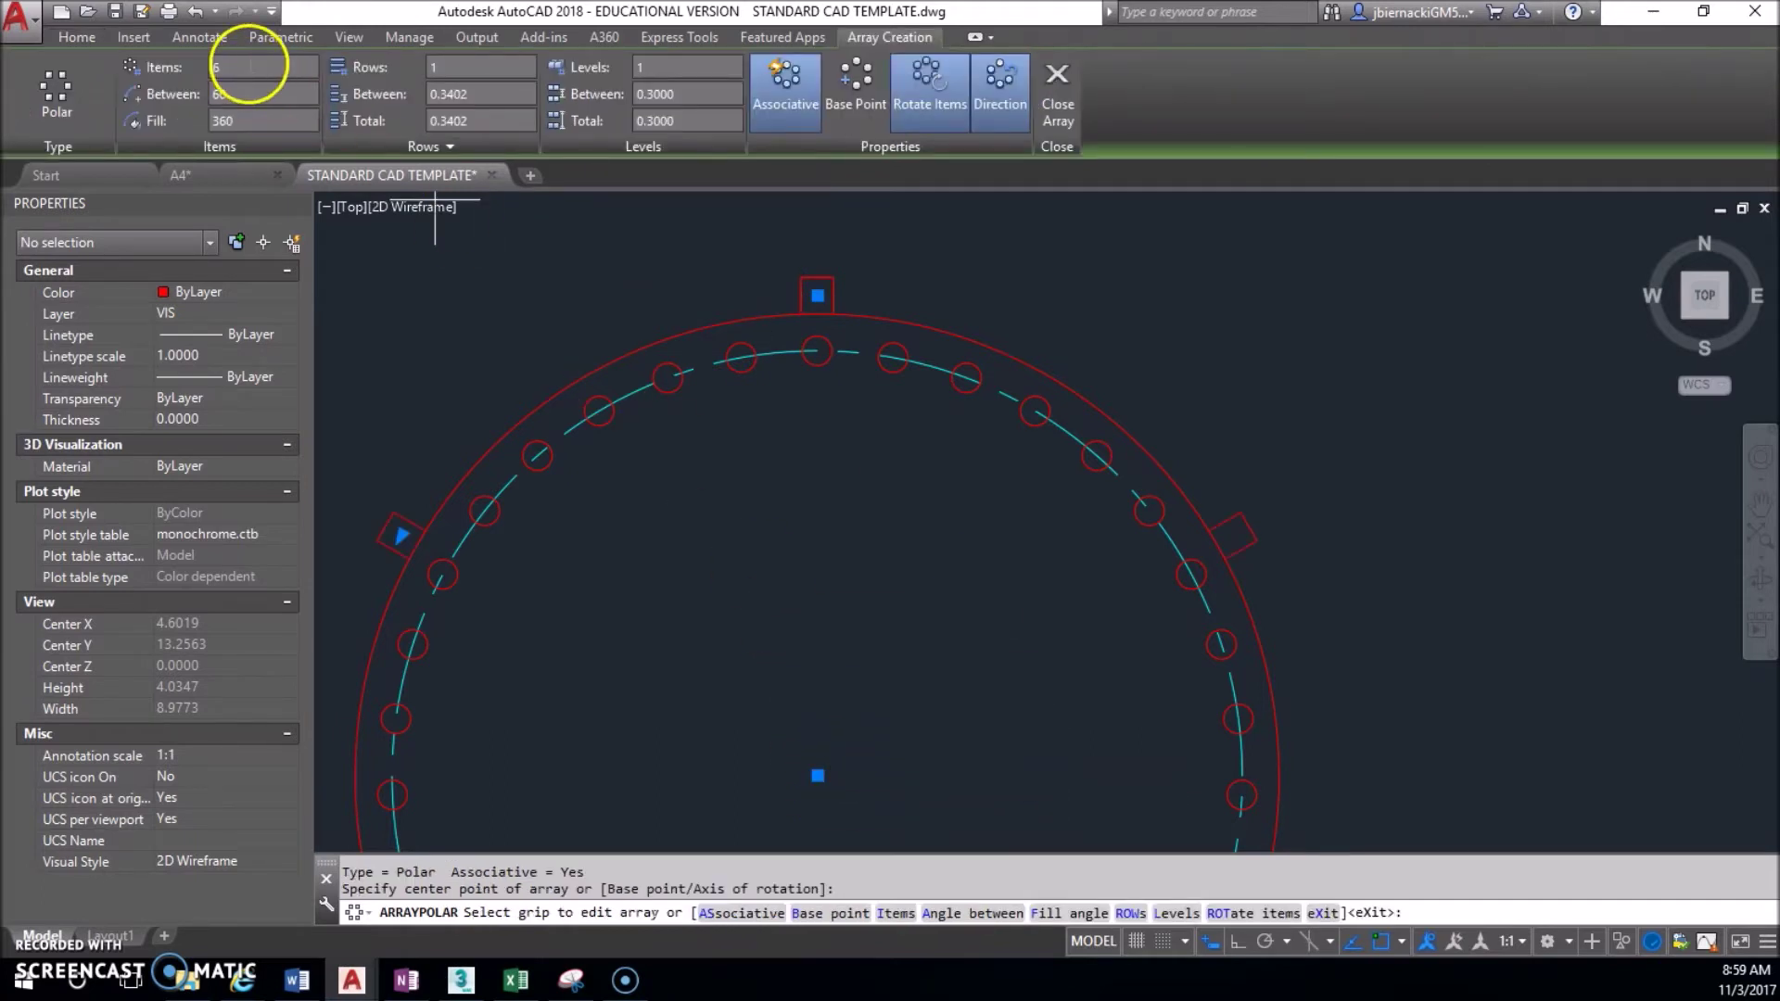
Set the tooth array to 50 items, check the tooth count in OneNote, and finish the array.
text(50)
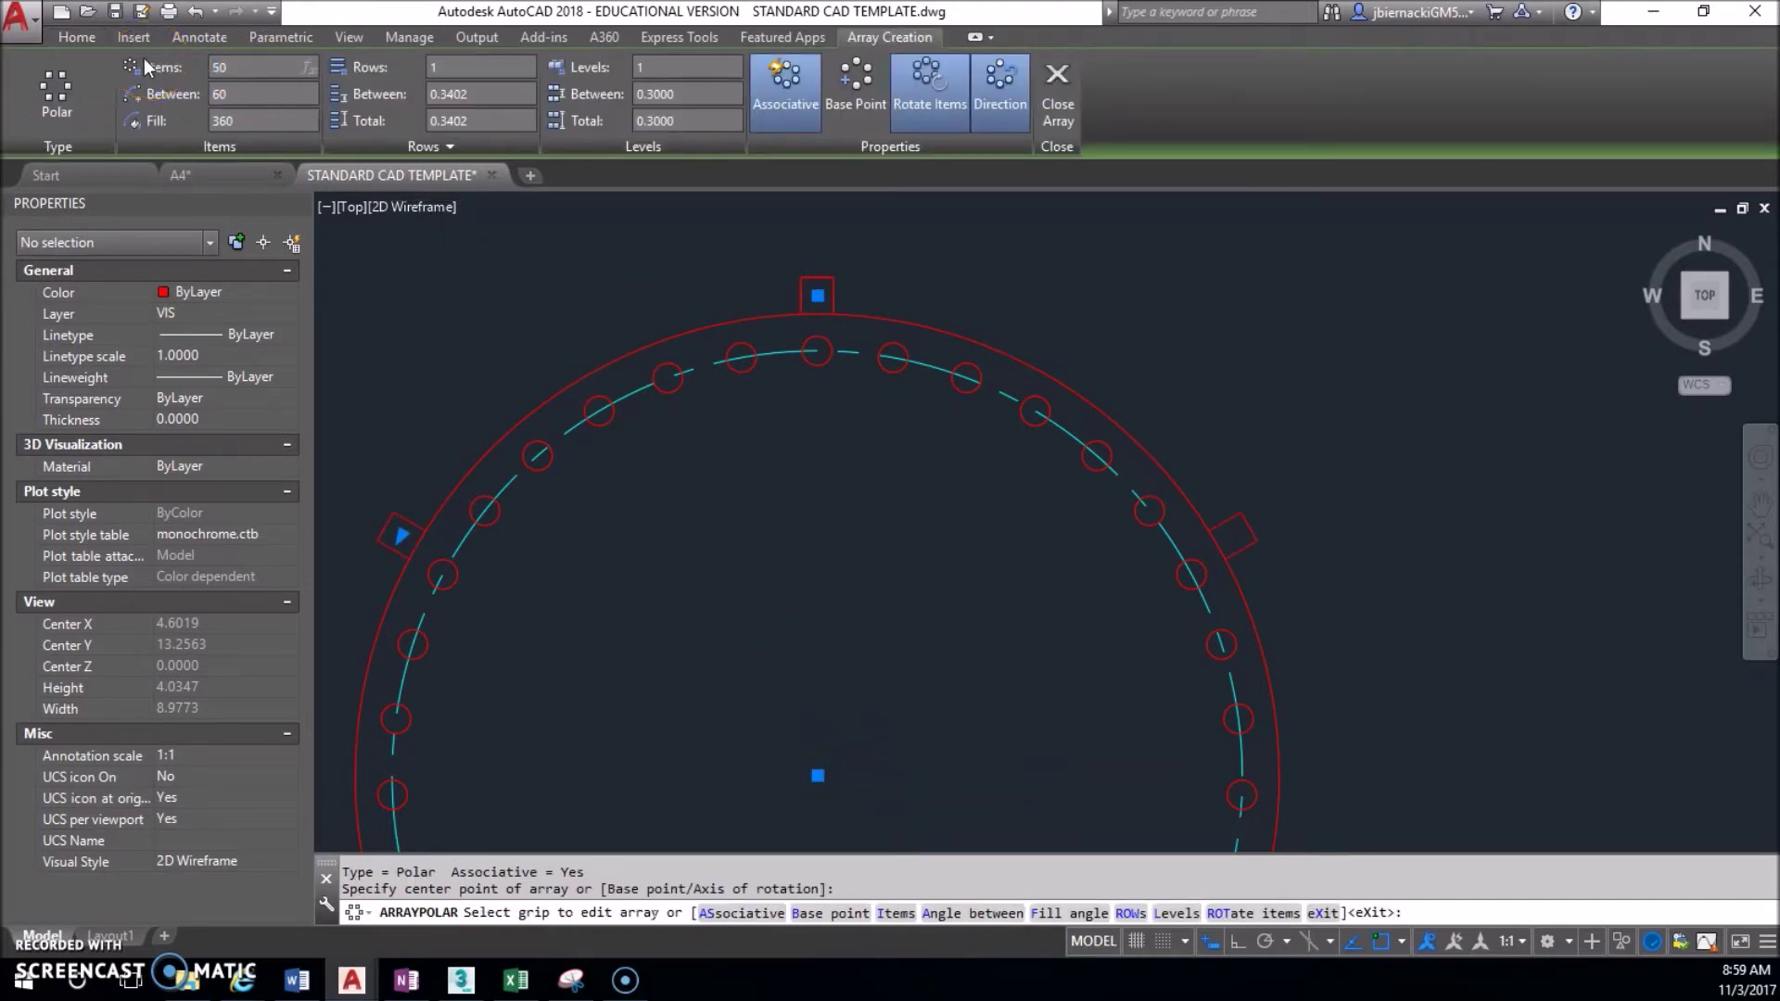
key(Return)
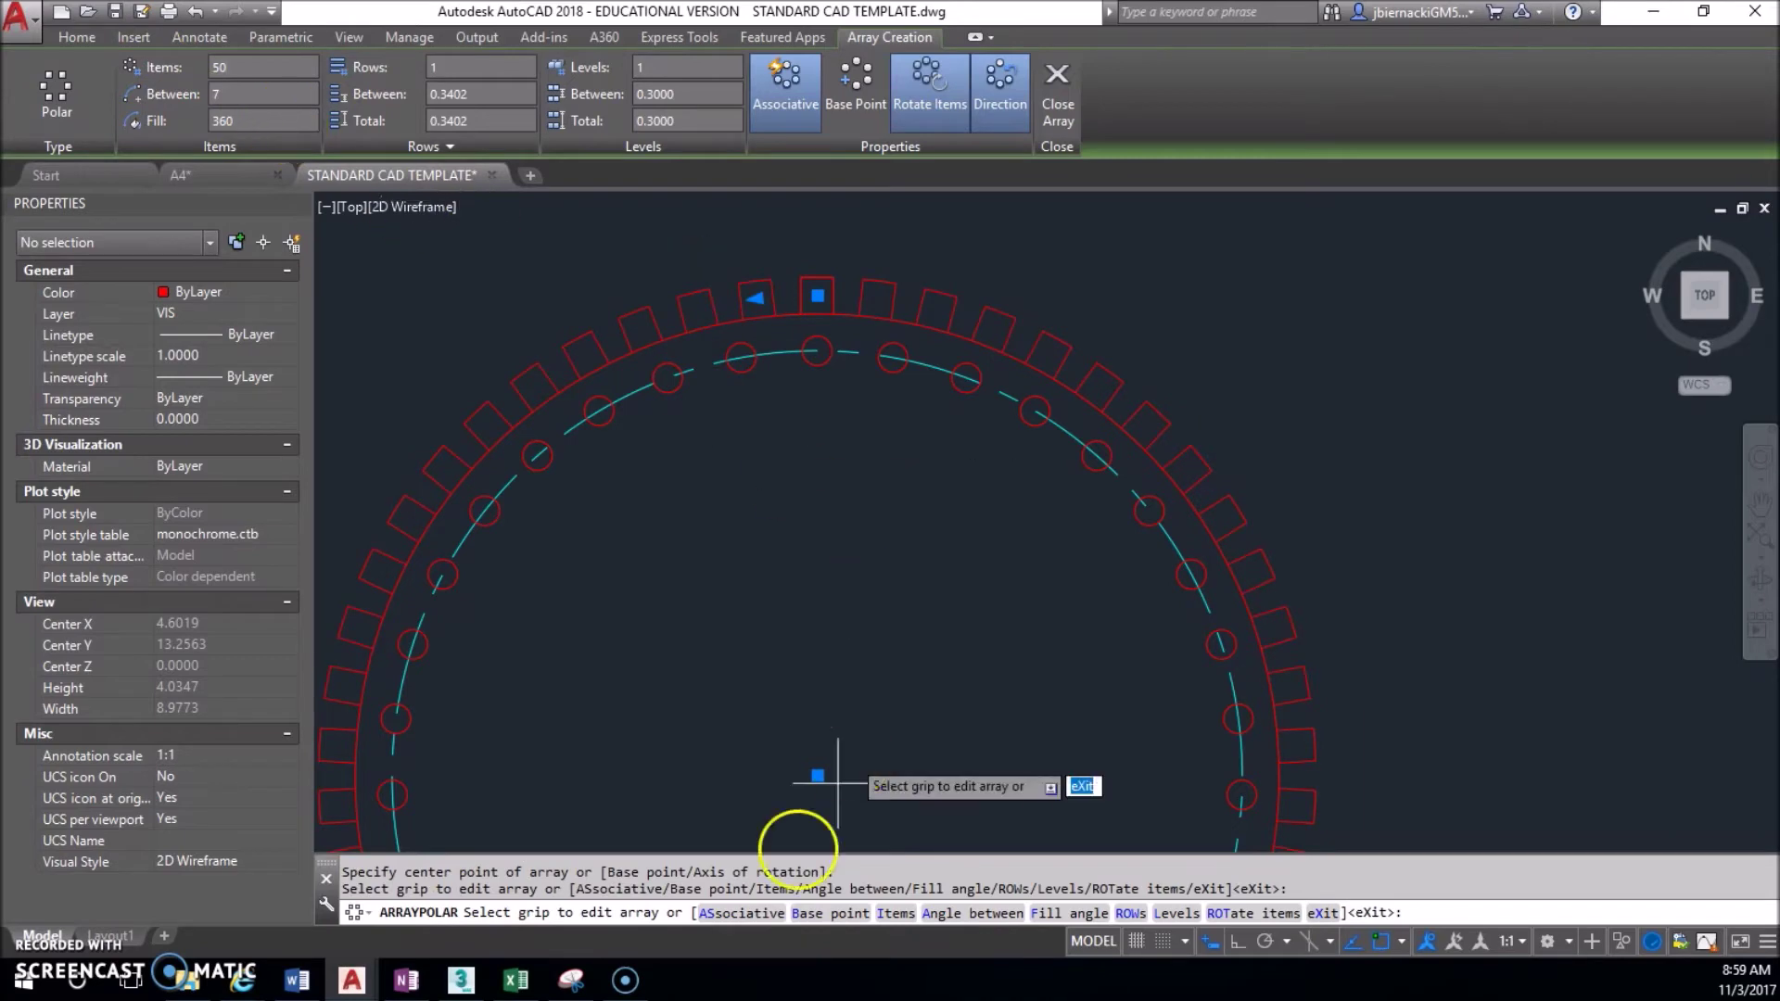
click(408, 980)
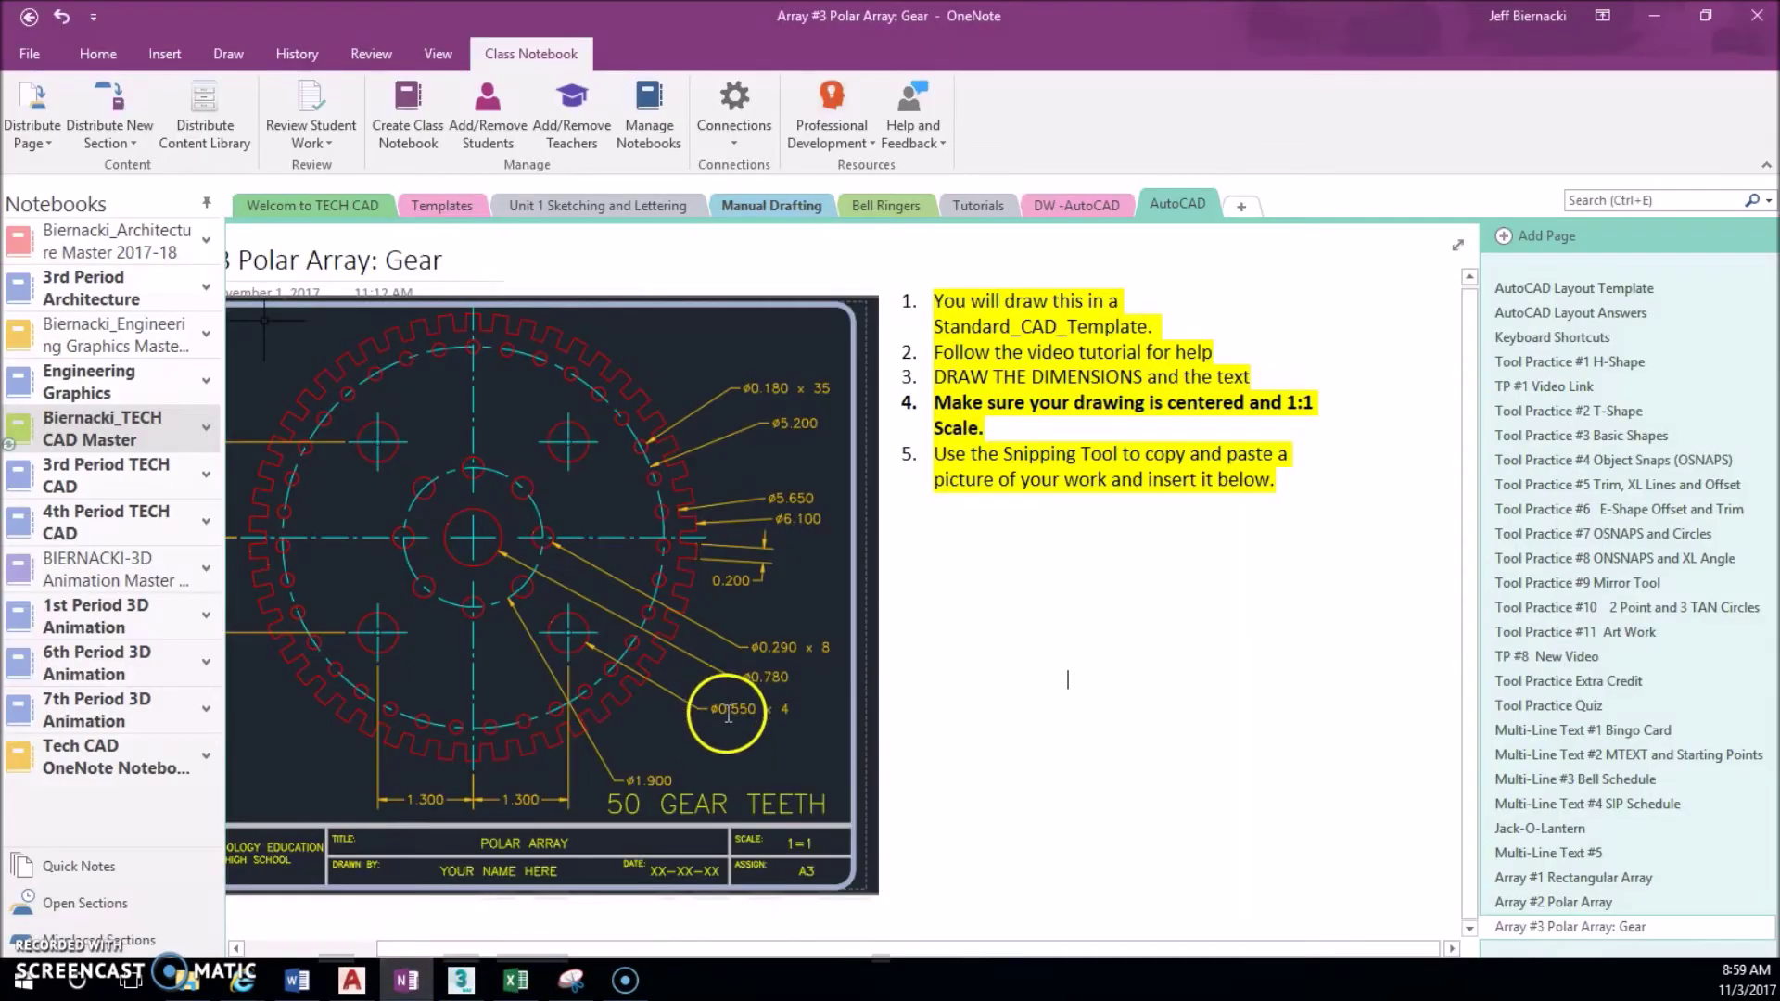
click(1654, 16)
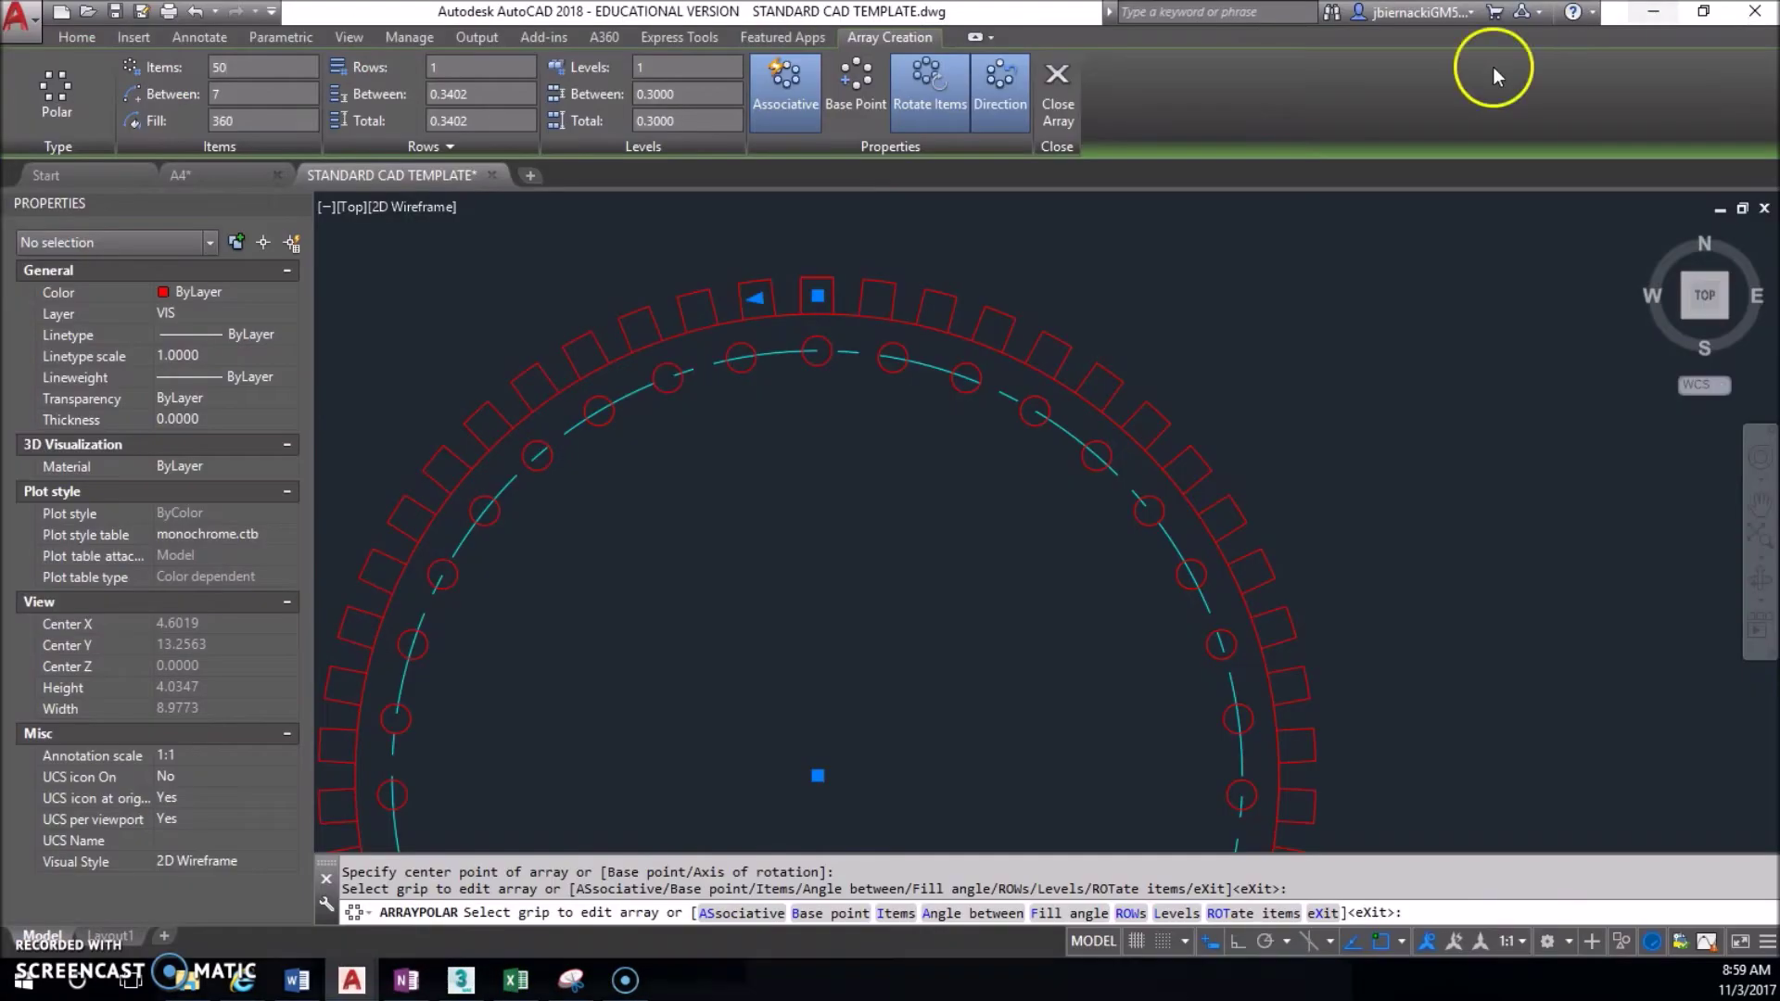
middle_drag(873, 473, 867, 382)
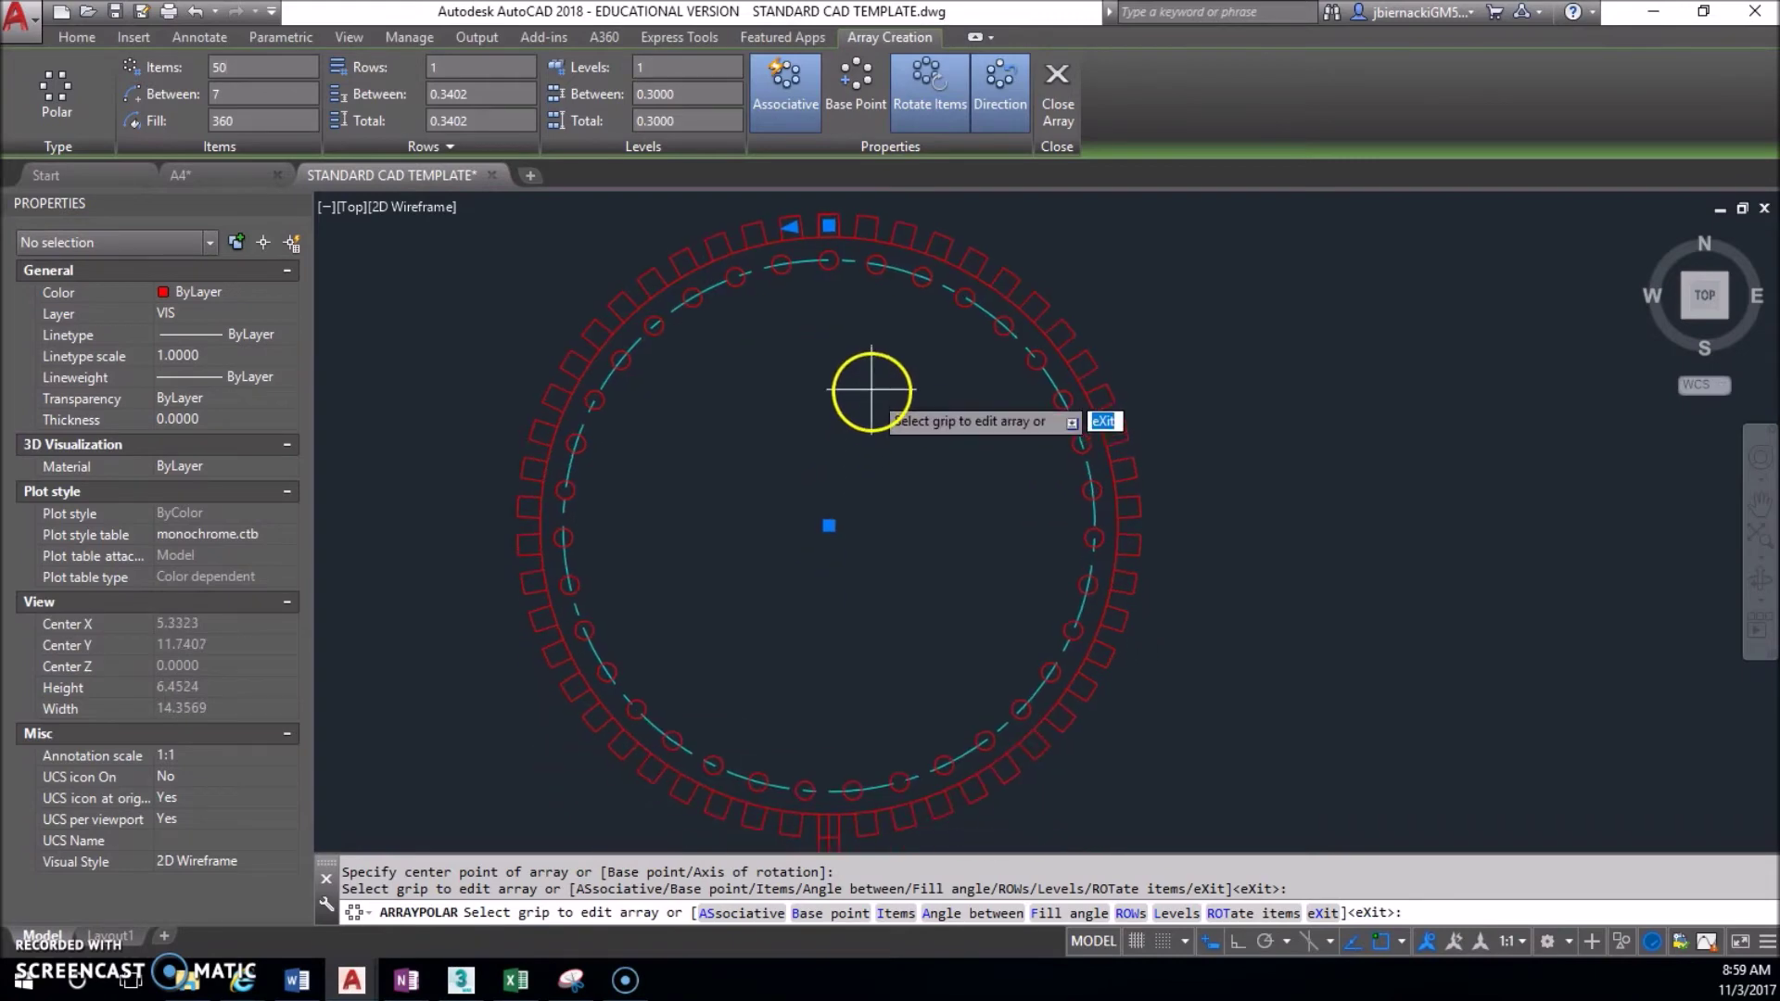
click(1057, 88)
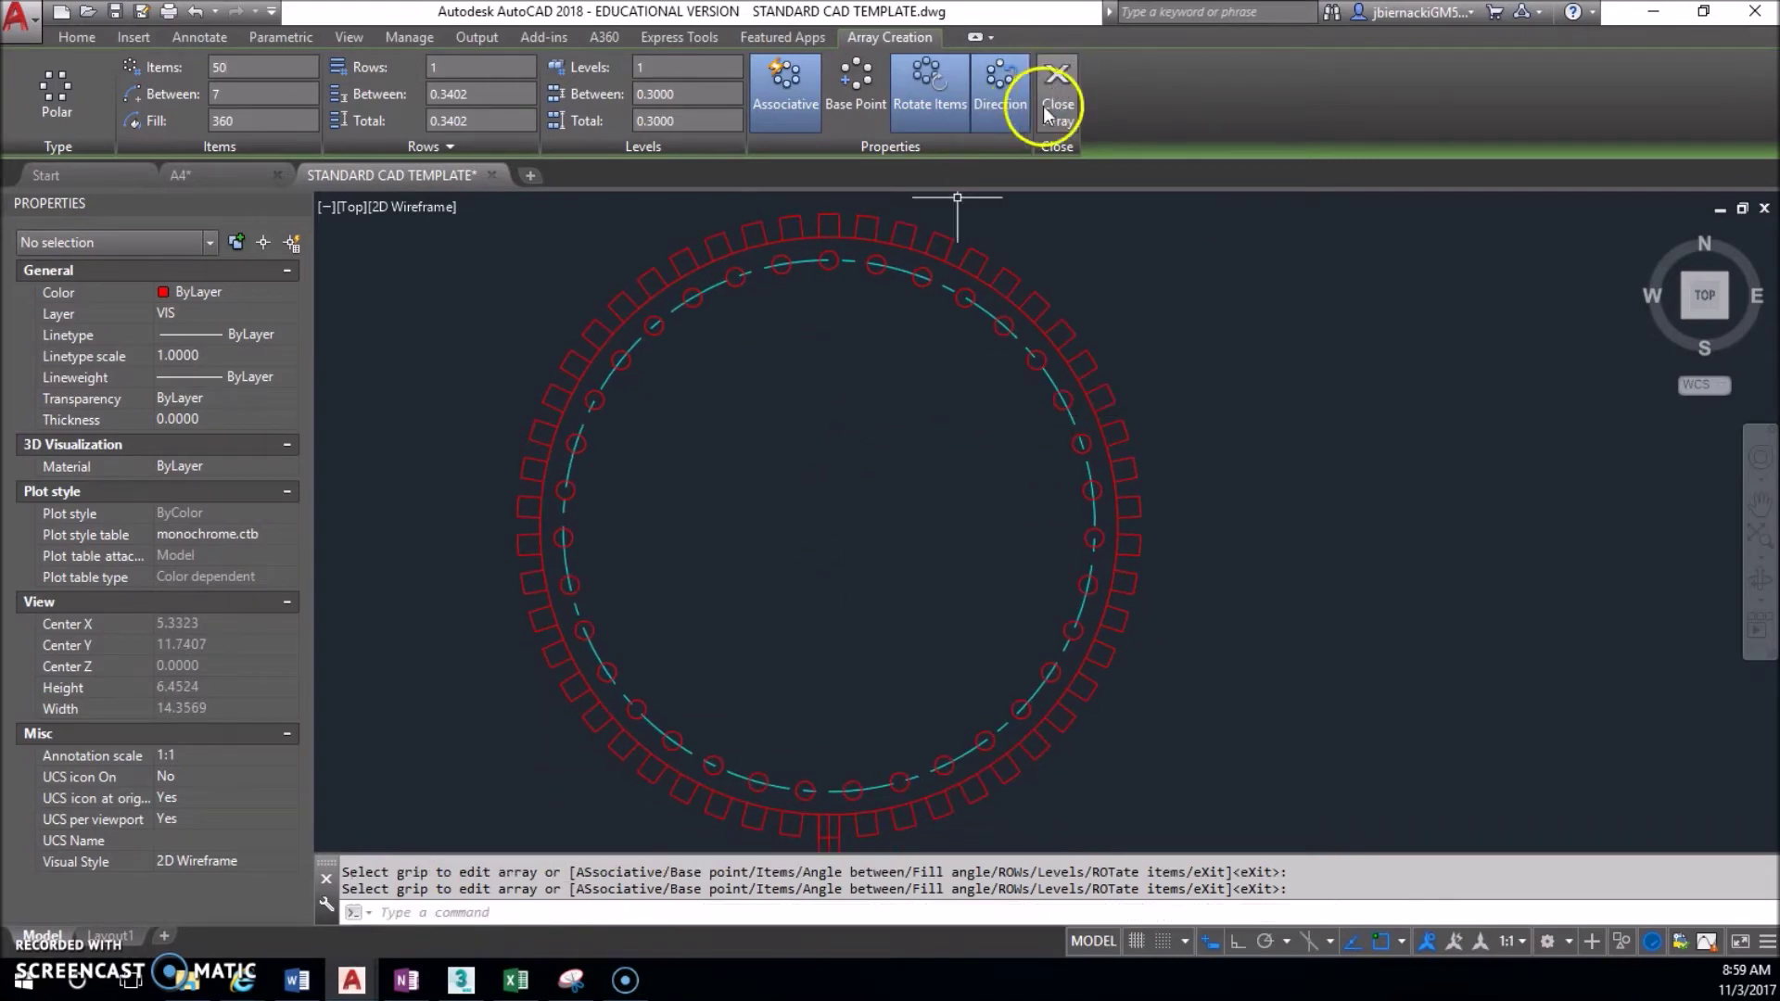
click(842, 247)
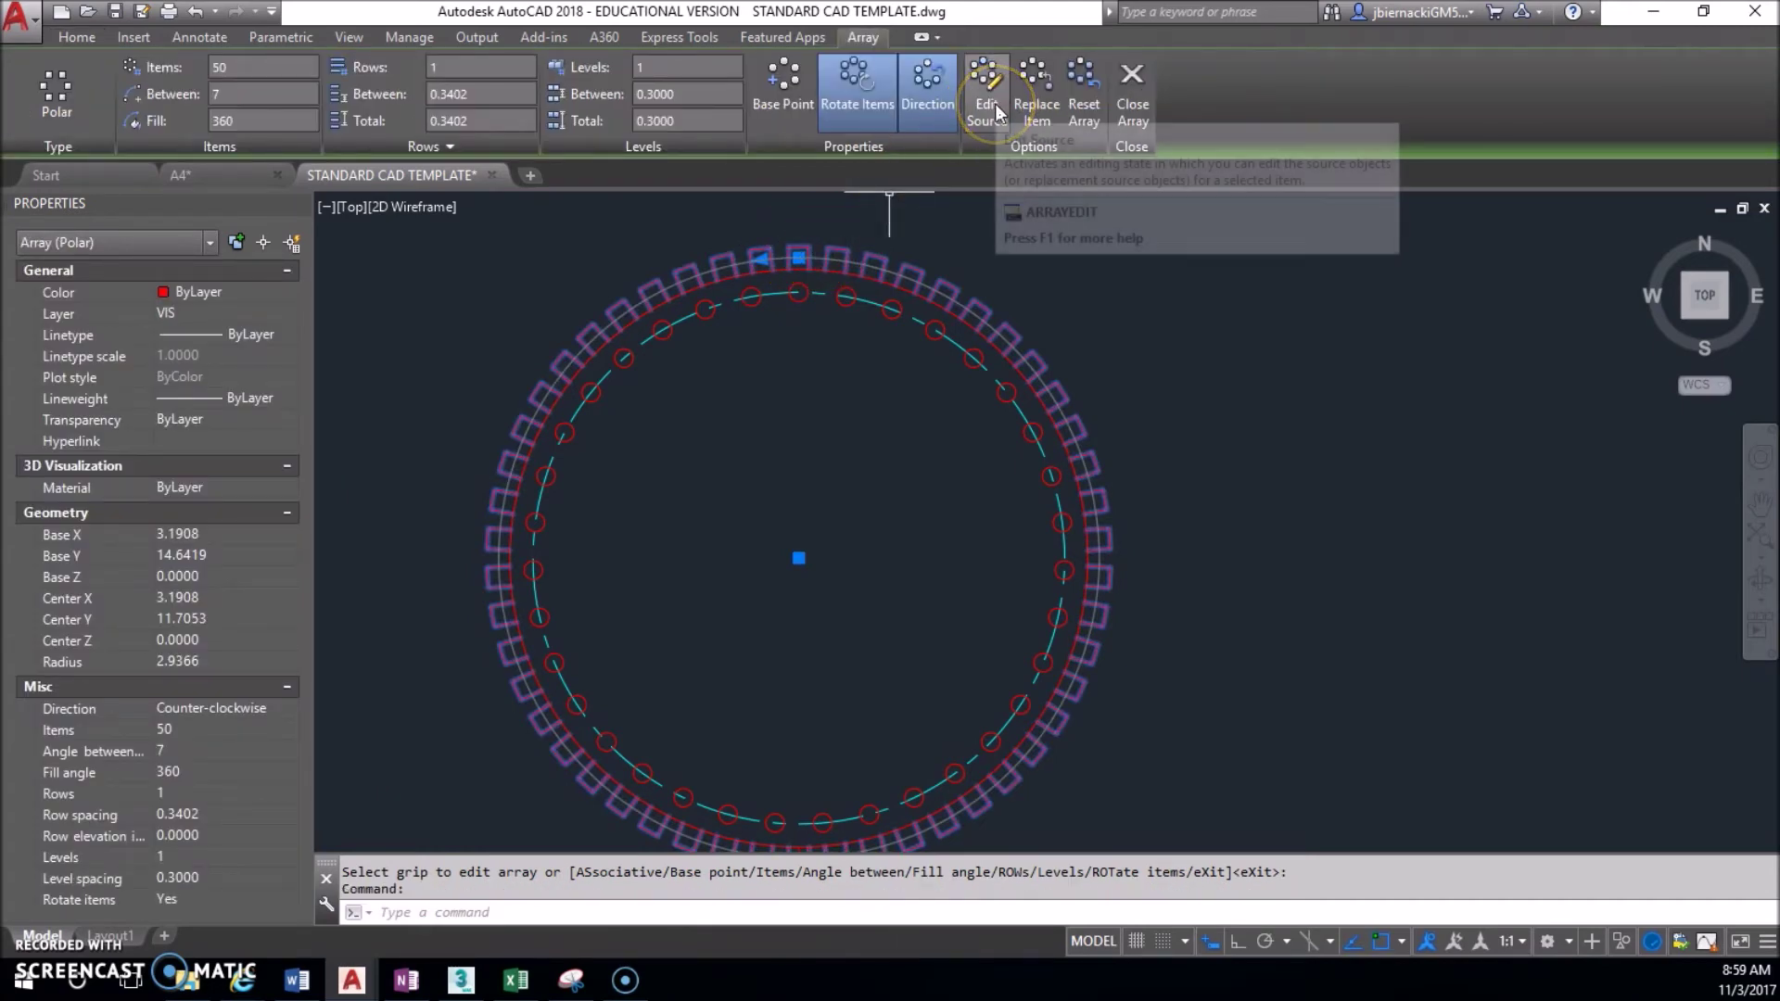
key(Escape)
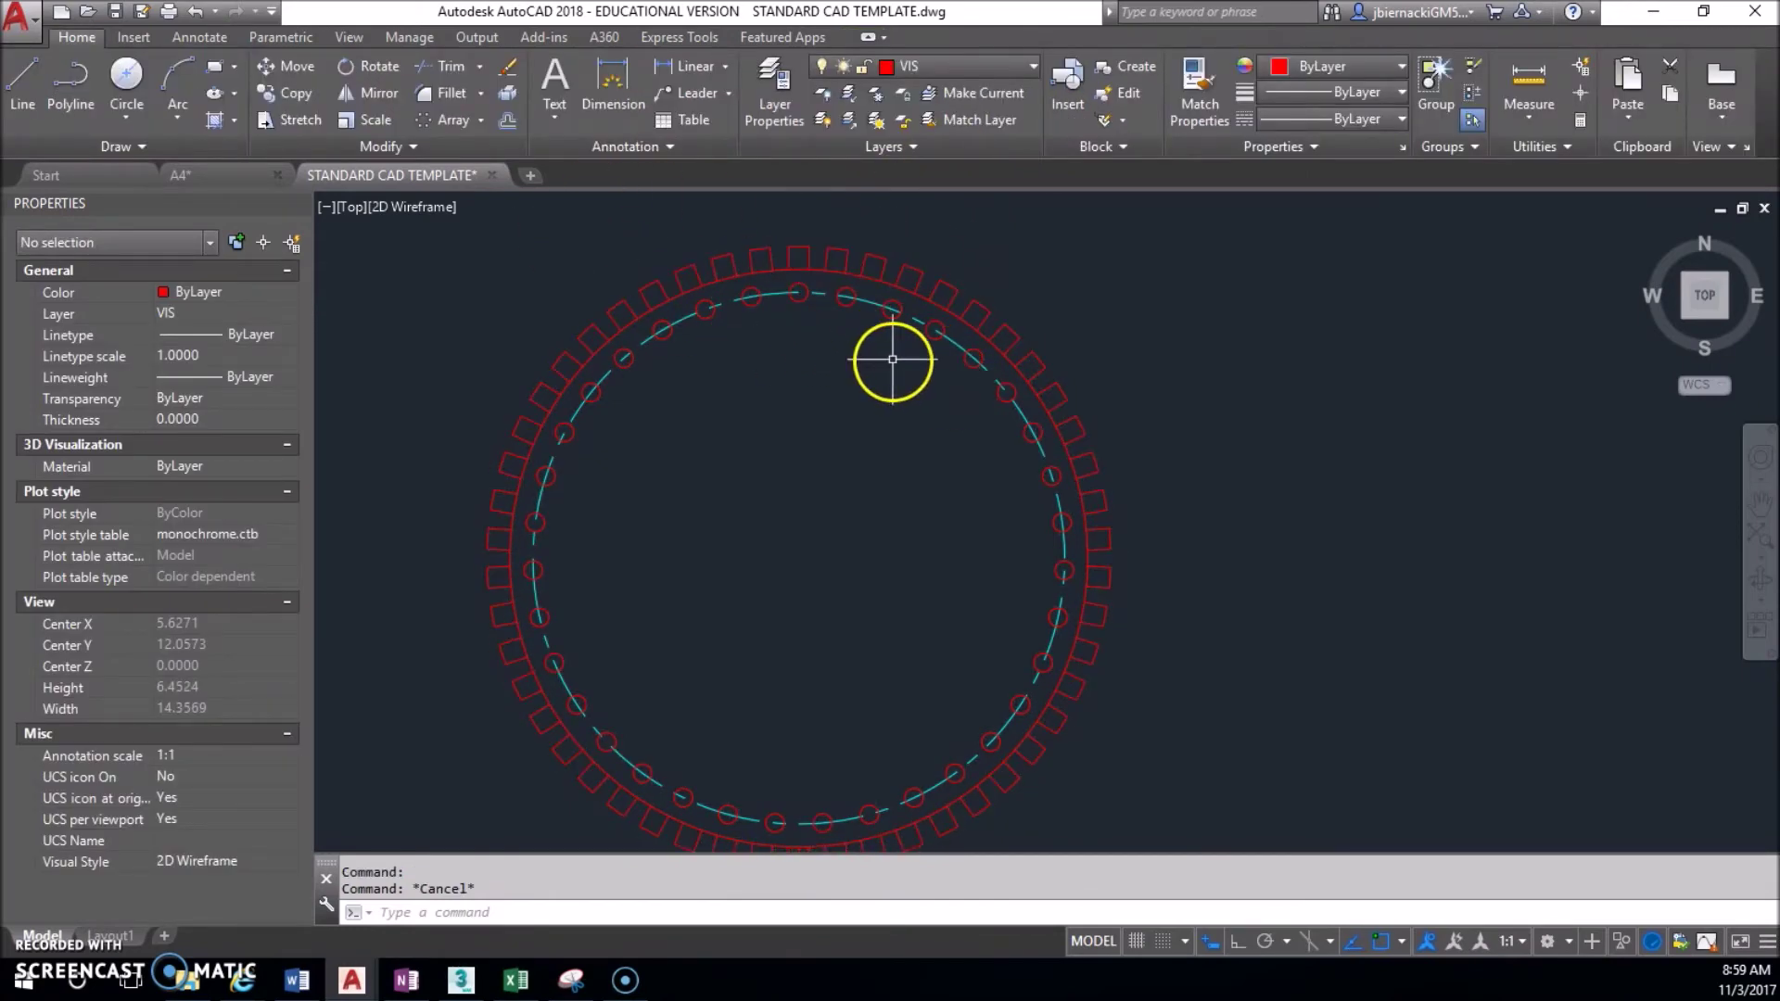
scroll(872, 363, up, 1)
scroll(797, 306, down, 1)
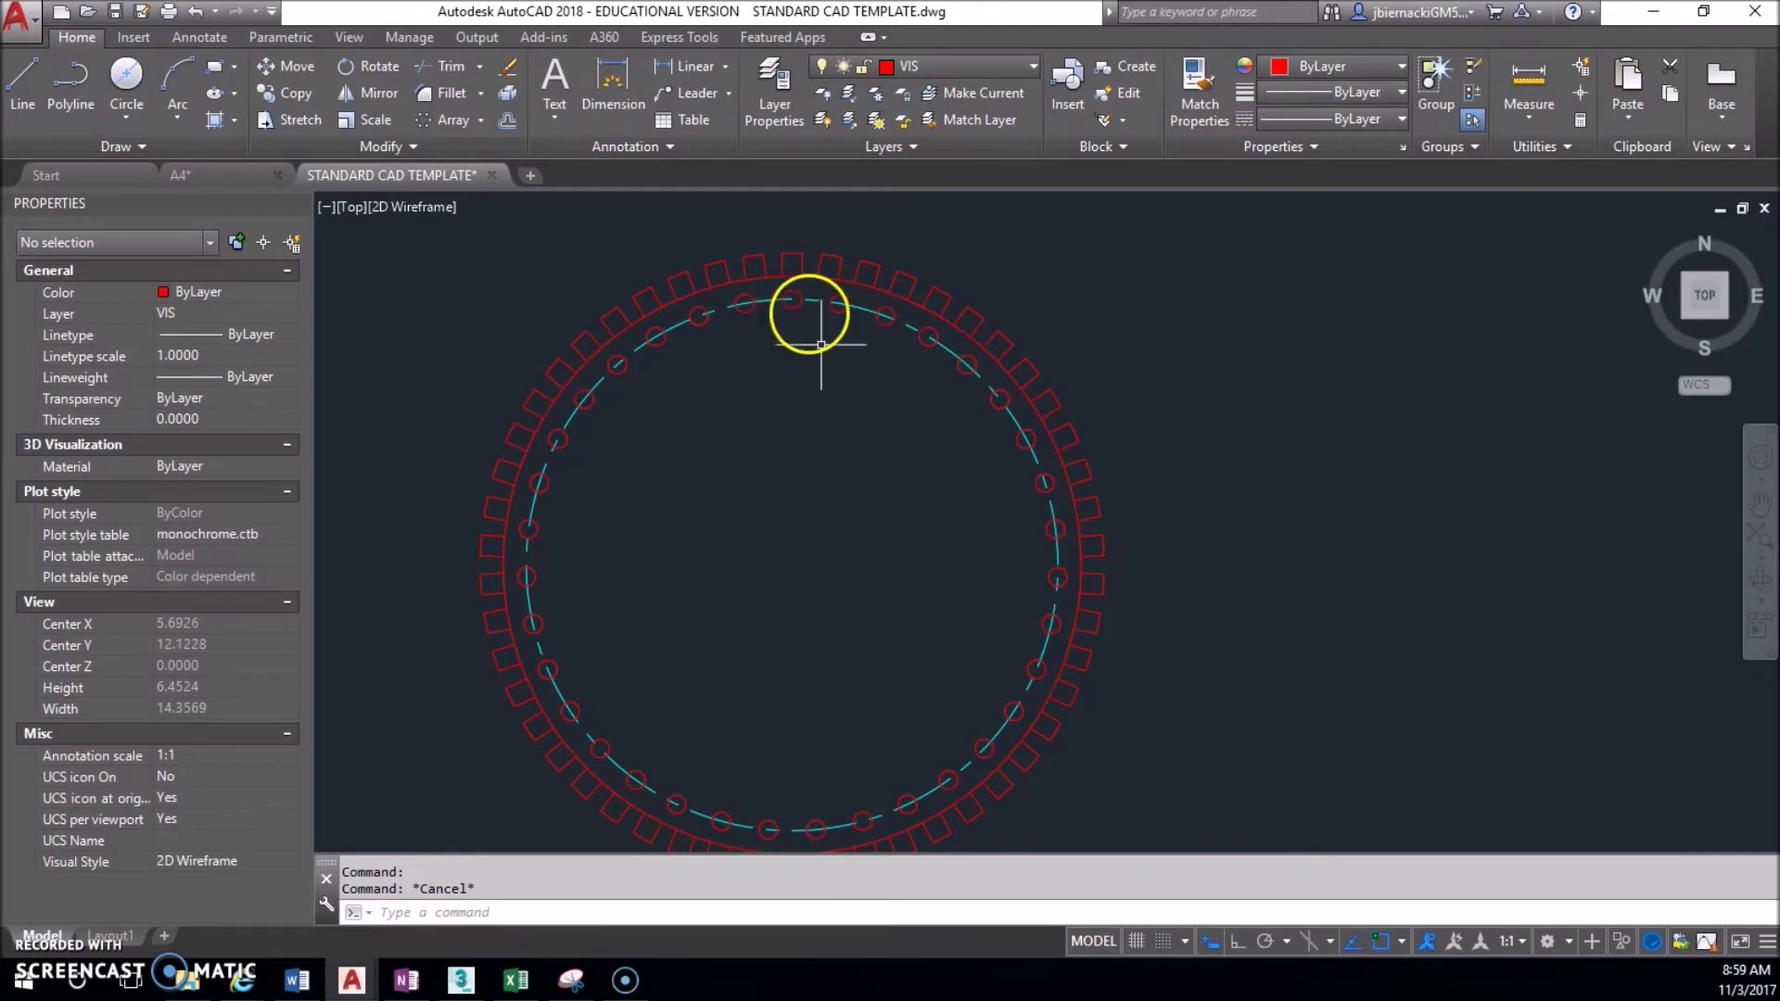
Trim away the segments of the 5.65 circle at the base of each gear tooth.
key(Return)
key(Return)
click(797, 291)
scroll(733, 282, up, 4)
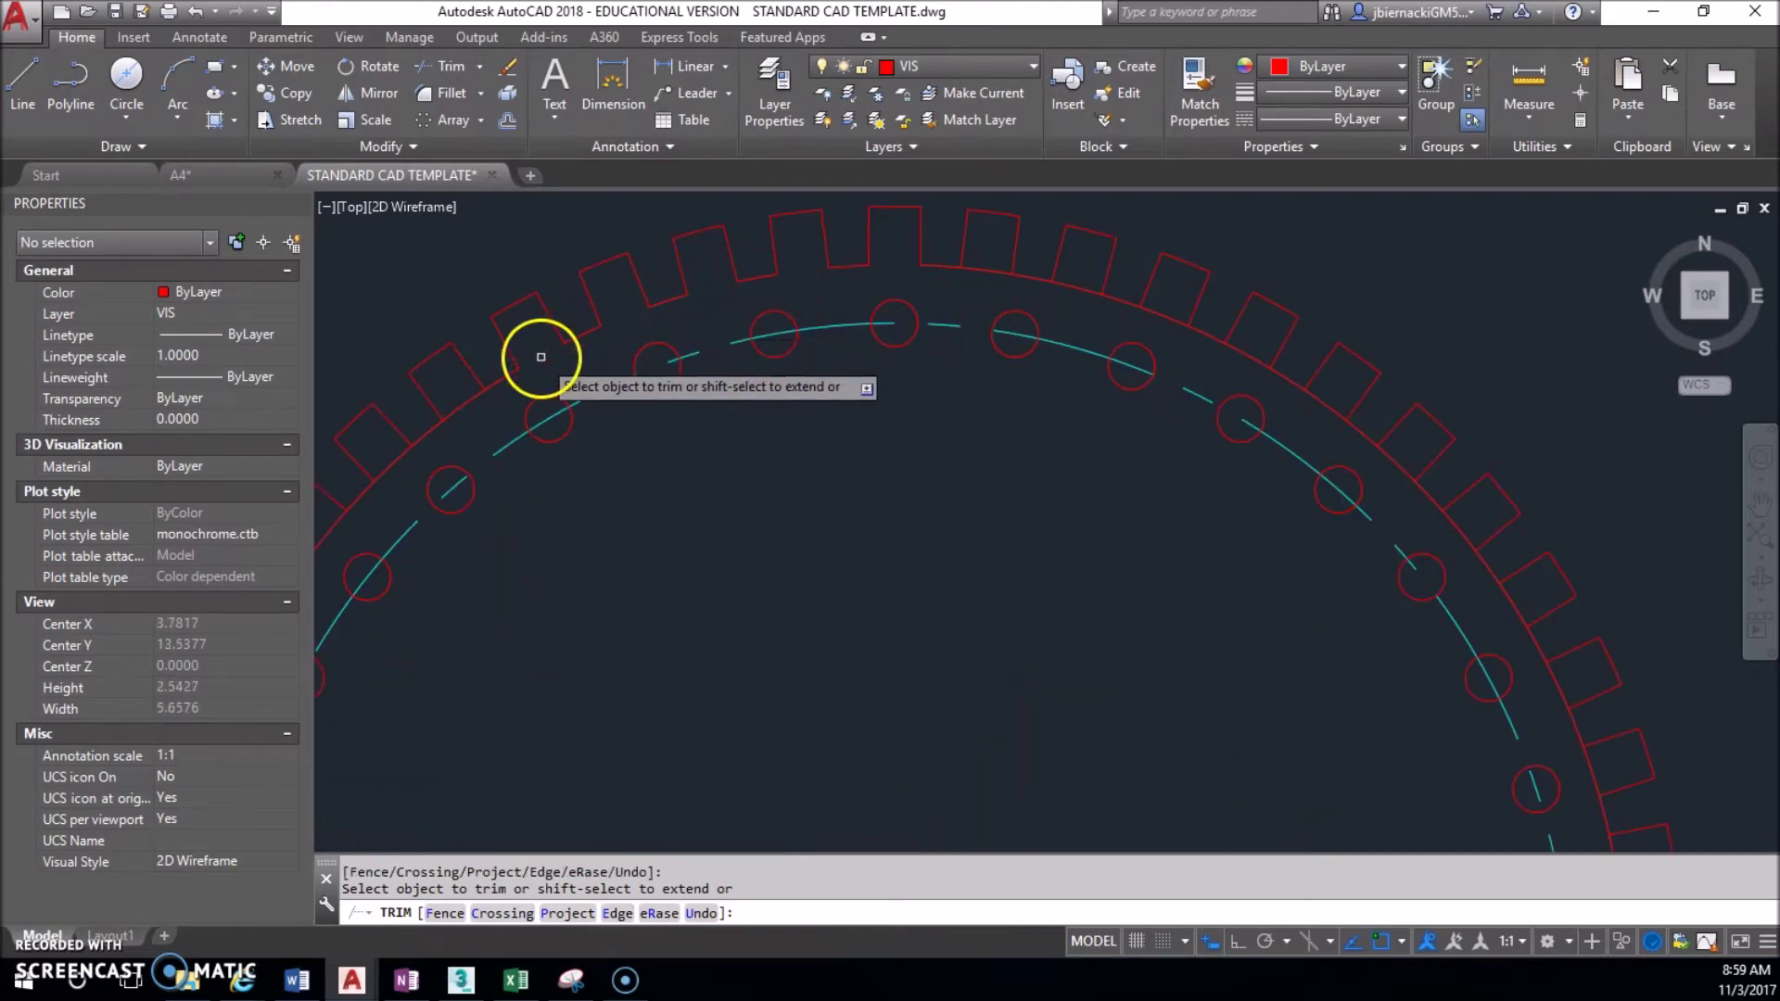
scroll(733, 415, down, 4)
middle_drag(732, 415, 760, 287)
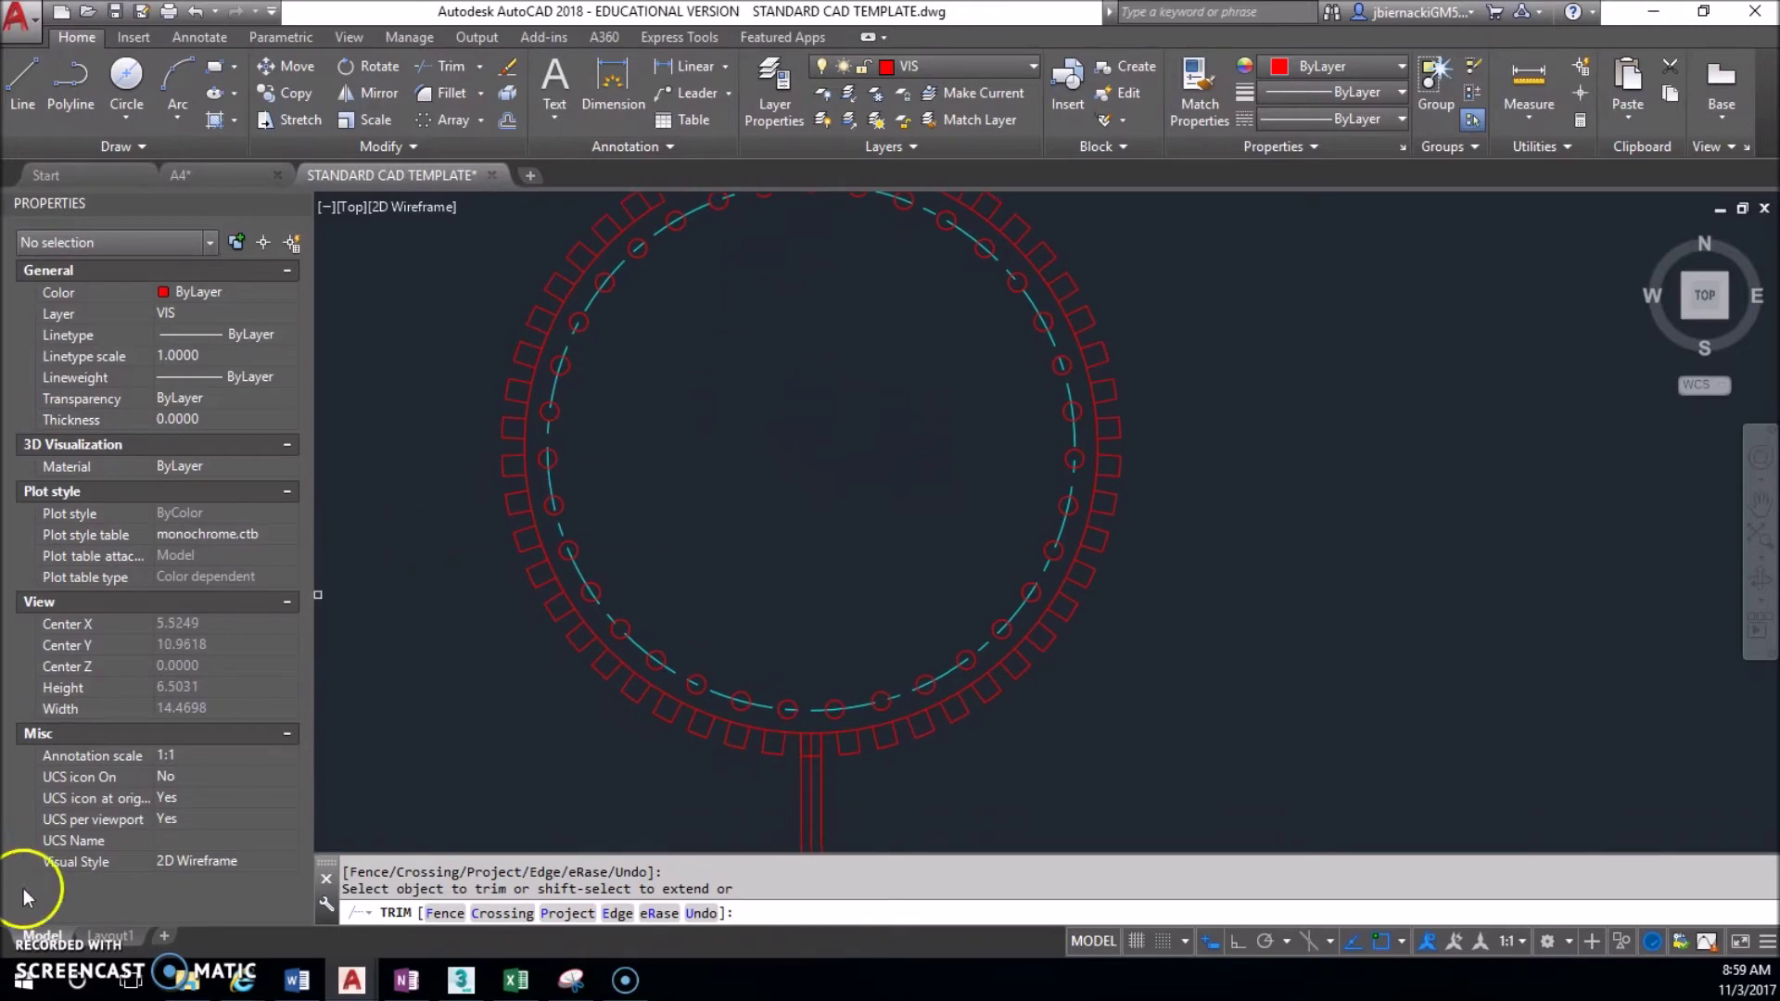
Delete the three leftover vertical lines below the gear.
middle_drag(1232, 727, 1198, 625)
click(878, 741)
click(751, 697)
key(Delete)
middle_drag(992, 541, 950, 598)
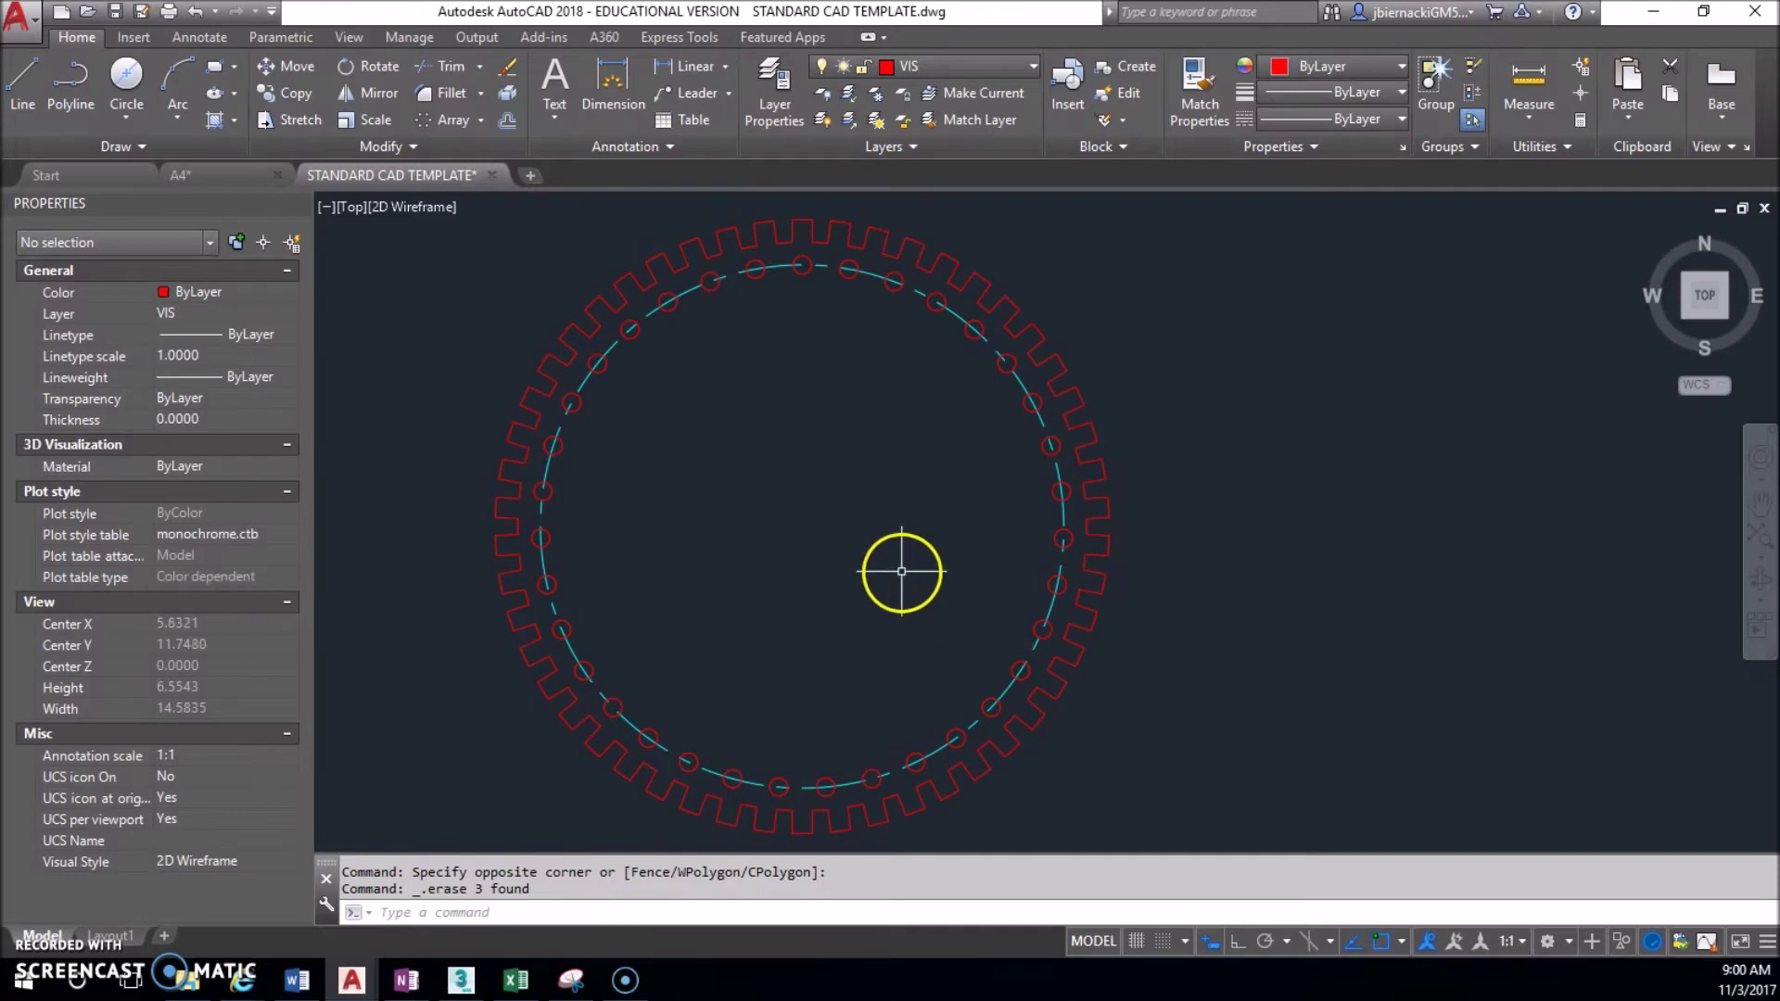
Review the hole locations in the OneNote gear drawing and draw a vertical construction line through the gear's center.
click(406, 980)
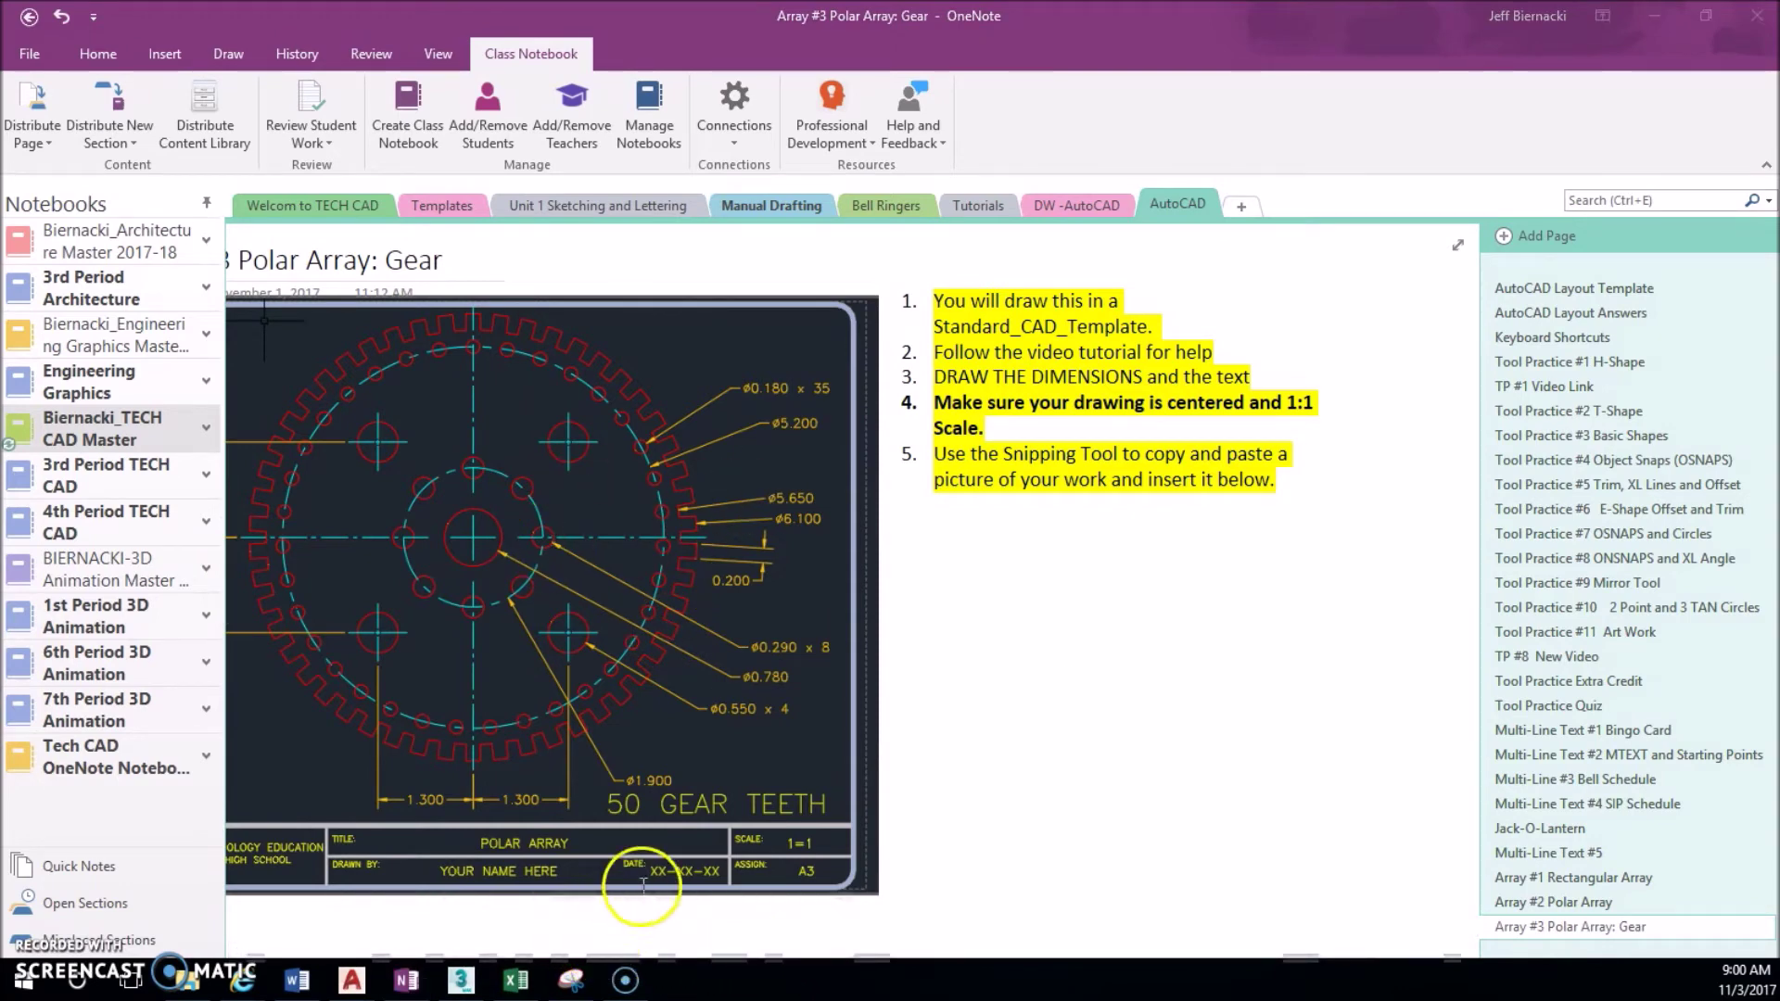
drag(637, 951, 485, 950)
click(381, 518)
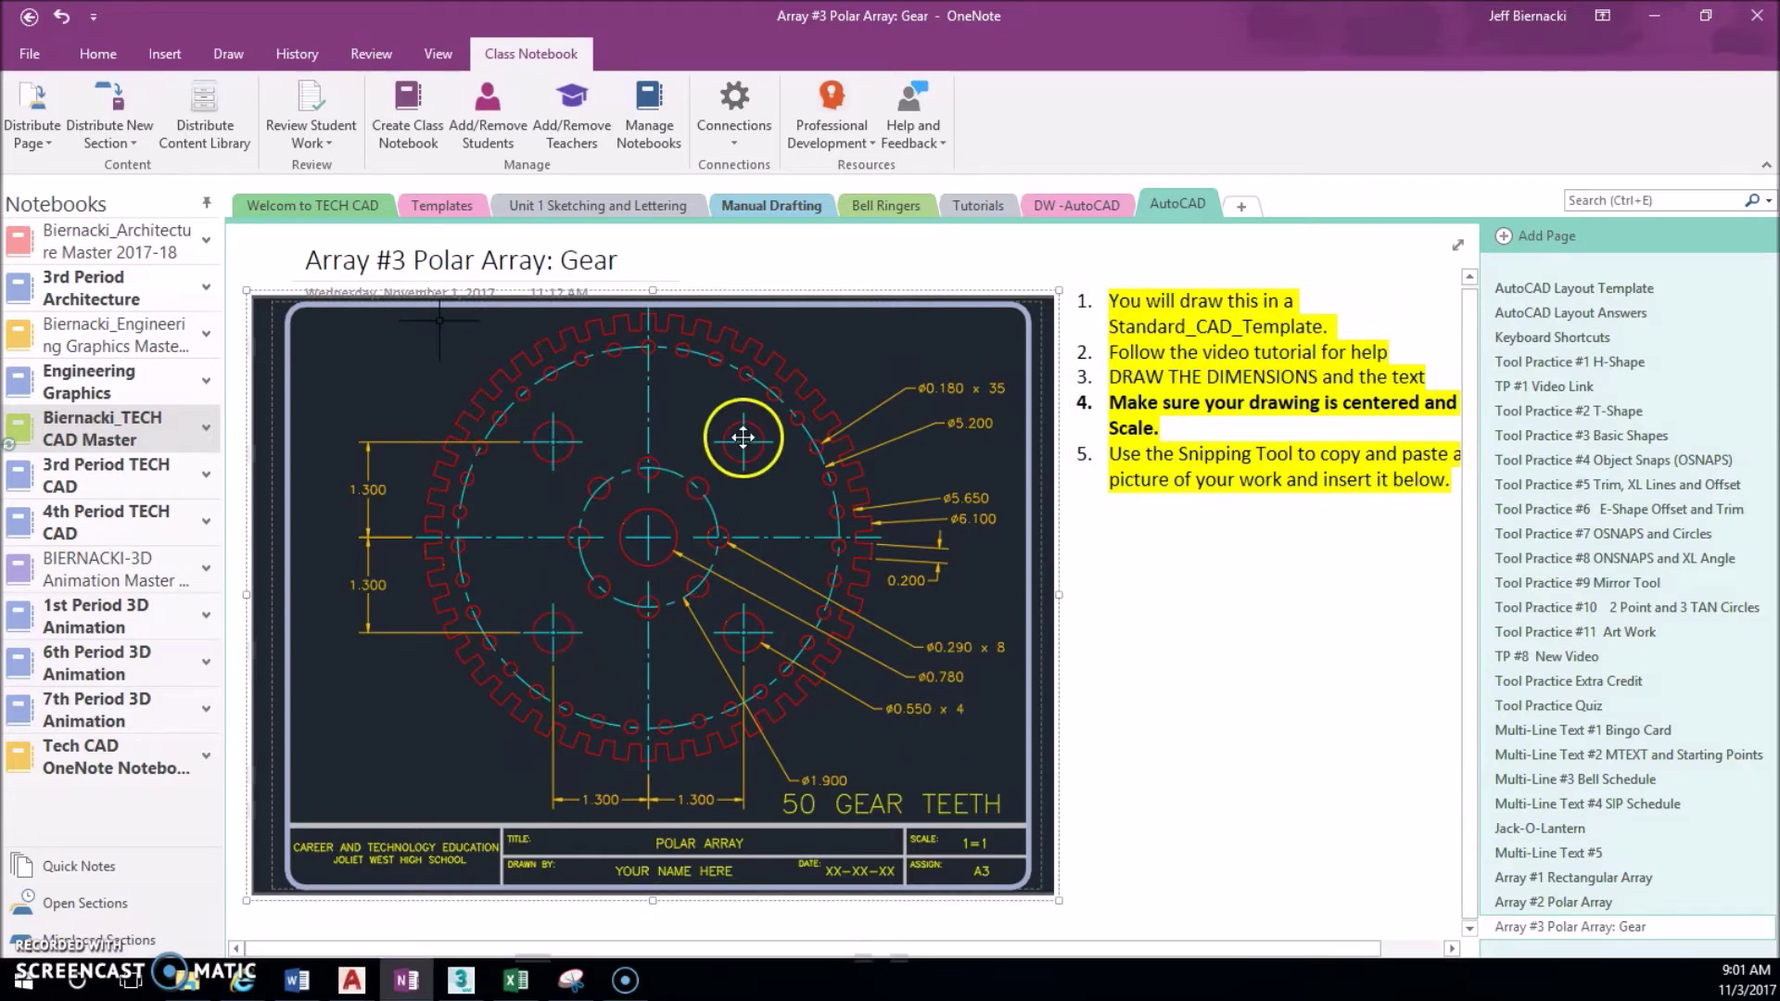
click(1659, 18)
text(xl)
key(Return)
text(v)
key(Return)
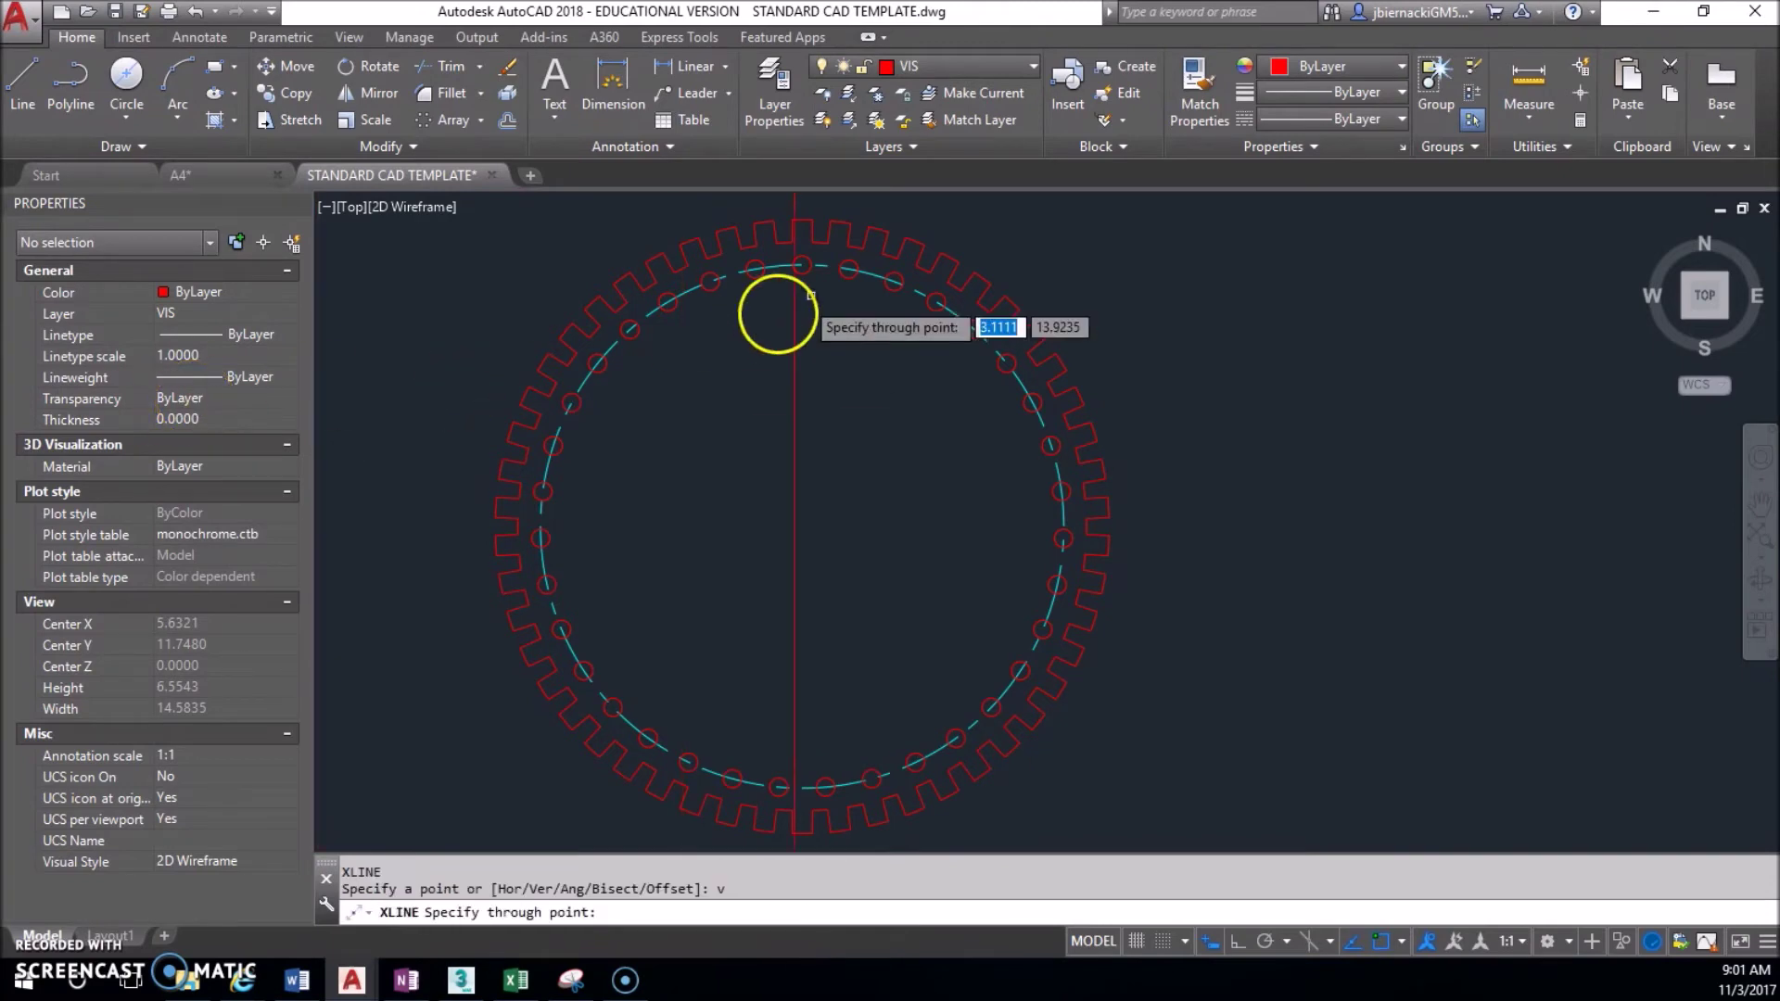
click(803, 525)
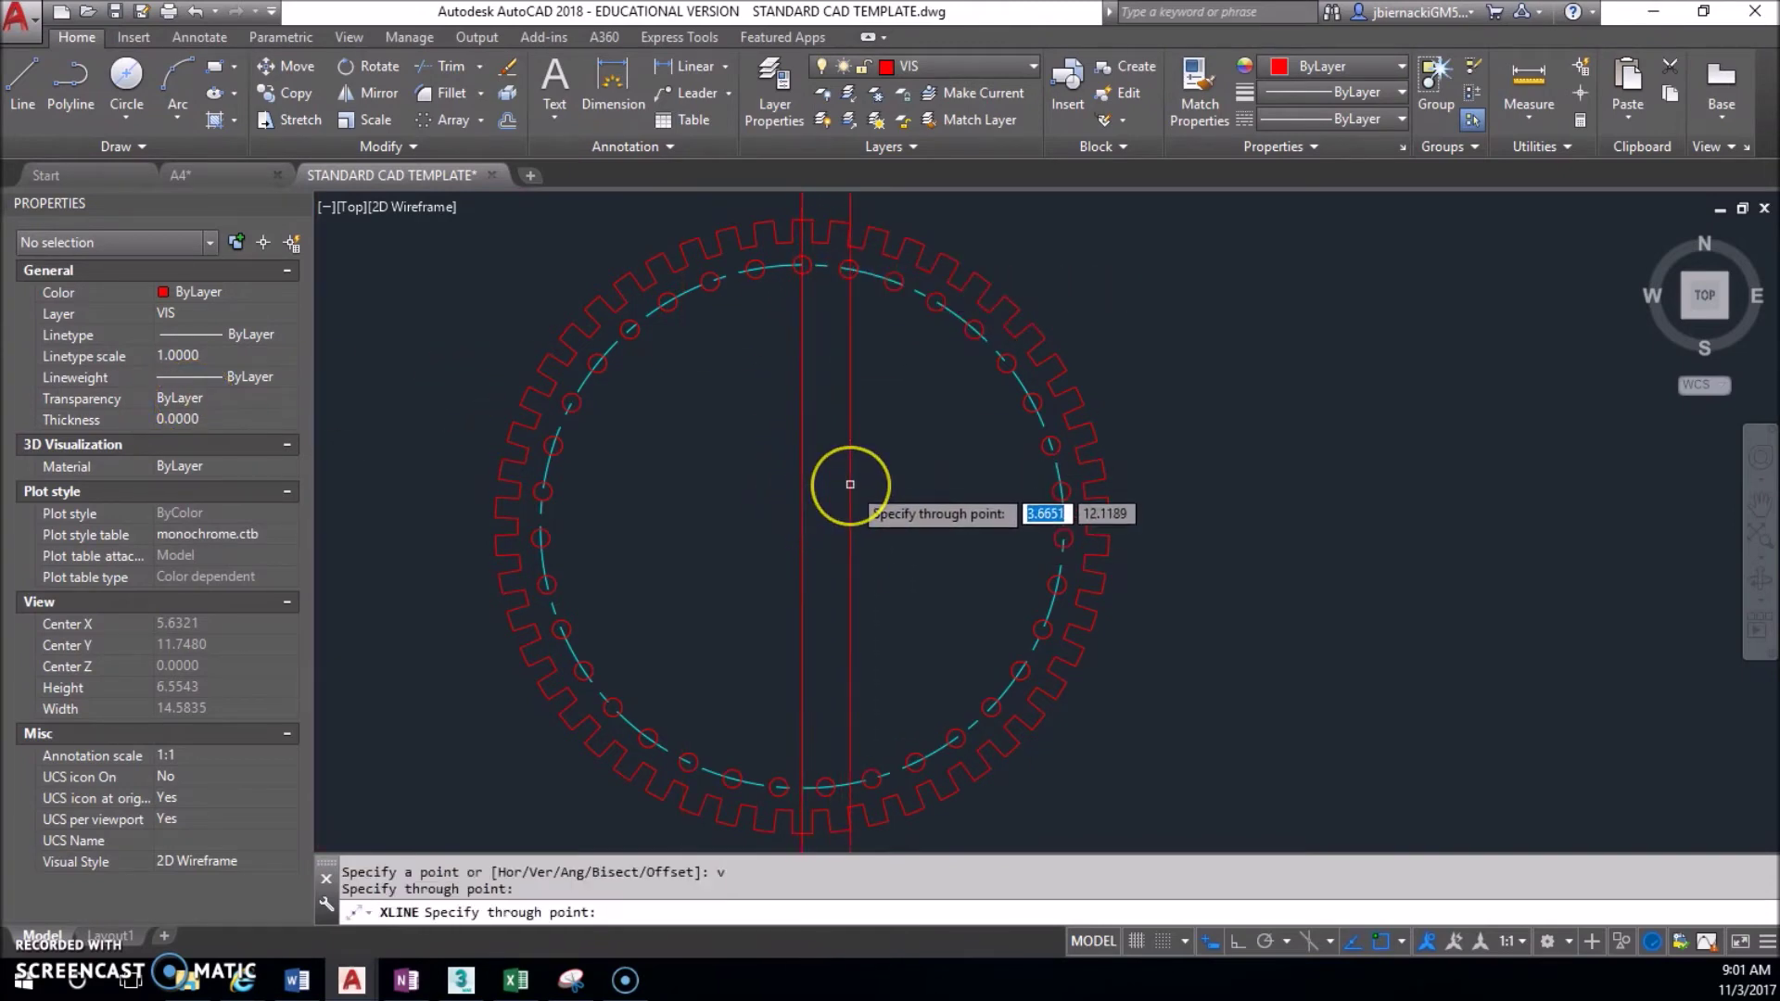
Draw a horizontal construction line through the gear's center.
key(Return)
key(Return)
text(h)
key(Return)
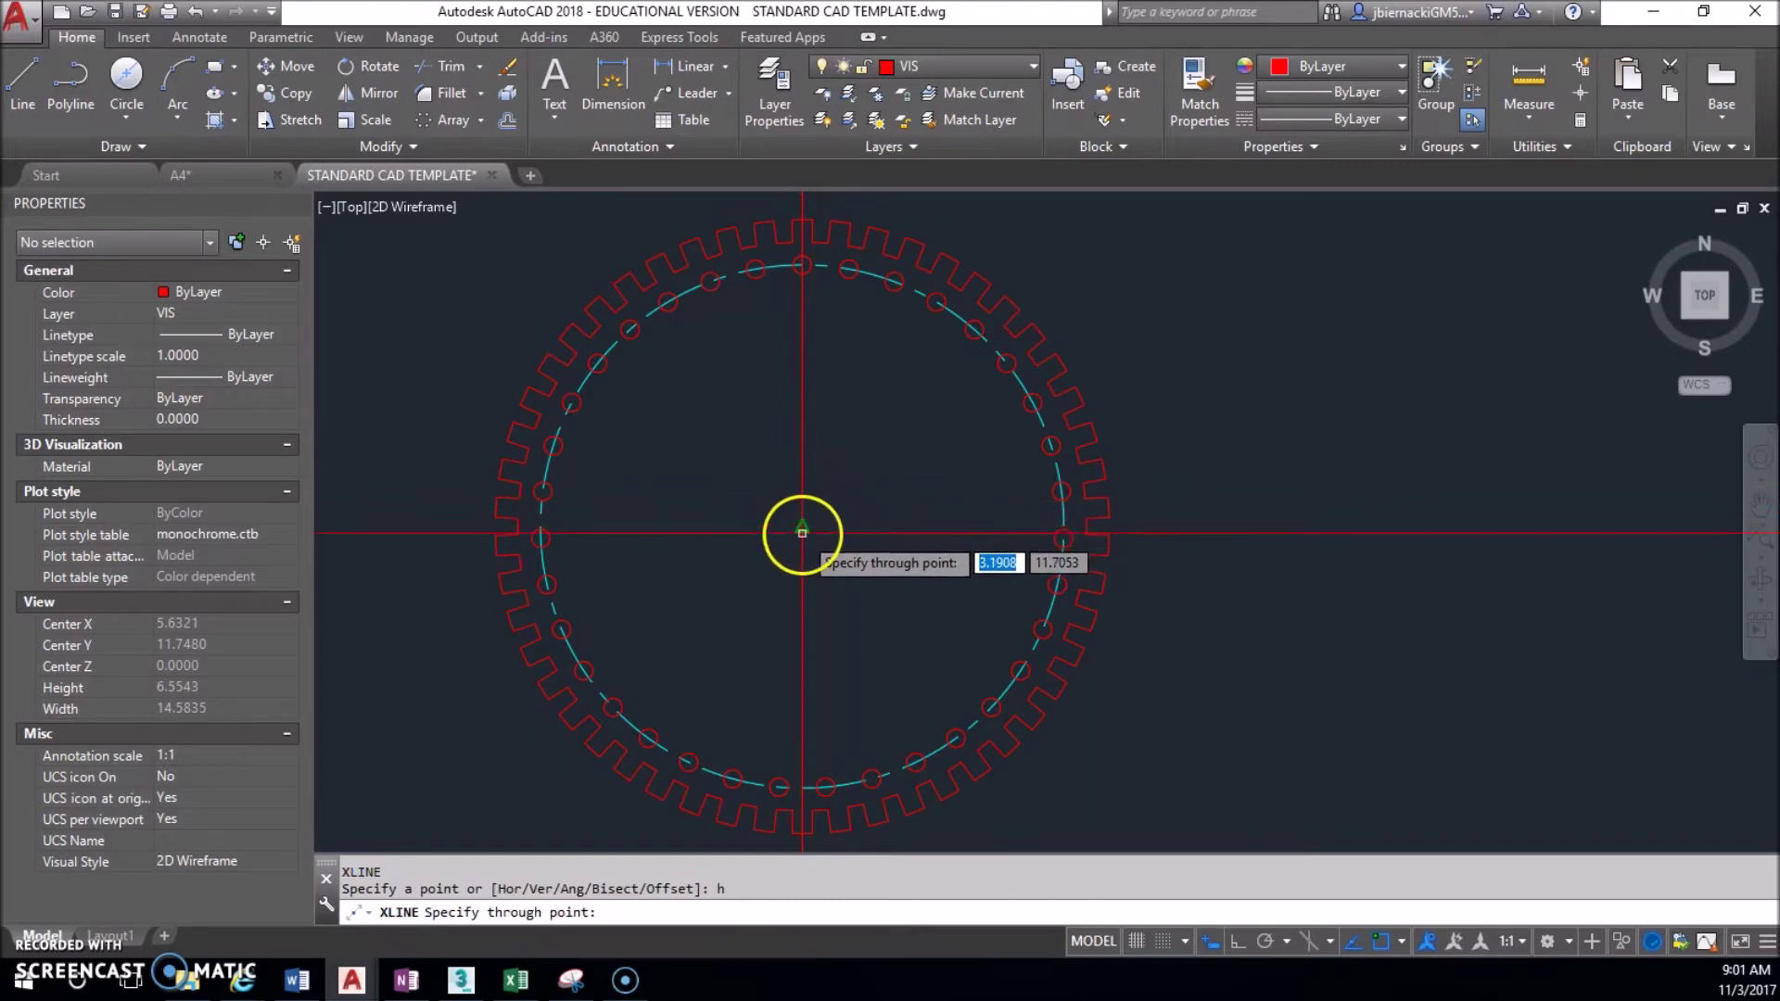
click(803, 525)
key(Return)
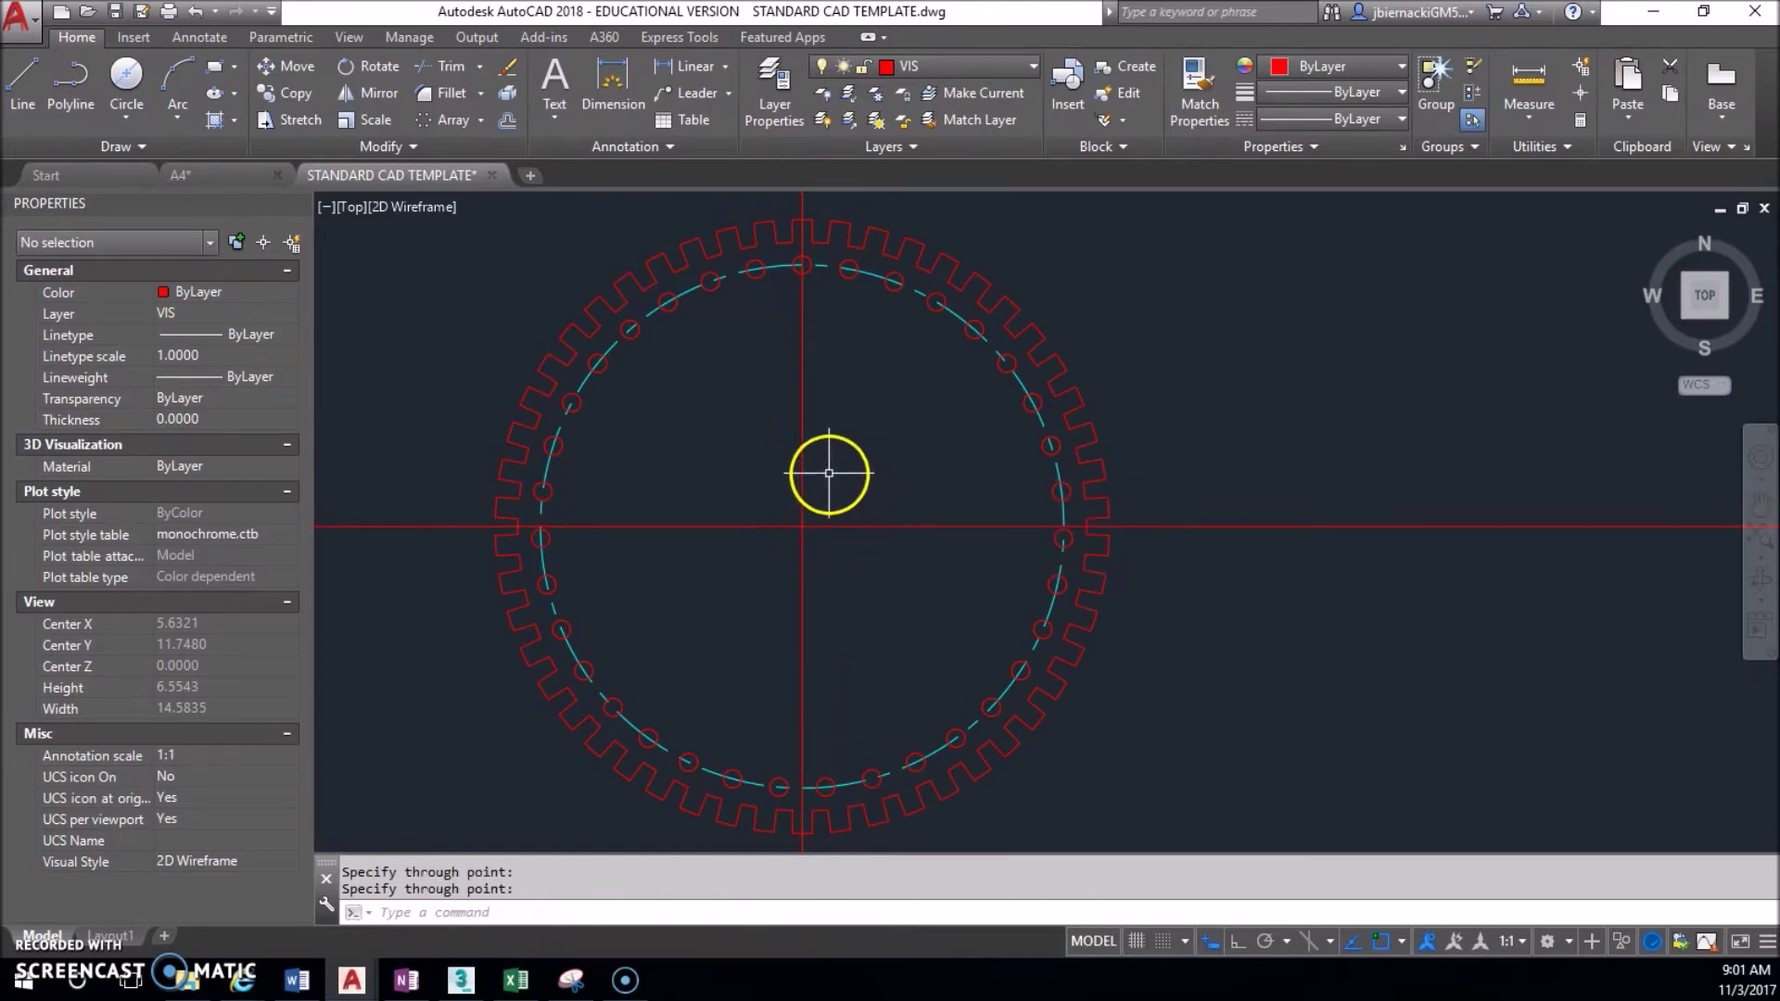
Offset the vertical center construction line 1.3 to both sides and the horizontal one 1.3 above and below.
text(o)
key(Return)
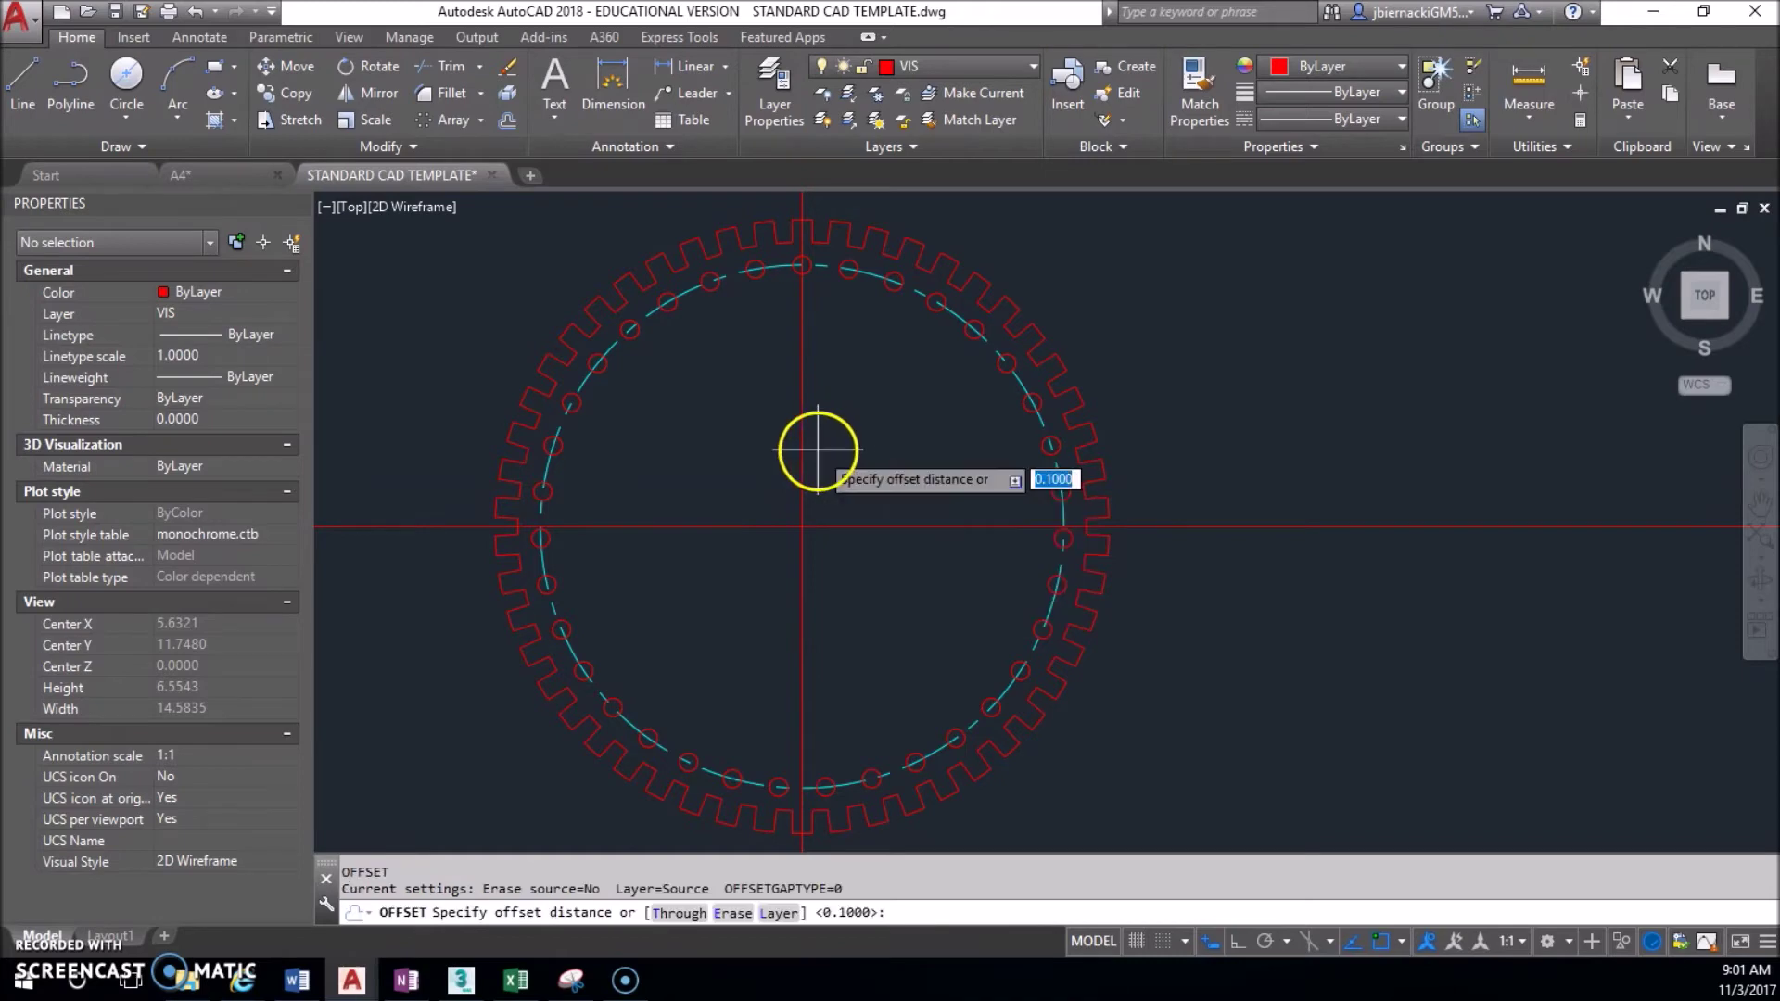
text(1)
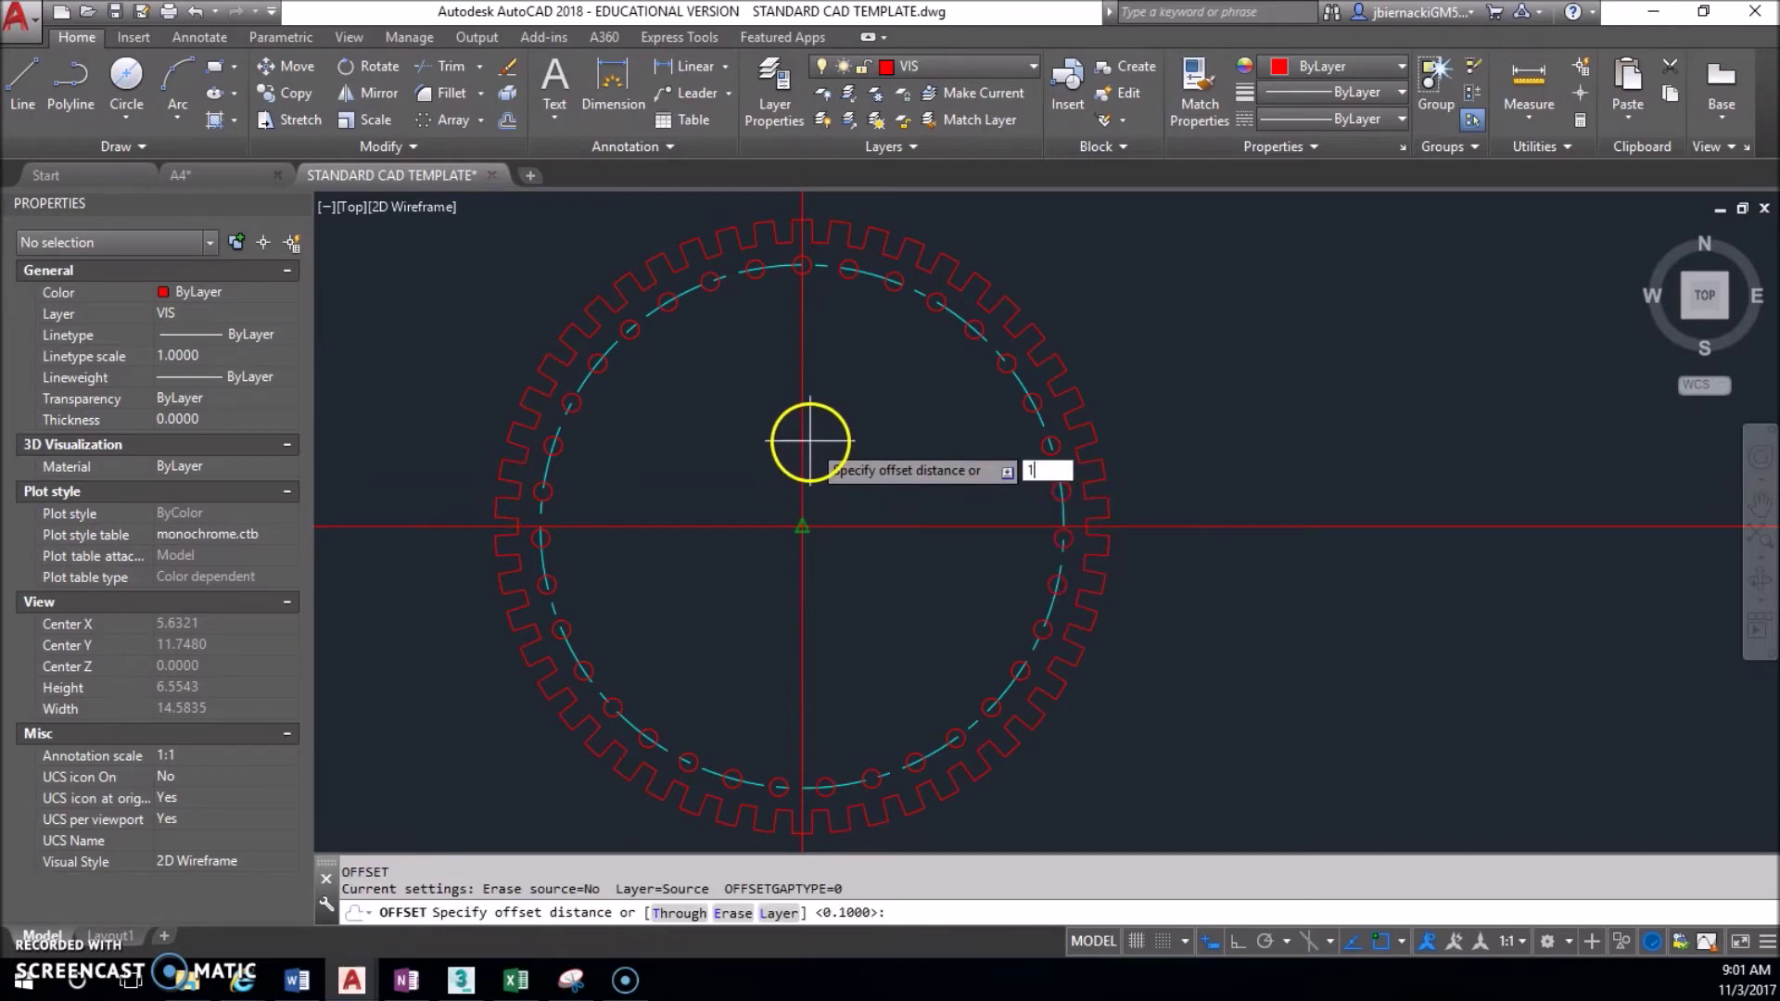
text(.3)
key(Return)
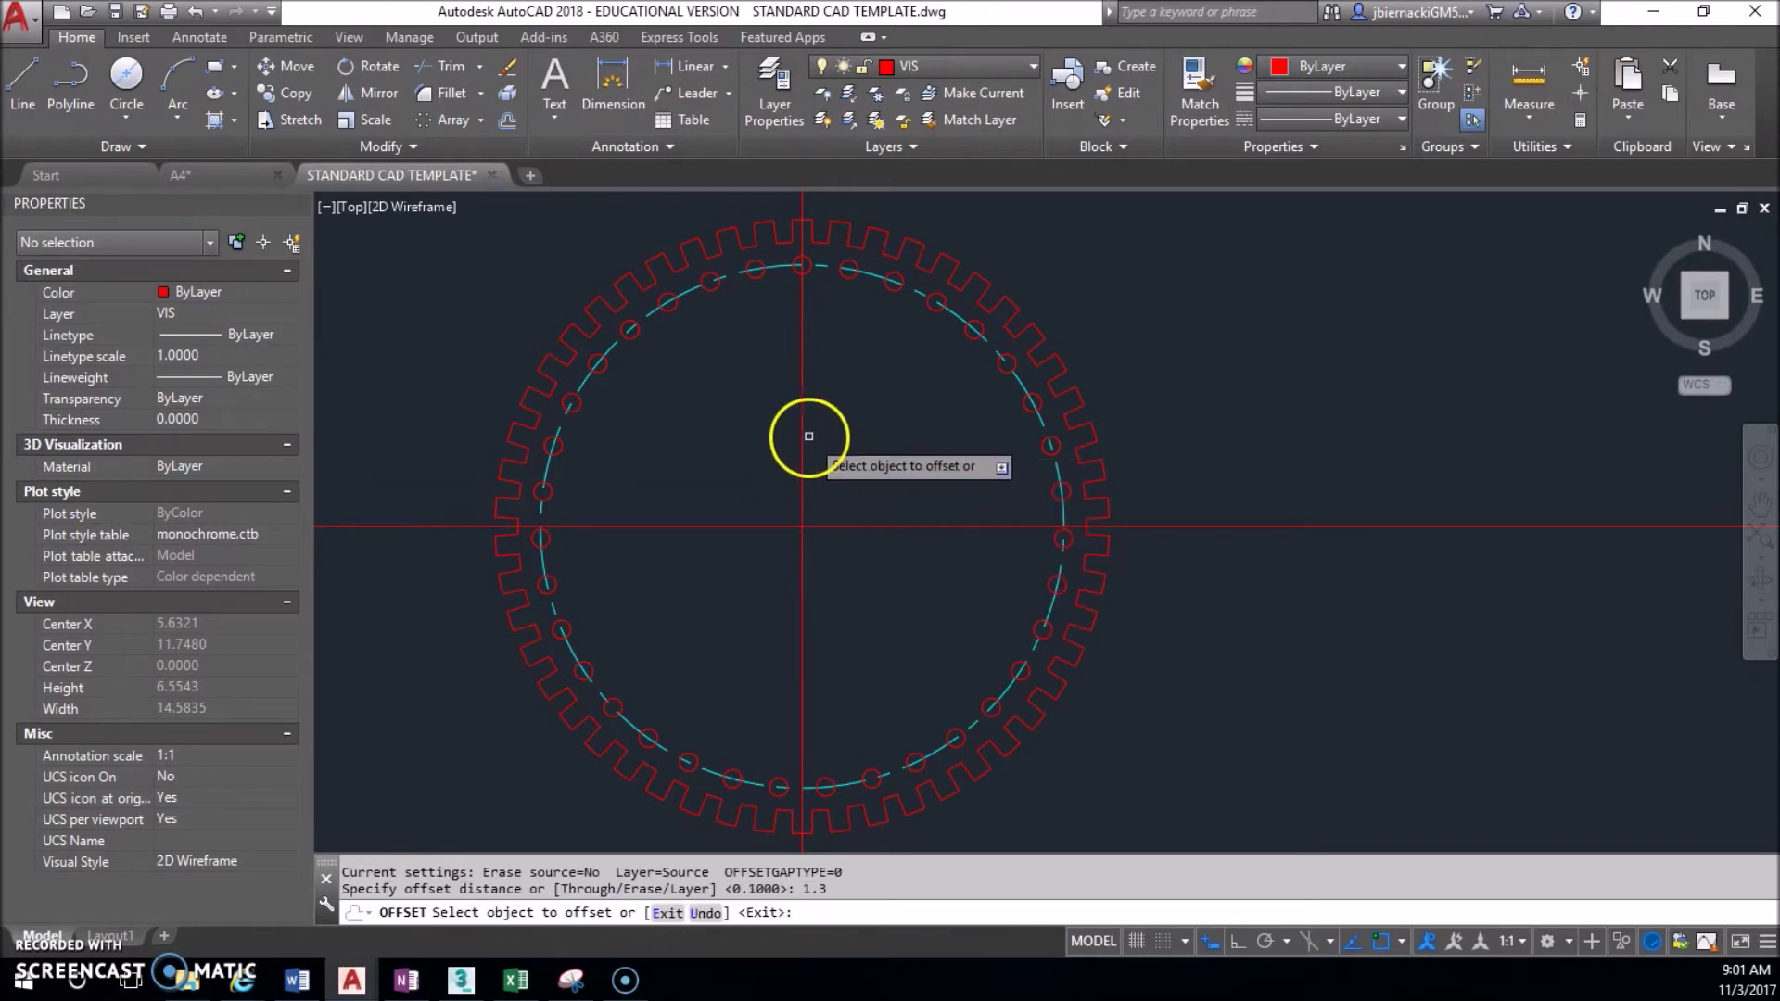
click(803, 431)
click(751, 438)
click(803, 429)
click(890, 429)
click(866, 527)
click(871, 481)
click(862, 525)
click(862, 605)
key(Escape)
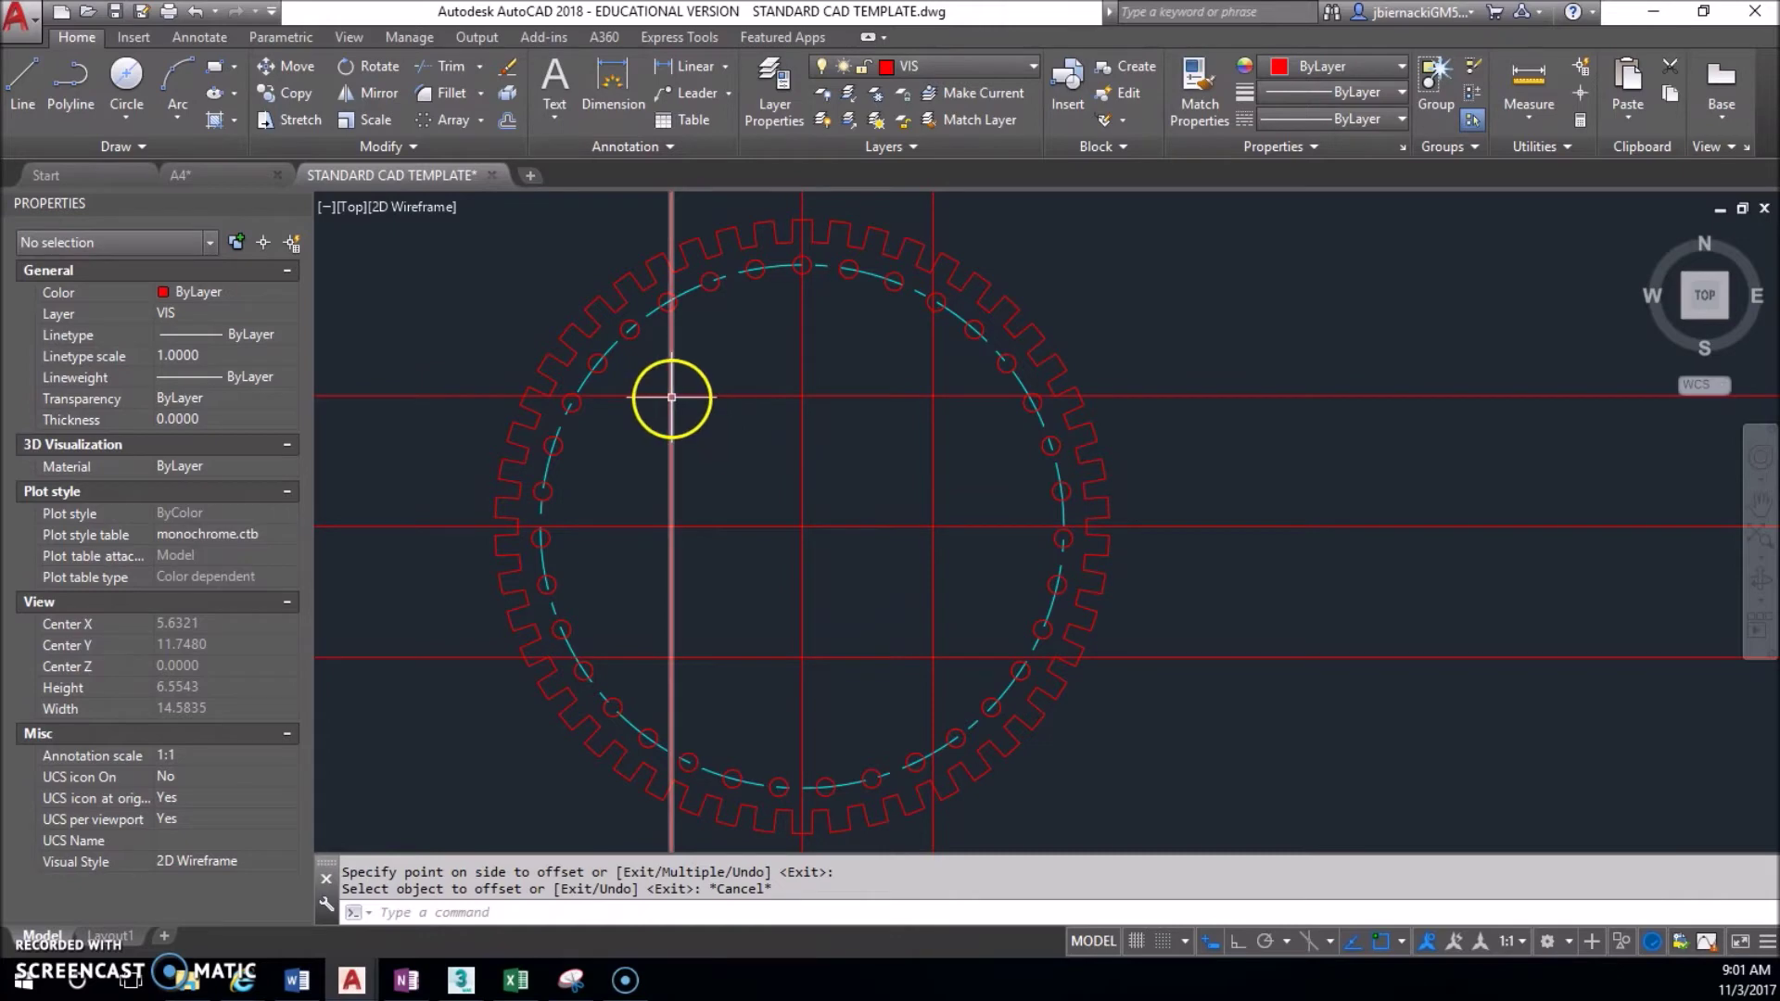
Check the corner hole size in OneNote and draw a 0.55 diameter circle at the upper-left intersection of the offset lines.
click(412, 983)
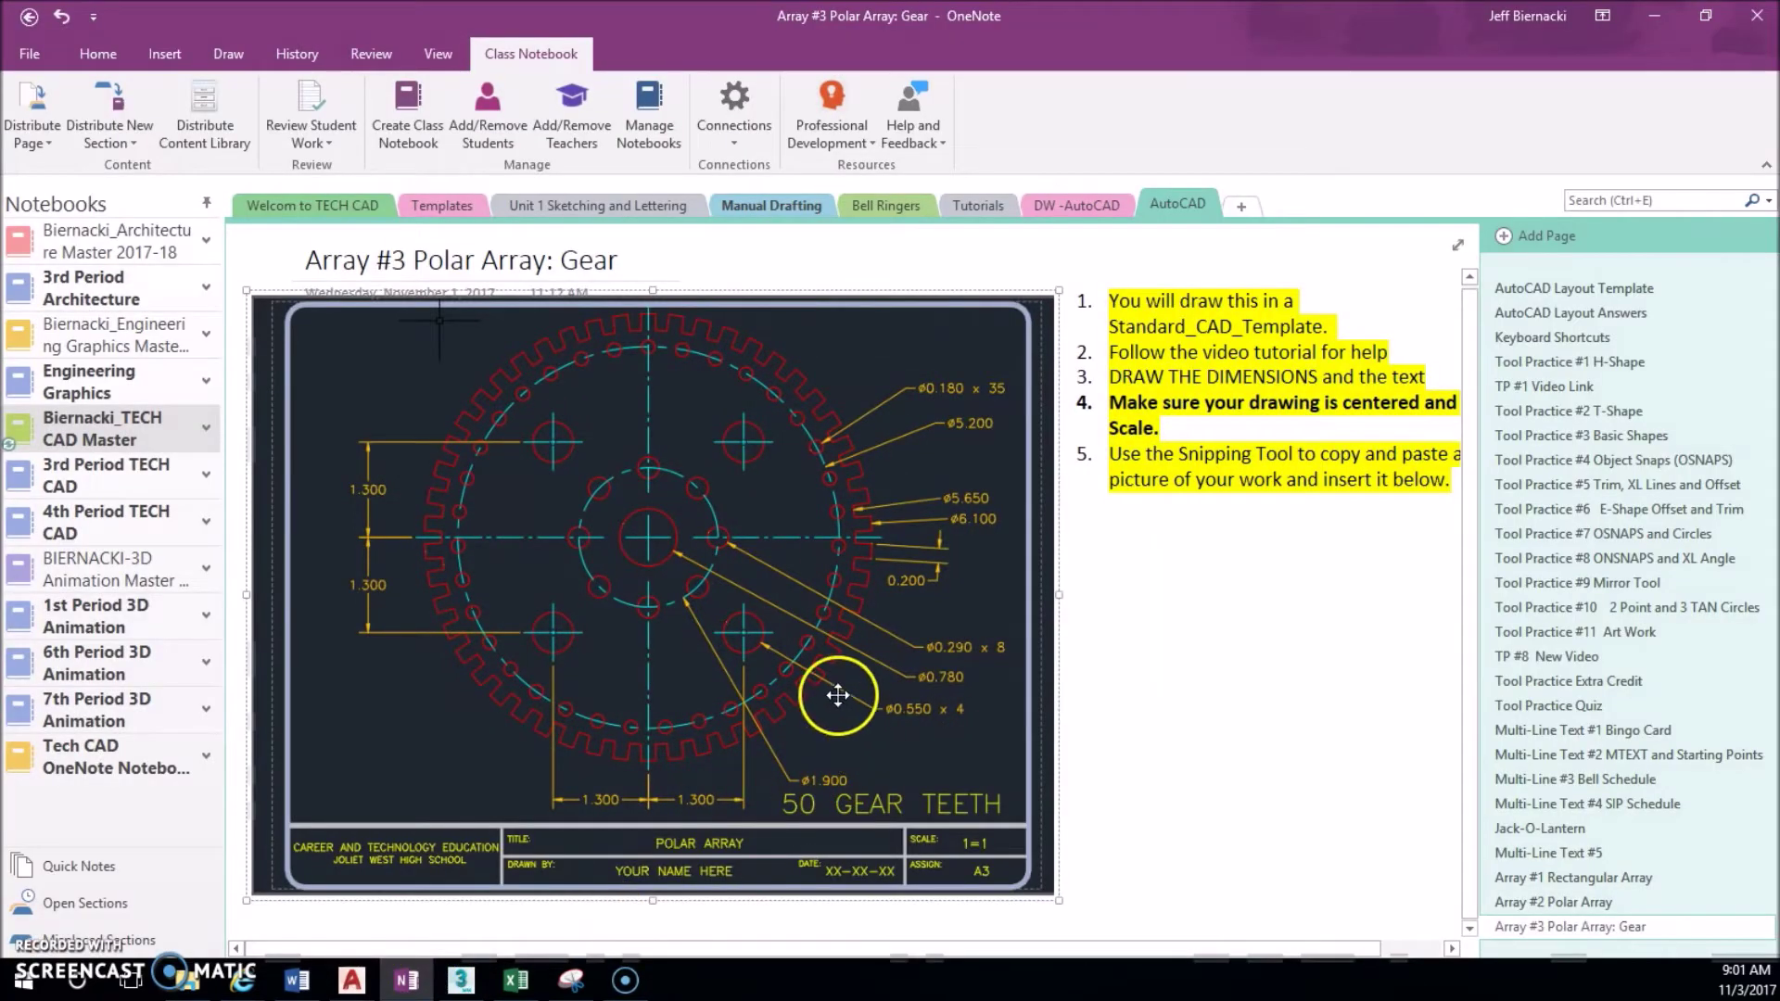
click(1654, 15)
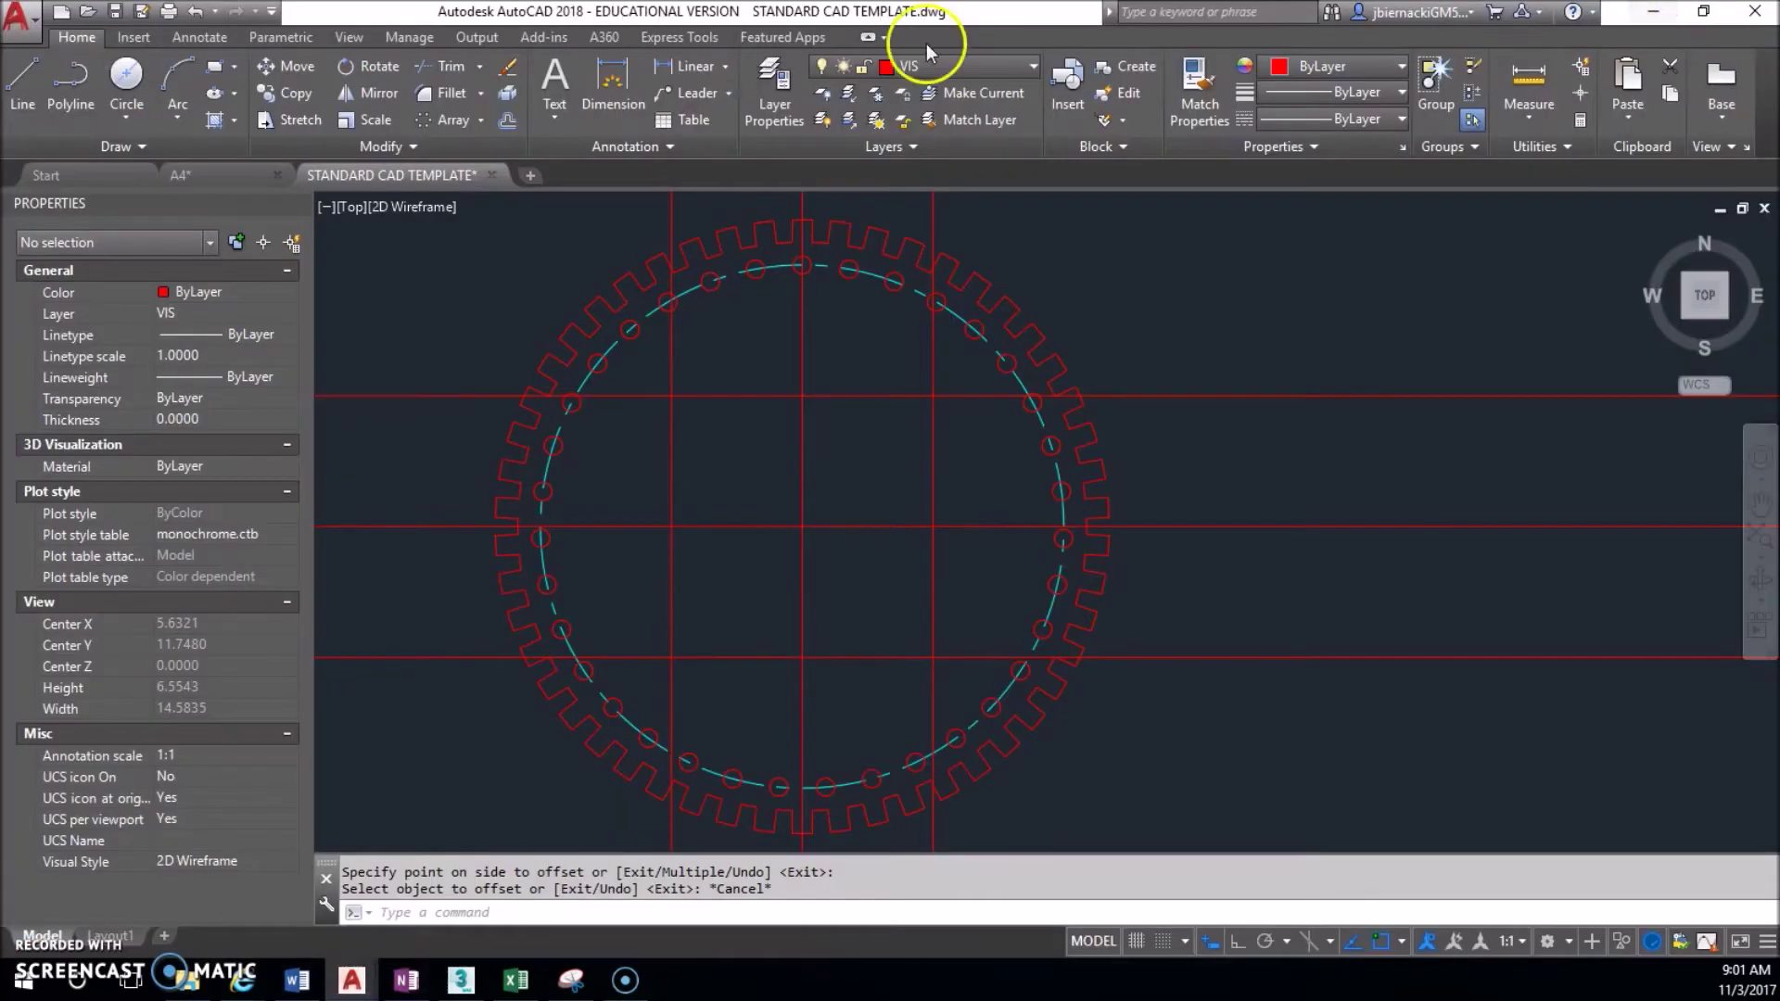
click(126, 83)
click(671, 396)
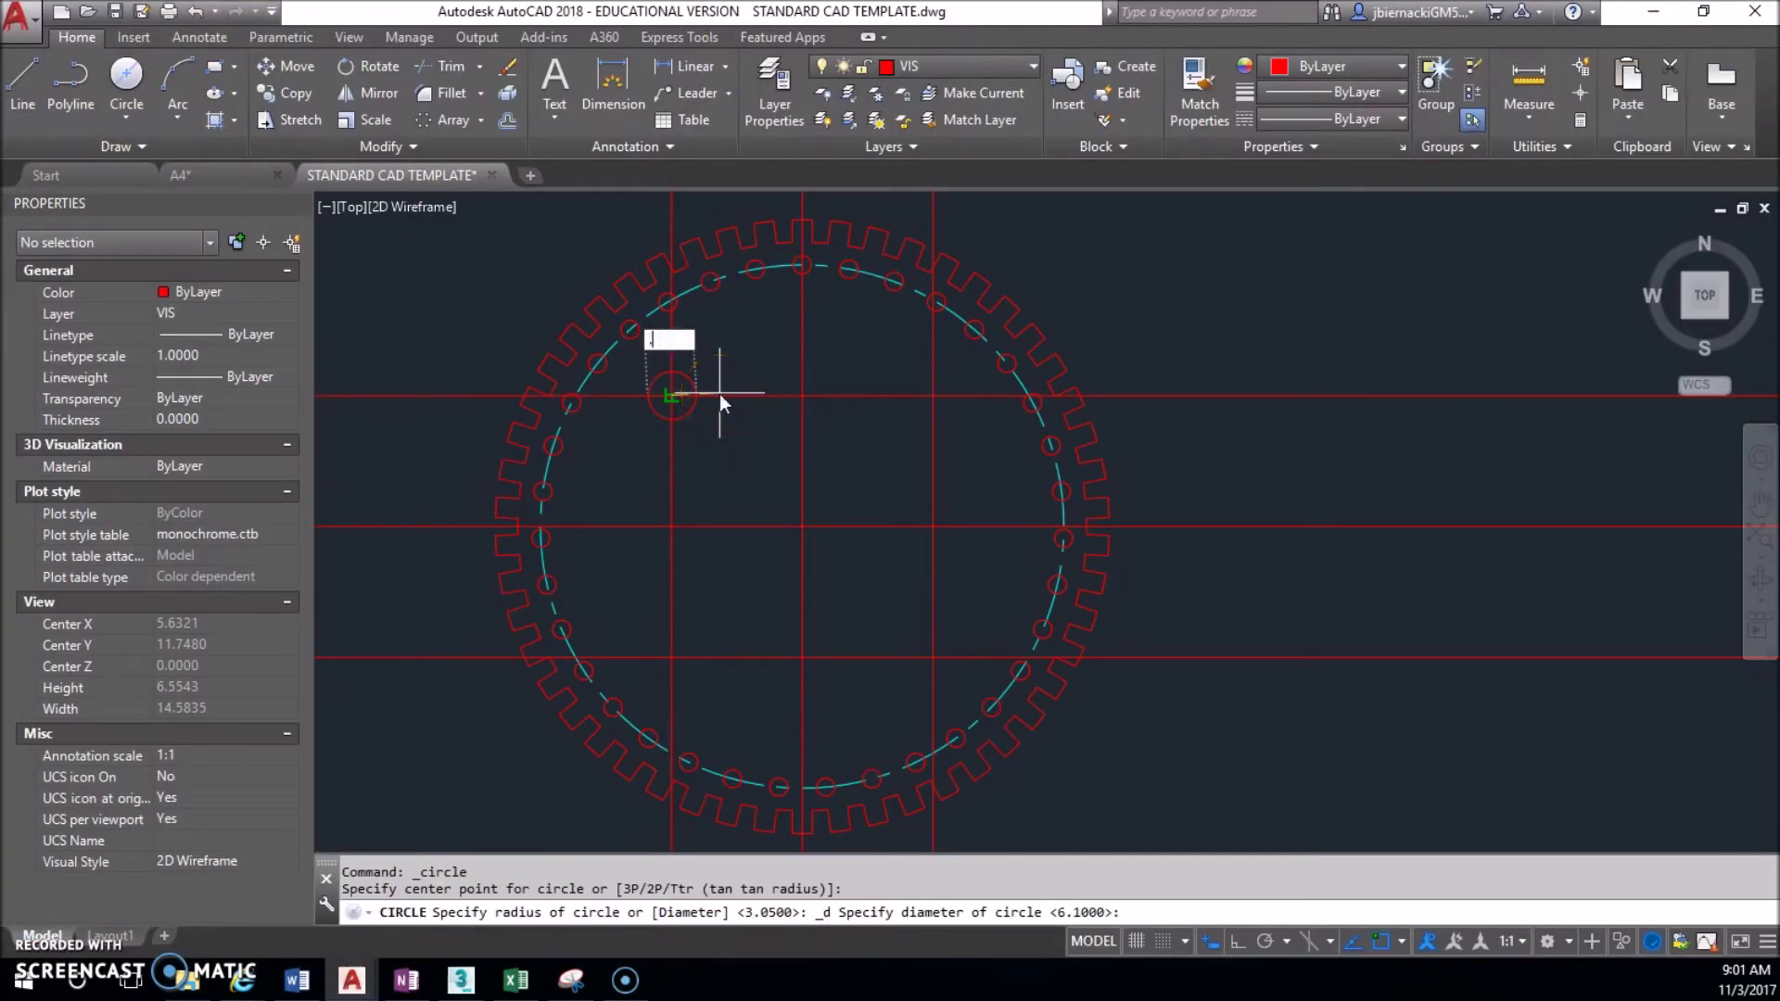
key(Return)
click(759, 393)
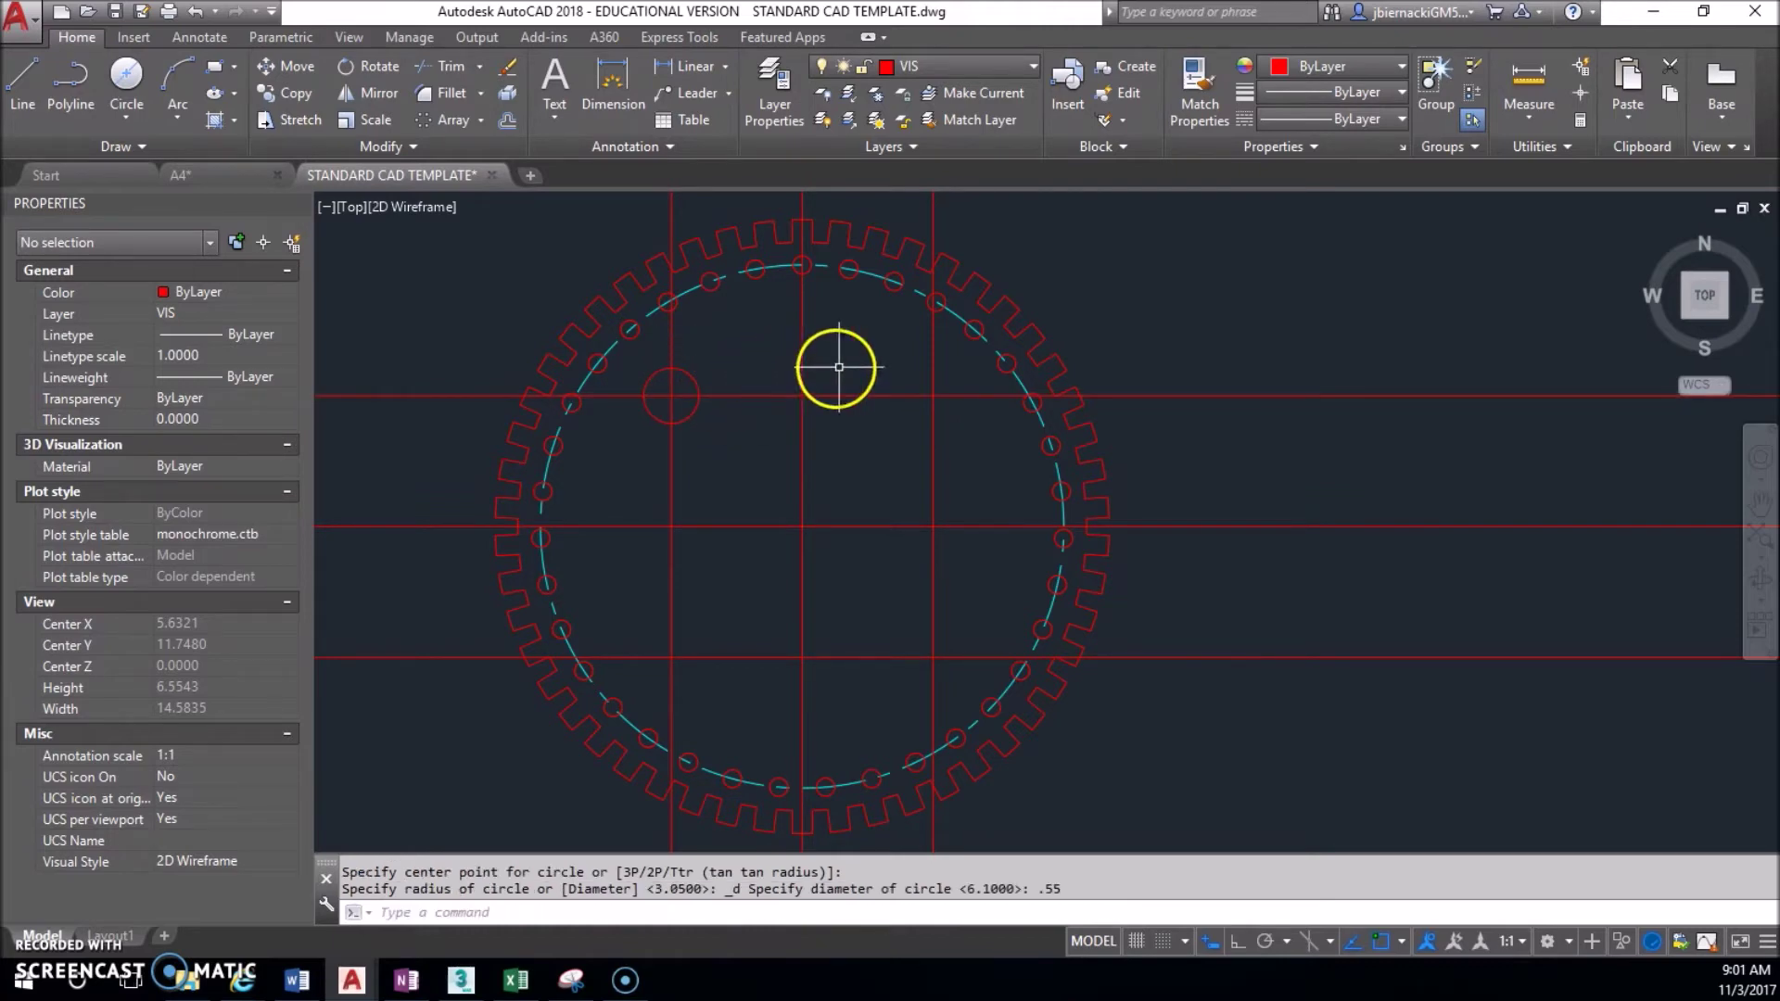
Draw circles of the same 0.55 diameter at the other three intersections of the offset construction lines.
middle_drag(861, 368, 797, 356)
key(Return)
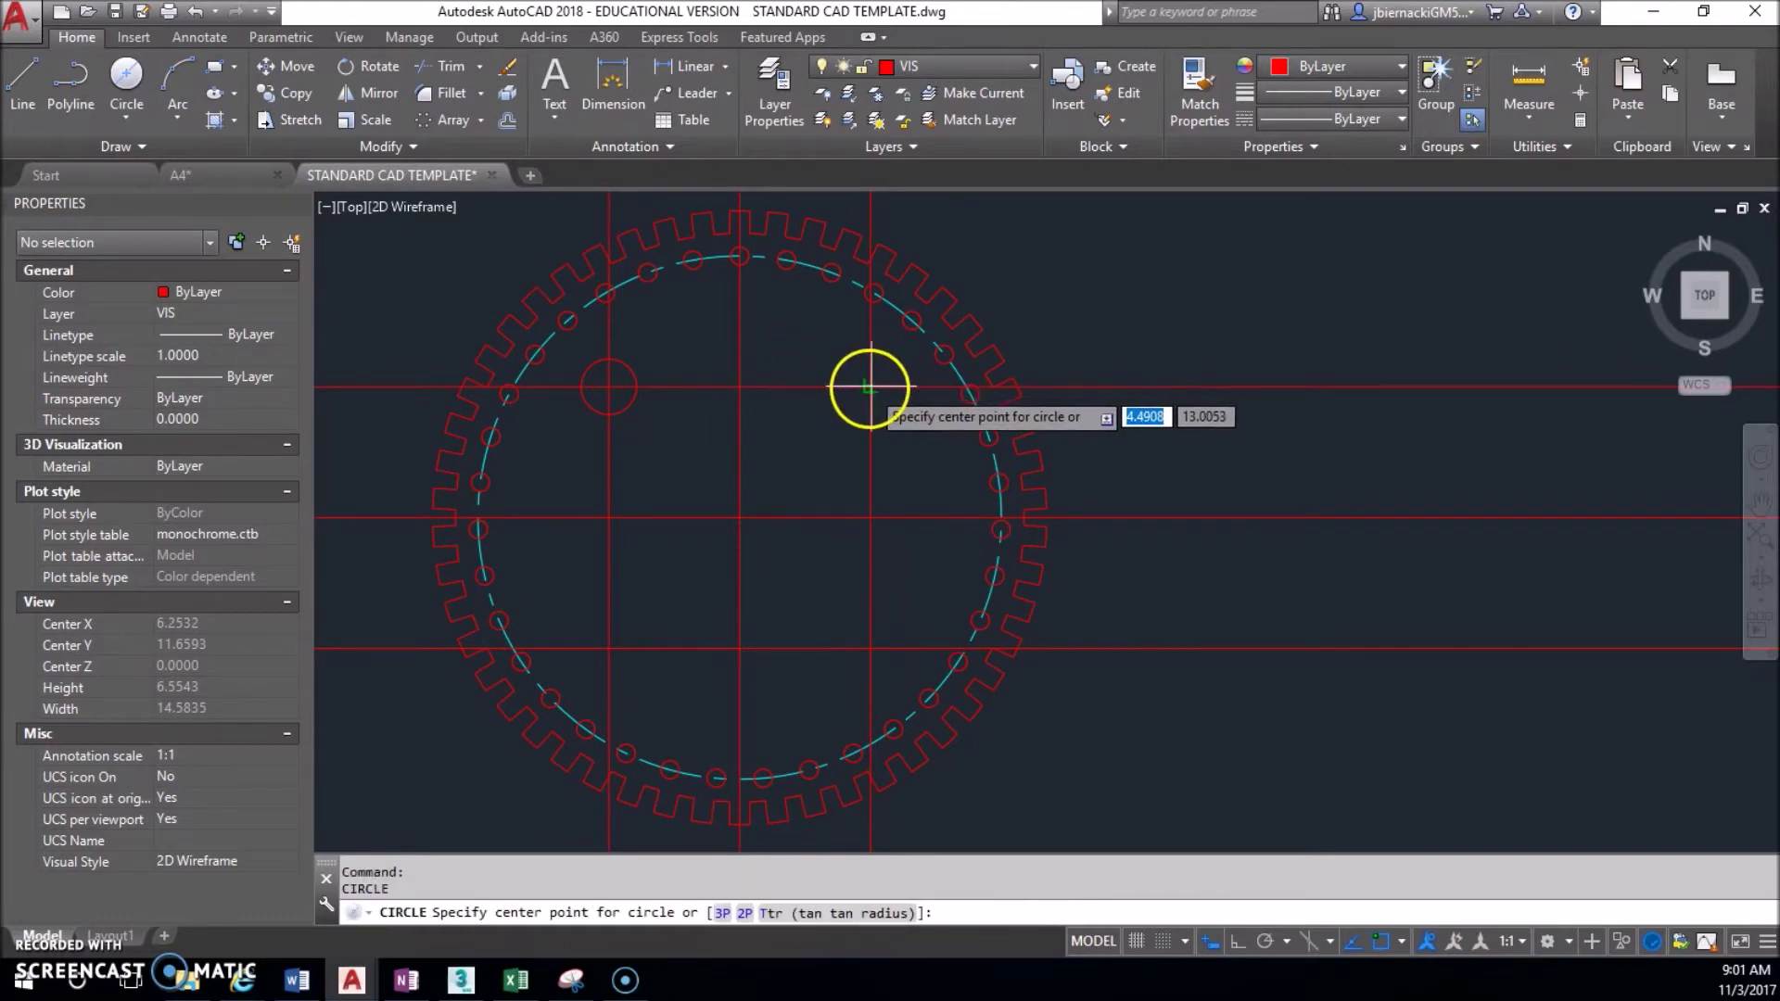
click(869, 387)
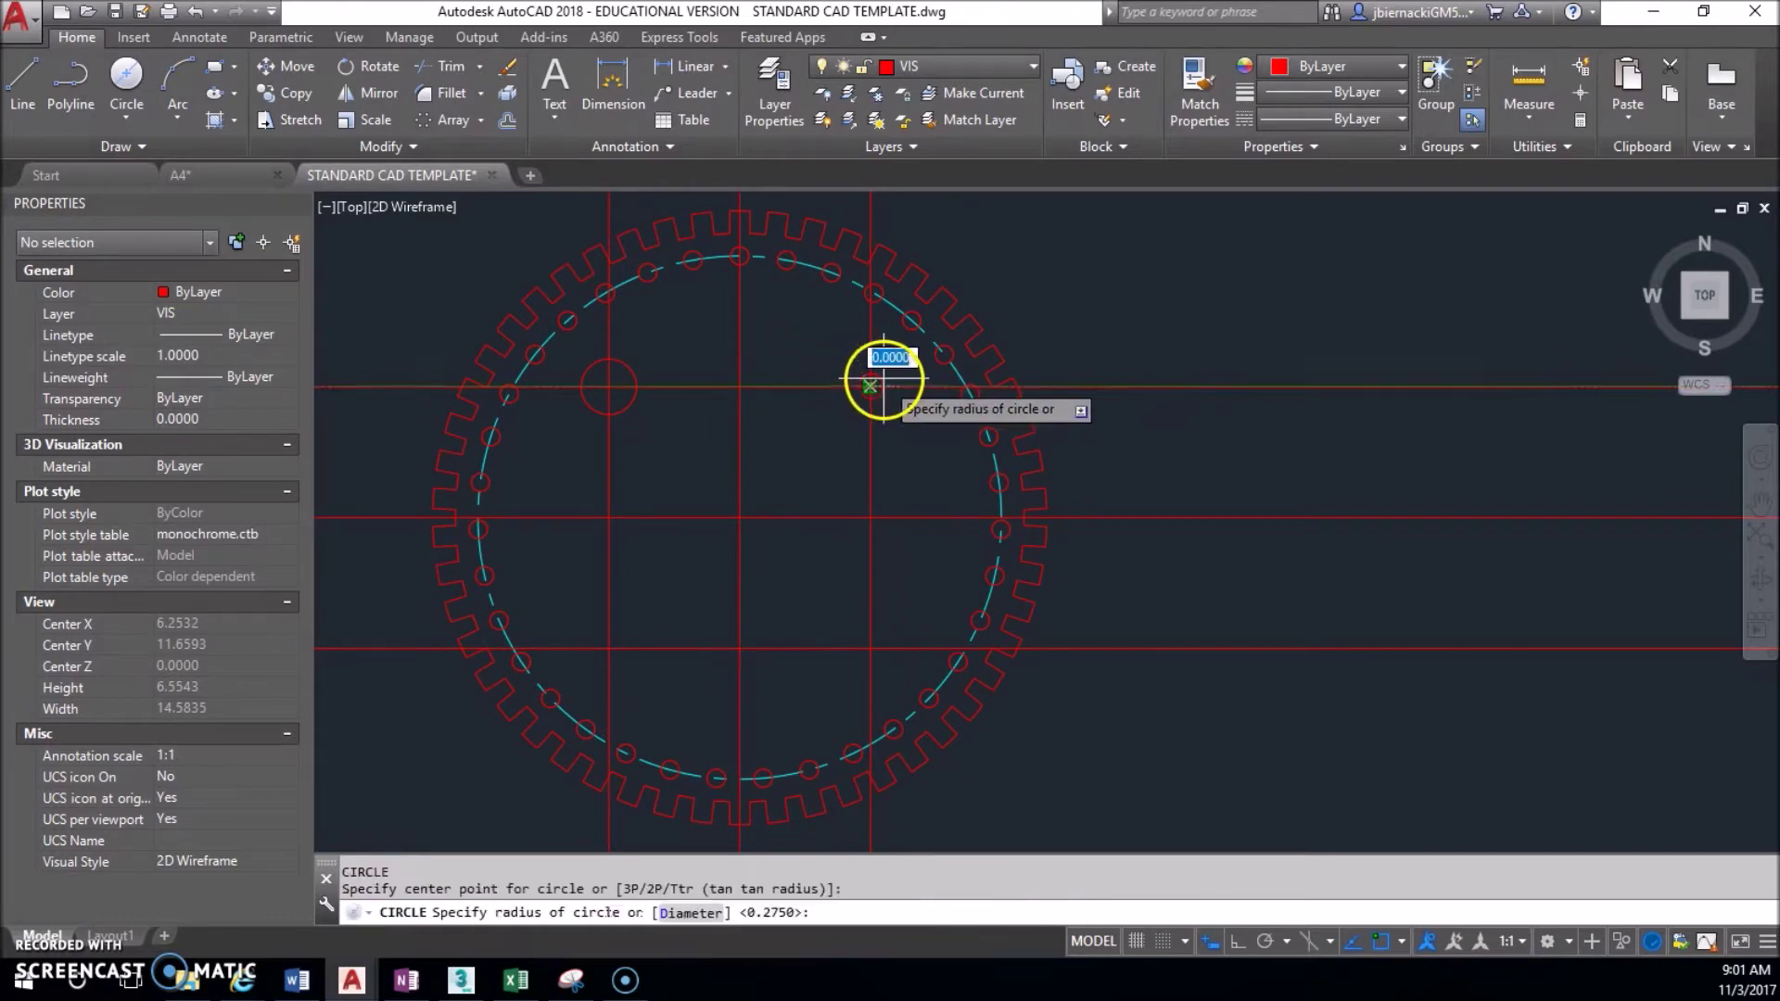
key(Return)
key(Return)
click(870, 648)
key(Return)
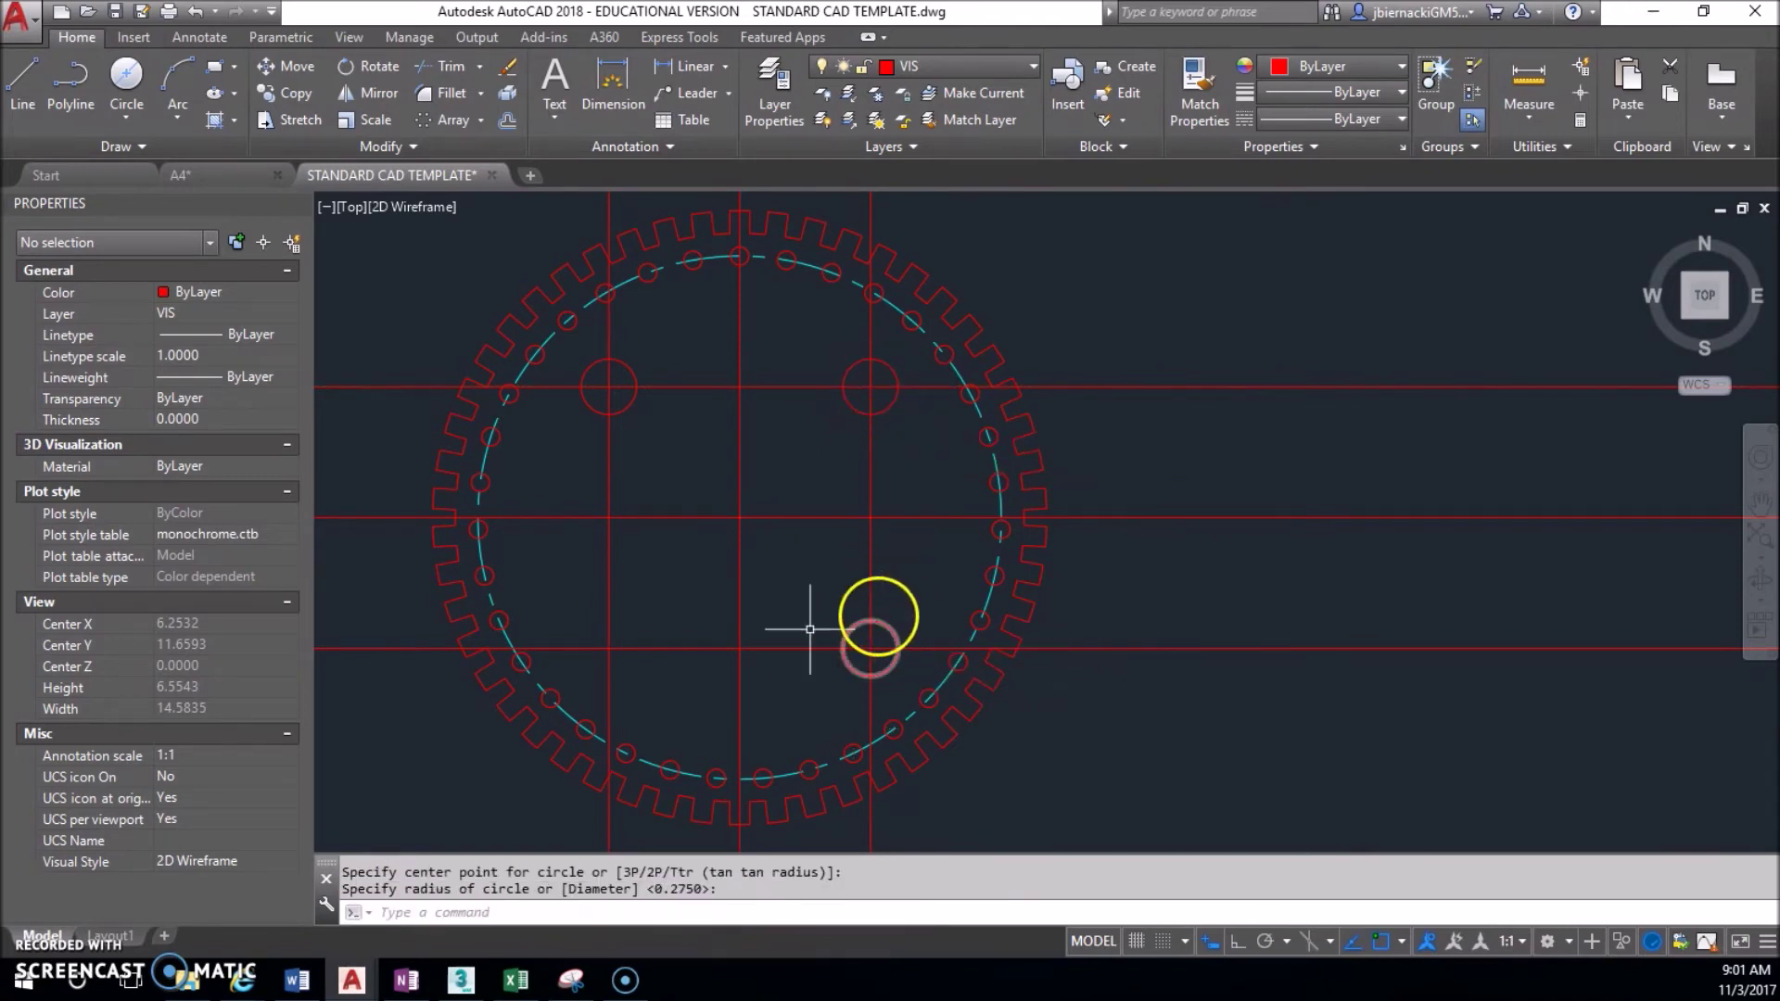
key(Return)
click(608, 648)
key(Return)
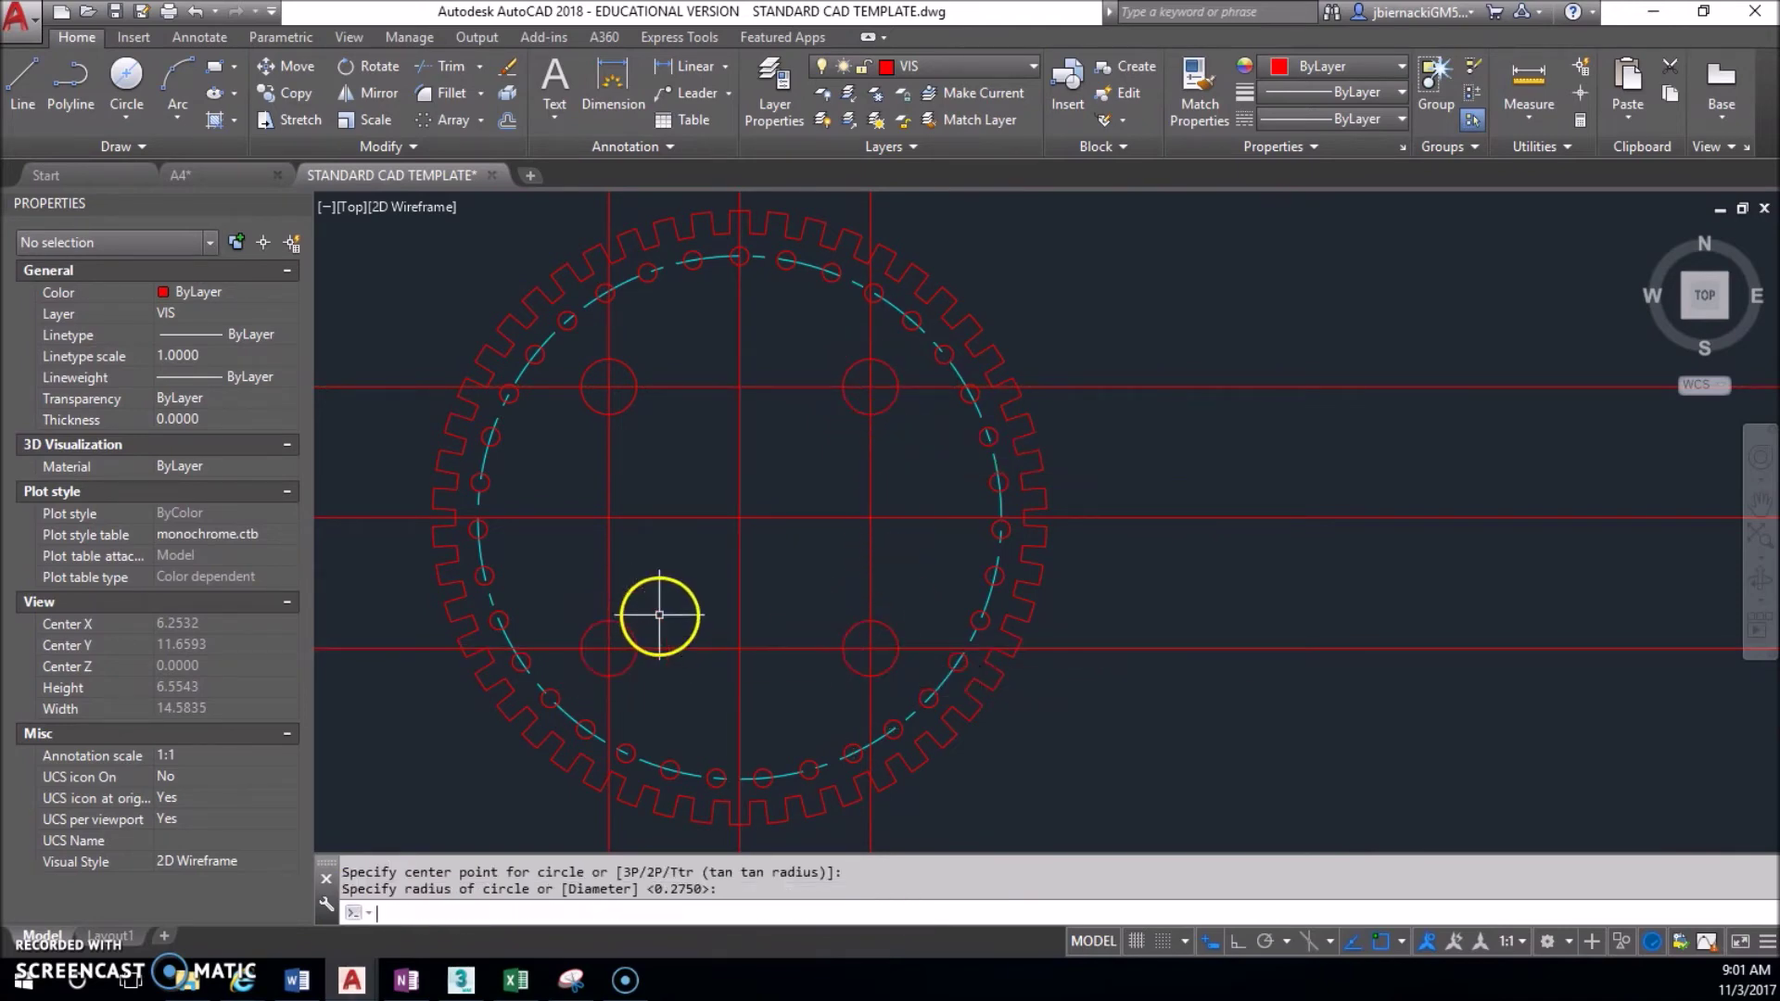
Delete all the vertical and horizontal construction lines crossing the gear.
click(926, 551)
click(584, 497)
key(Delete)
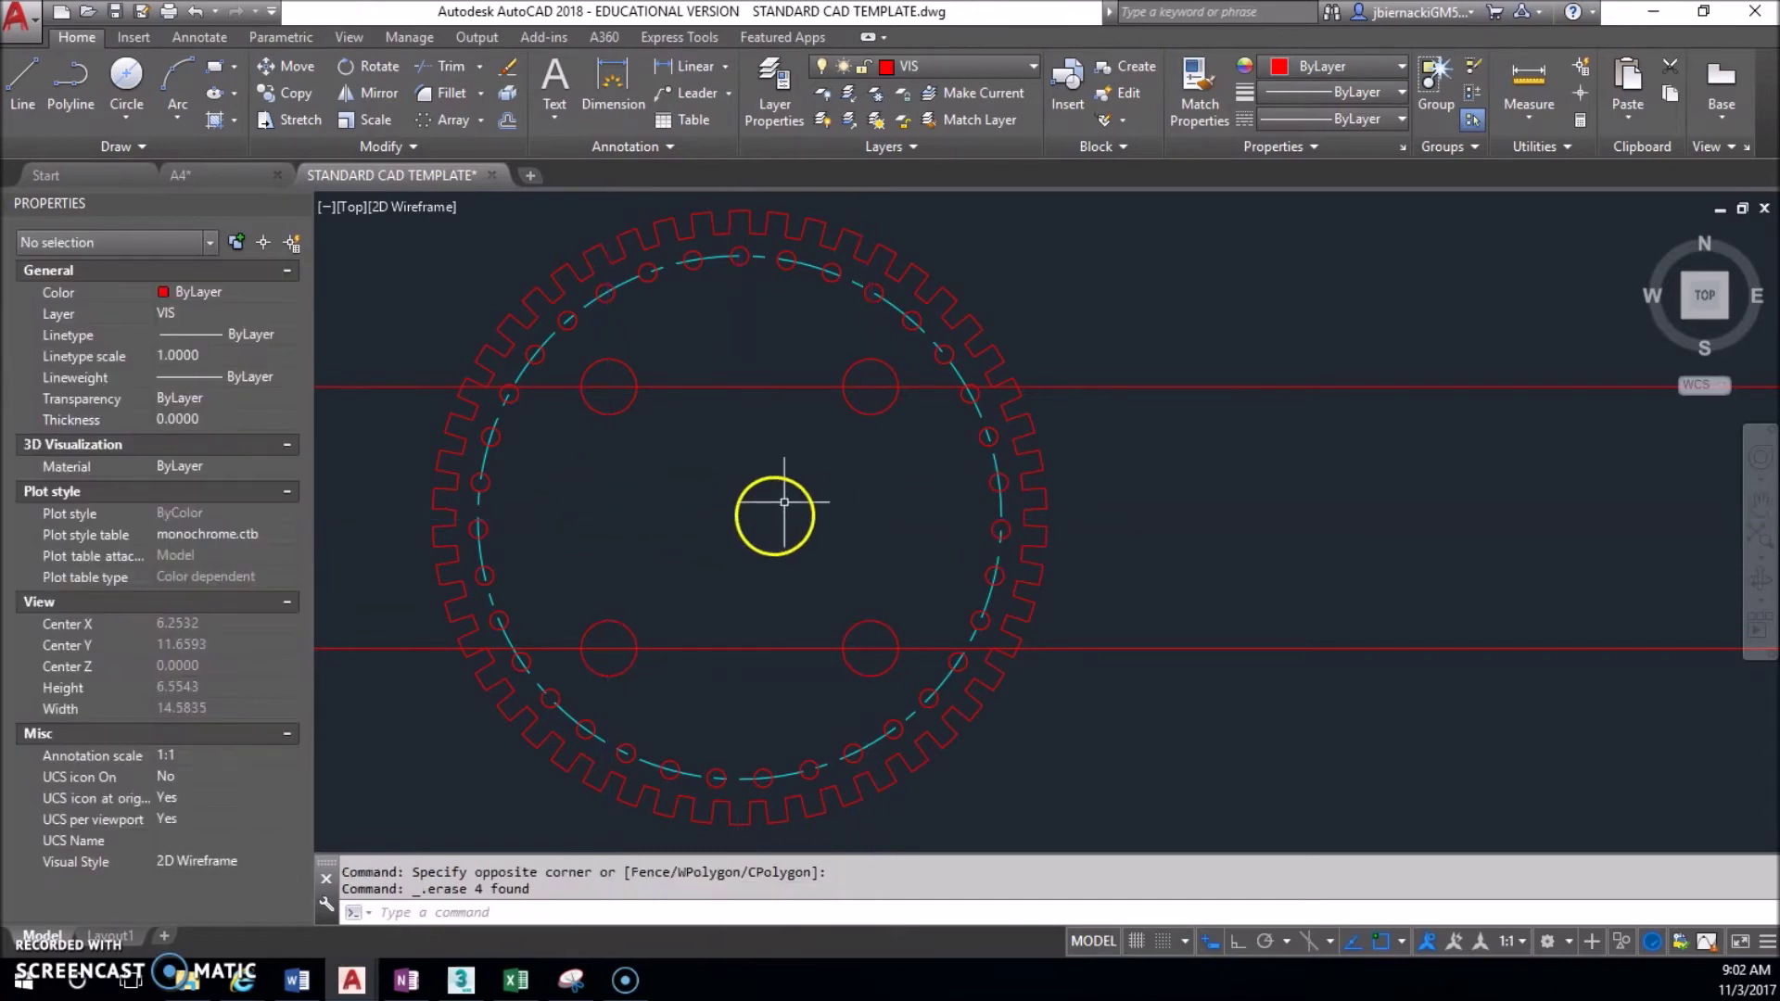
click(749, 684)
click(695, 367)
key(Delete)
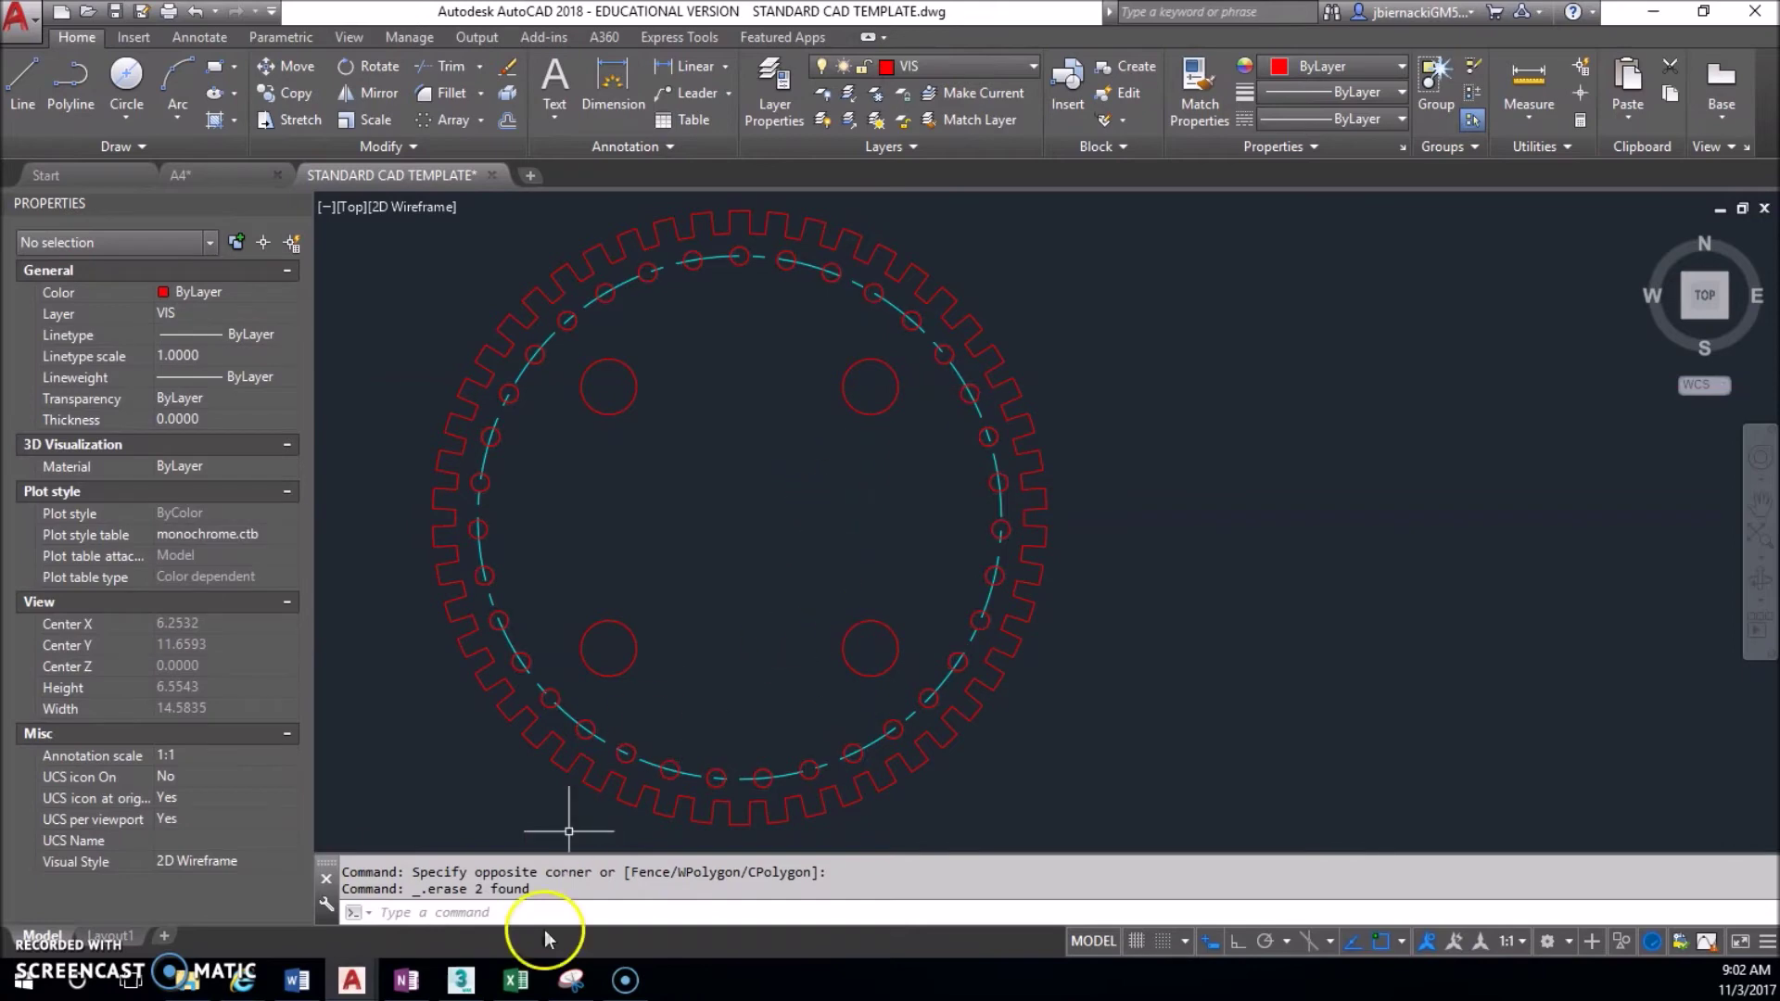
Review the gear drawing in OneNote and make CEN the current layer in AutoCAD.
click(406, 980)
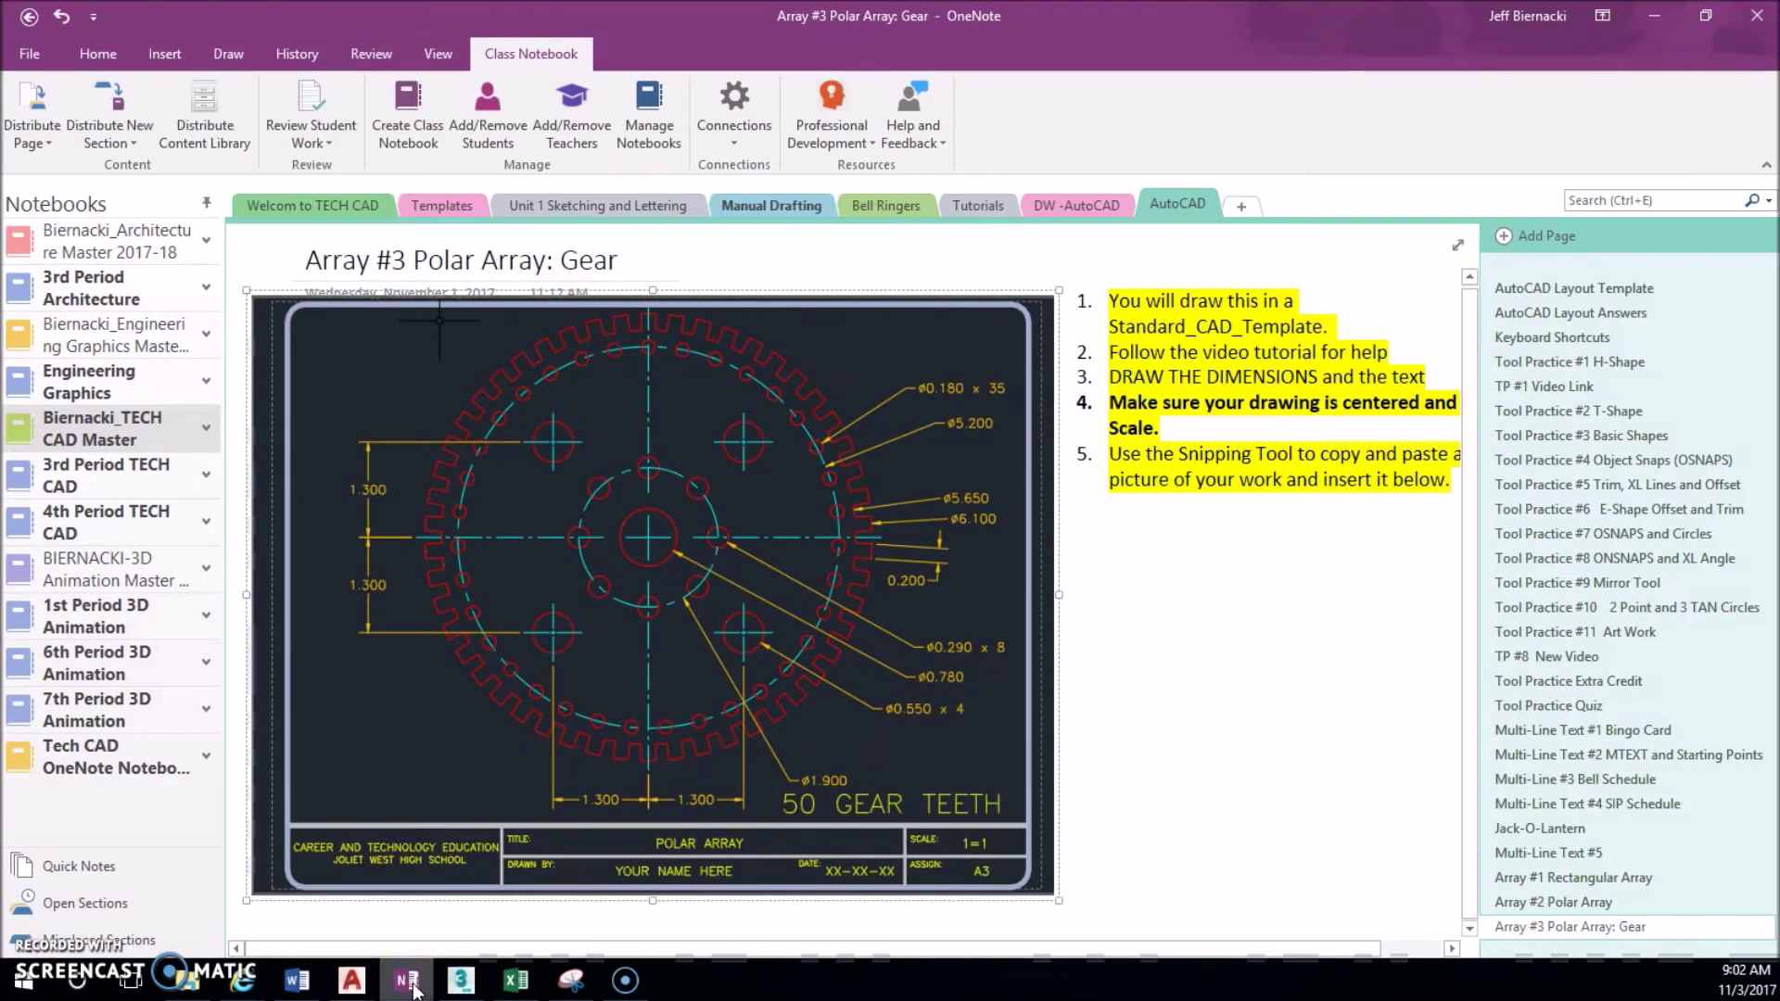
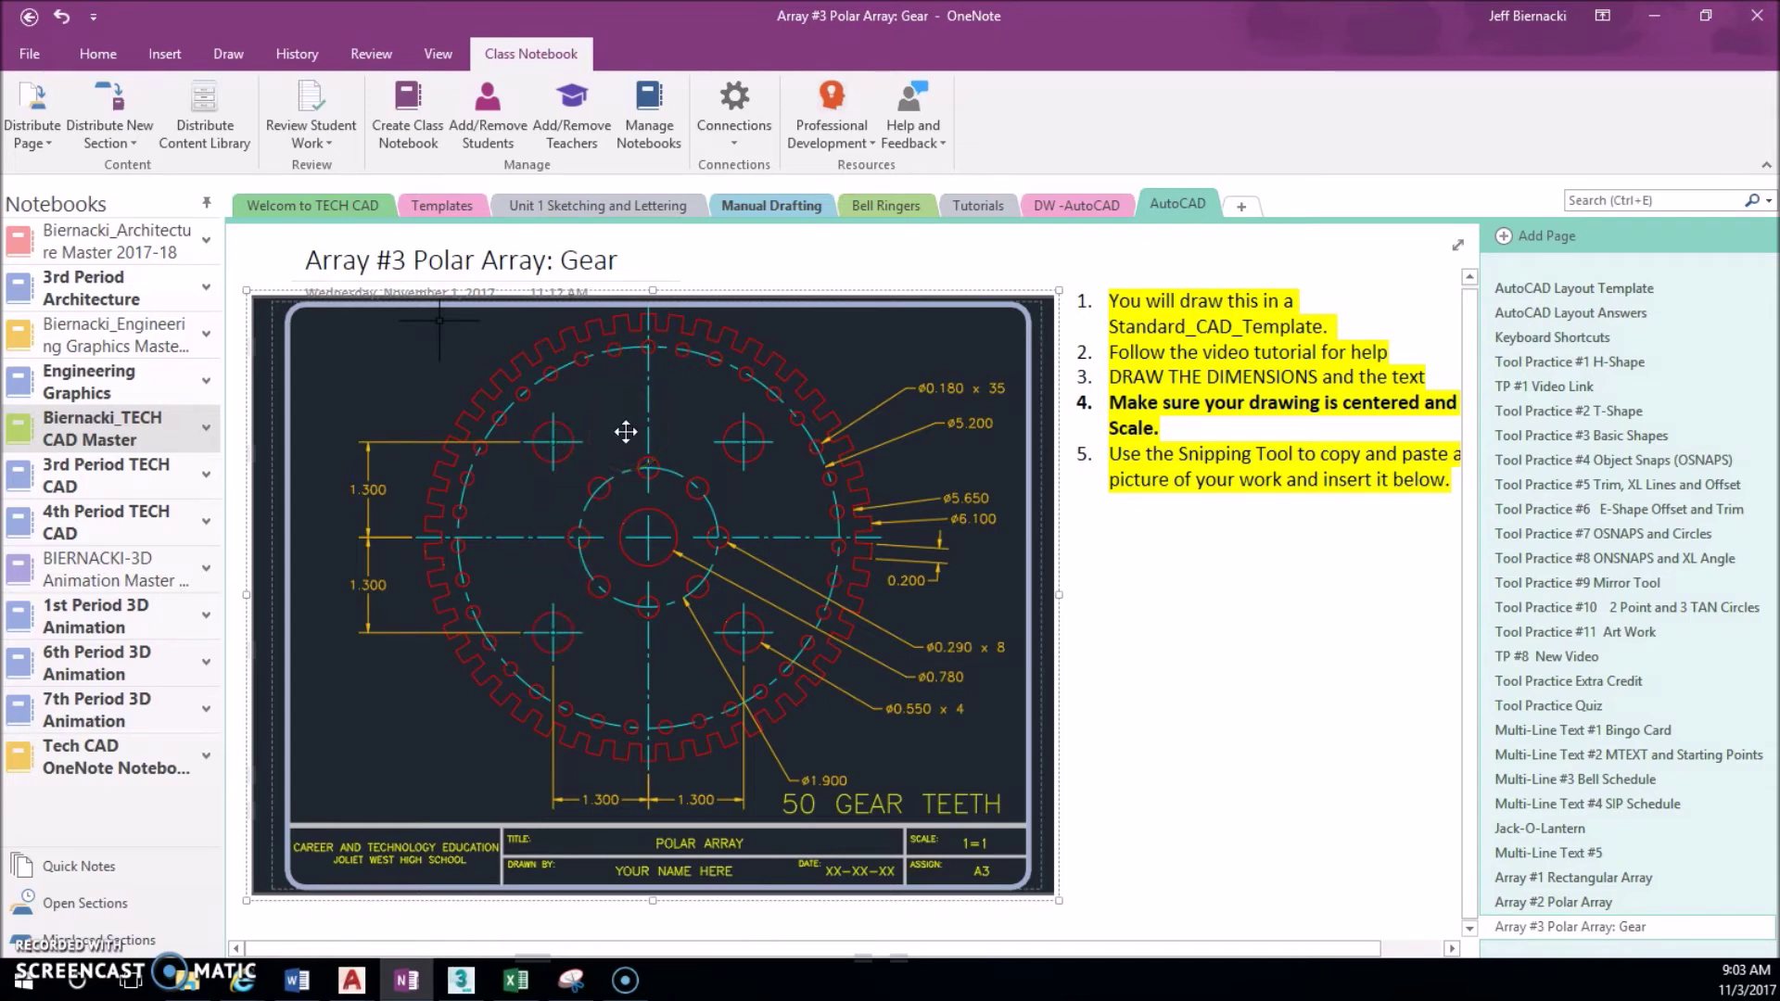
click(1655, 17)
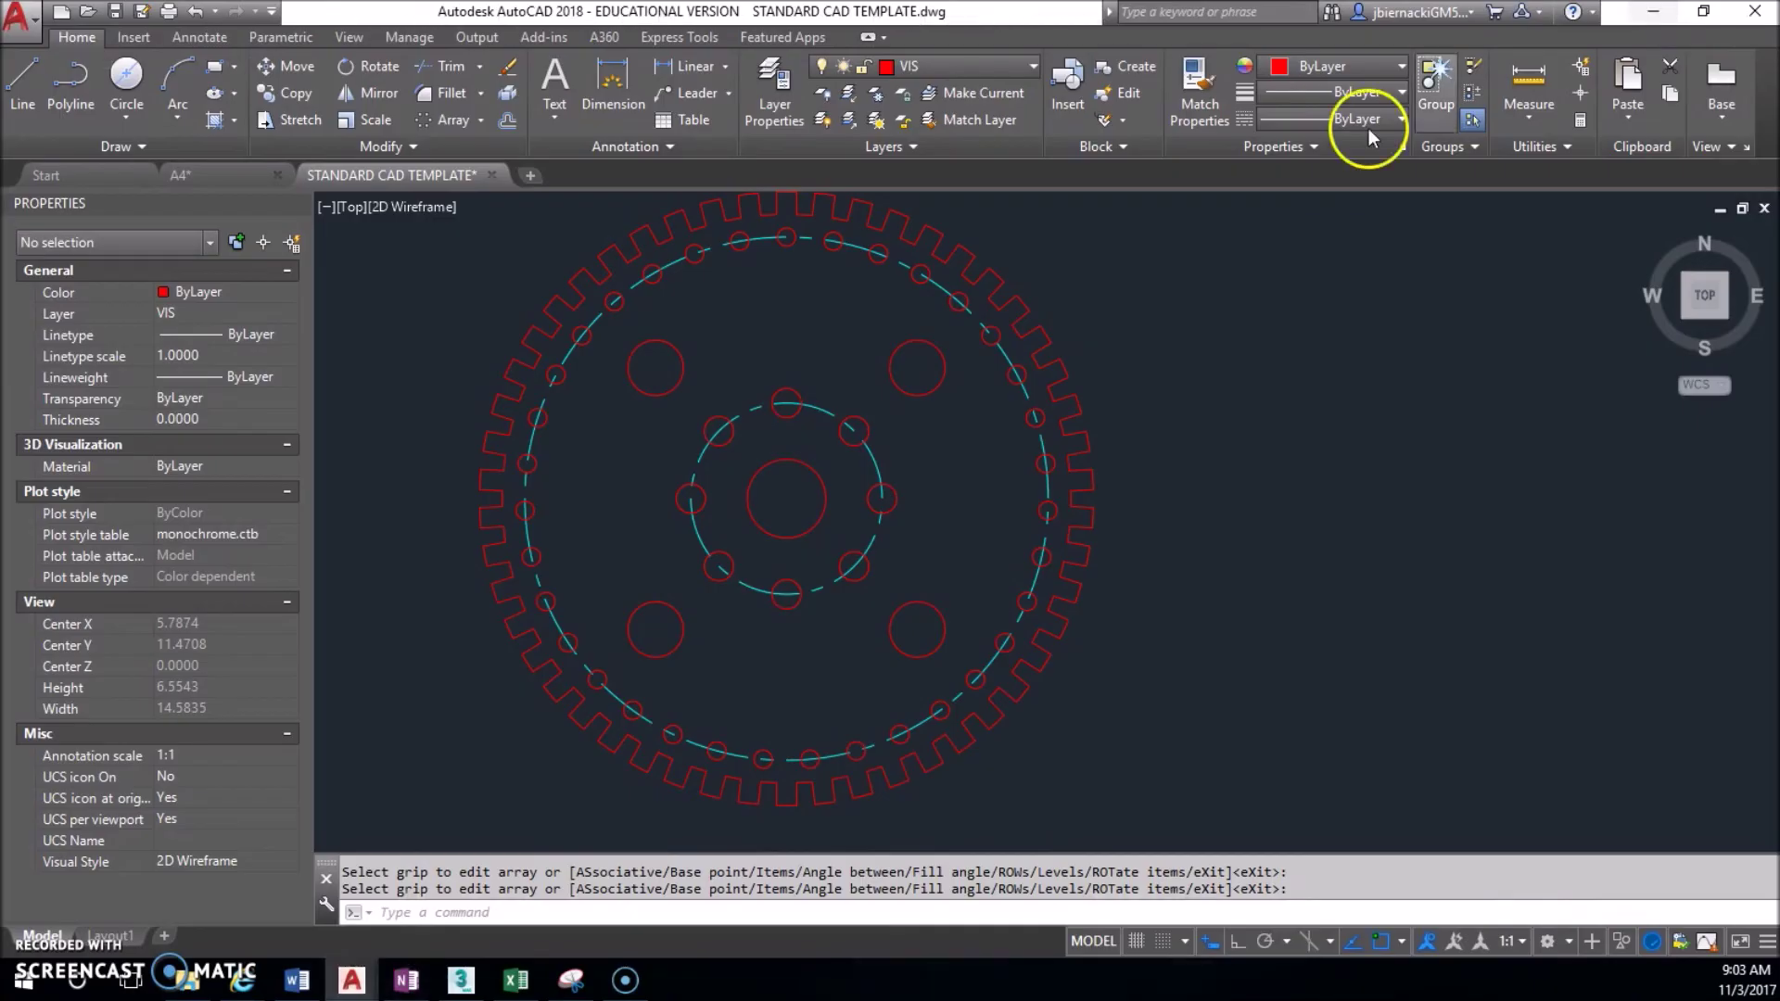
click(1020, 67)
click(989, 120)
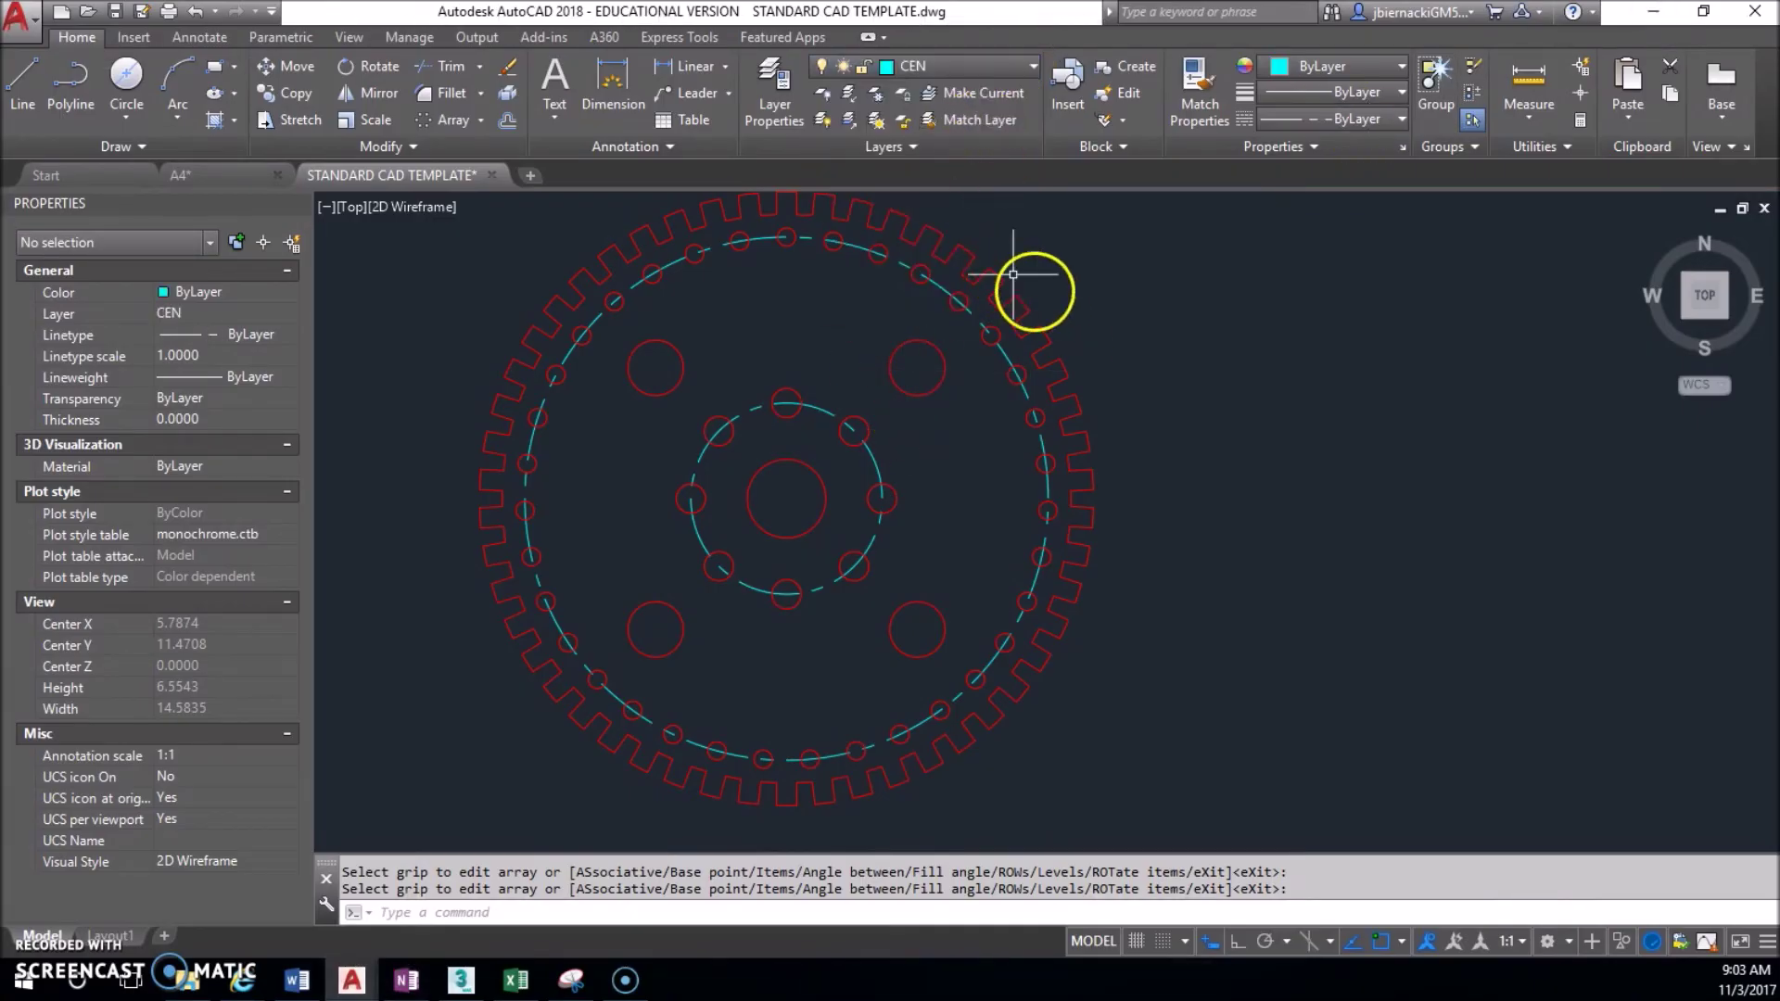
Add center marks to the four 0.55 diameter holes around the gear's inner bolt circle.
scroll(1142, 318, down, 2)
mouse_move(1142, 318)
middle_down()
mouse_move(1153, 365)
mouse_move(1120, 400)
middle_up()
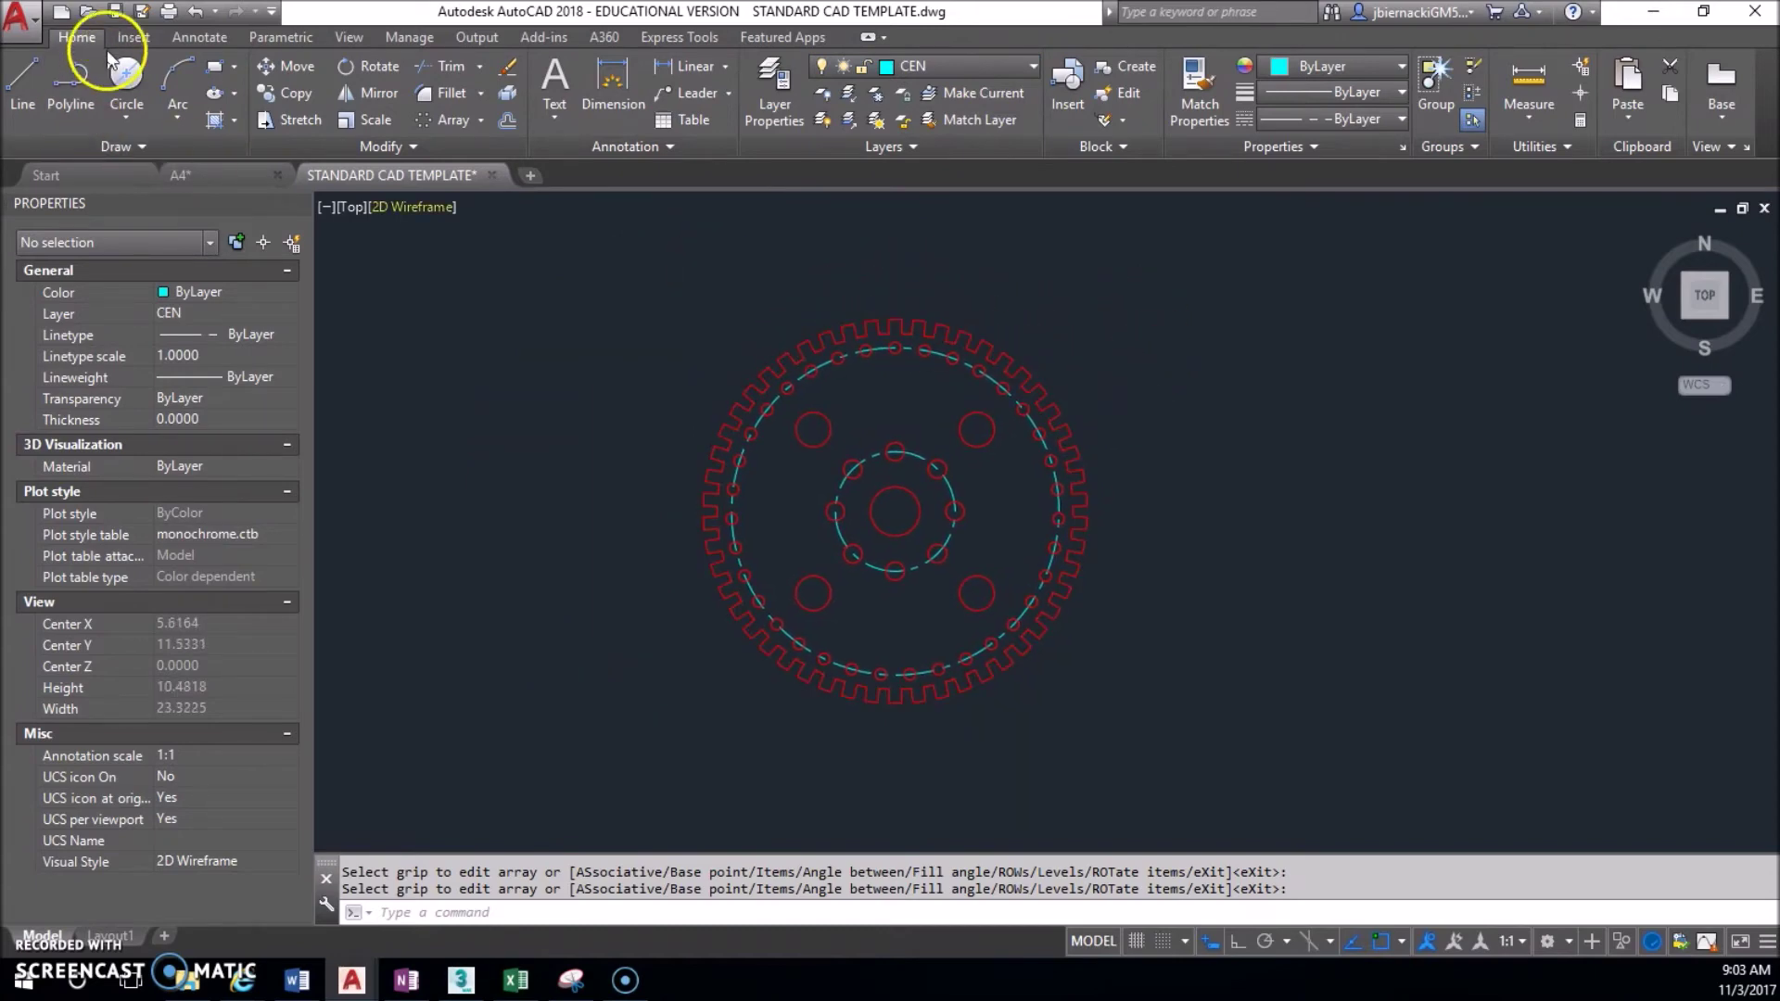
click(203, 37)
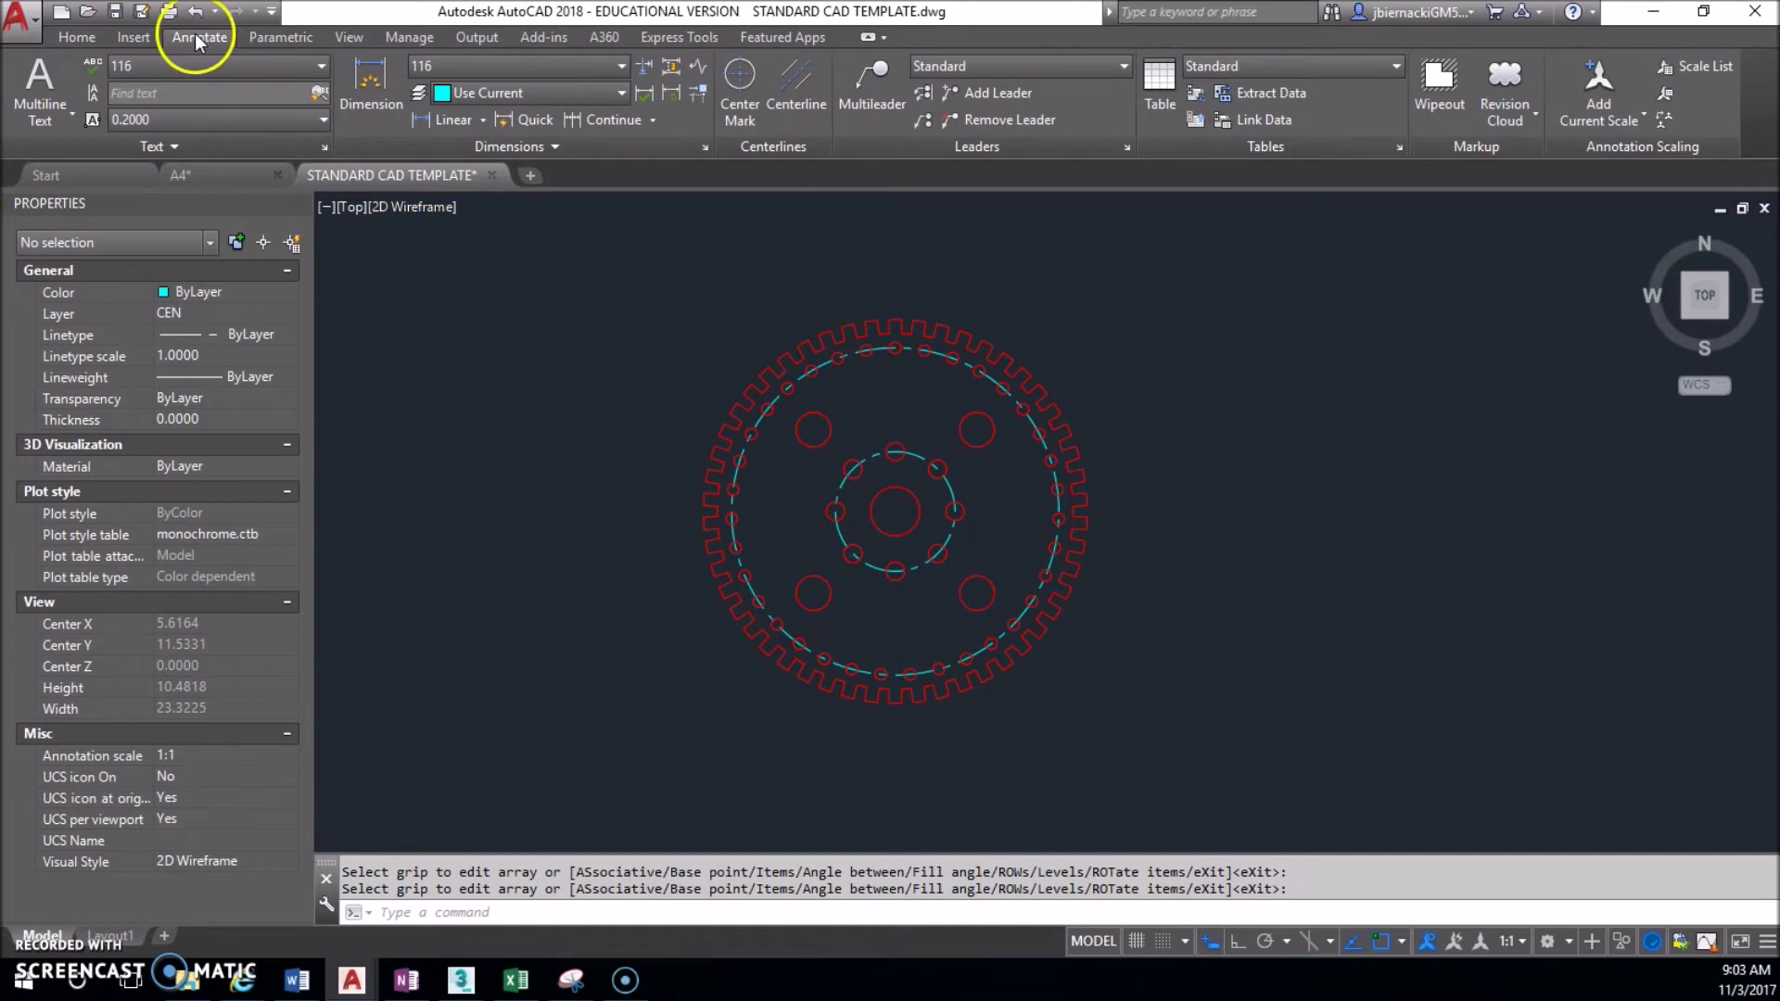
click(756, 118)
middle_drag(866, 389, 794, 320)
click(745, 358)
click(892, 352)
click(914, 504)
click(743, 509)
middle_drag(942, 374, 887, 433)
key(Return)
Delete the center mark on the upper-left hole and undo the deletion.
scroll(698, 401, up, 5)
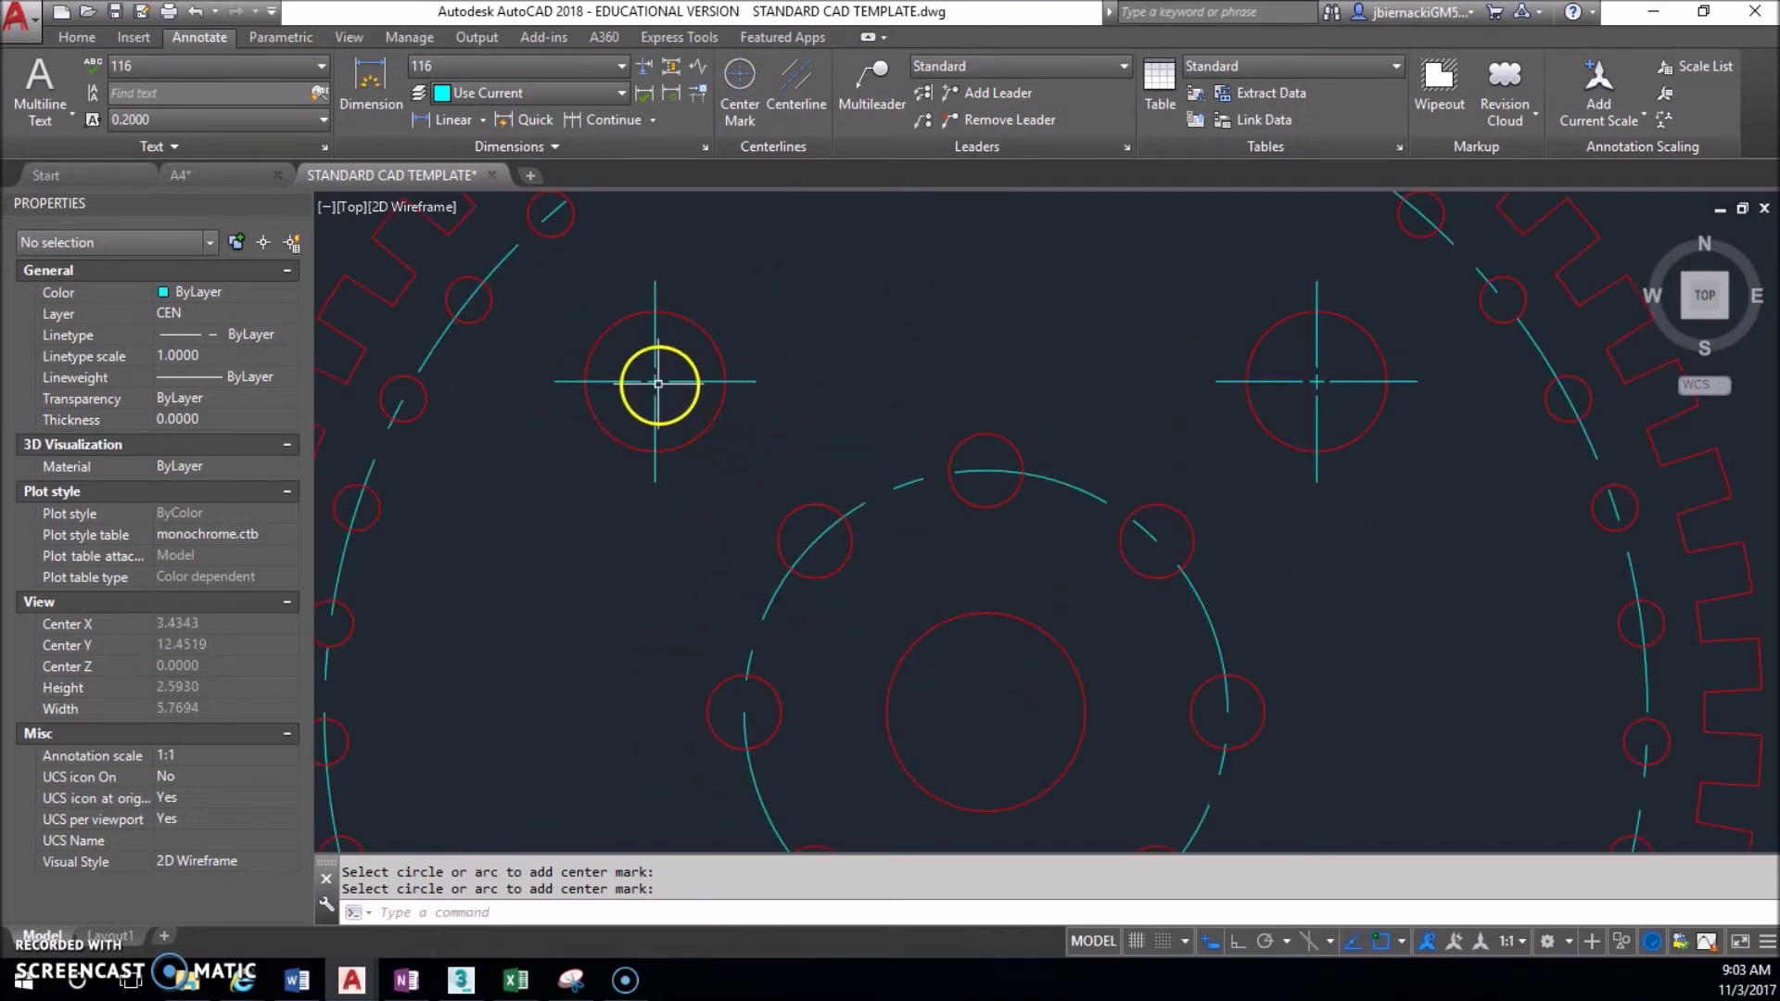
click(656, 376)
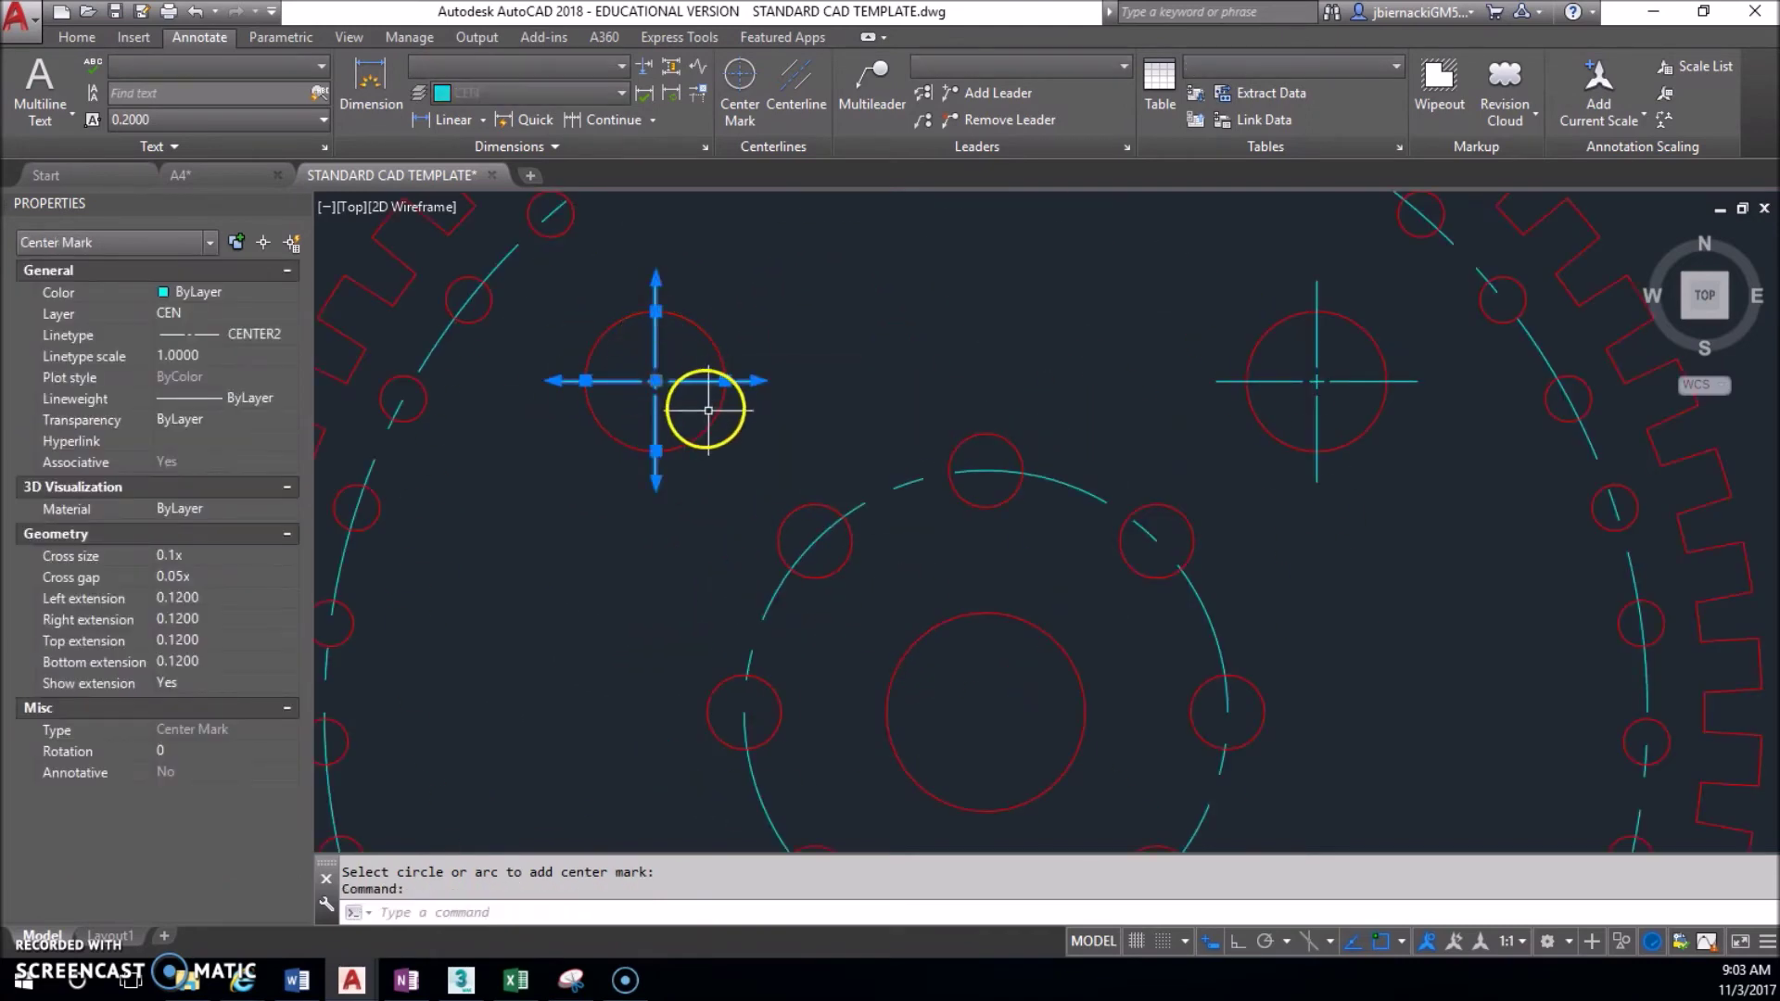
key(Delete)
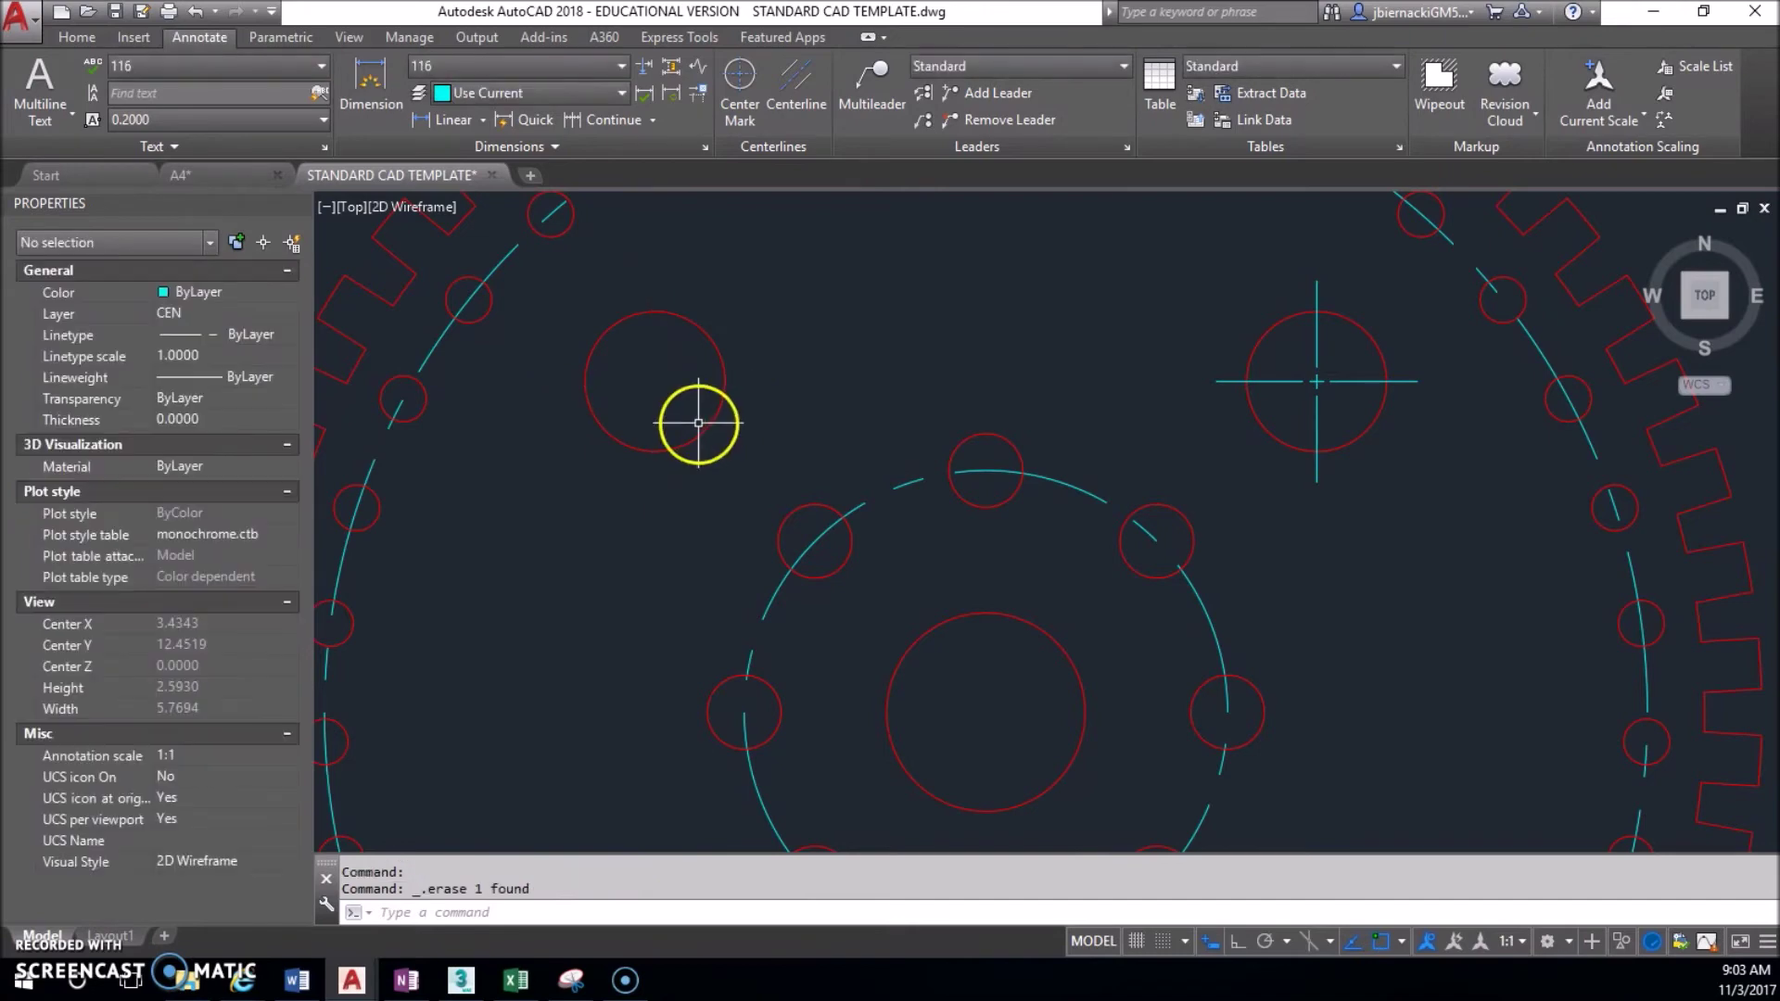
click(200, 17)
scroll(668, 302, down, 4)
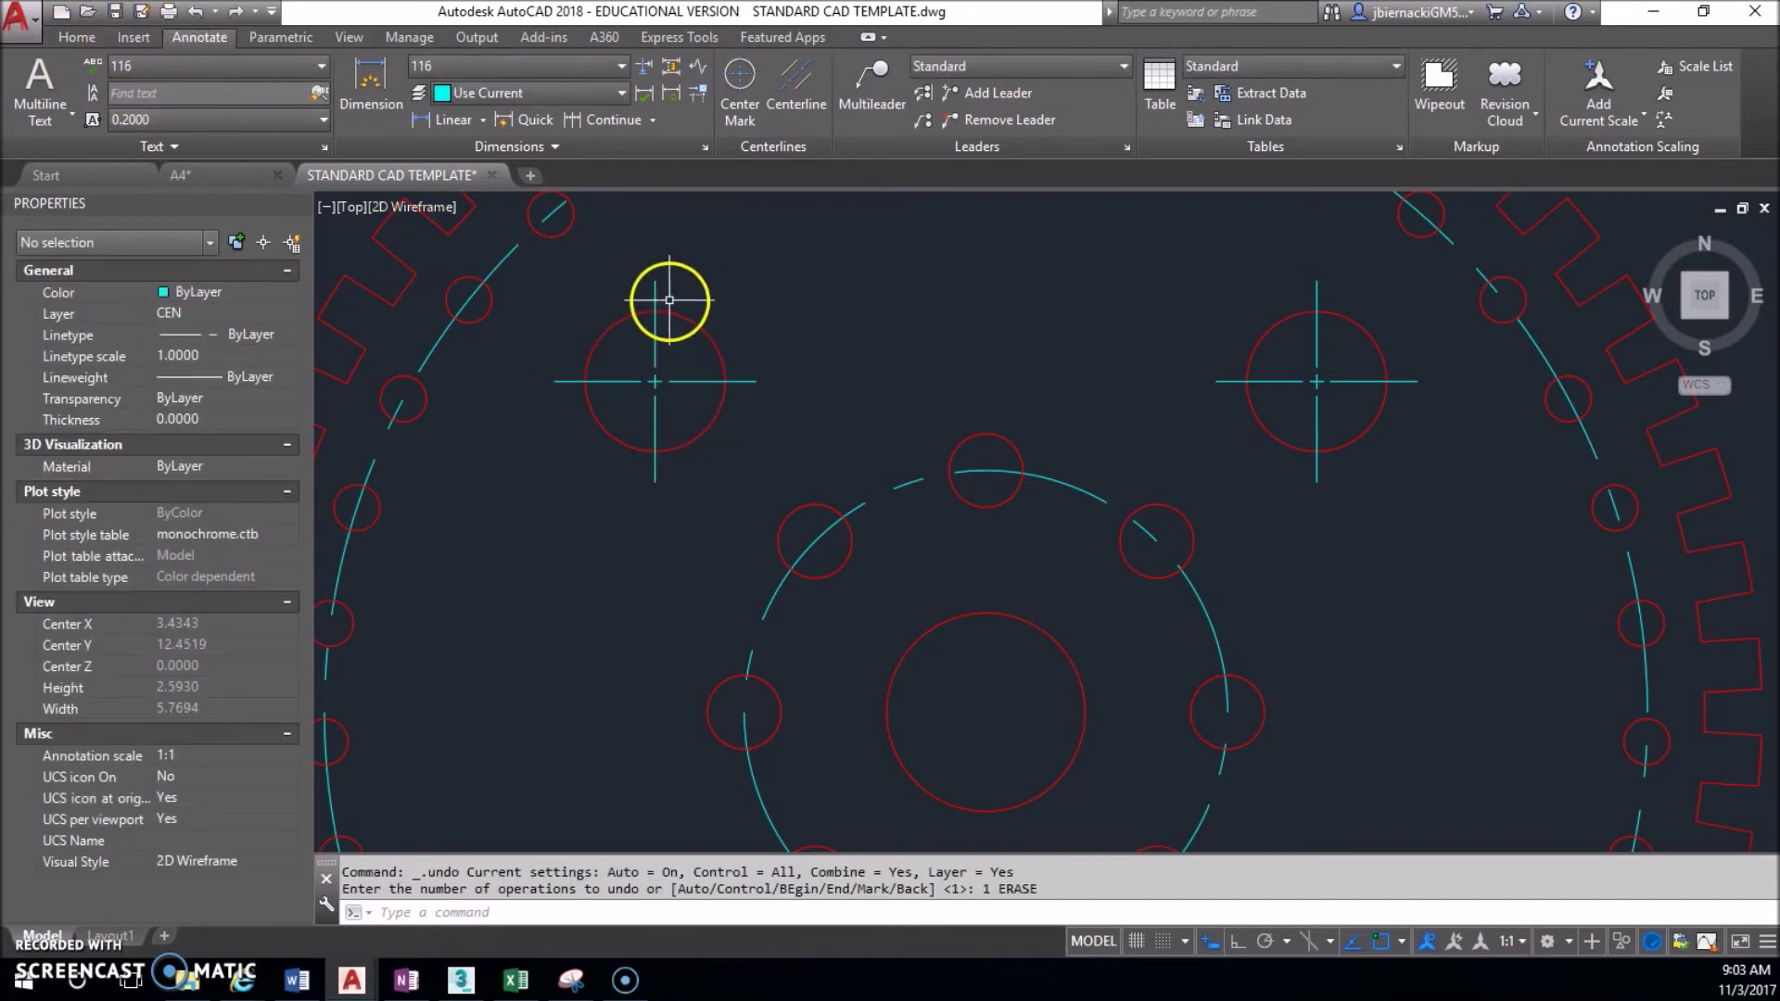
scroll(910, 367, up, 2)
scroll(904, 352, down, 2)
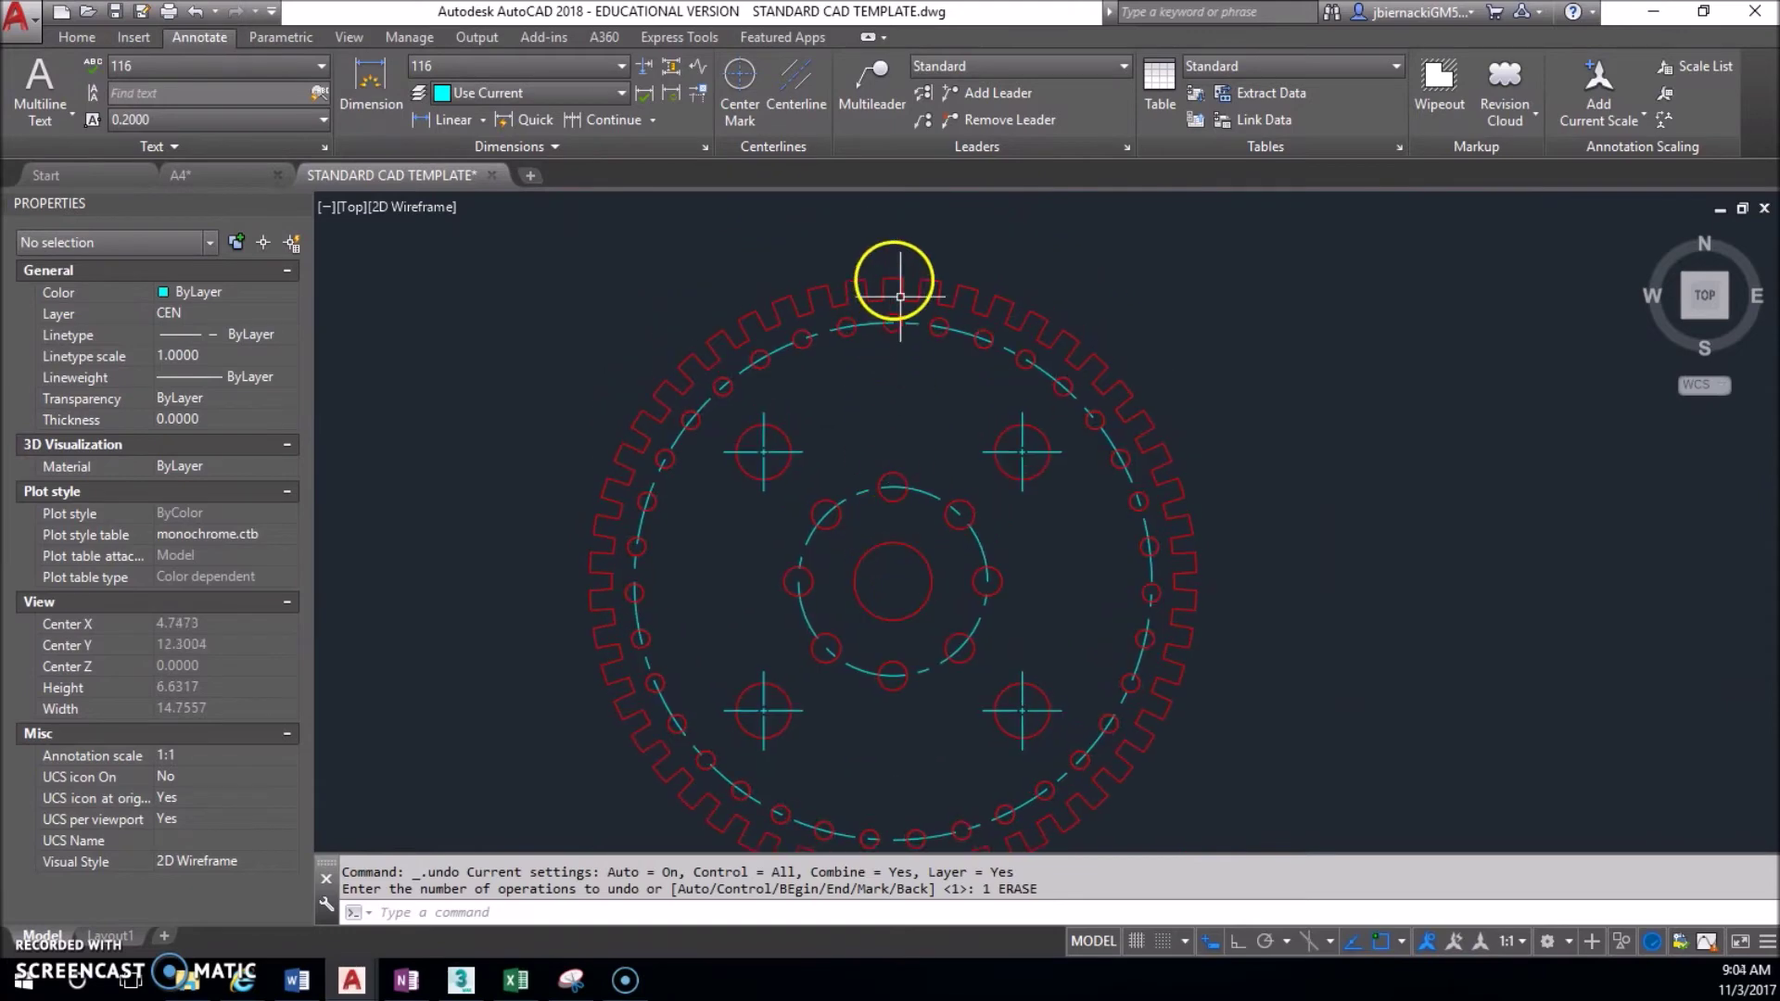
Check the gear's centerlines in OneNote, try a center mark on the central circle, and erase it.
click(406, 980)
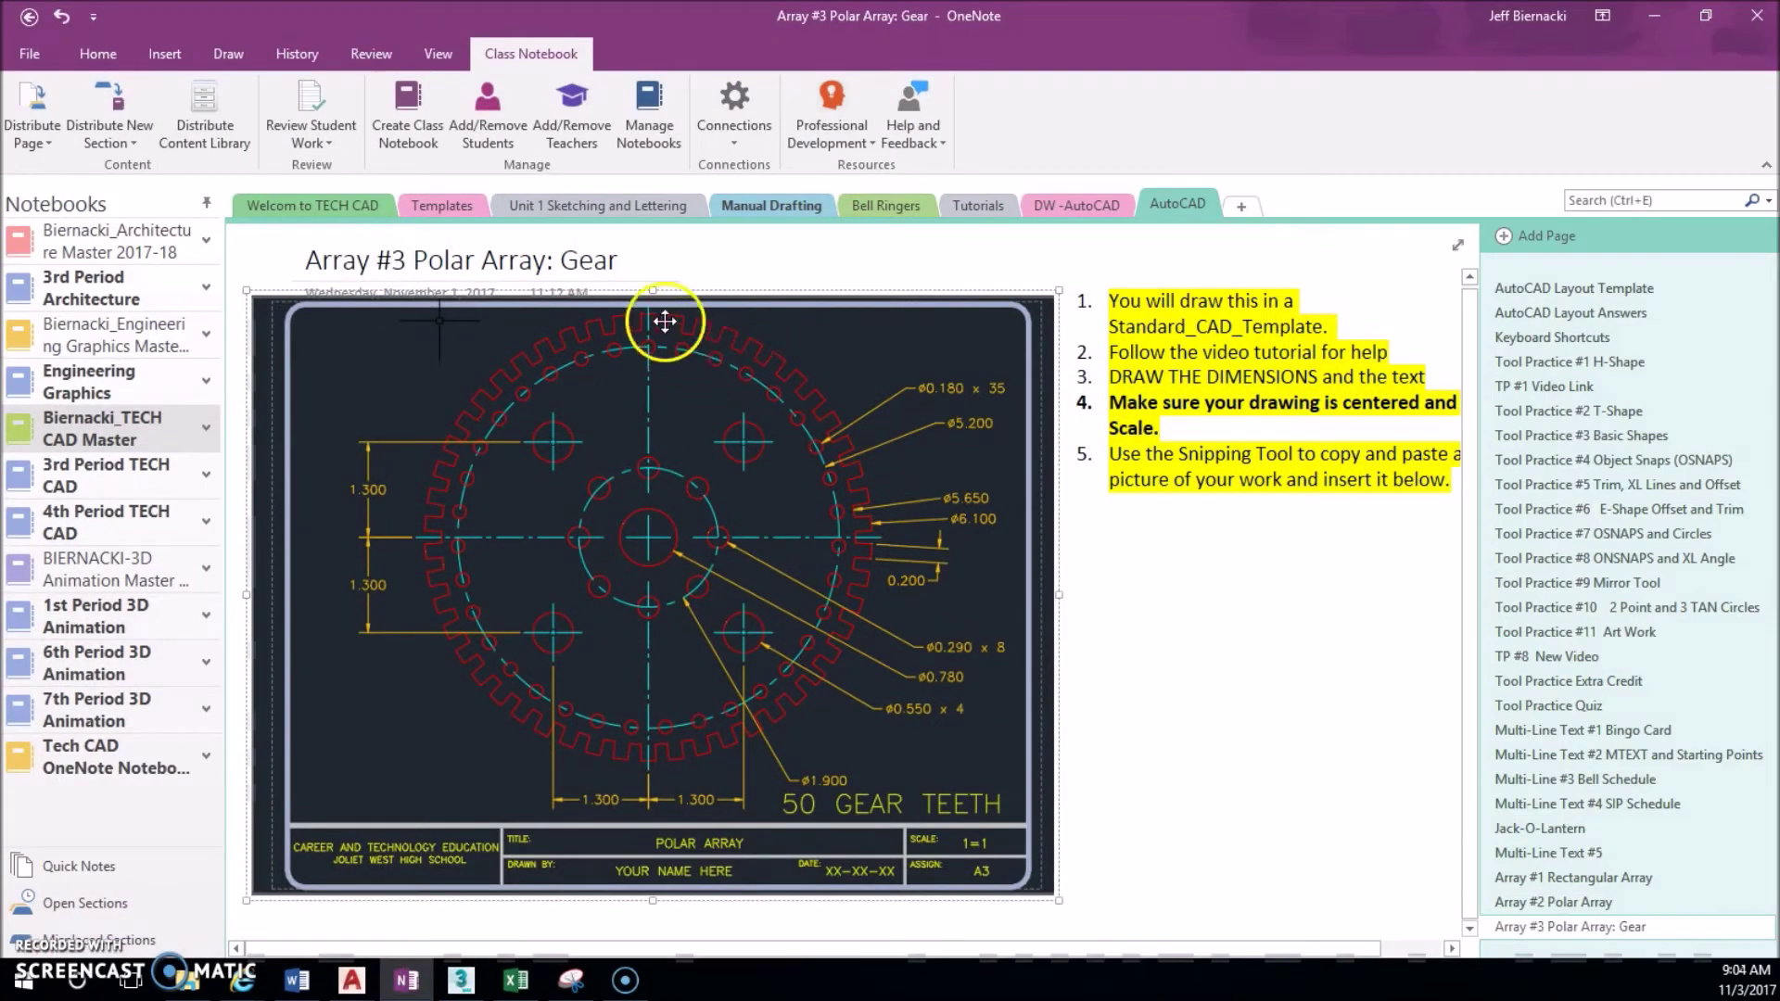
click(1653, 15)
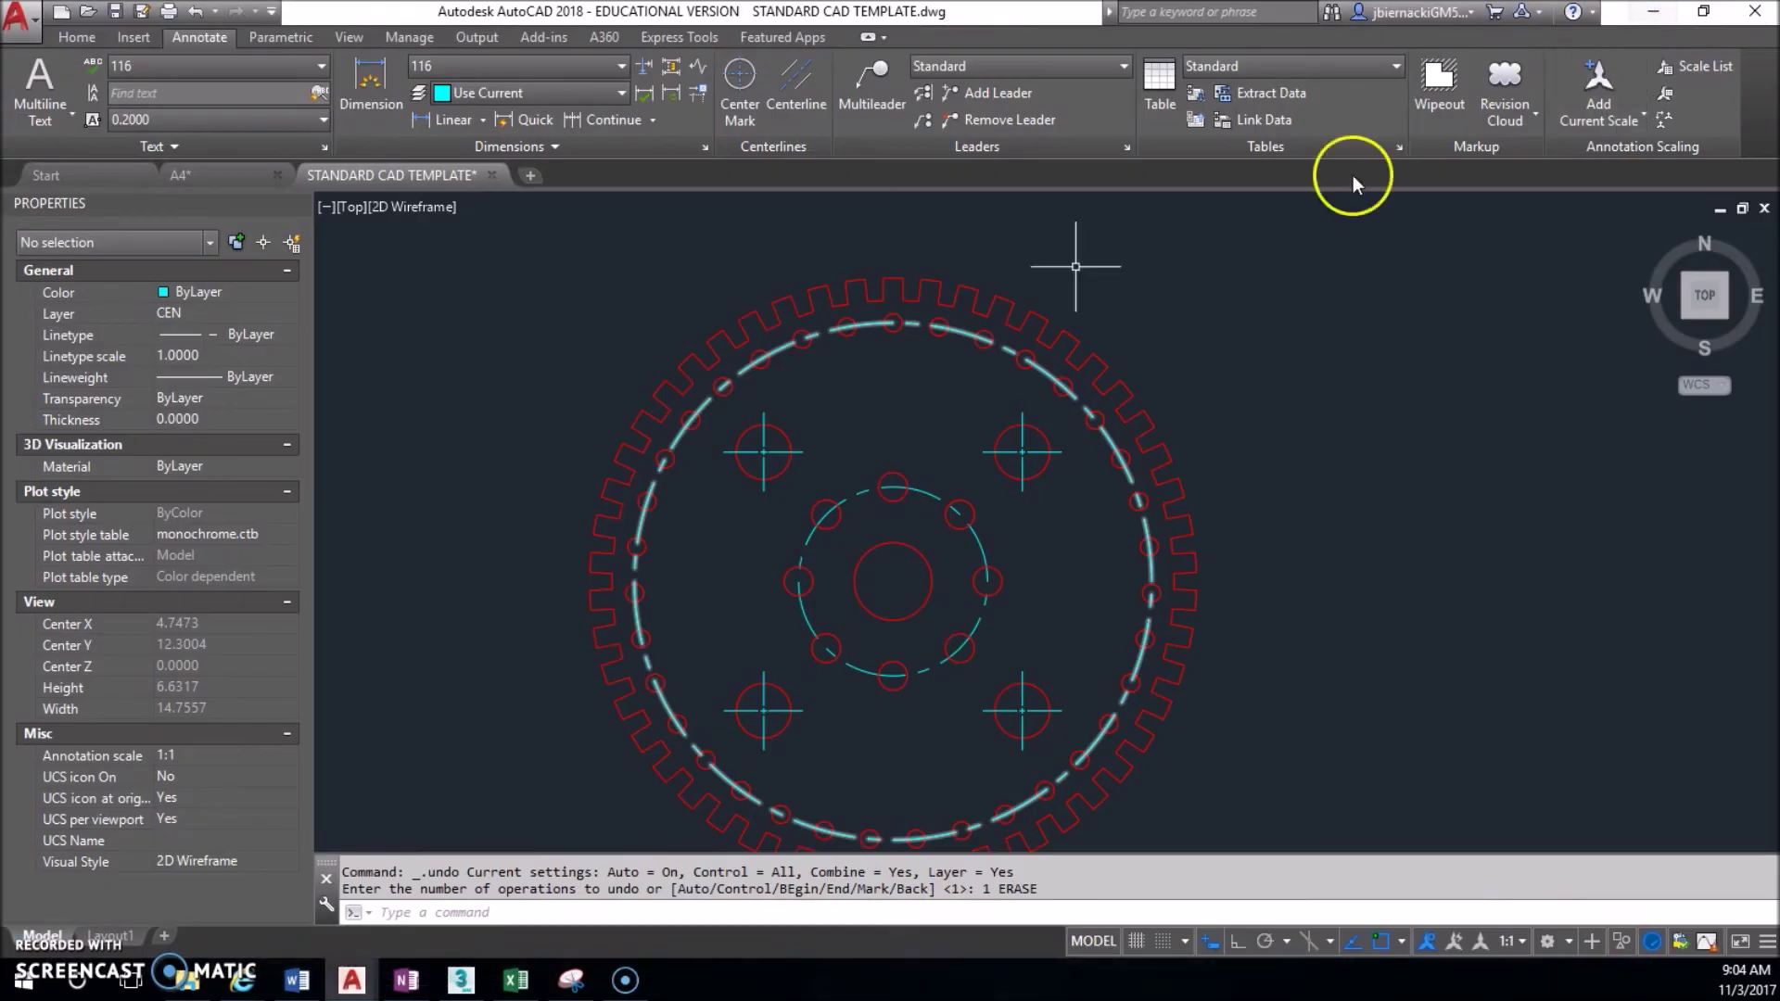
click(741, 97)
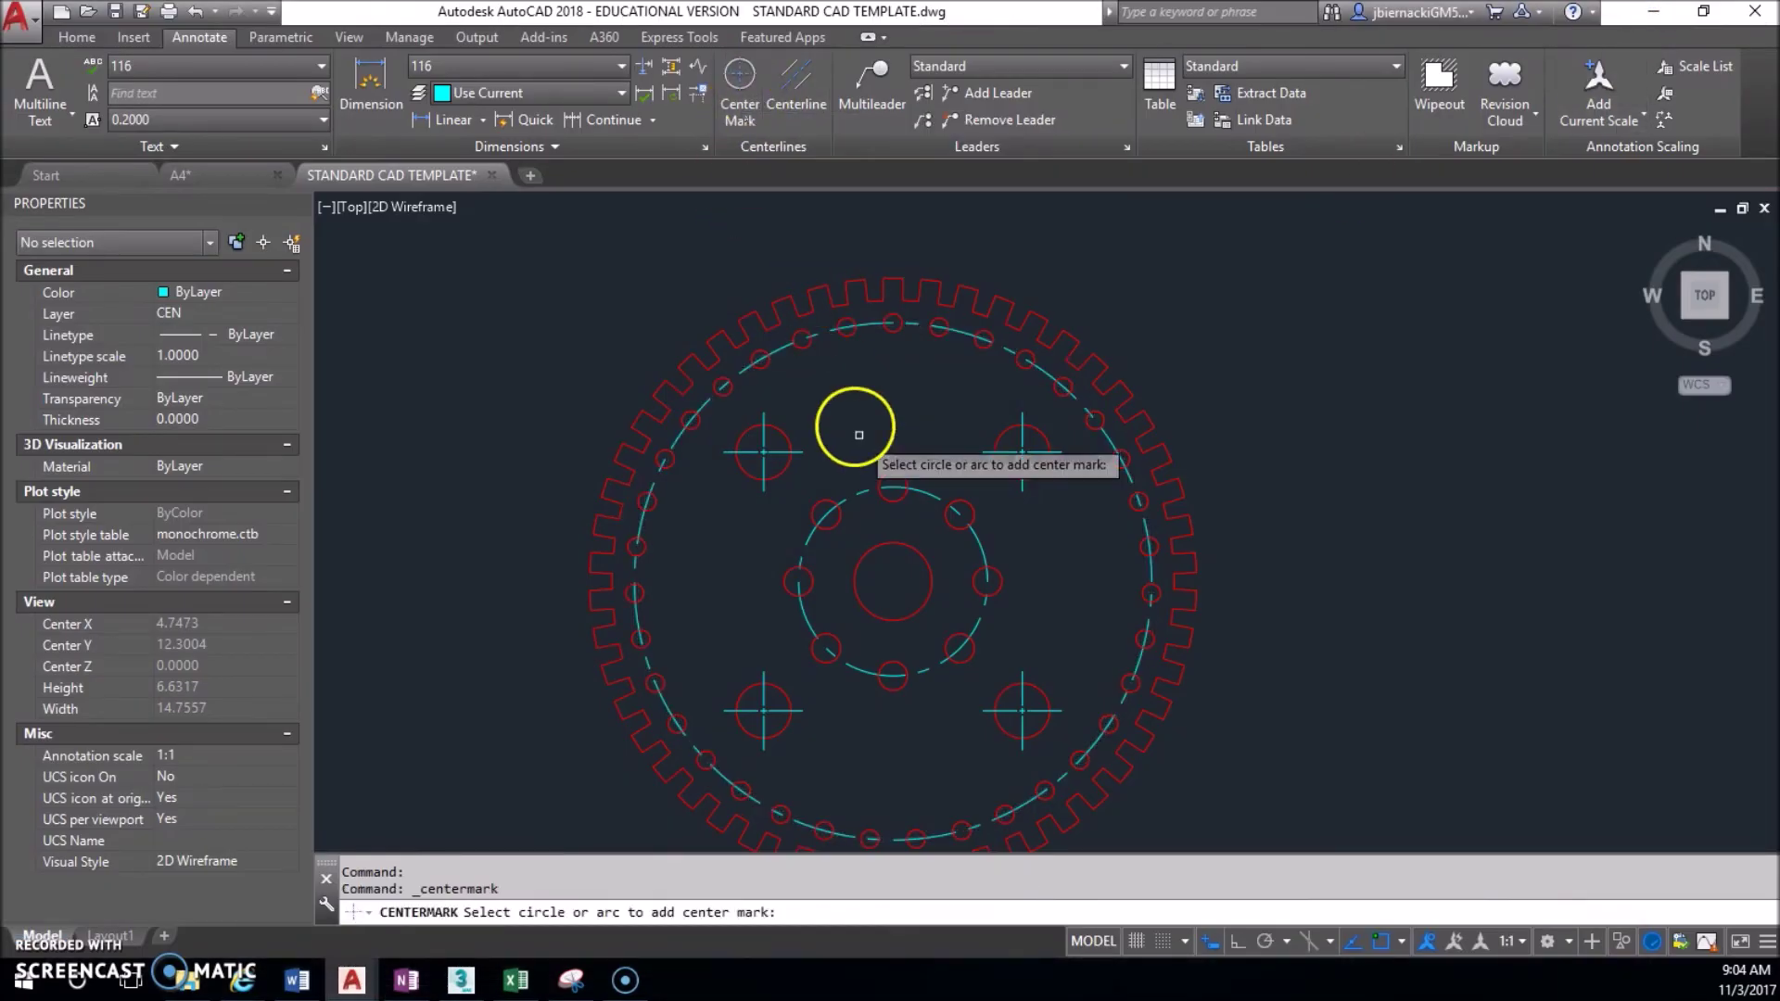
click(913, 550)
key(Escape)
click(915, 601)
click(882, 561)
key(Delete)
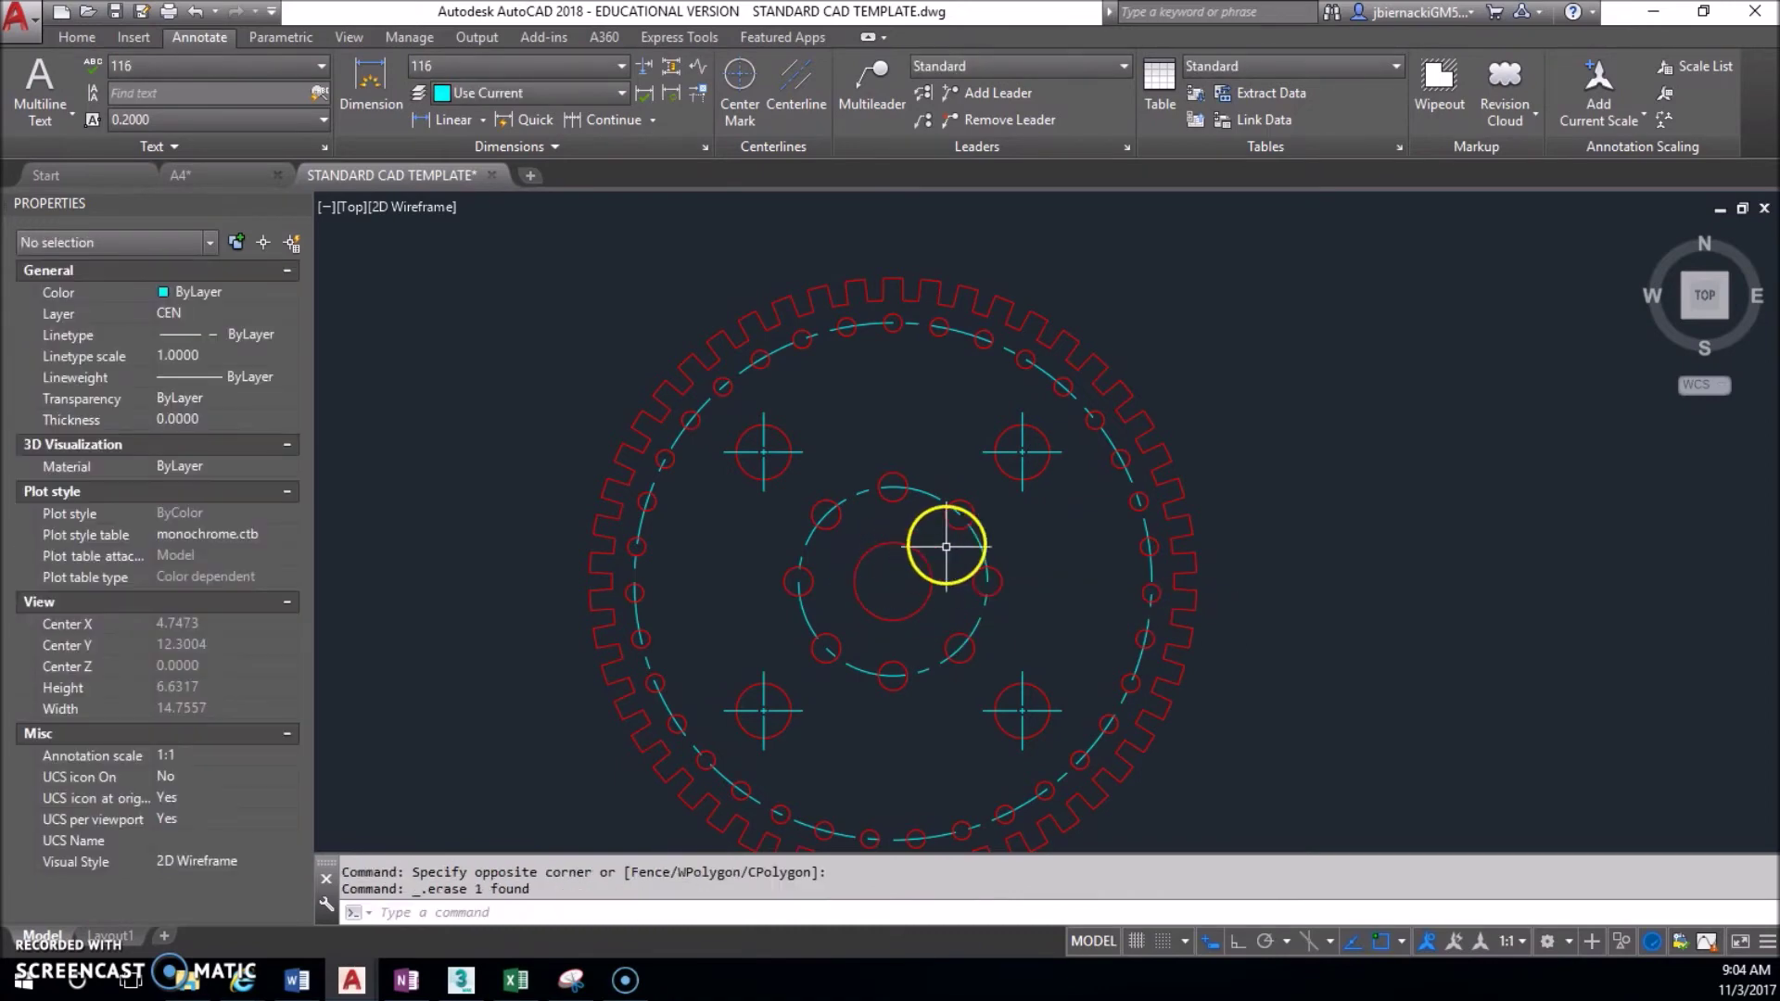
click(900, 547)
click(925, 489)
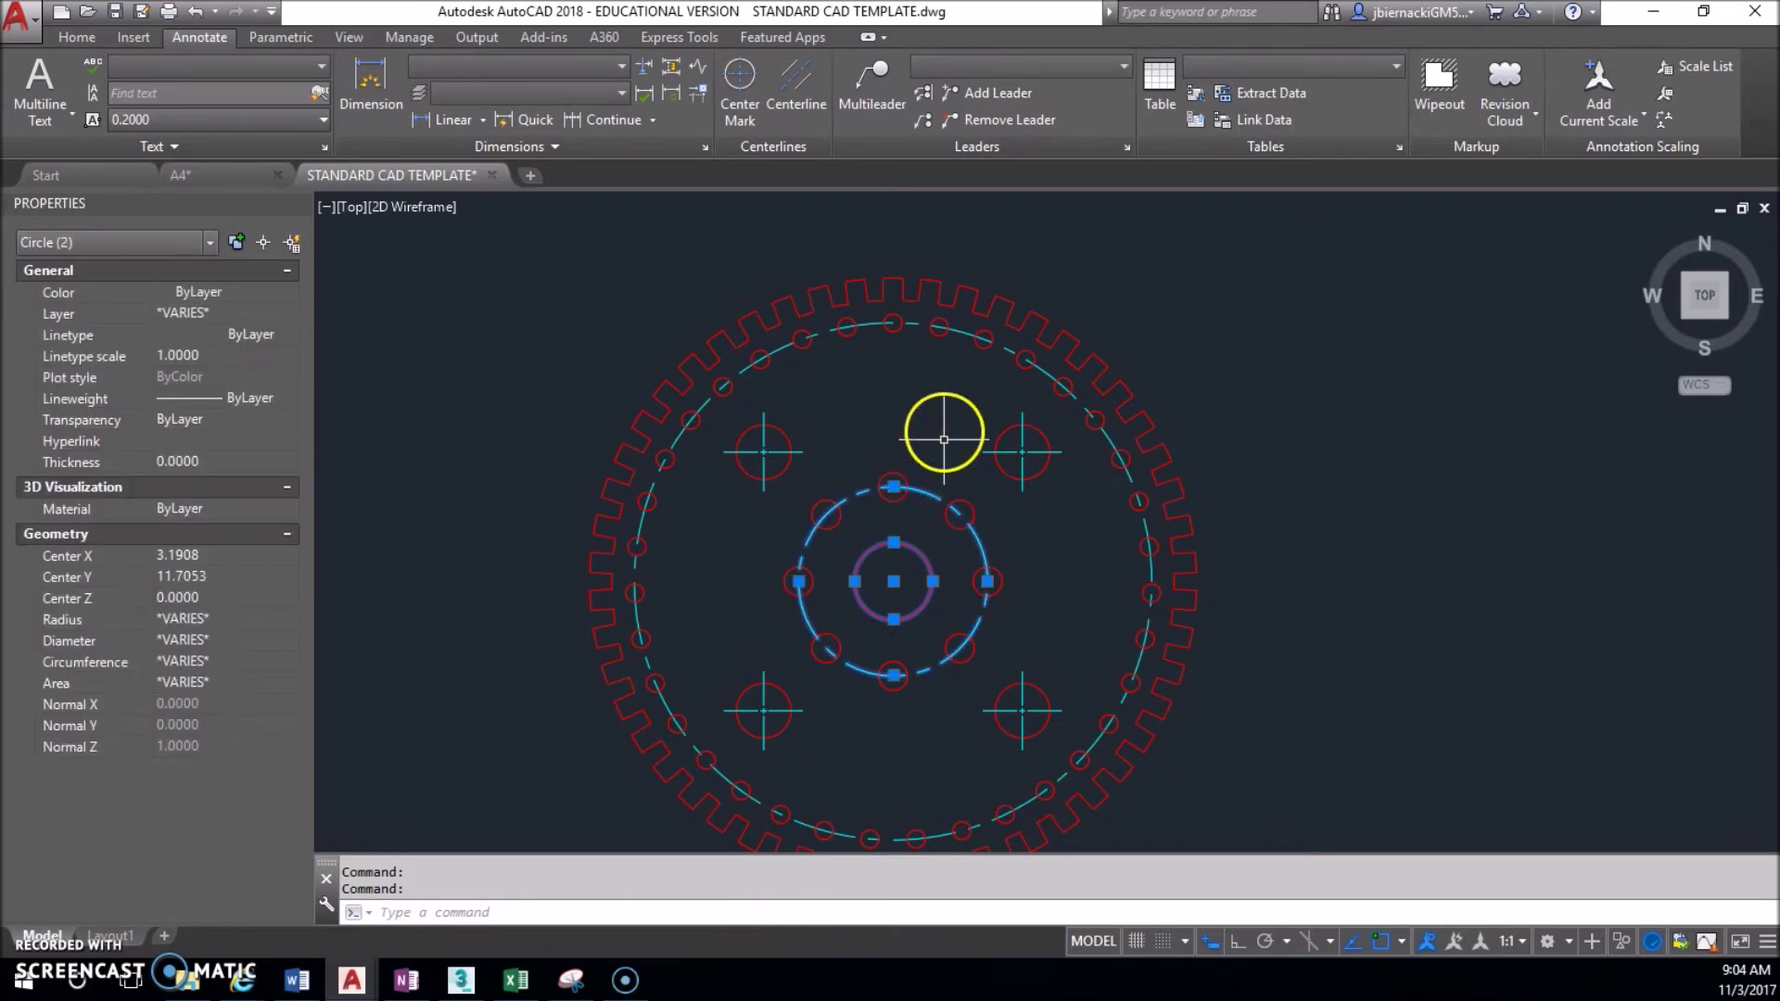
click(958, 329)
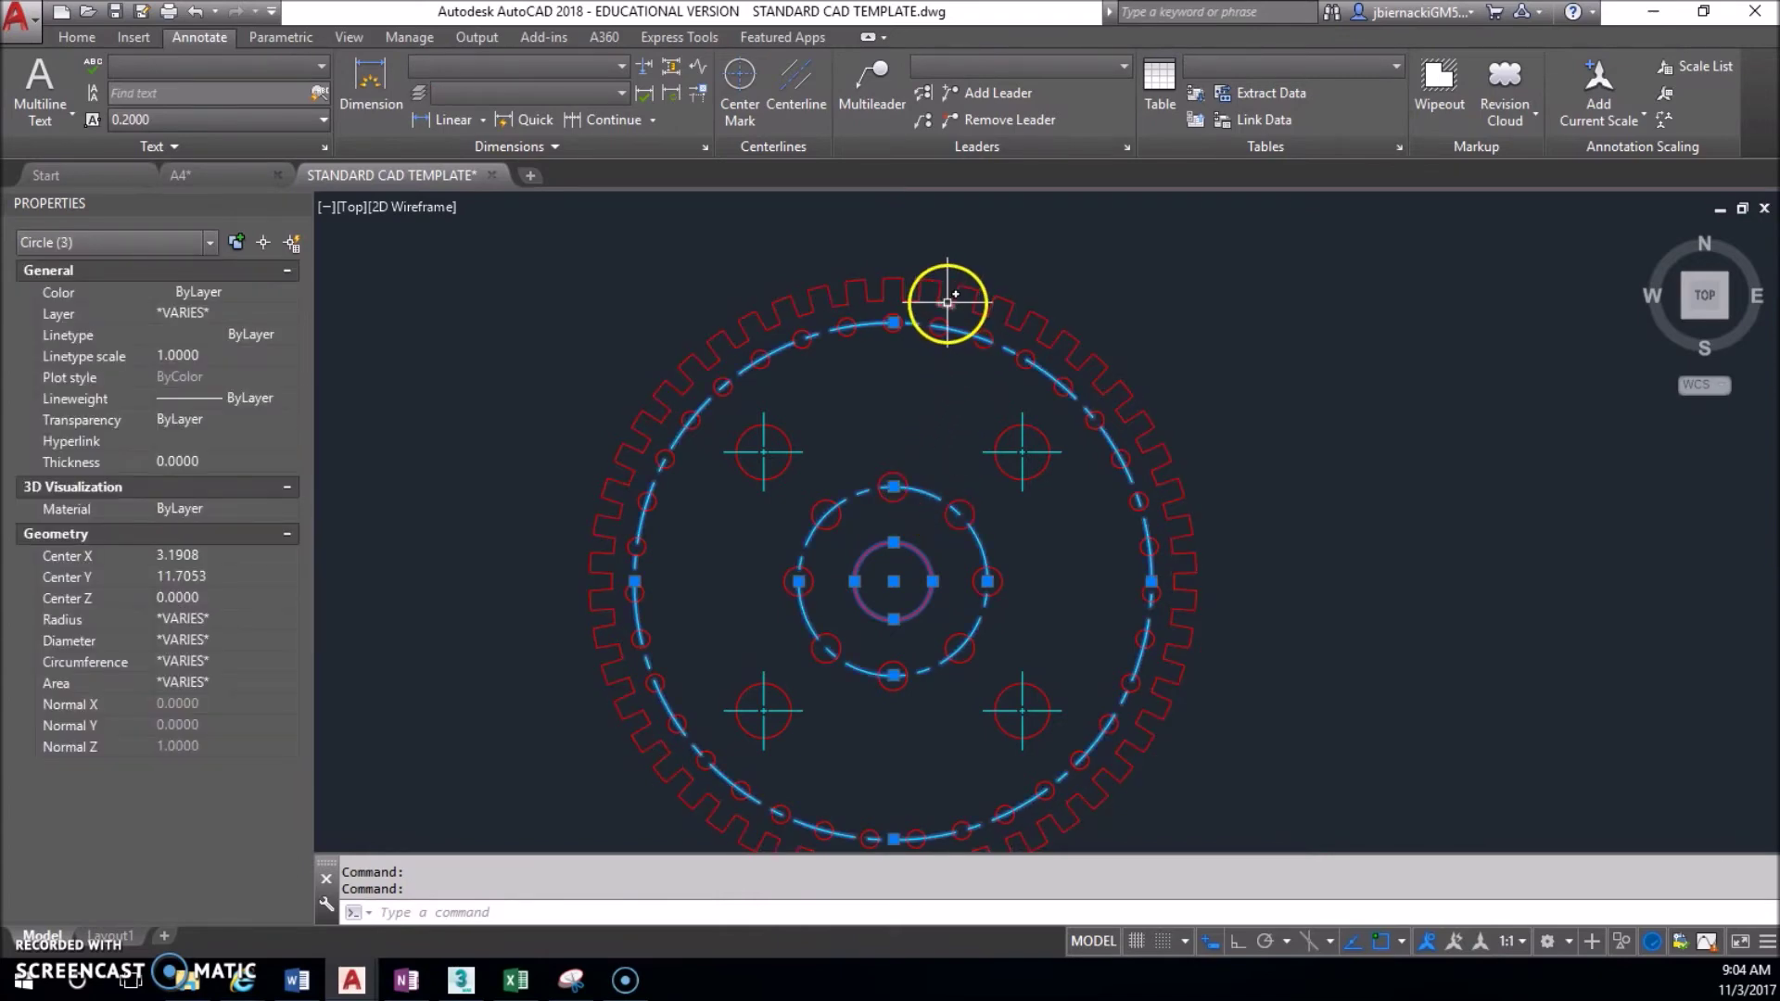
click(946, 289)
click(934, 275)
key(Escape)
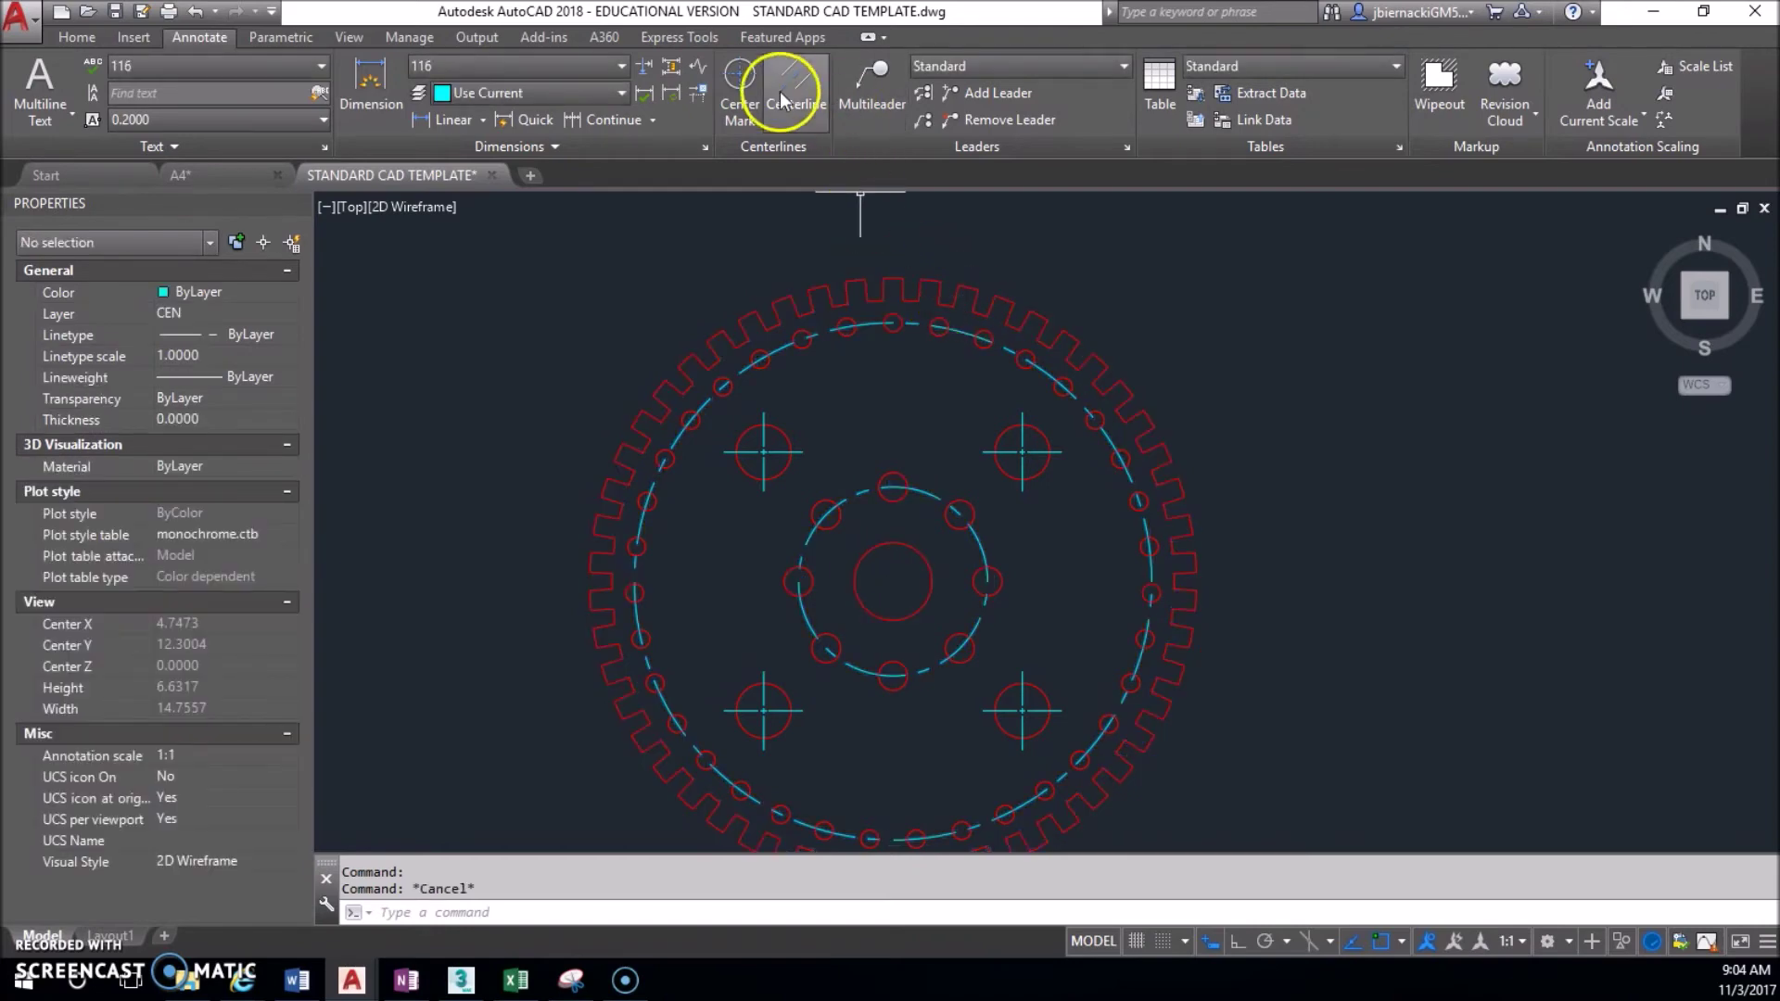
Add a center mark to the gear's outer edge by selecting the tip of its topmost tooth.
click(737, 74)
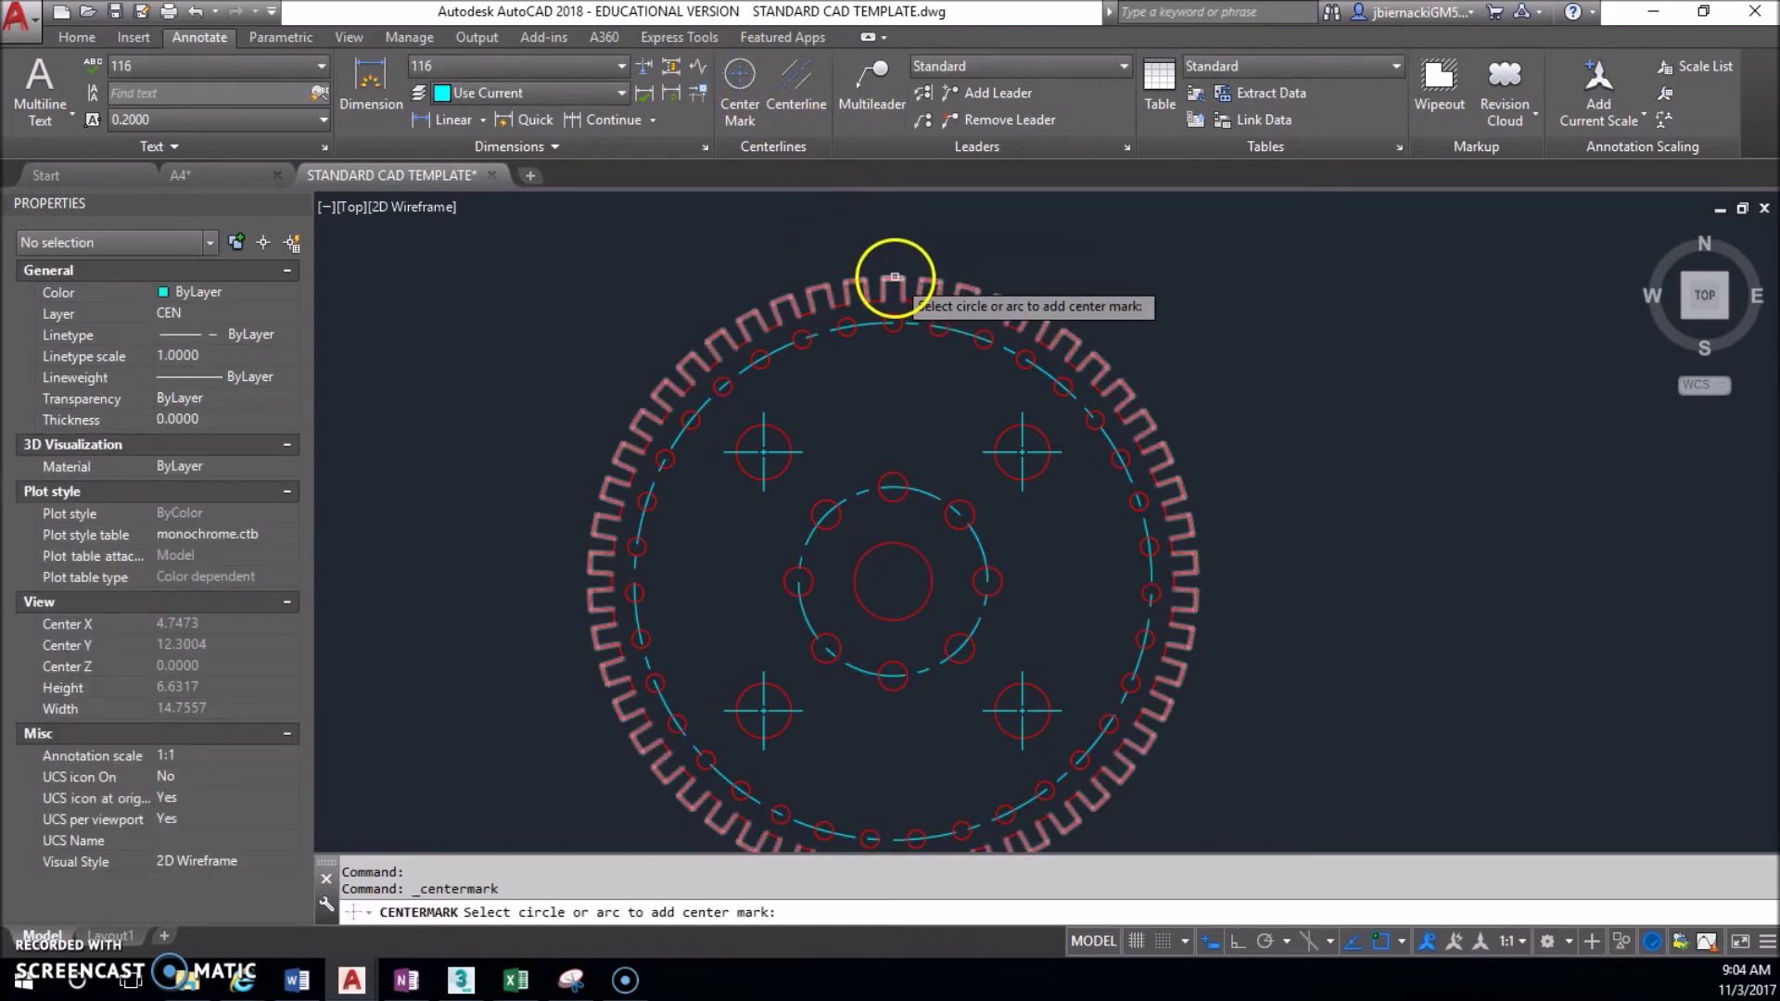
scroll(893, 277, up, 6)
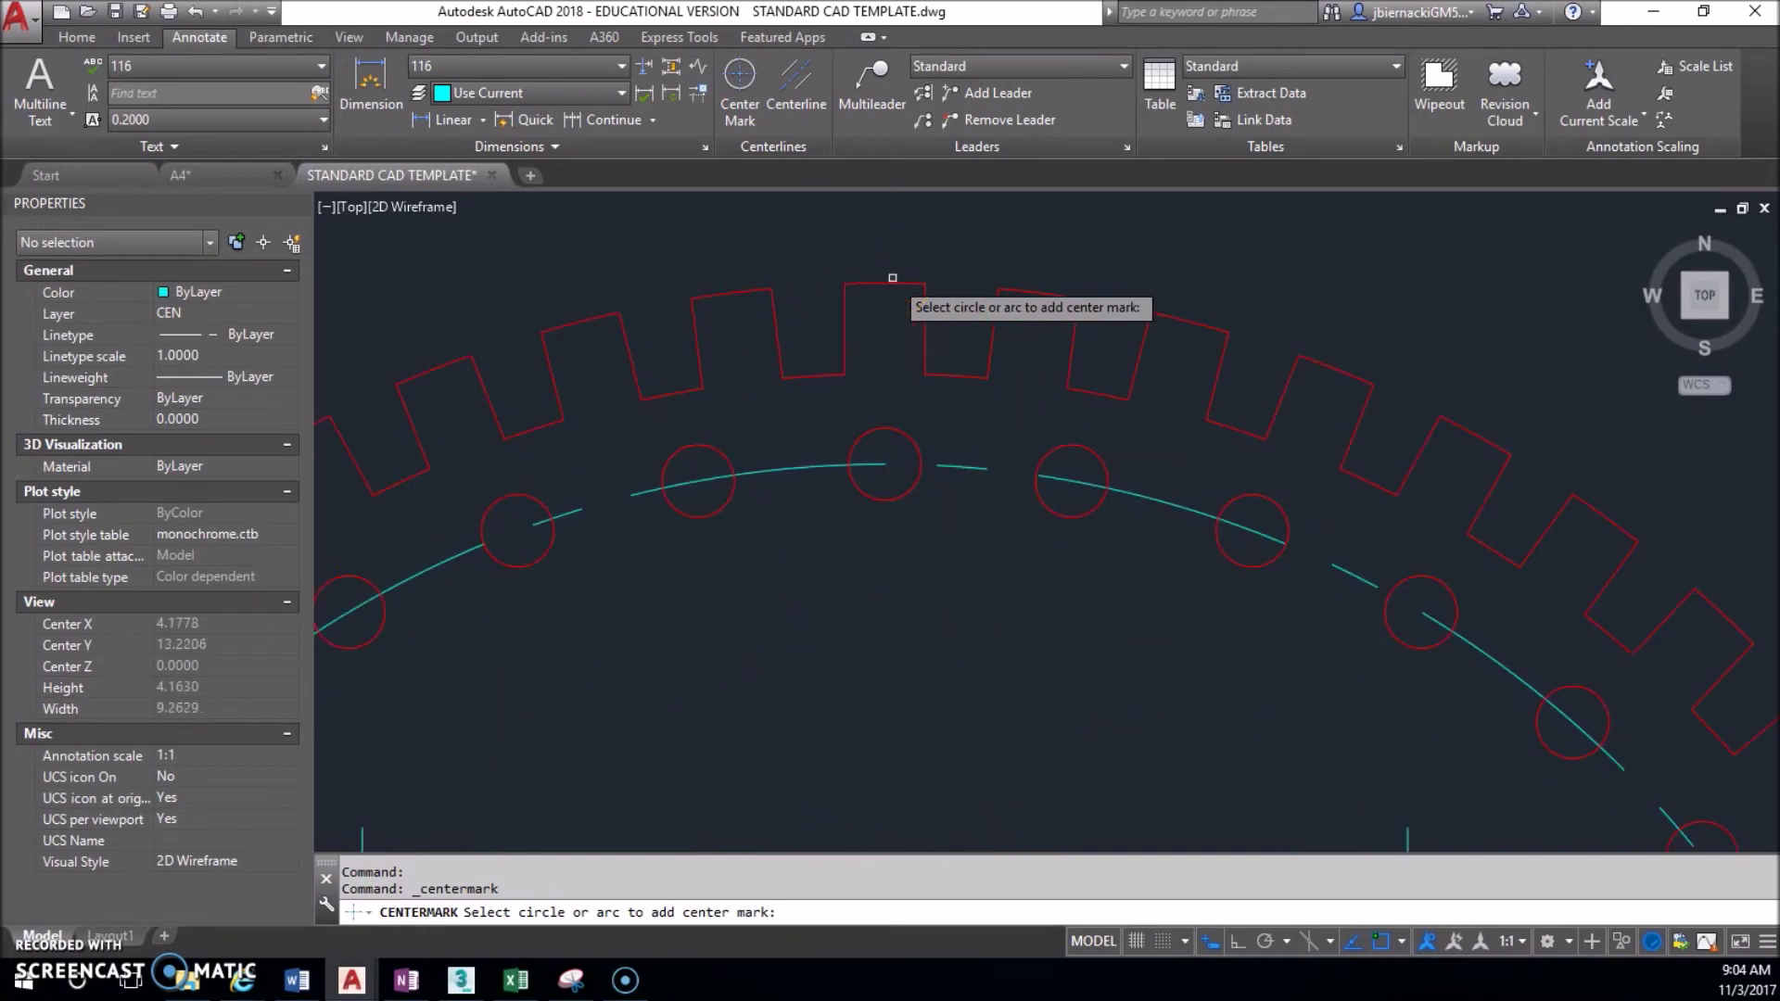
scroll(889, 284, down, 6)
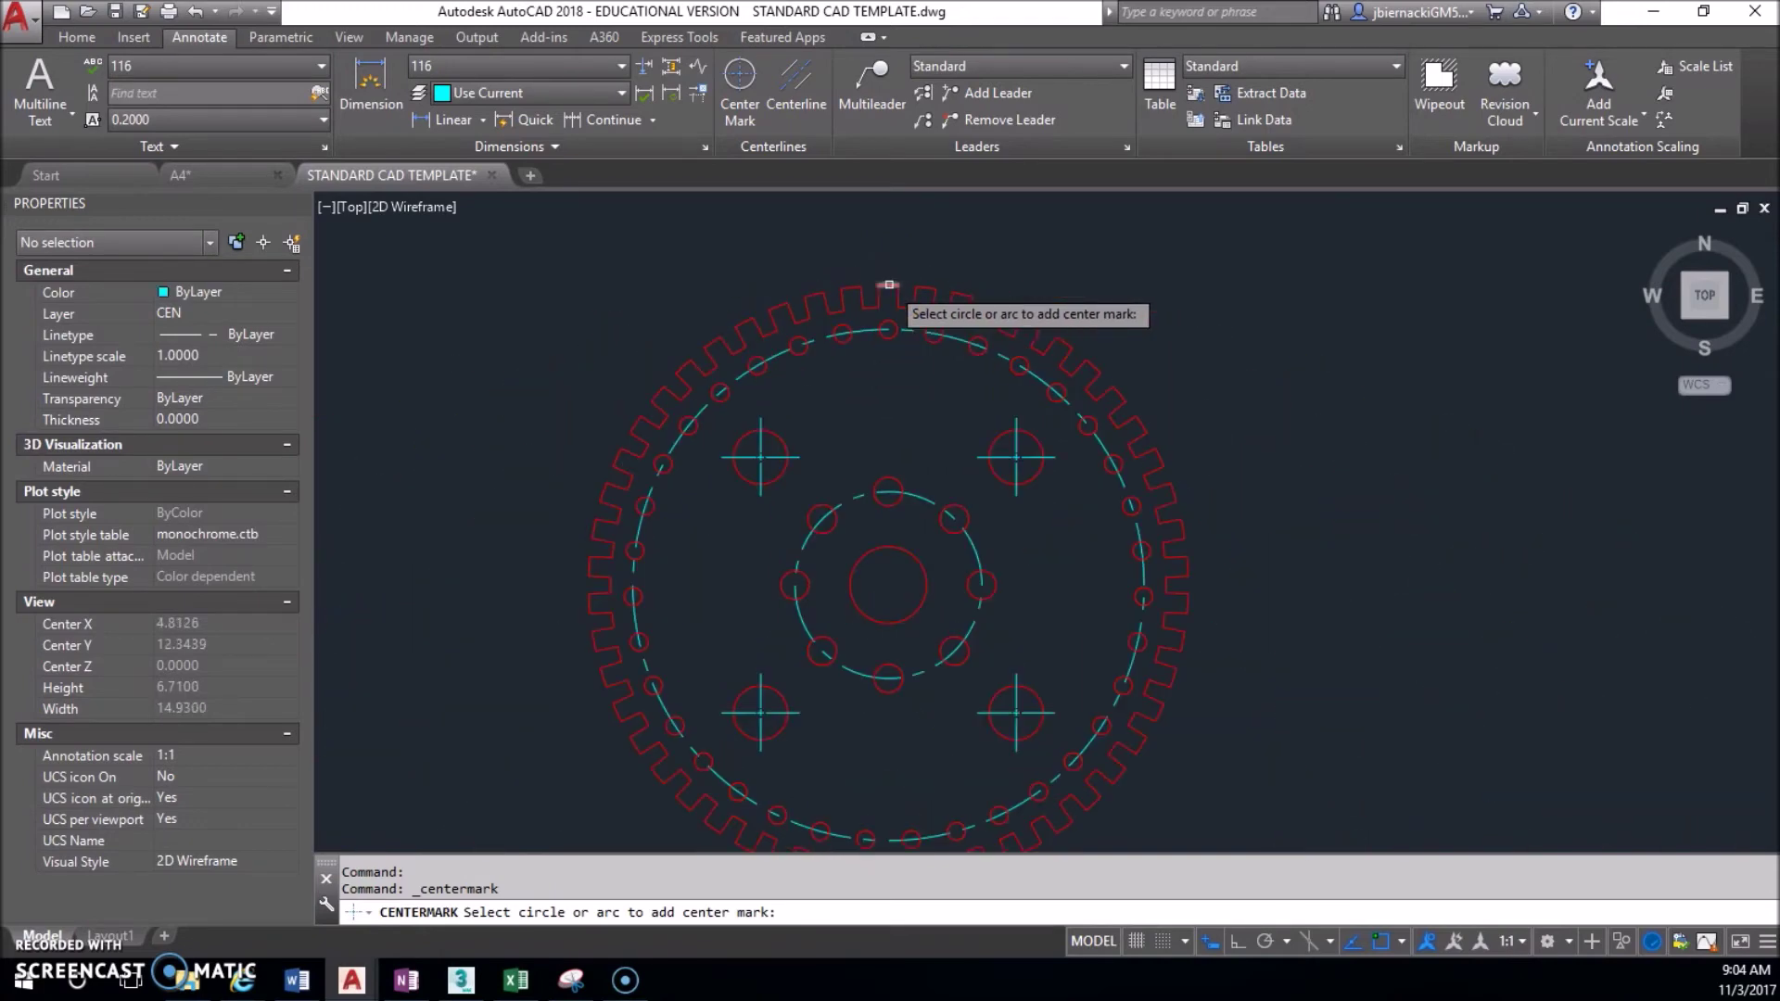
click(889, 284)
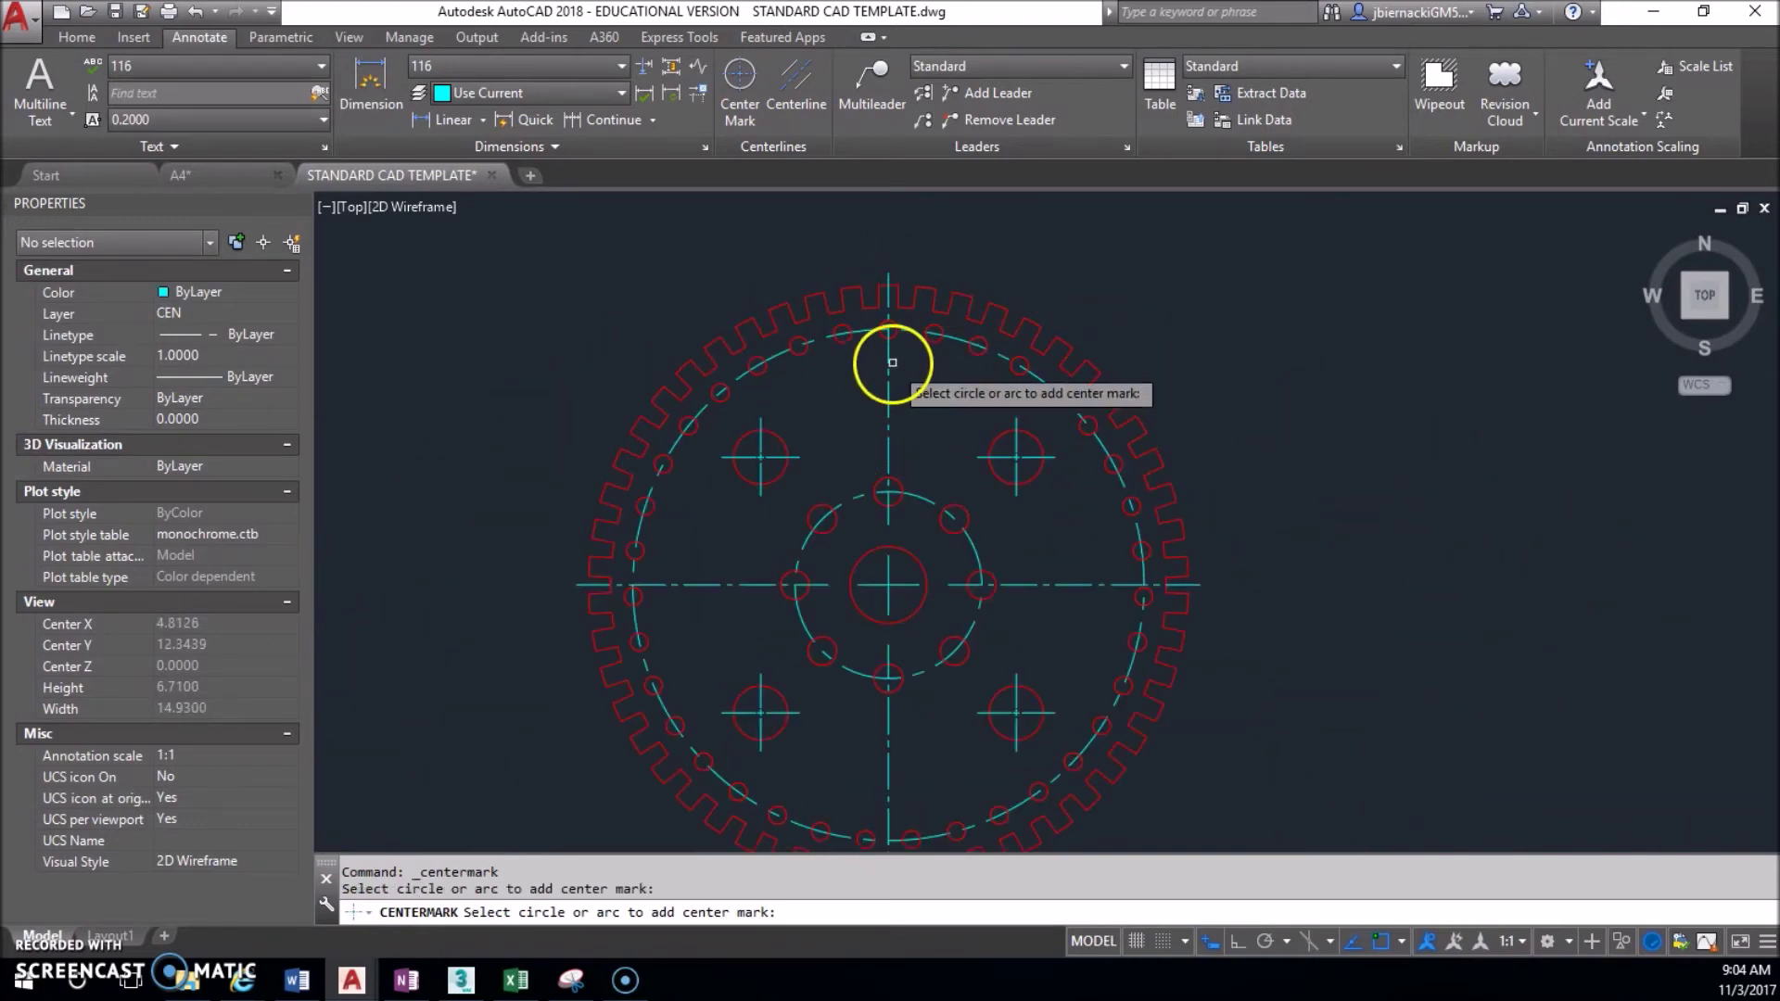
key(Escape)
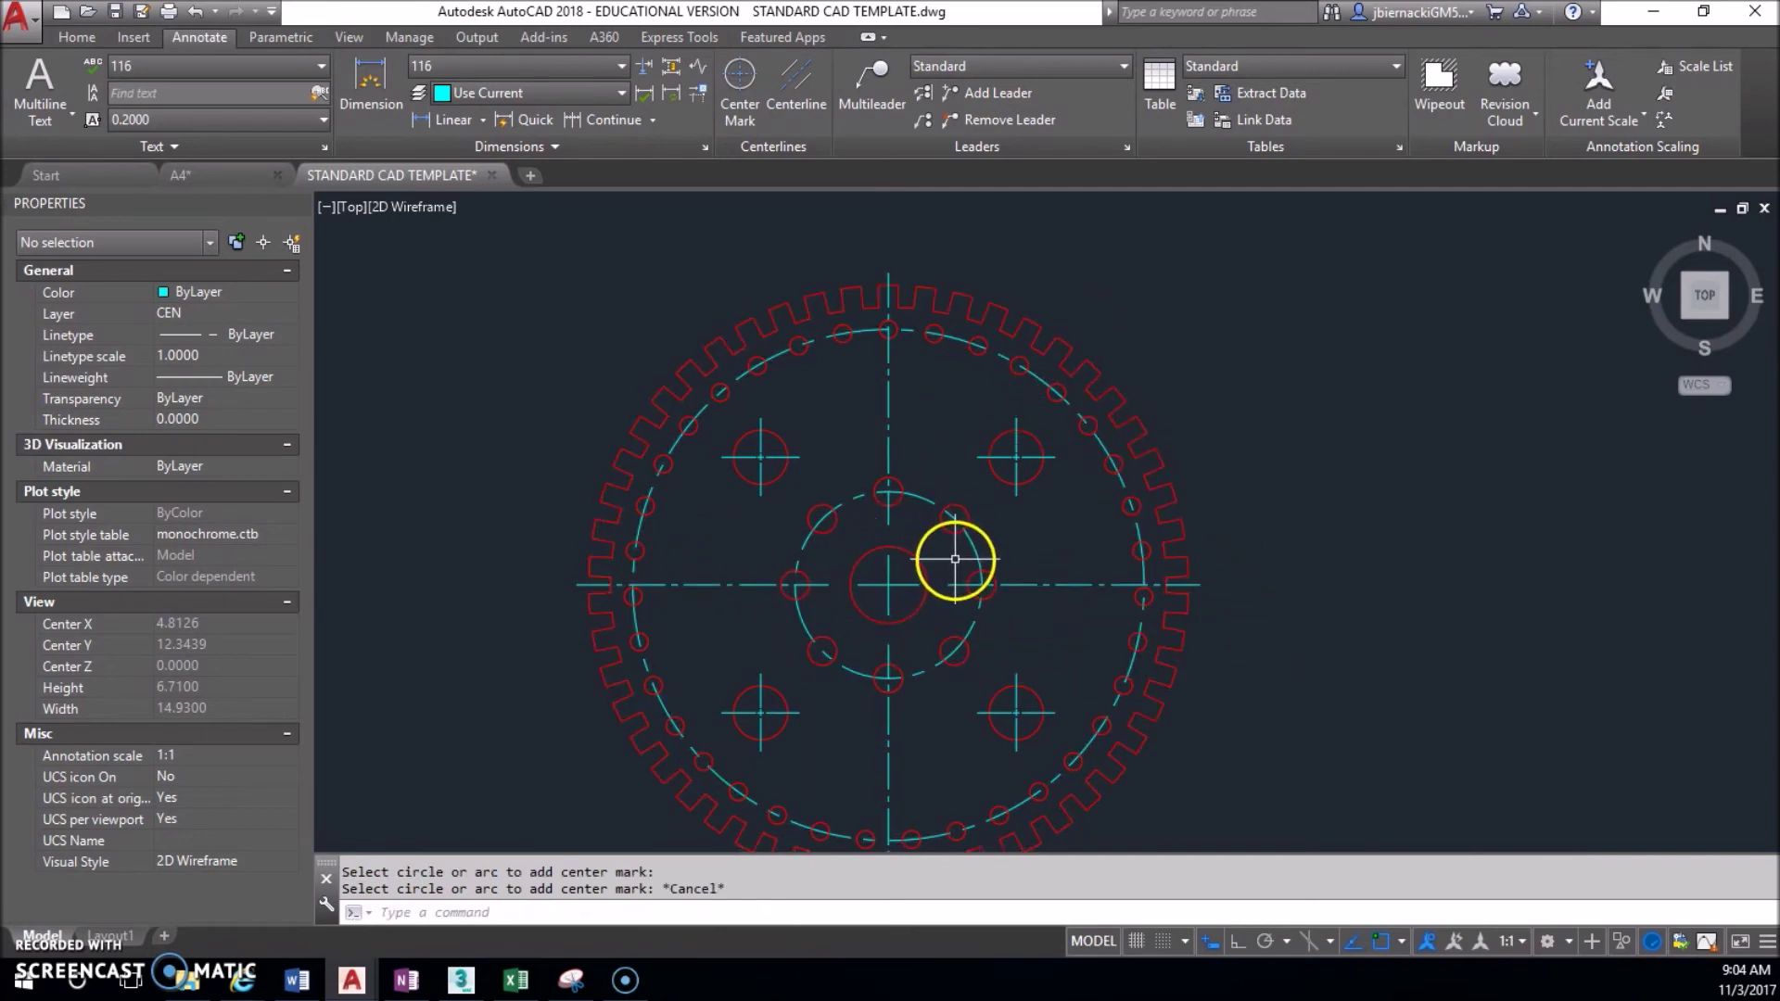
Switch to OneNote to check the dimensions required on the gear drawing, and return to AutoCAD.
middle_drag(1381, 531, 1349, 428)
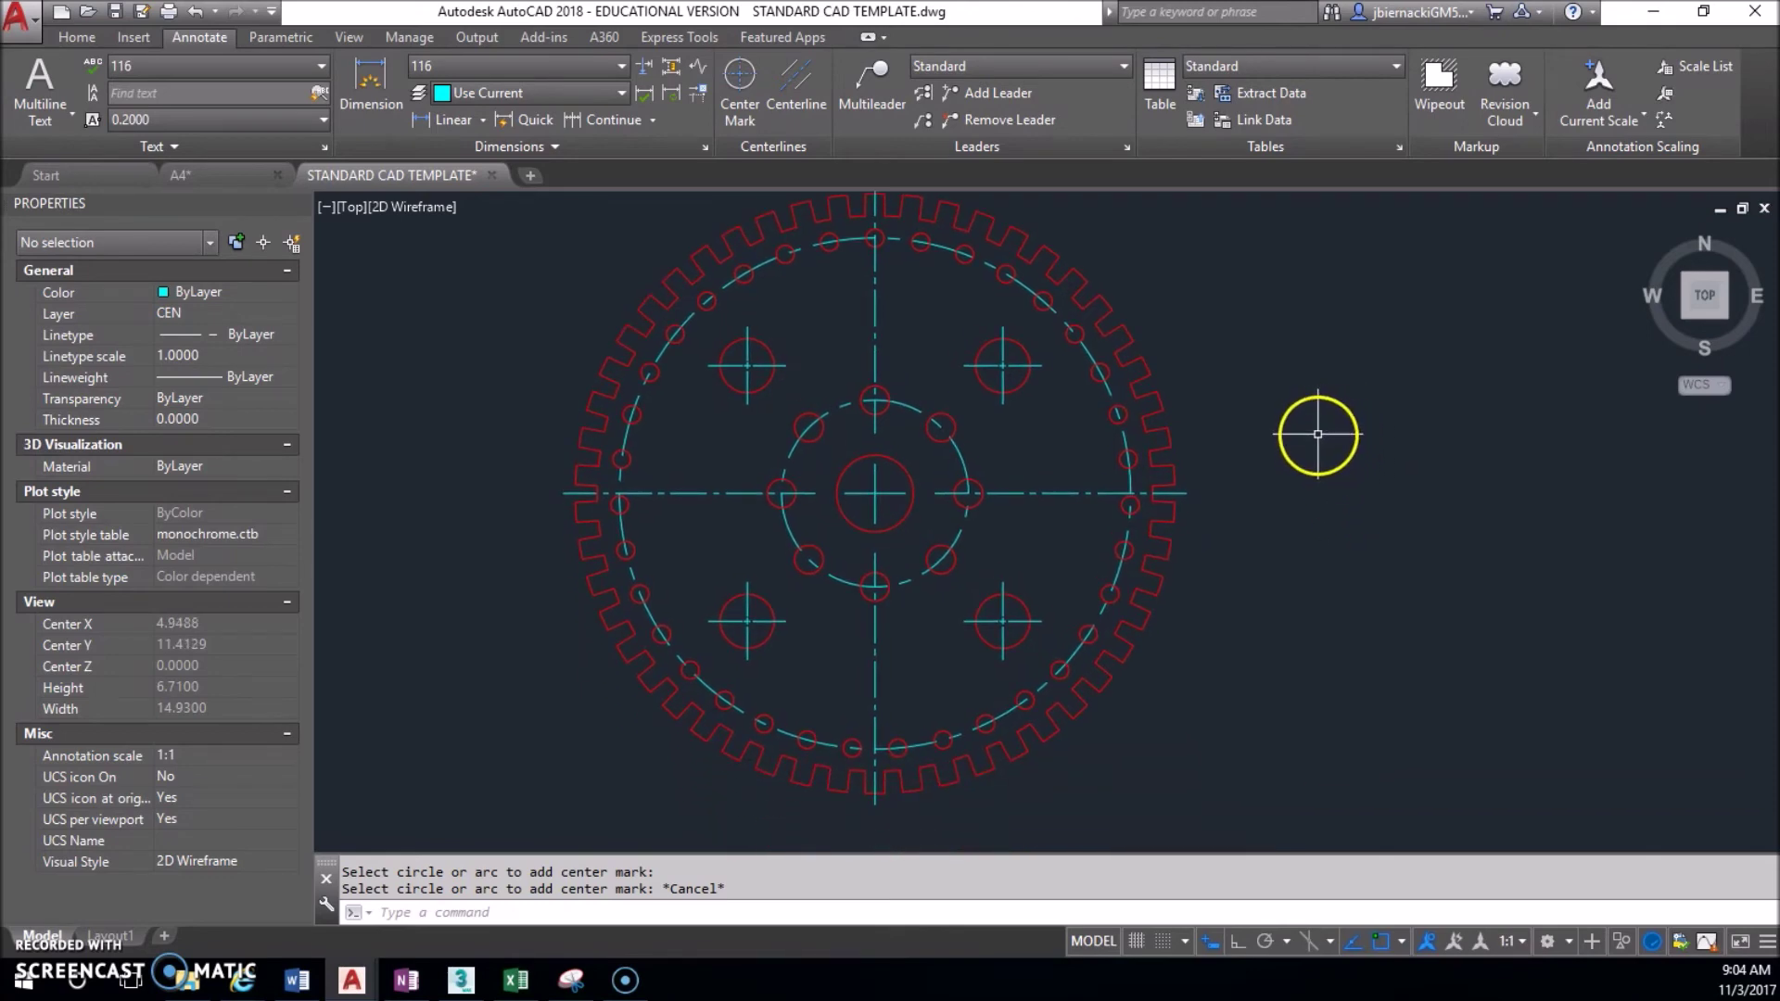
mouse_move(1325, 501)
middle_down()
mouse_move(1302, 575)
mouse_move(1308, 532)
middle_up()
click(406, 980)
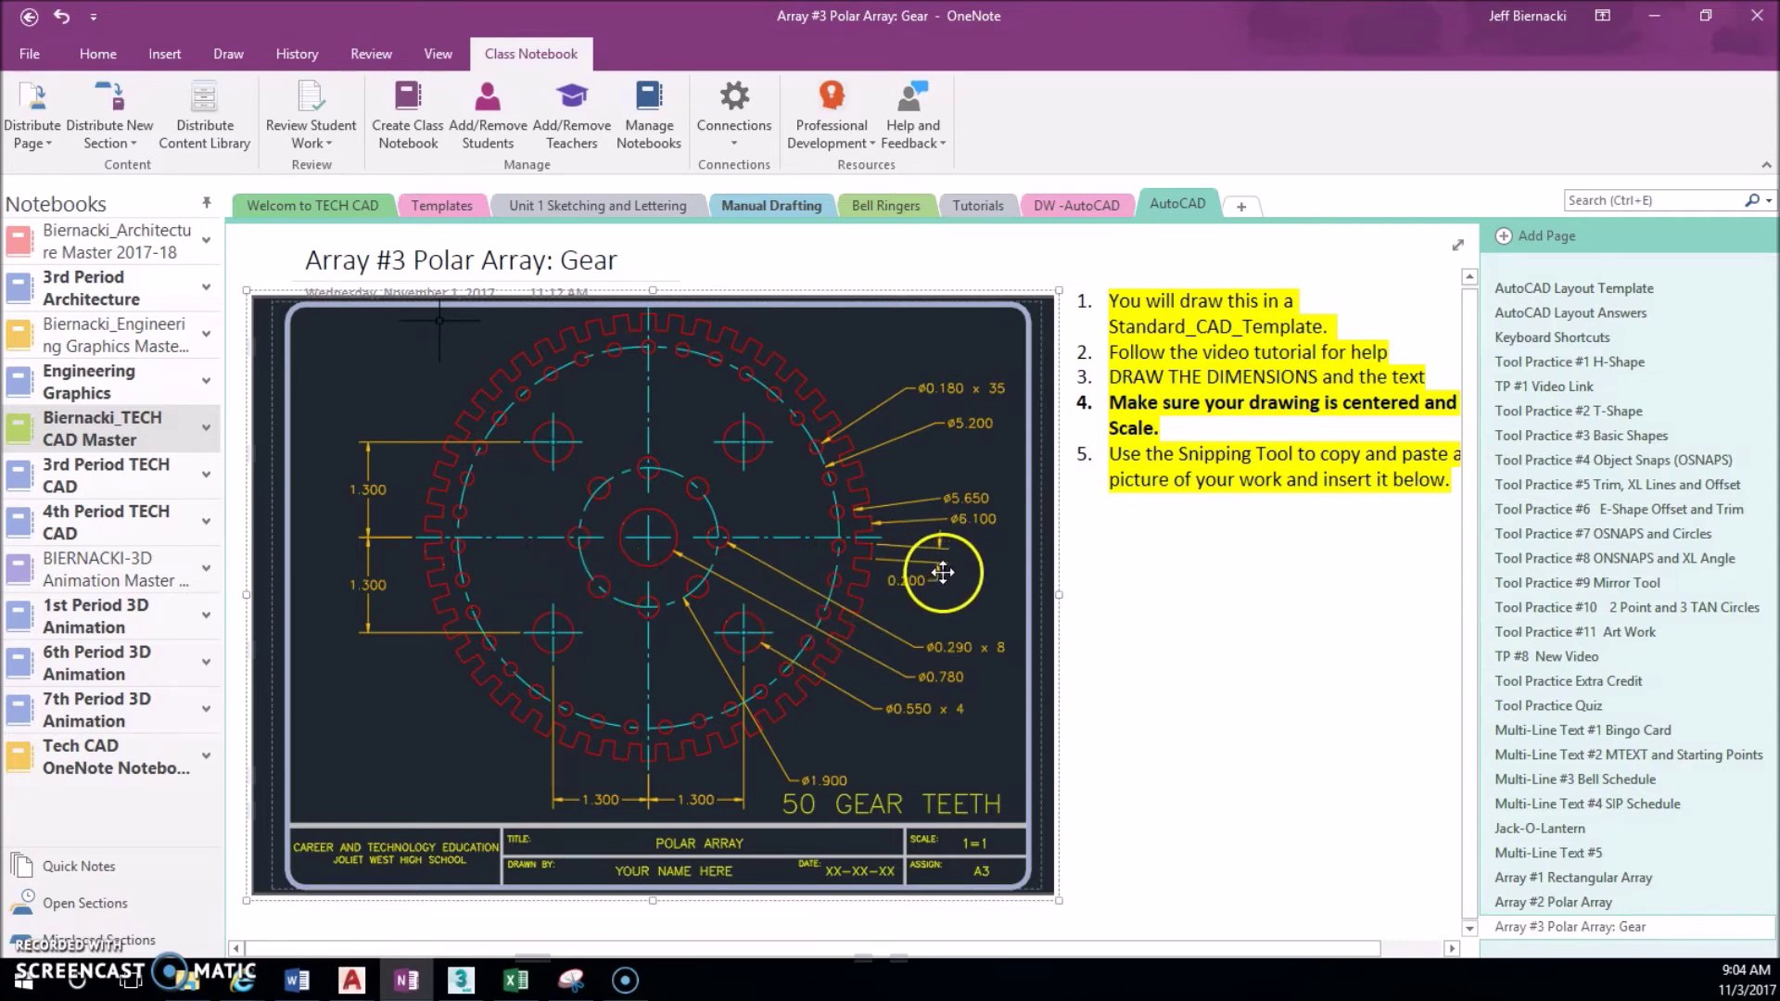
click(1655, 16)
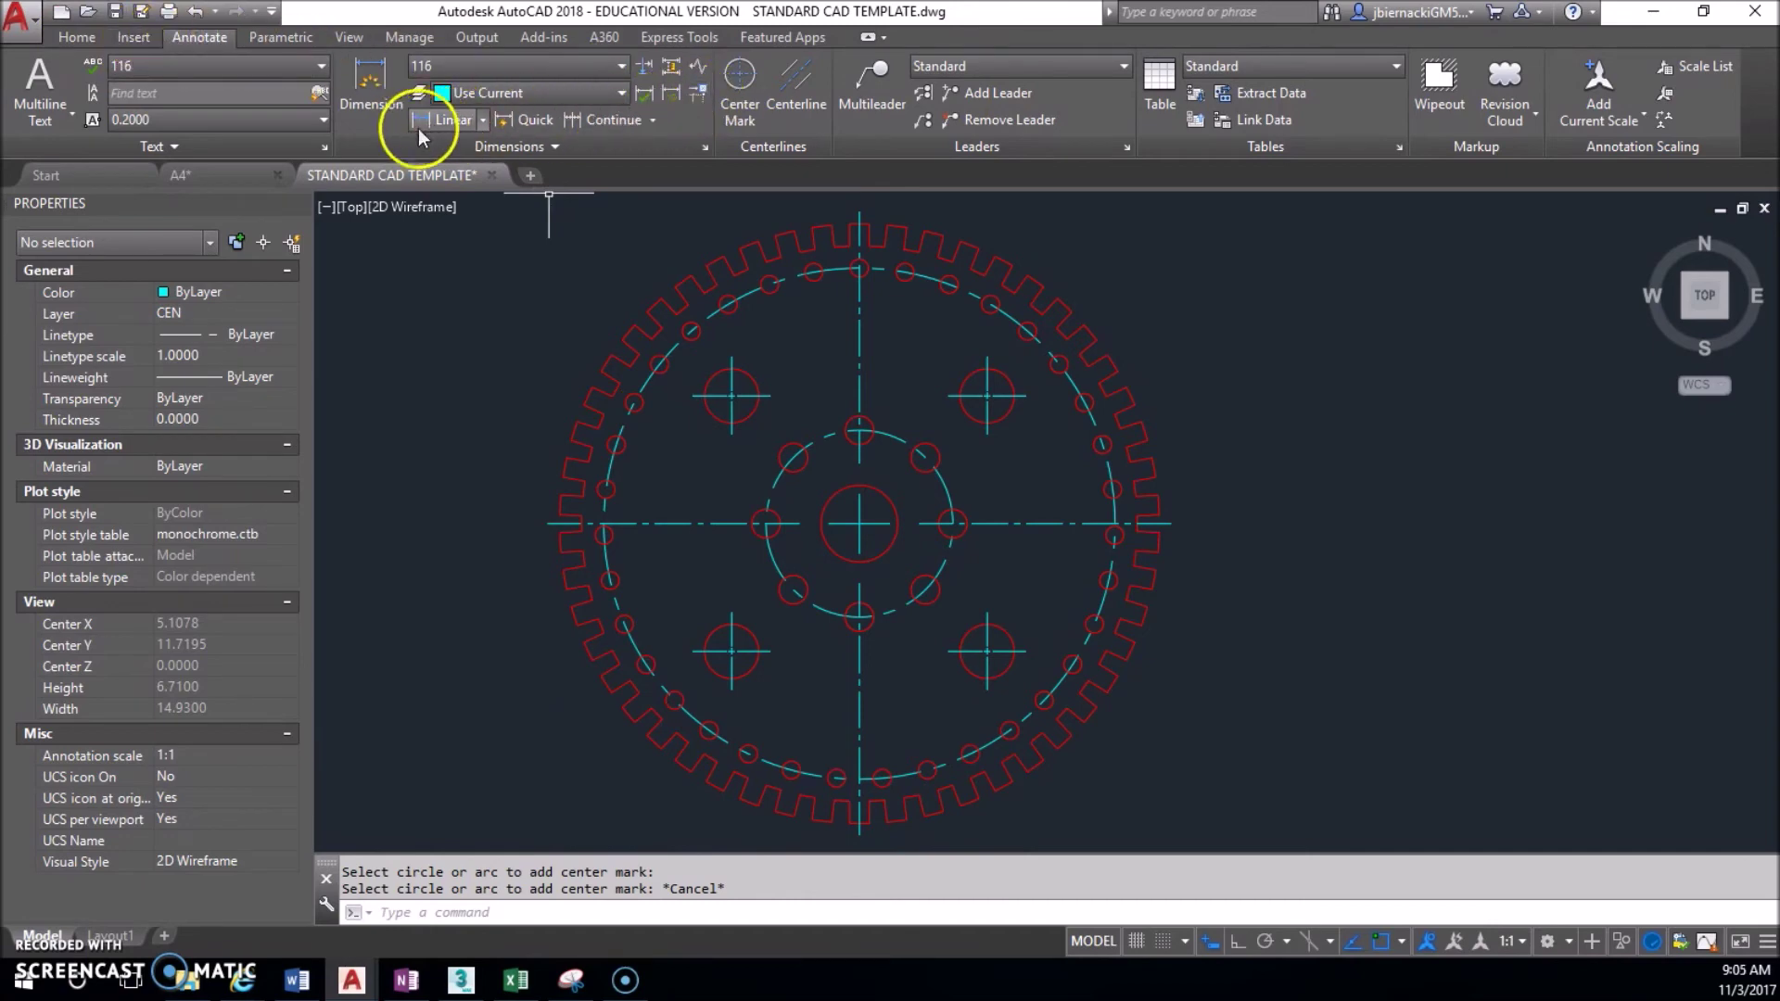
click(483, 120)
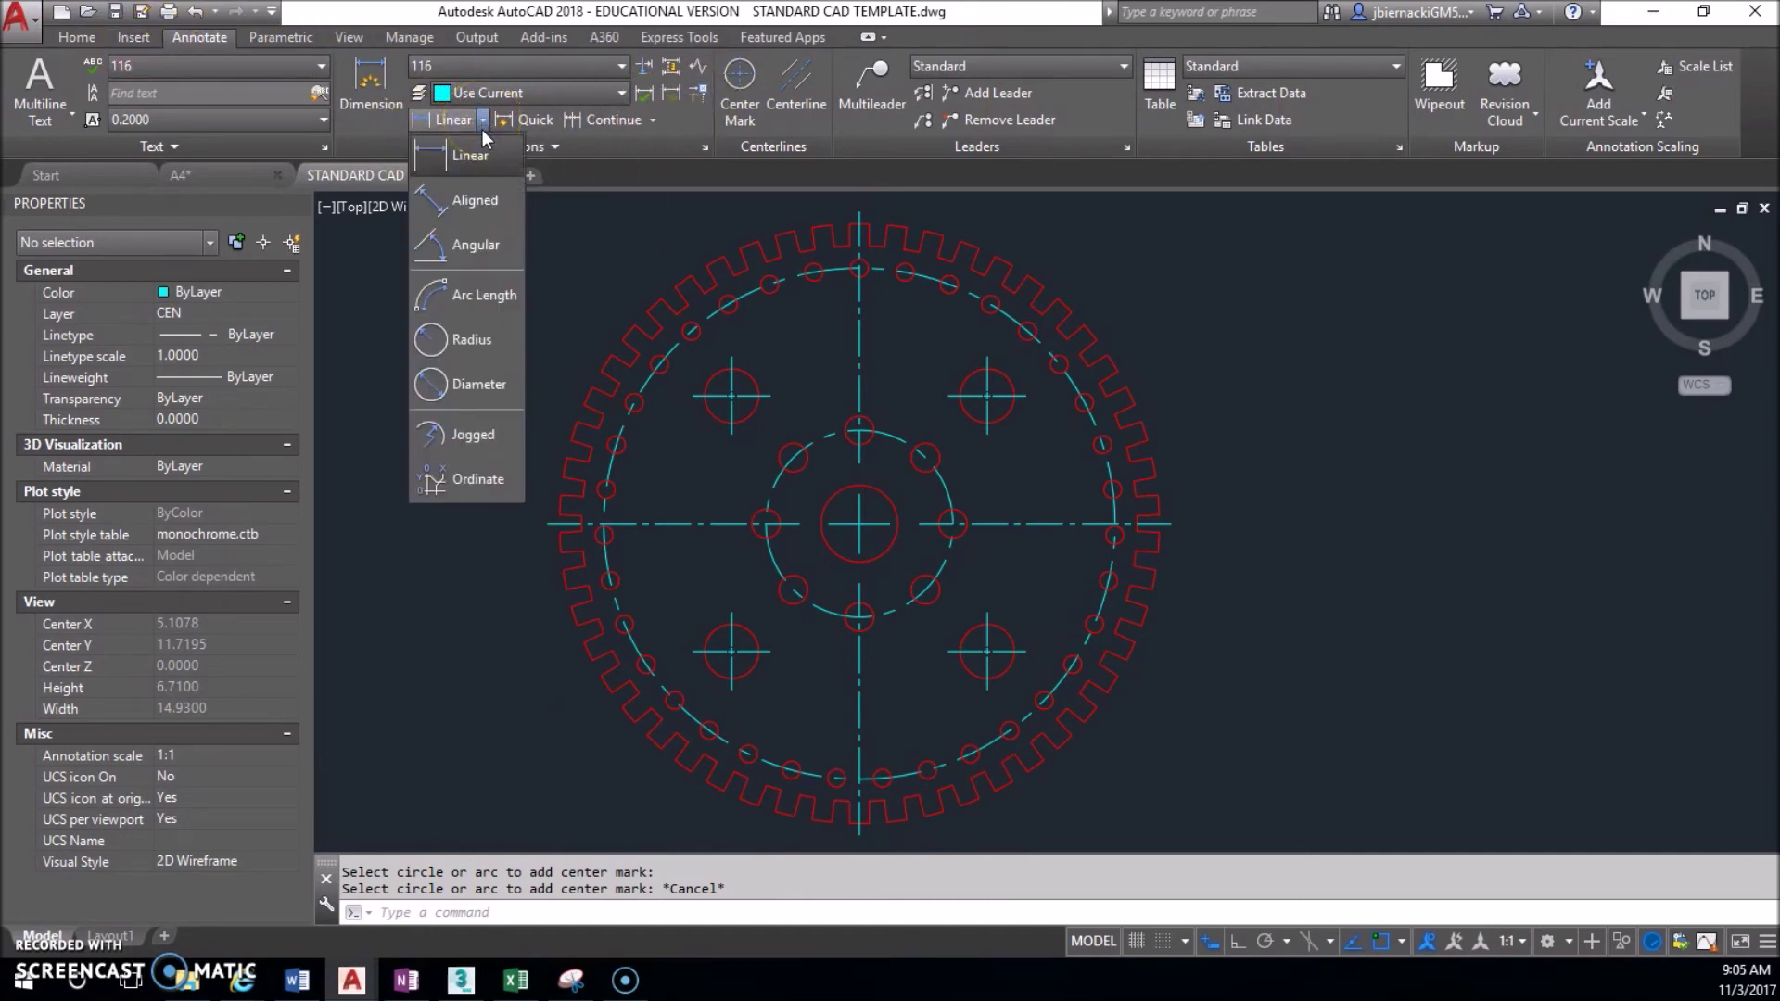
click(473, 155)
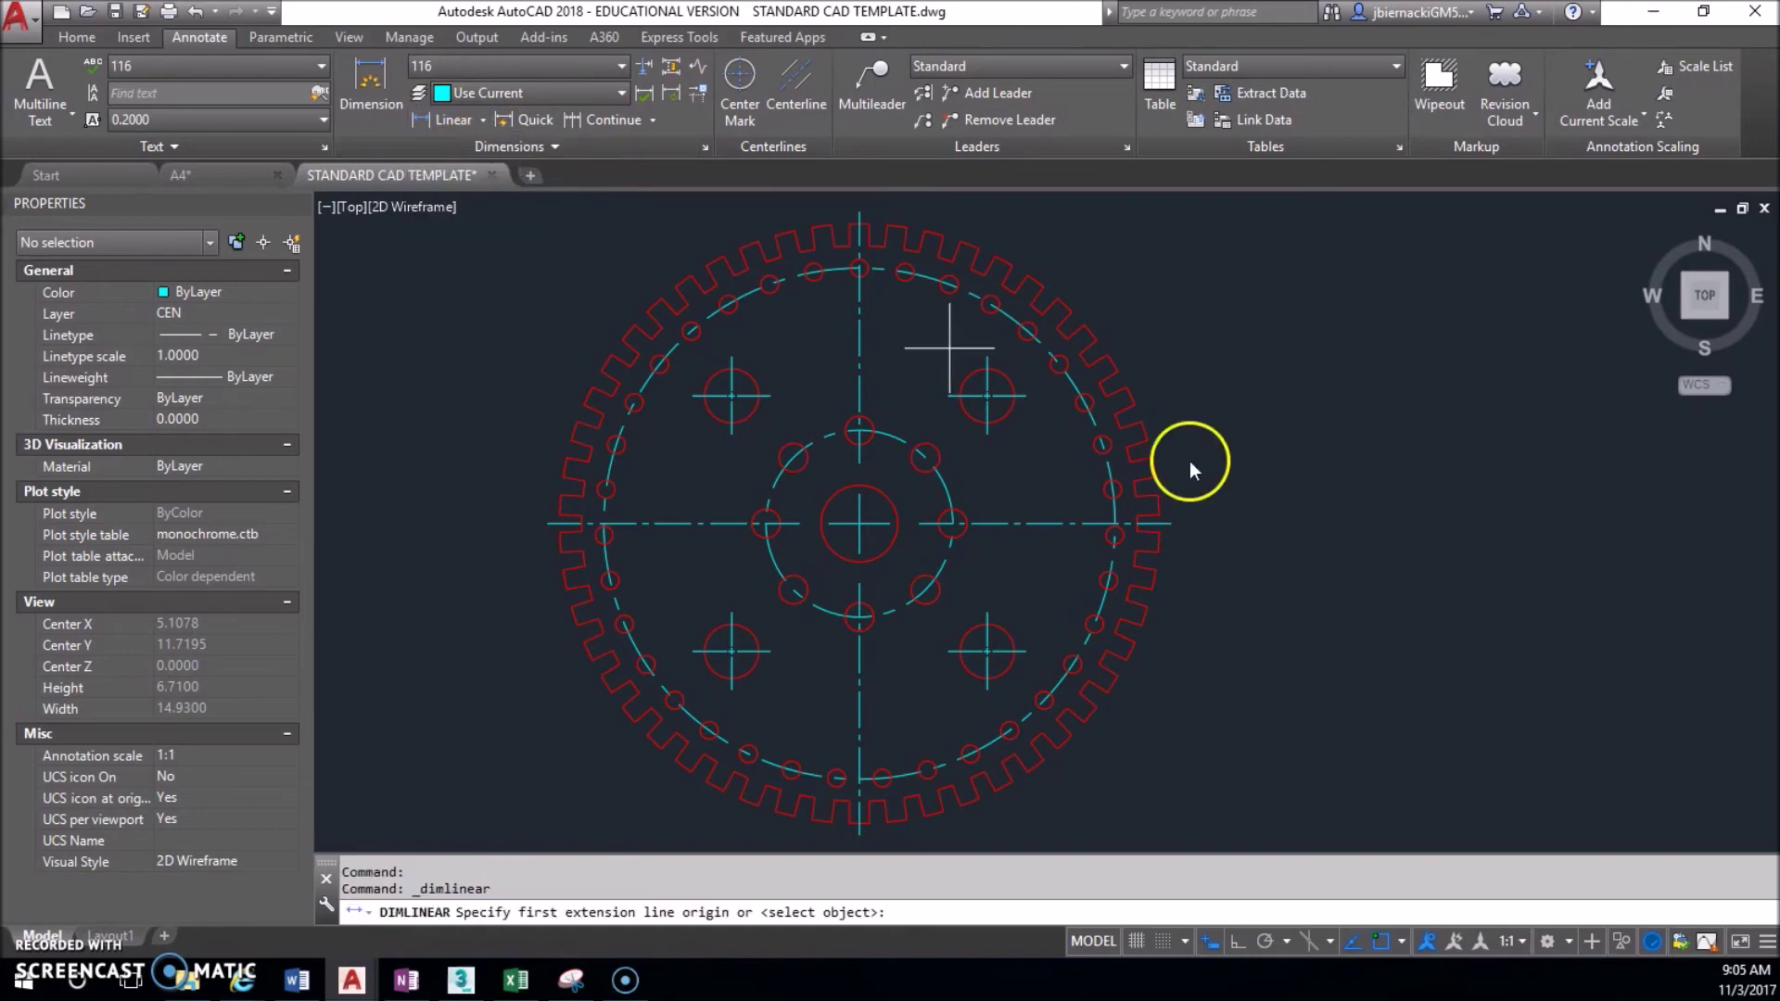
click(1158, 532)
click(1160, 550)
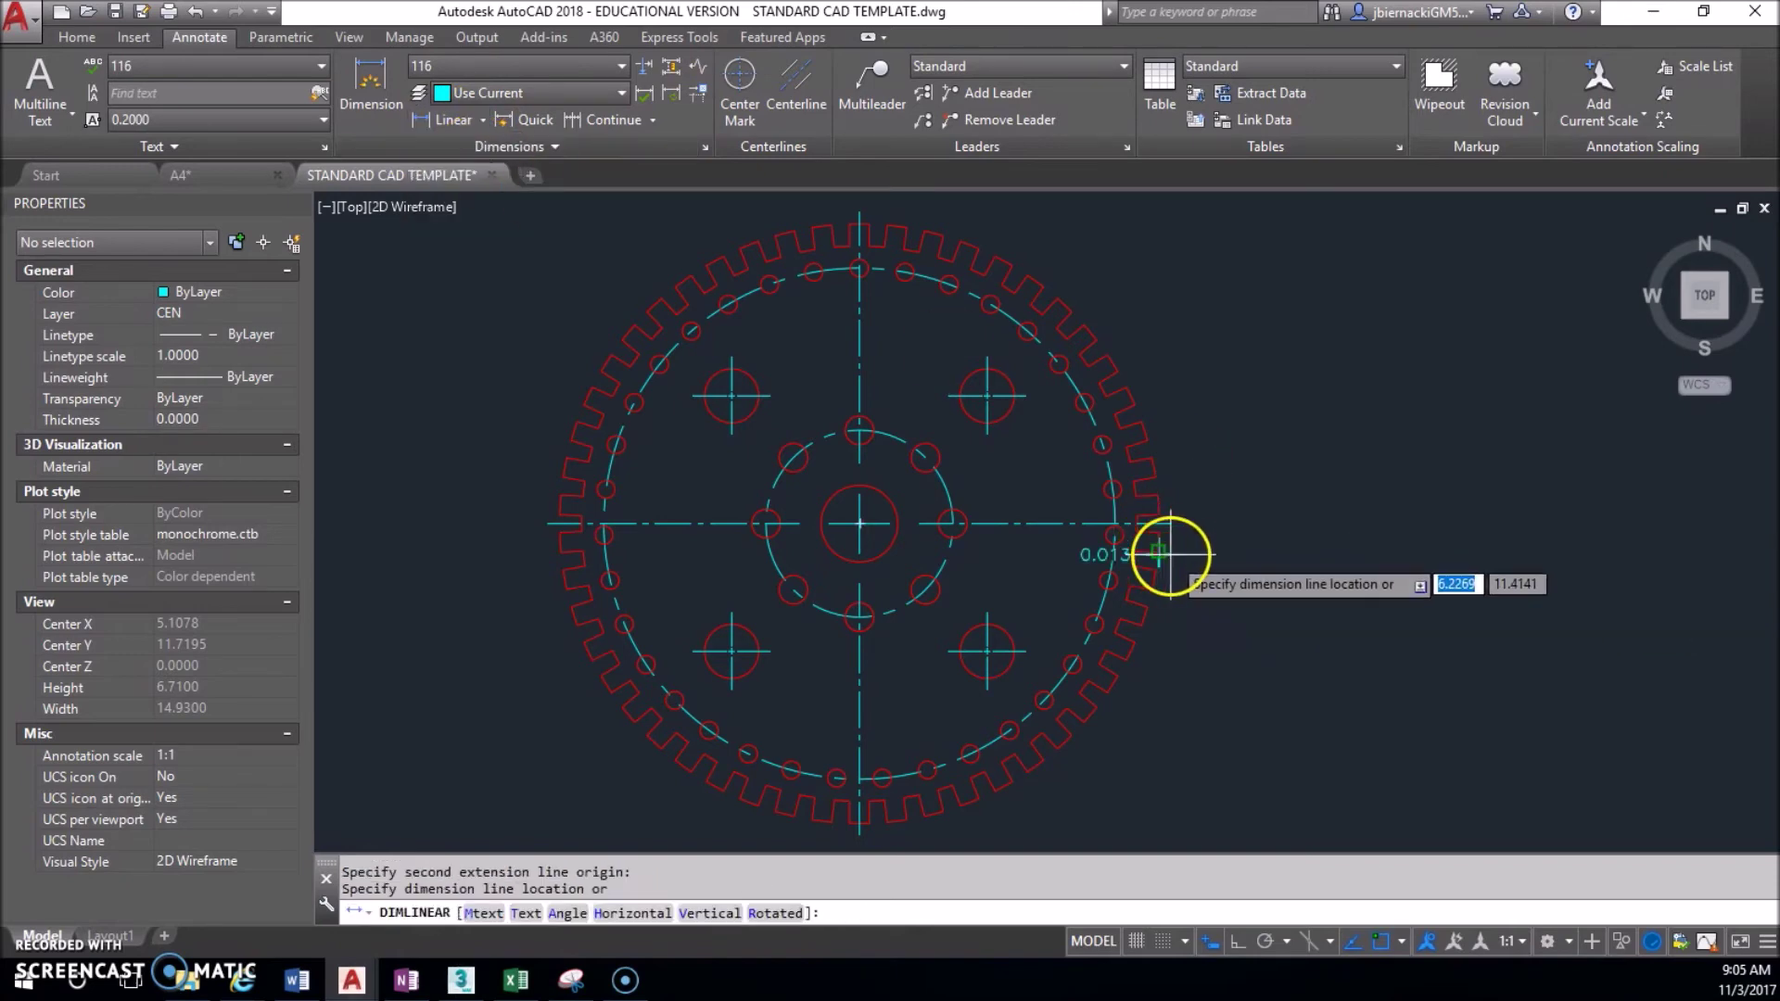
scroll(1233, 542, up, 2)
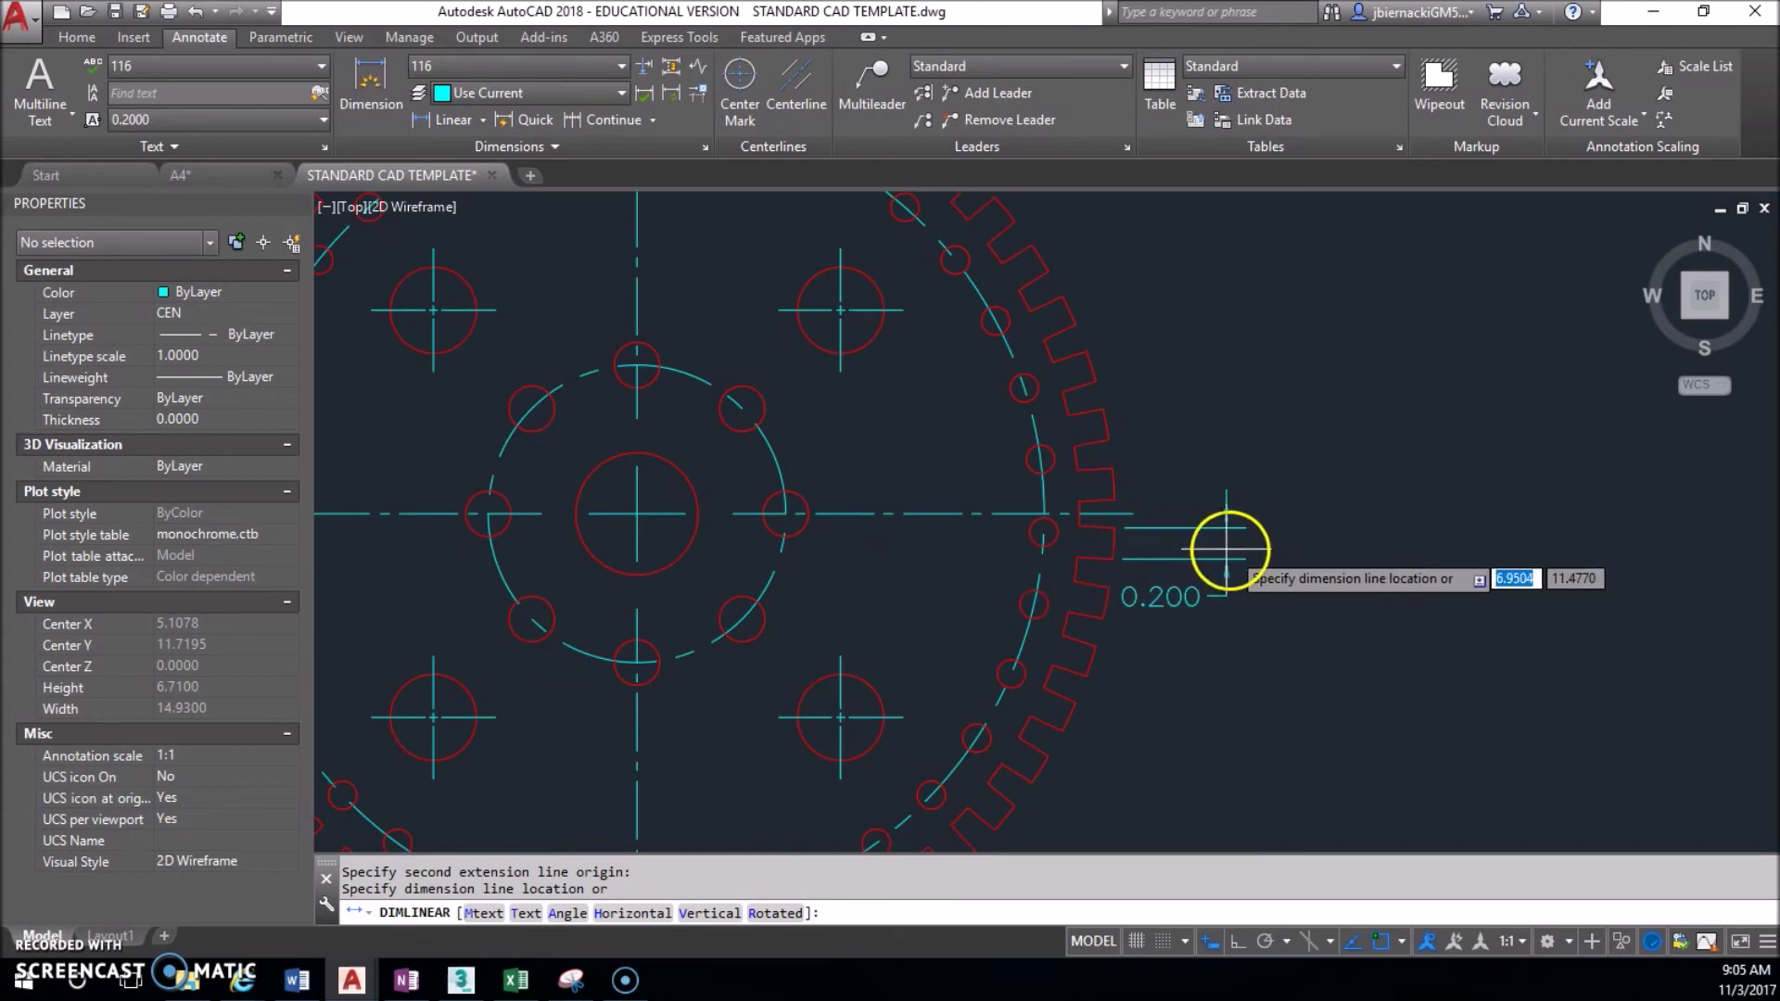
key(Escape)
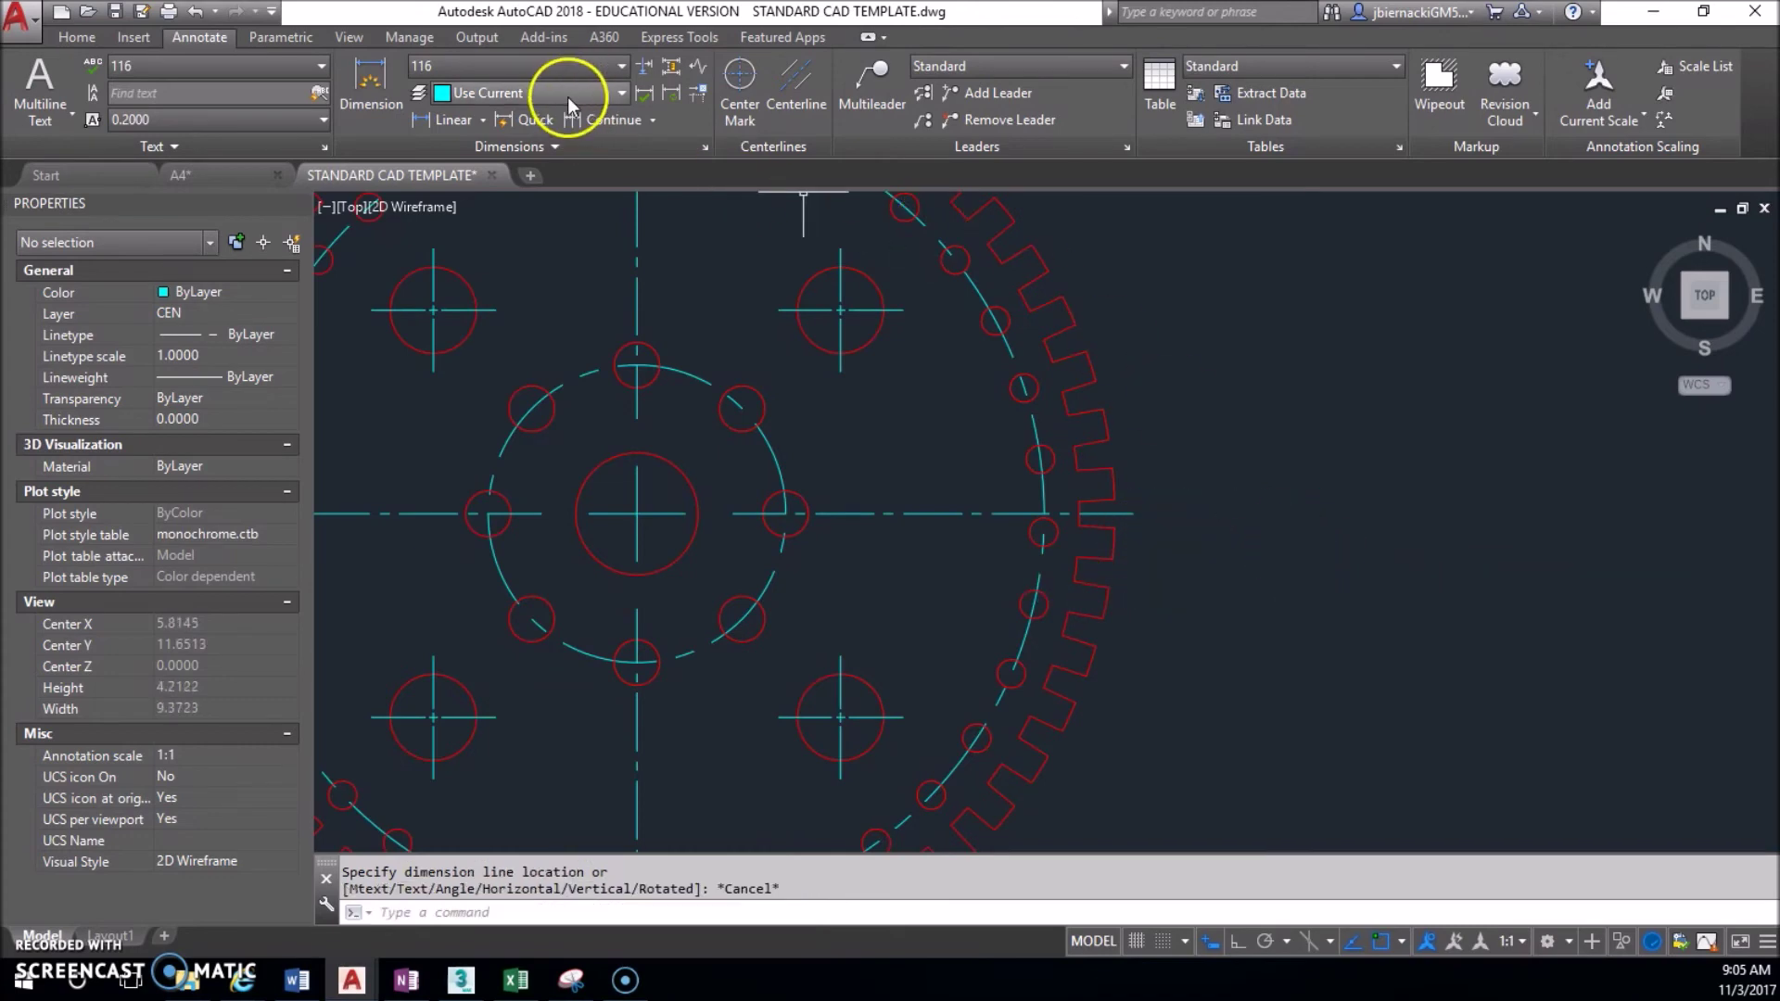
Make DIM the current layer.
click(77, 37)
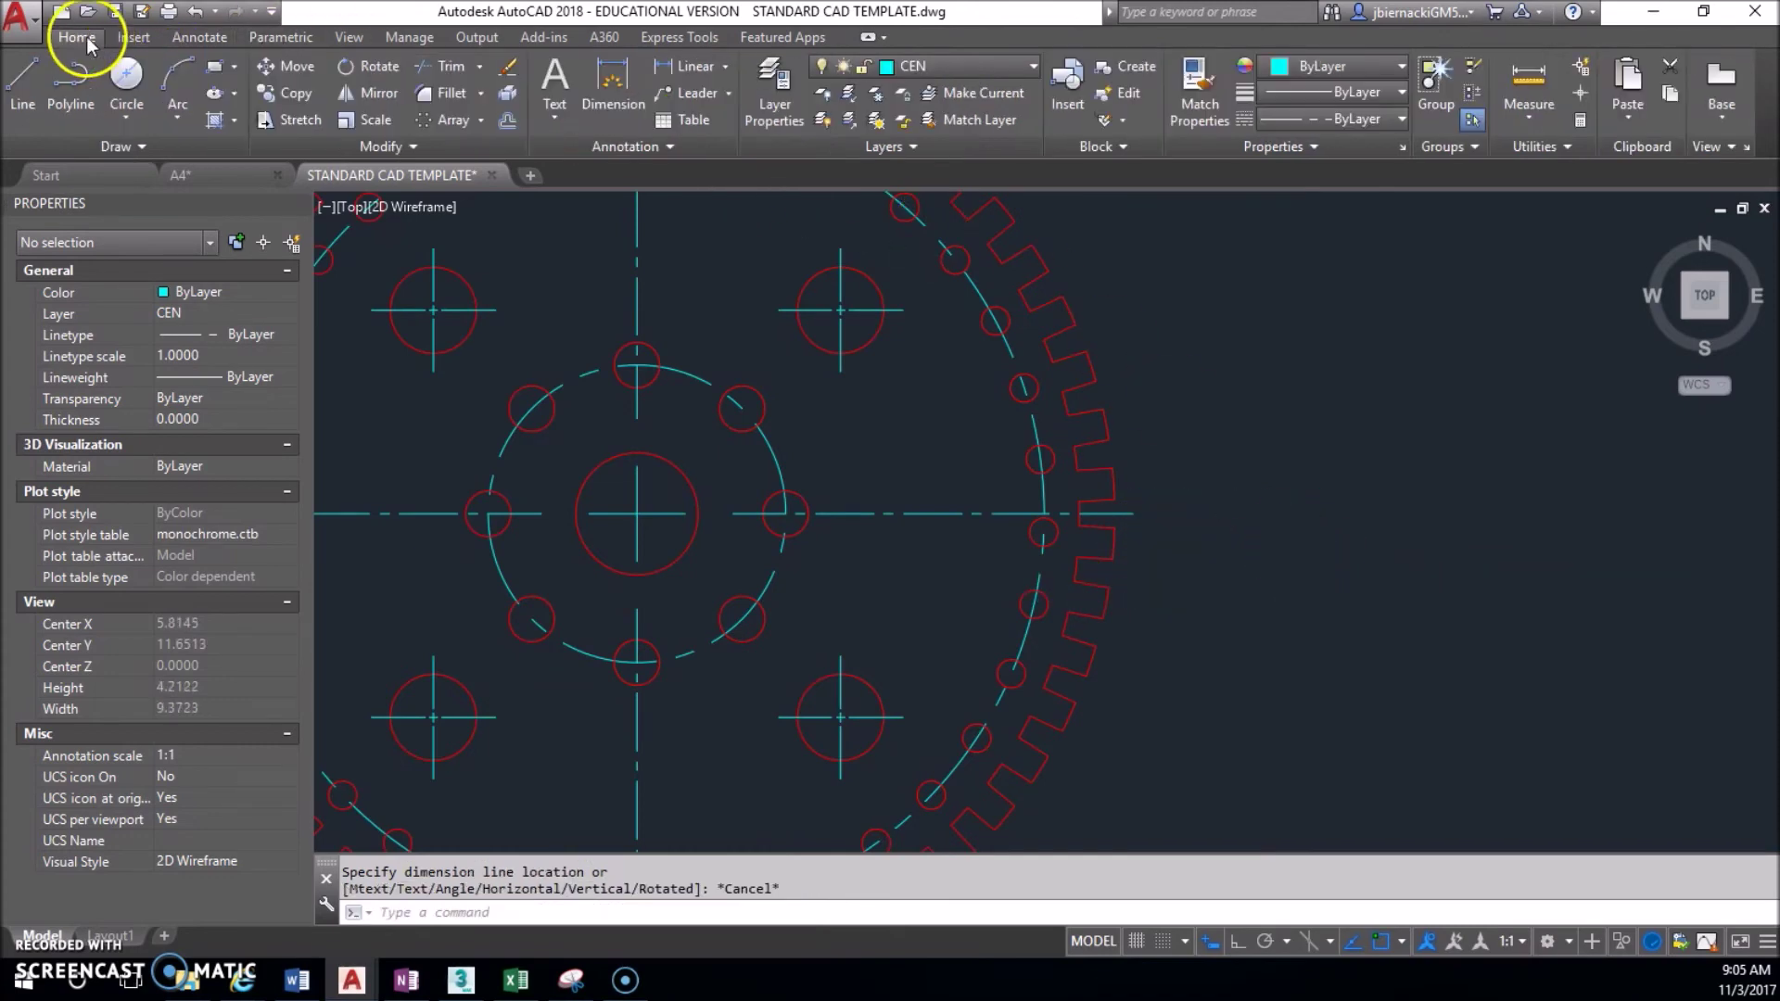
click(986, 71)
click(977, 167)
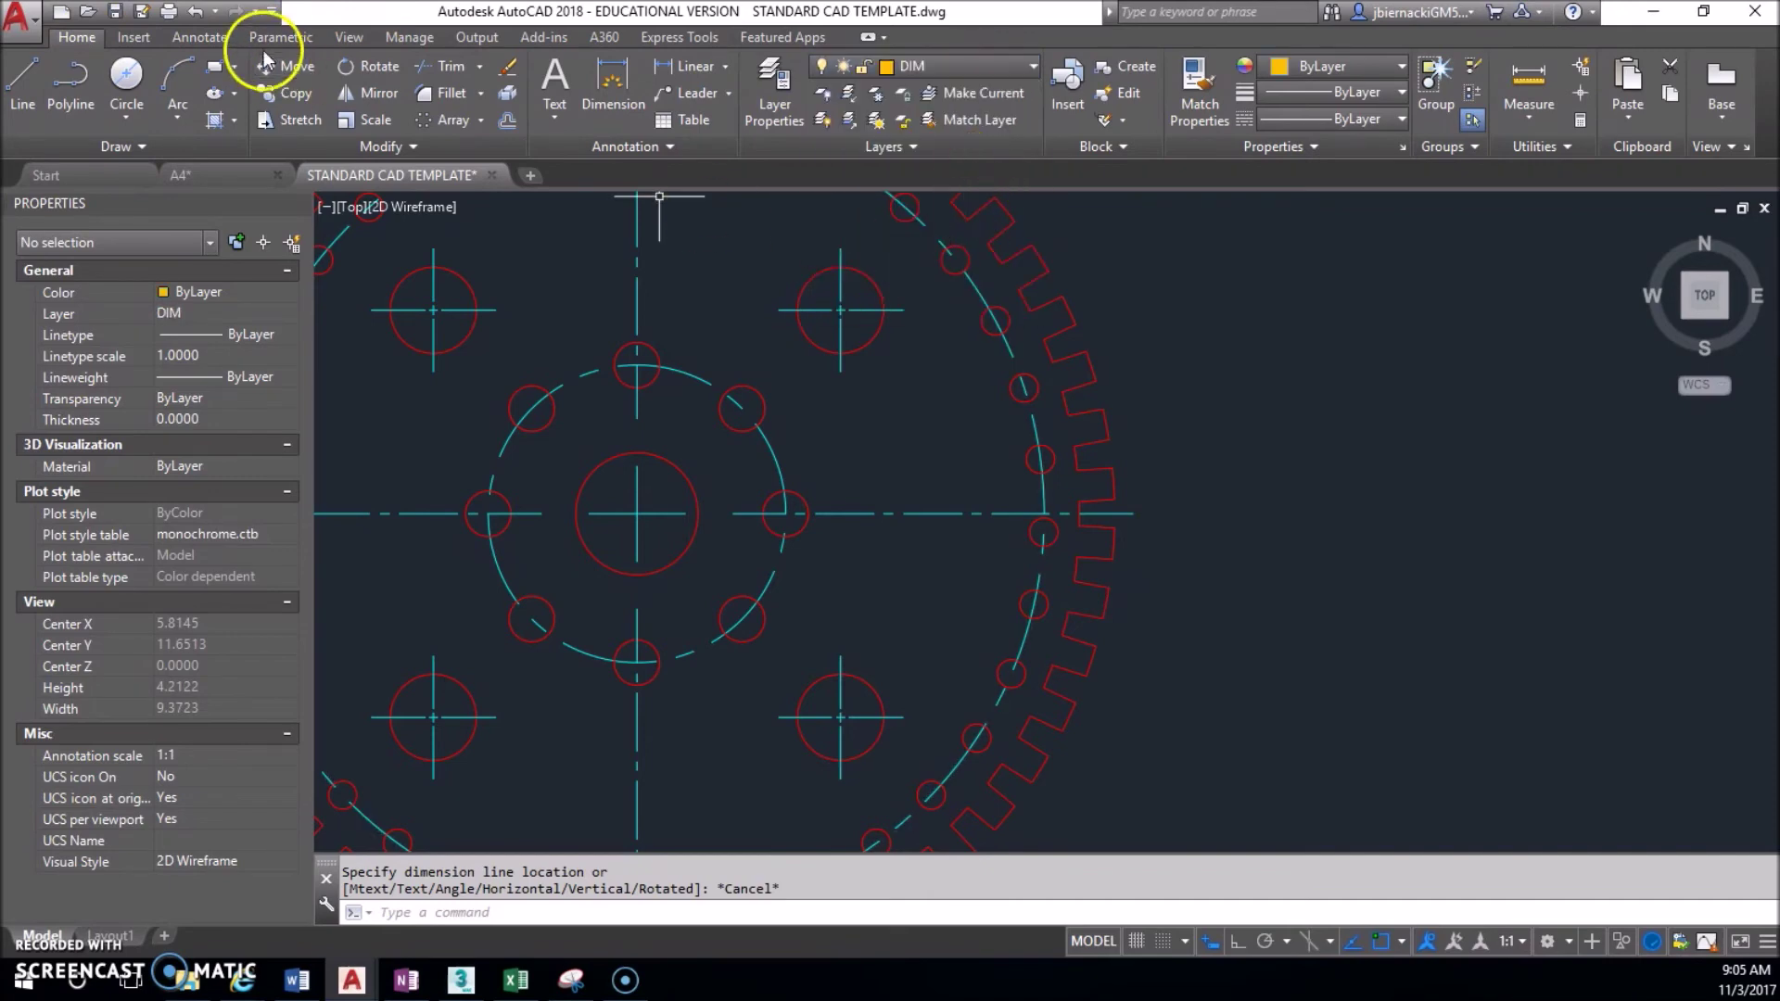
Add an aligned dimension across the tip of the second tooth below the horizontal centerline on the gear's right side.
click(728, 65)
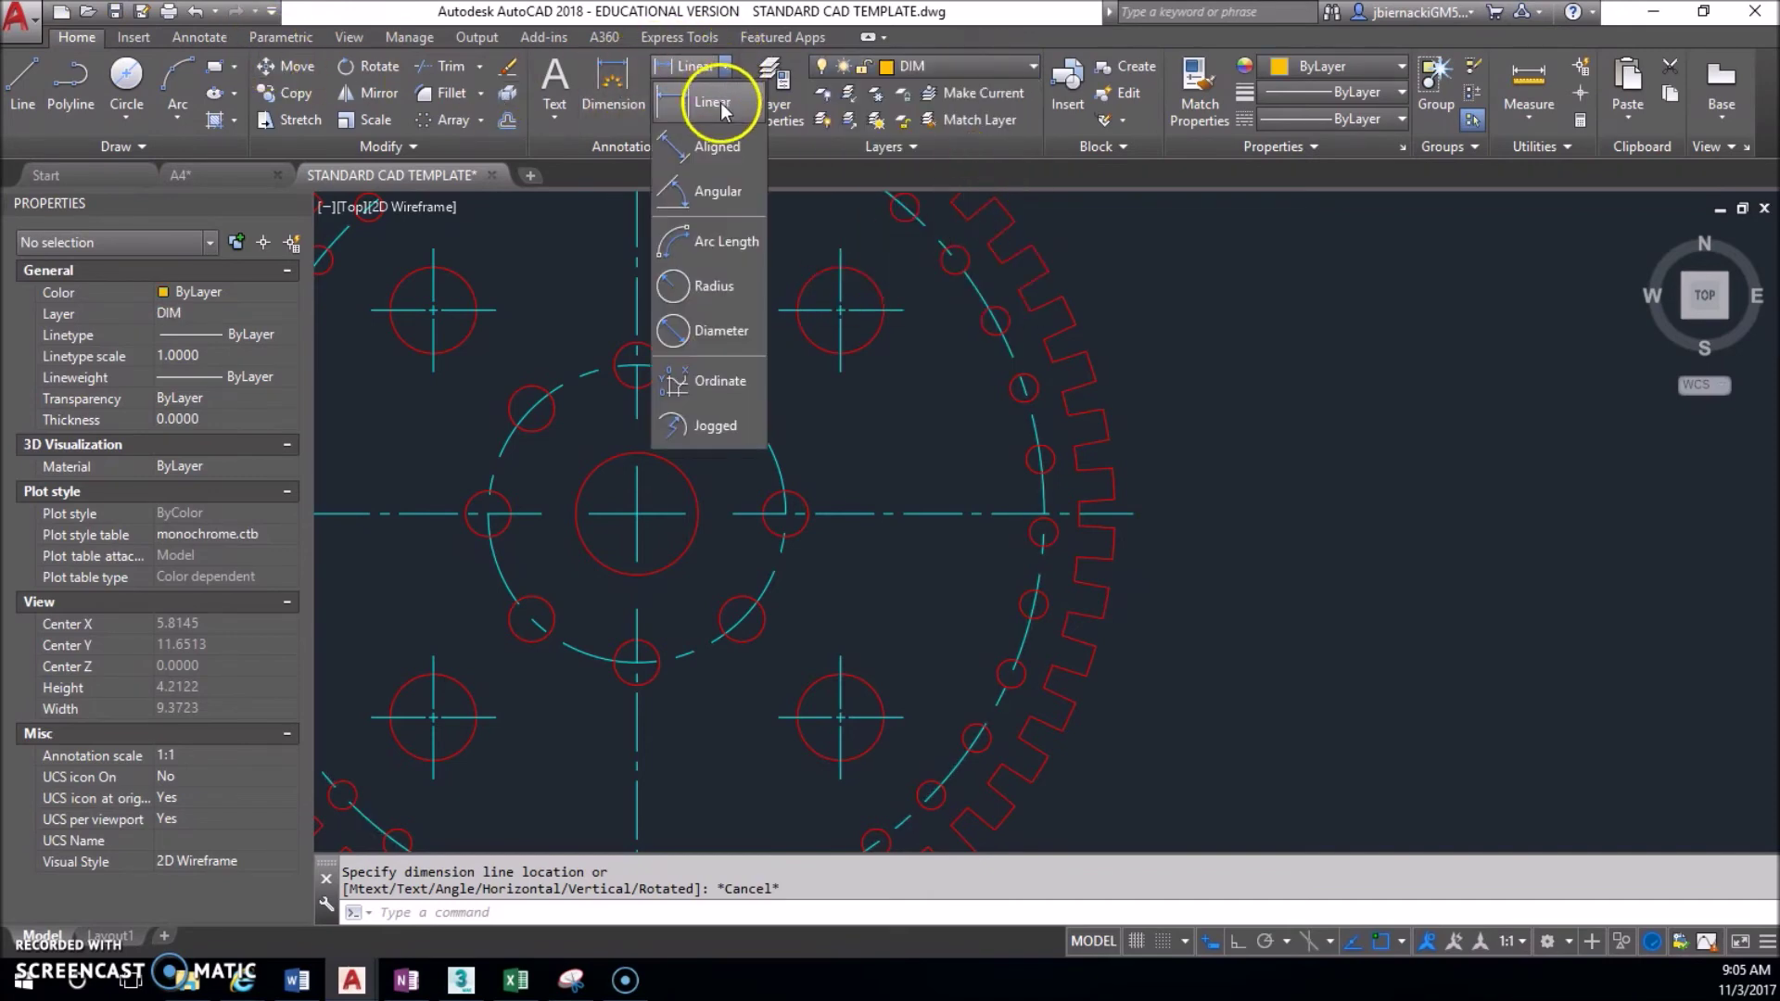
click(731, 154)
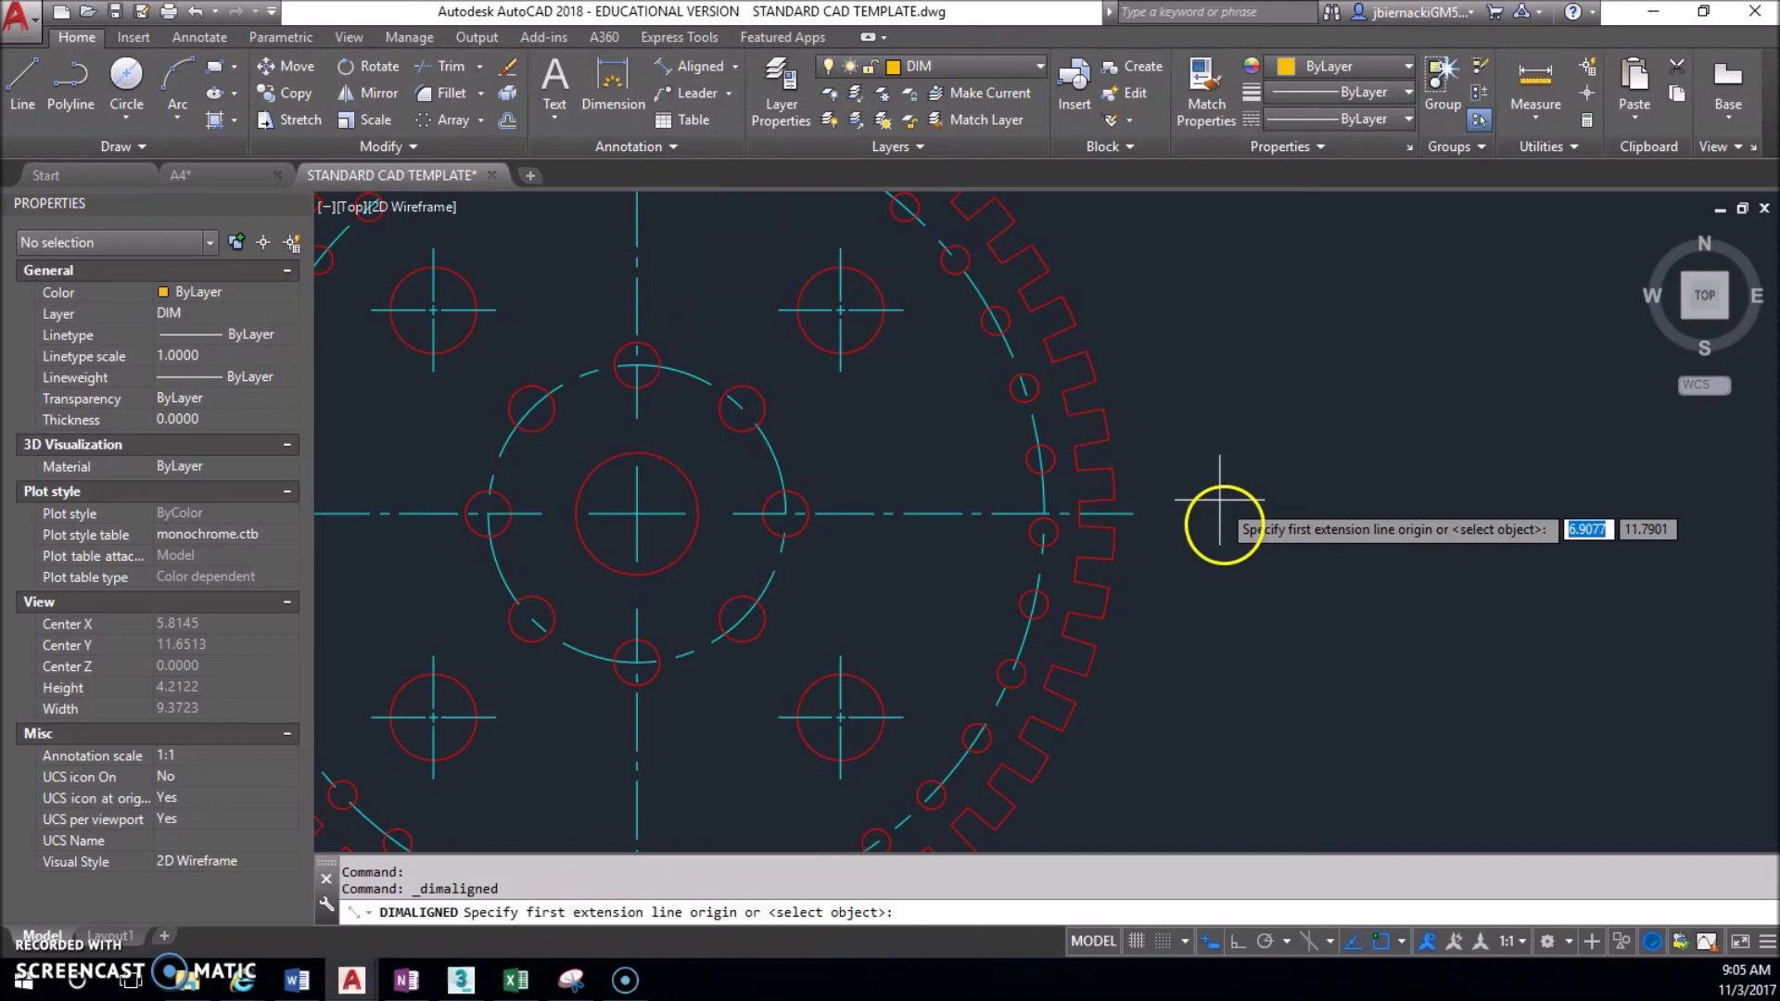
click(1107, 603)
click(1105, 623)
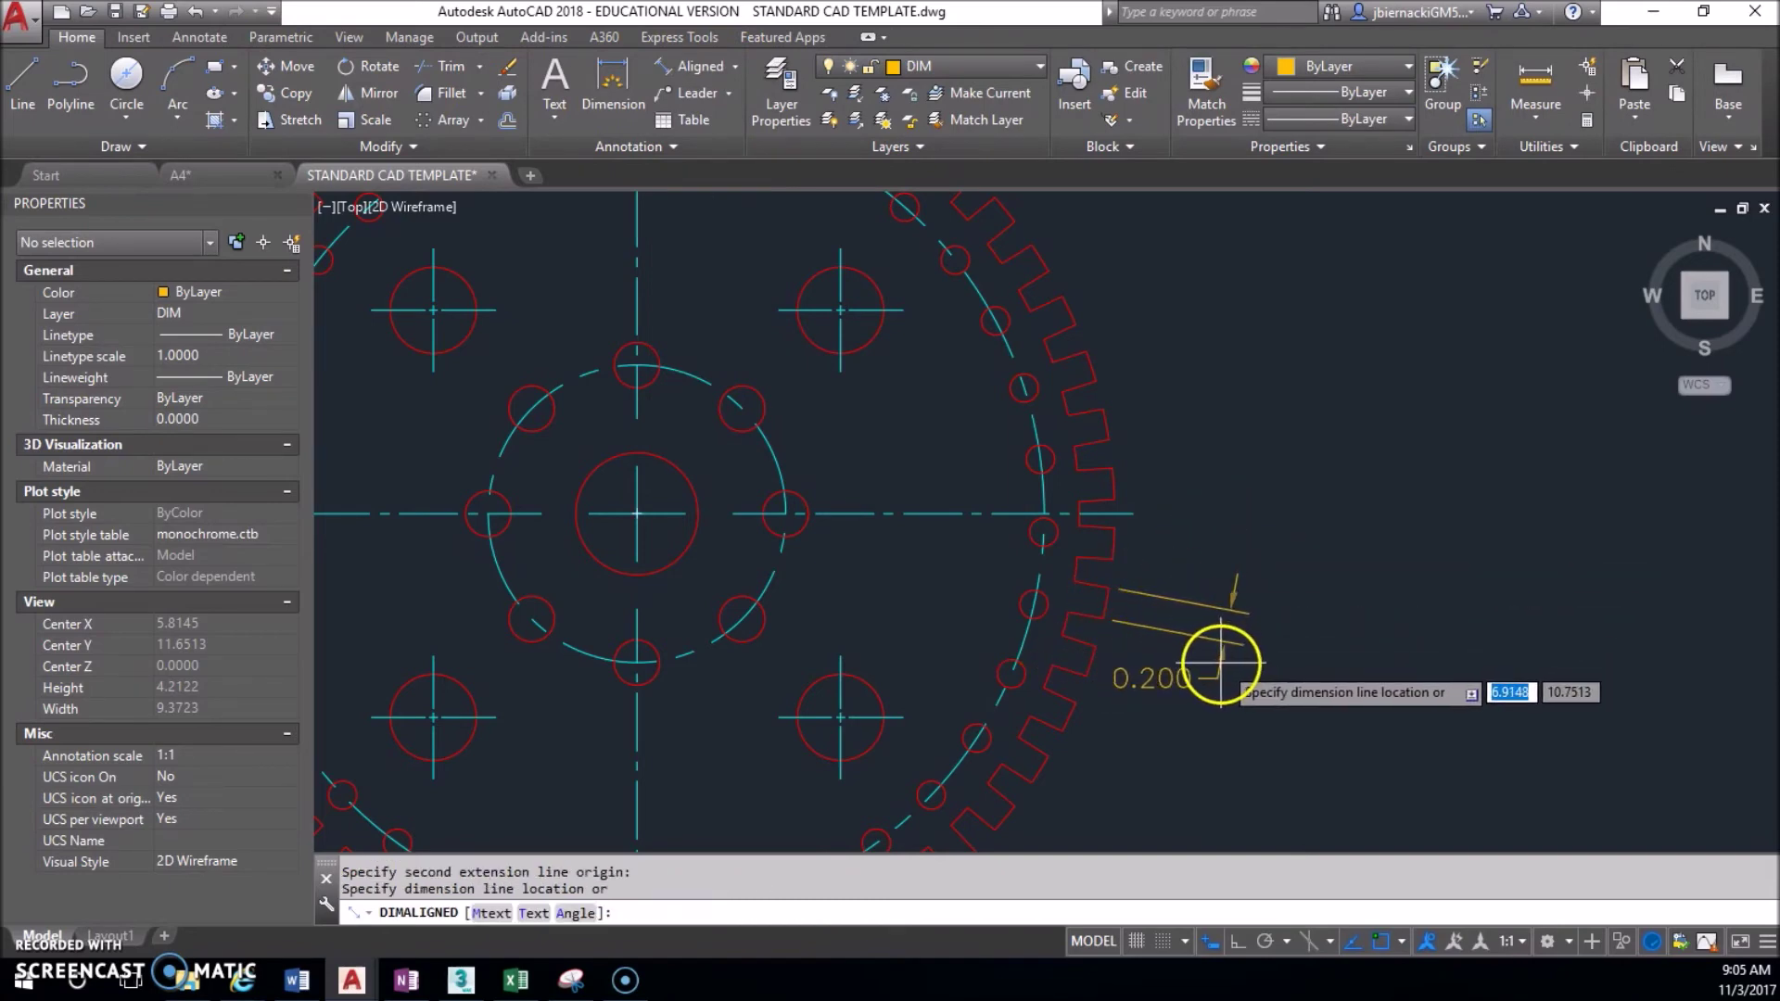
click(1212, 656)
scroll(1317, 626, down, 2)
mouse_move(1311, 620)
middle_down()
mouse_move(1271, 517)
mouse_move(1256, 616)
middle_up()
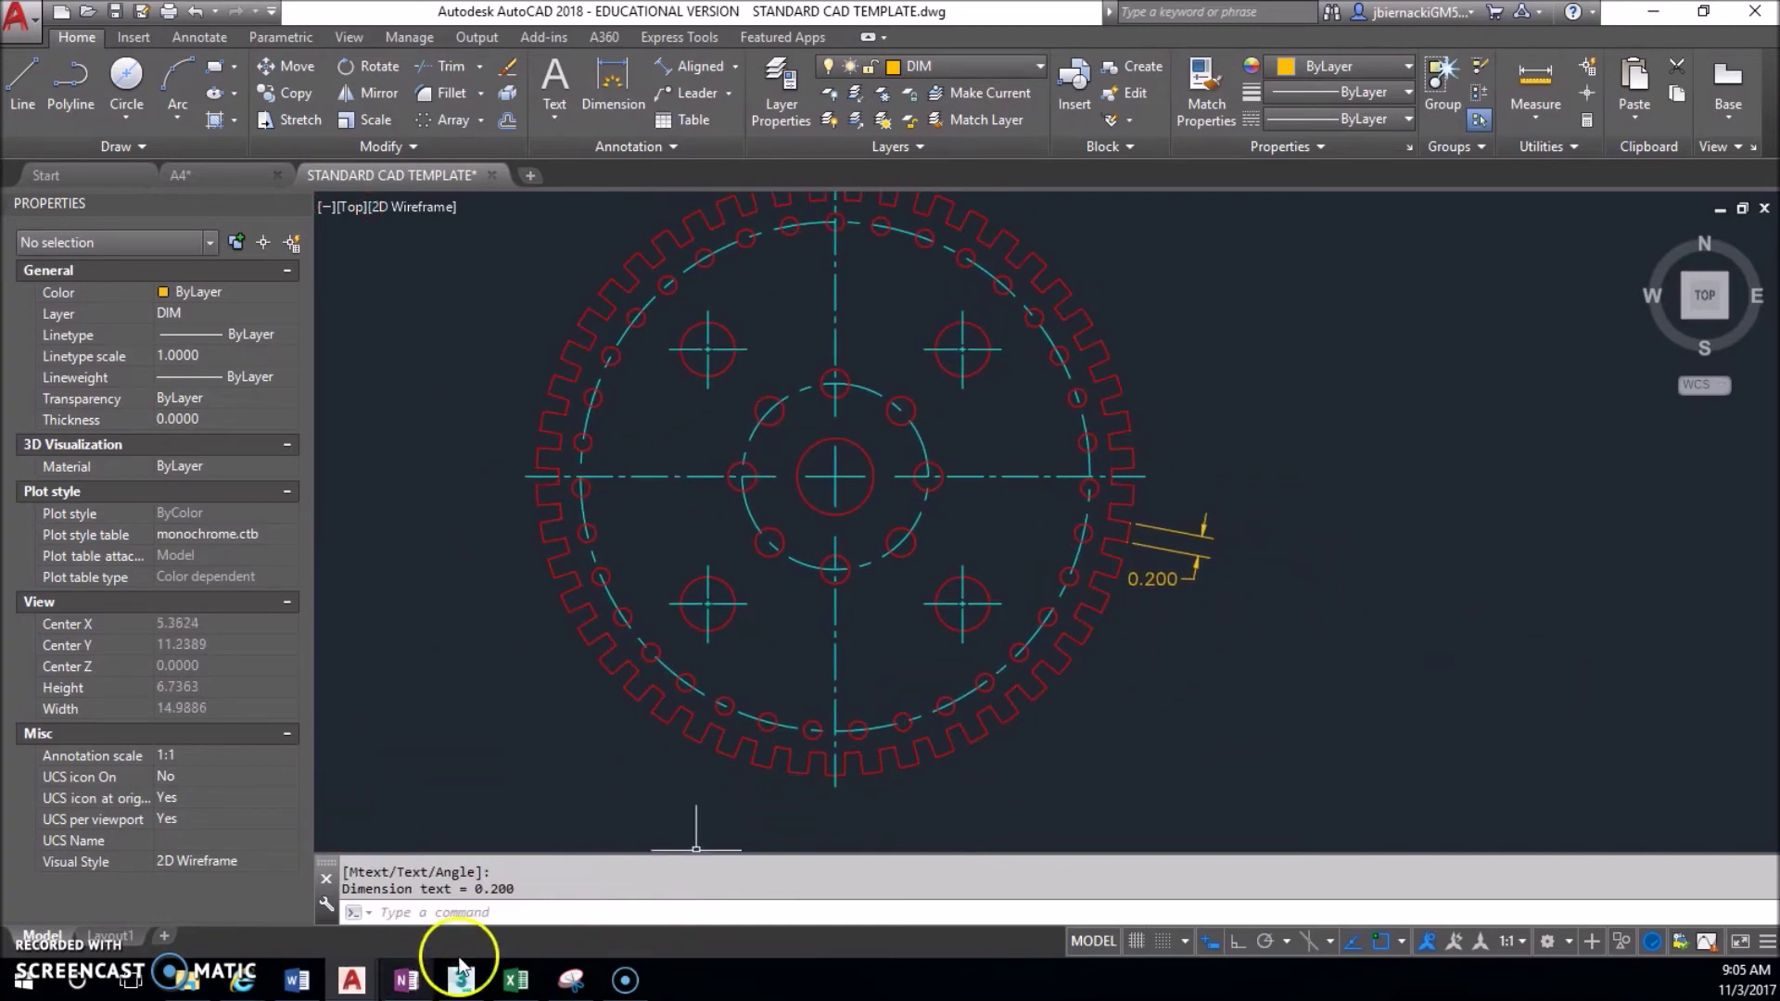
Append "X 50" to the text of the tooth width dimension.
double_click(1159, 580)
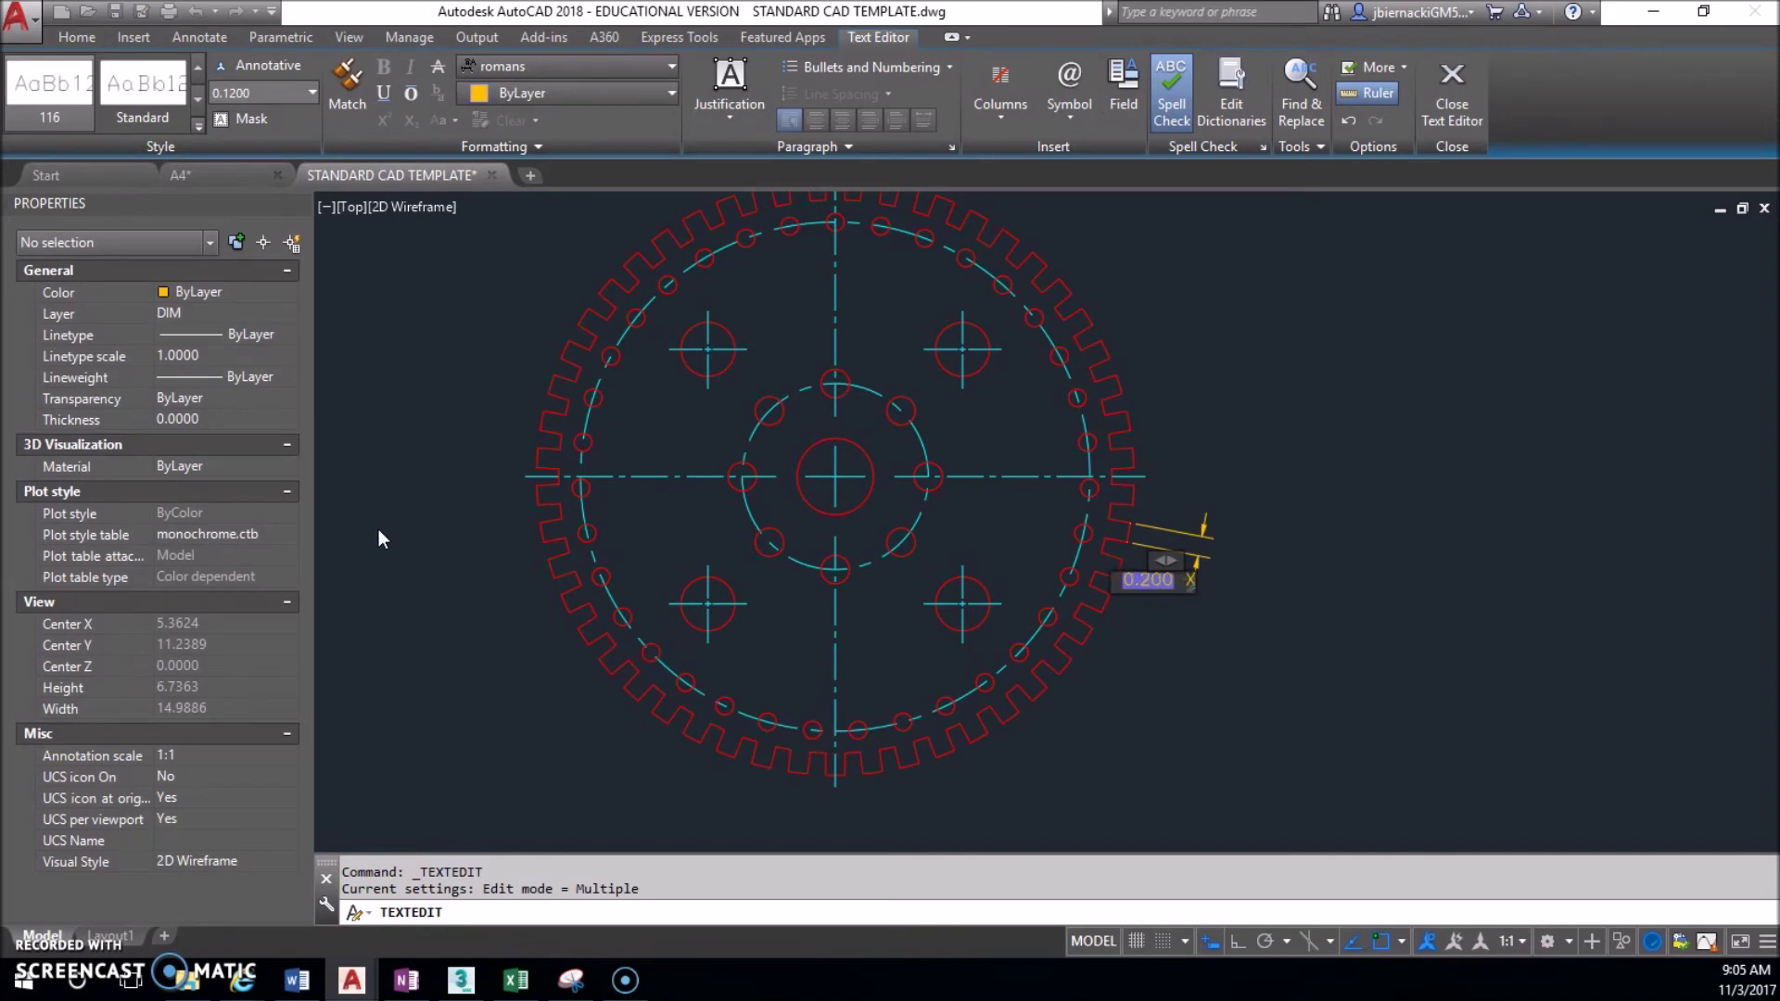
click(1226, 654)
key(Escape)
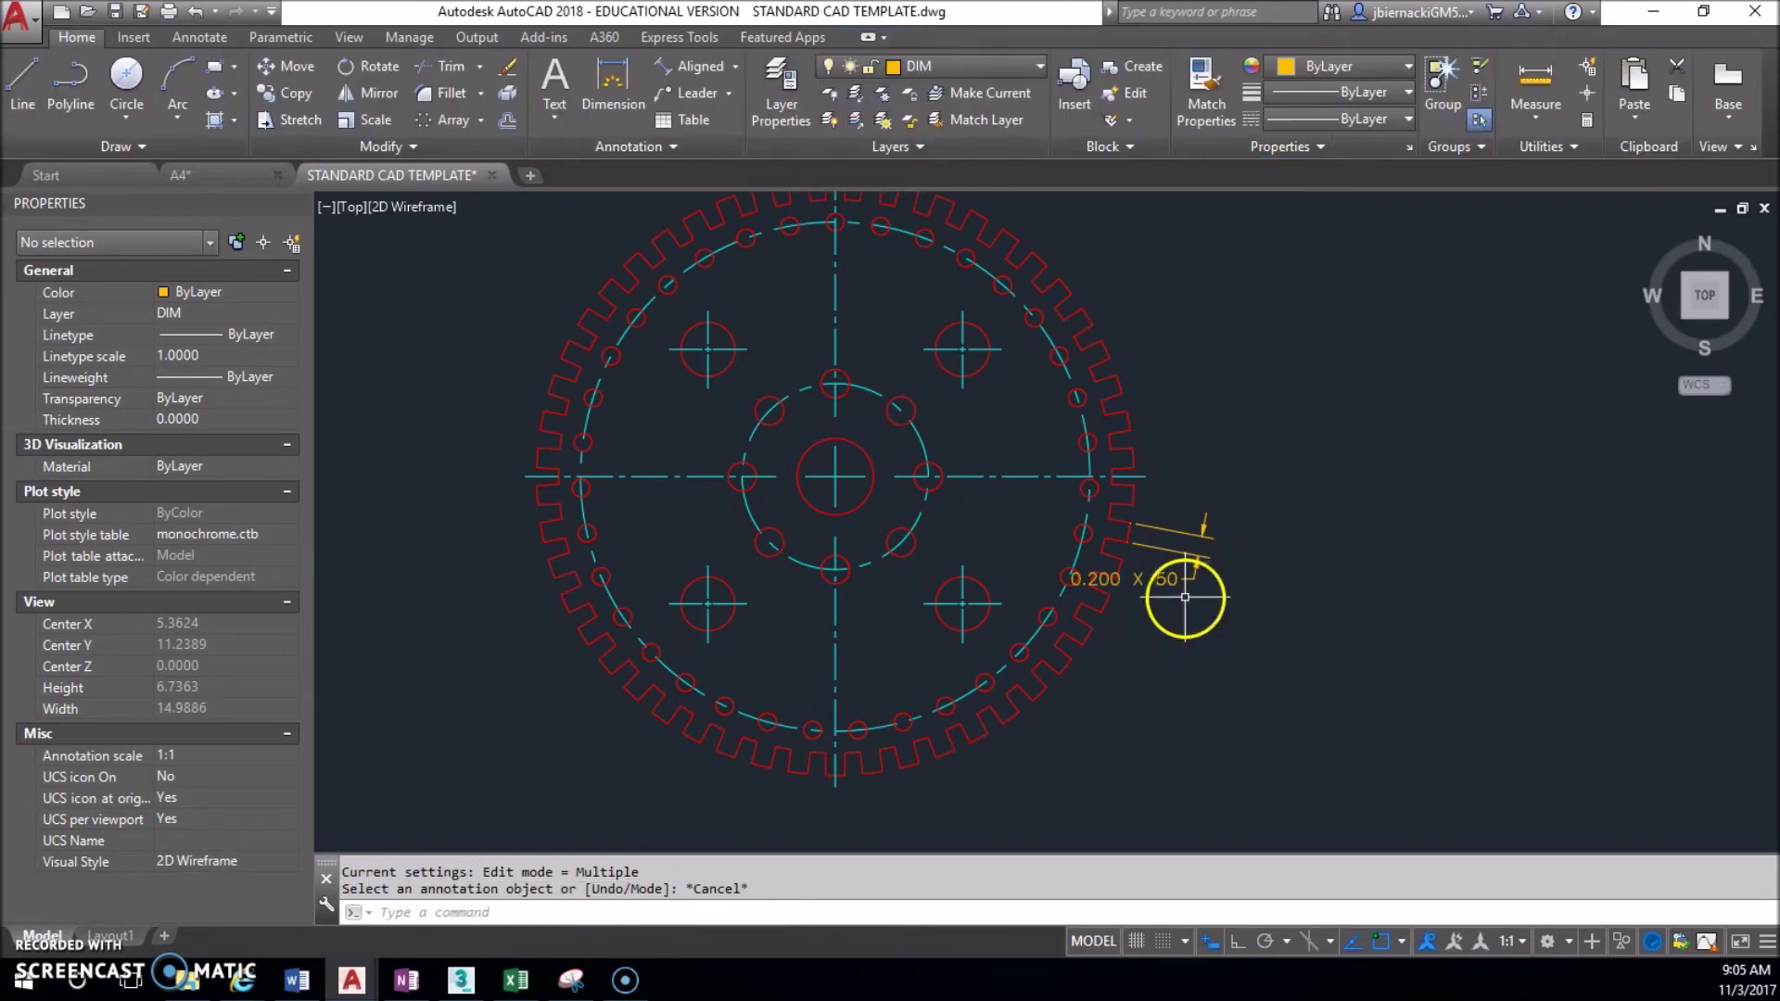
Move the tooth width dimension's text outward to the right of its extension lines, clear of the gear.
click(1141, 578)
click(1141, 577)
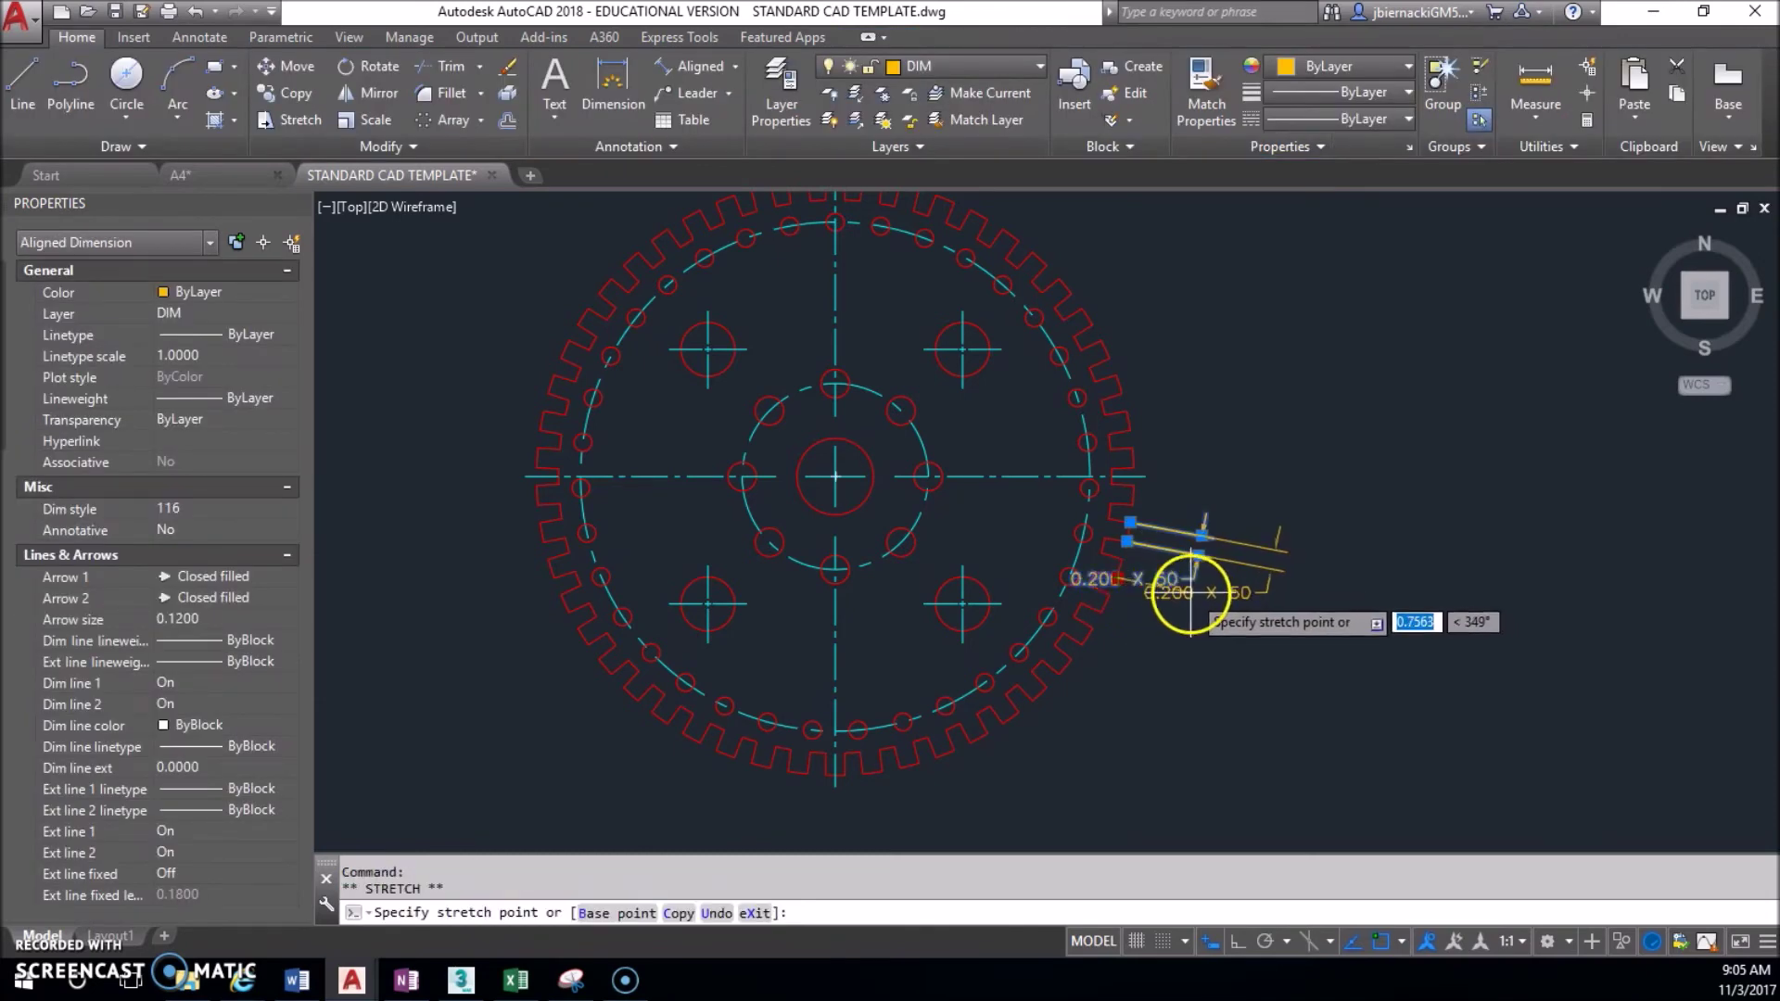
click(1259, 510)
mouse_move(1276, 594)
middle_down()
mouse_move(1256, 624)
mouse_move(1188, 617)
middle_up()
key(Escape)
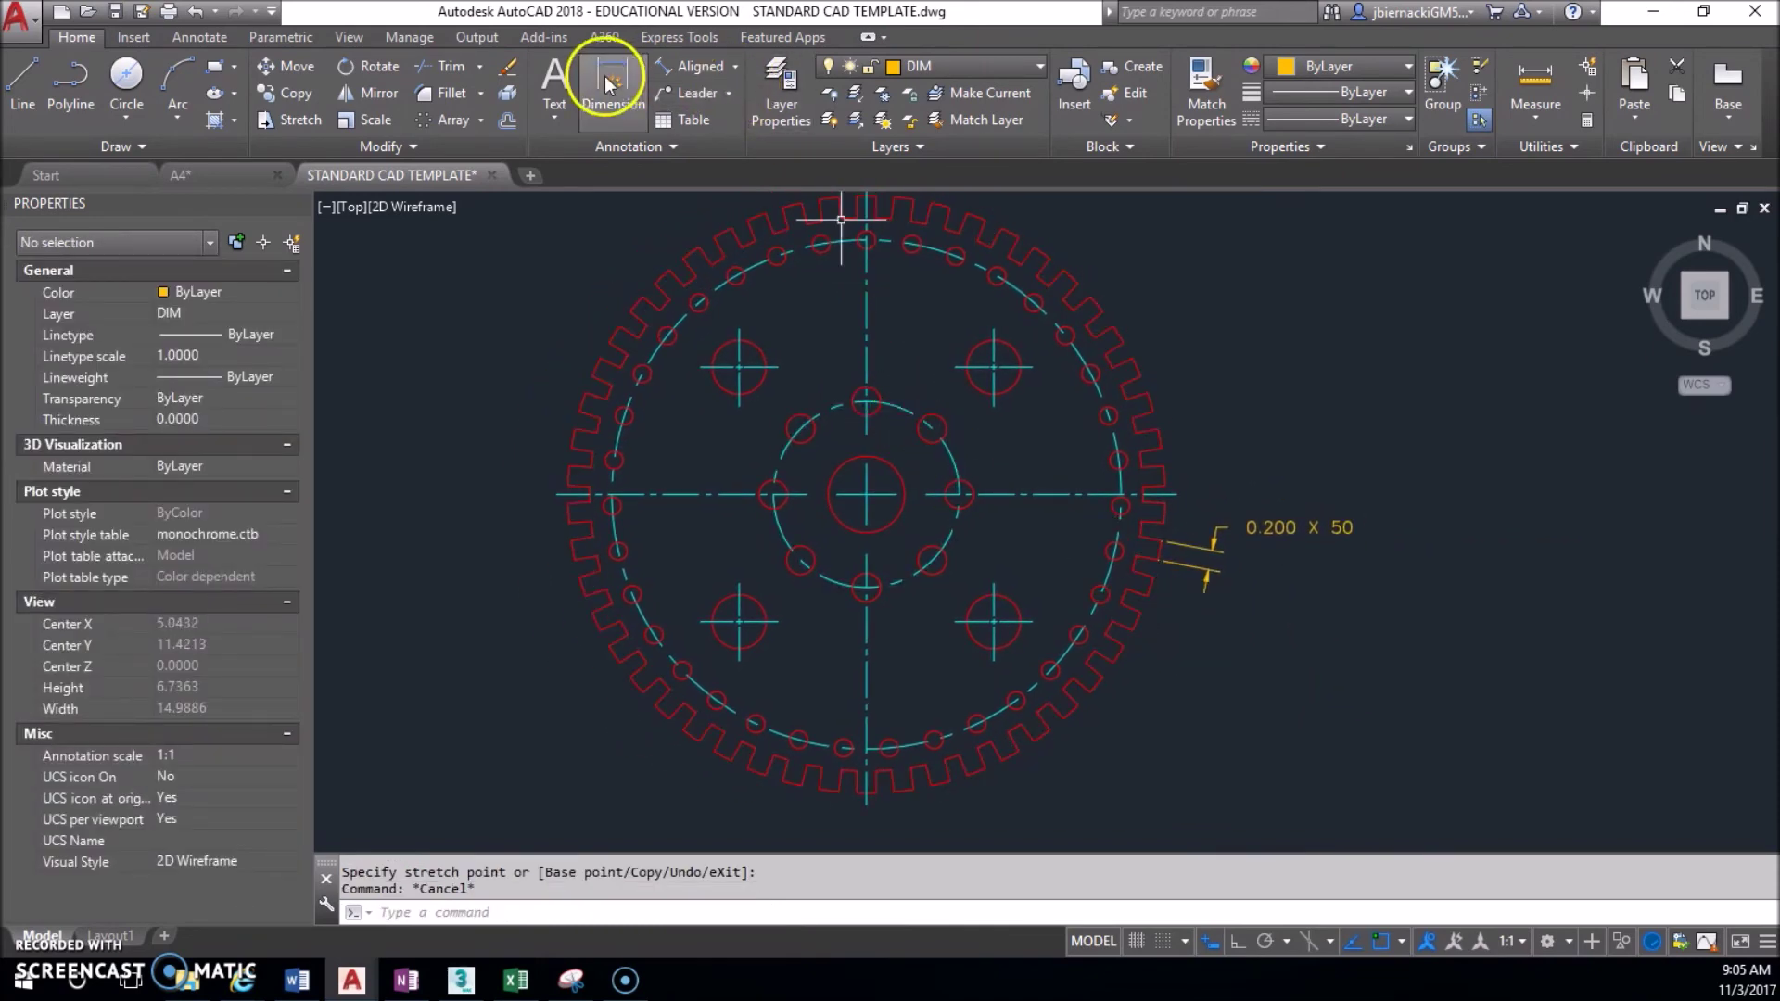
Try a vertical linear dimension from the upper-left 0.55 hole's center to the horizontal centerline's left end, and erase it.
click(738, 66)
click(709, 100)
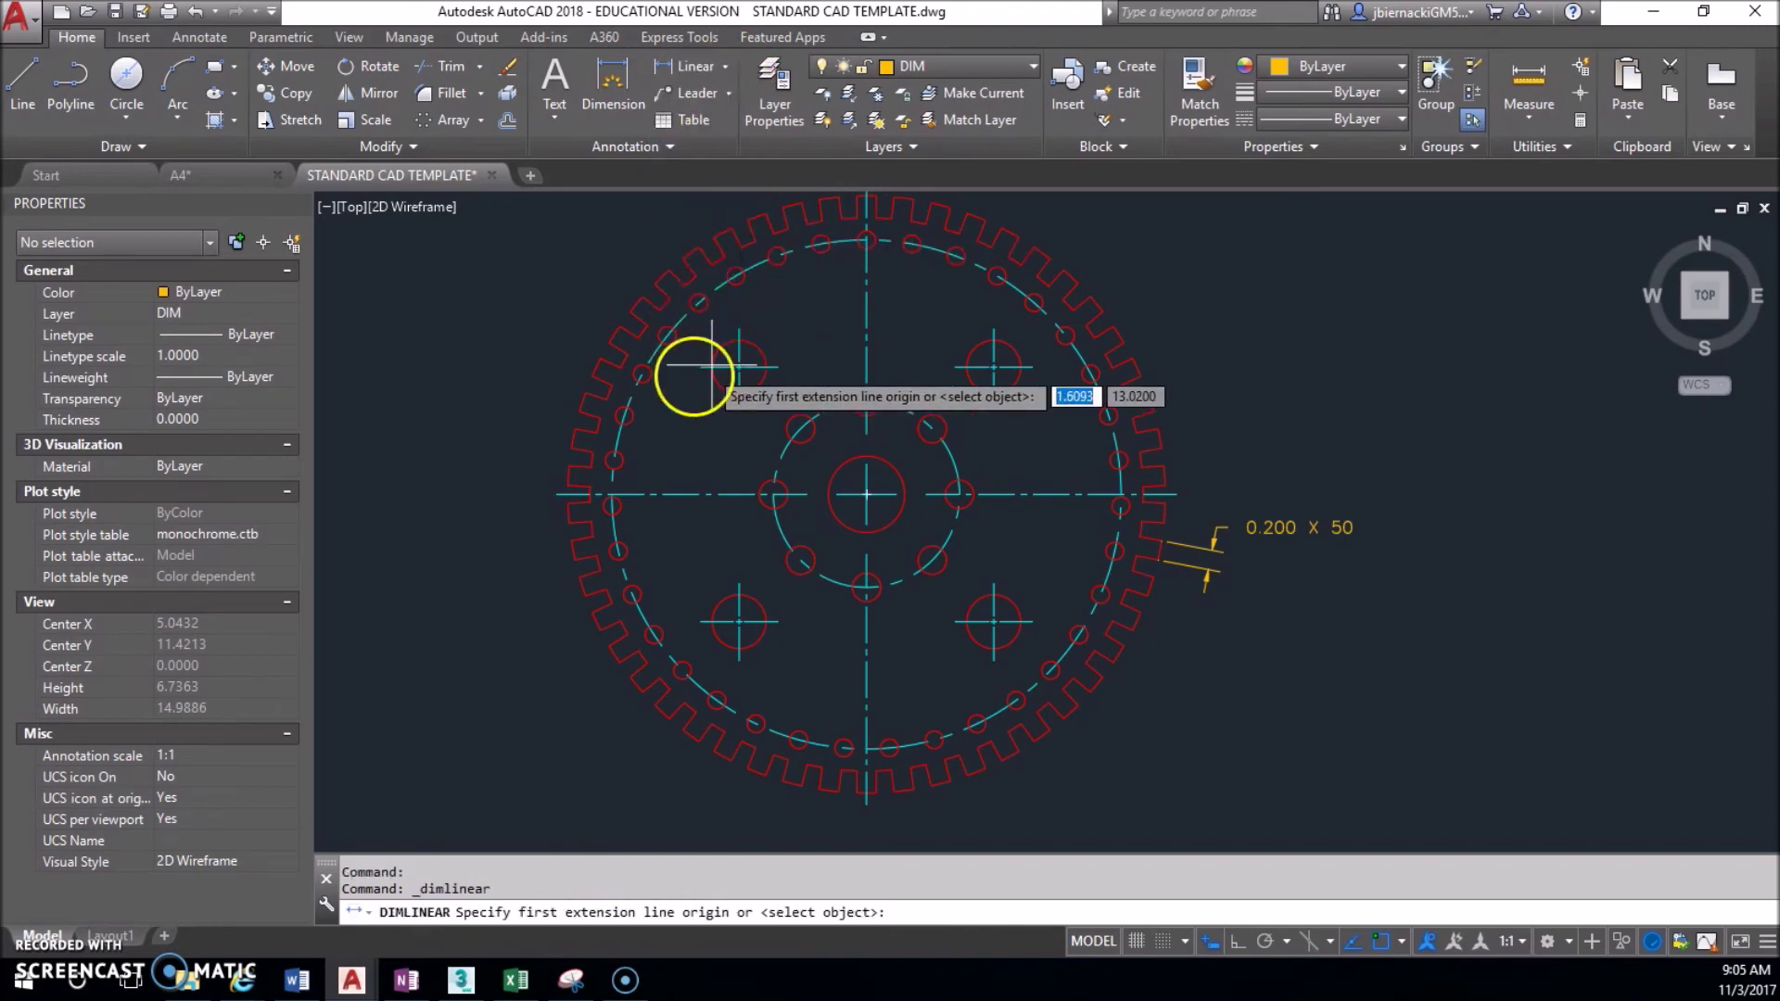
scroll(715, 366, up, 2)
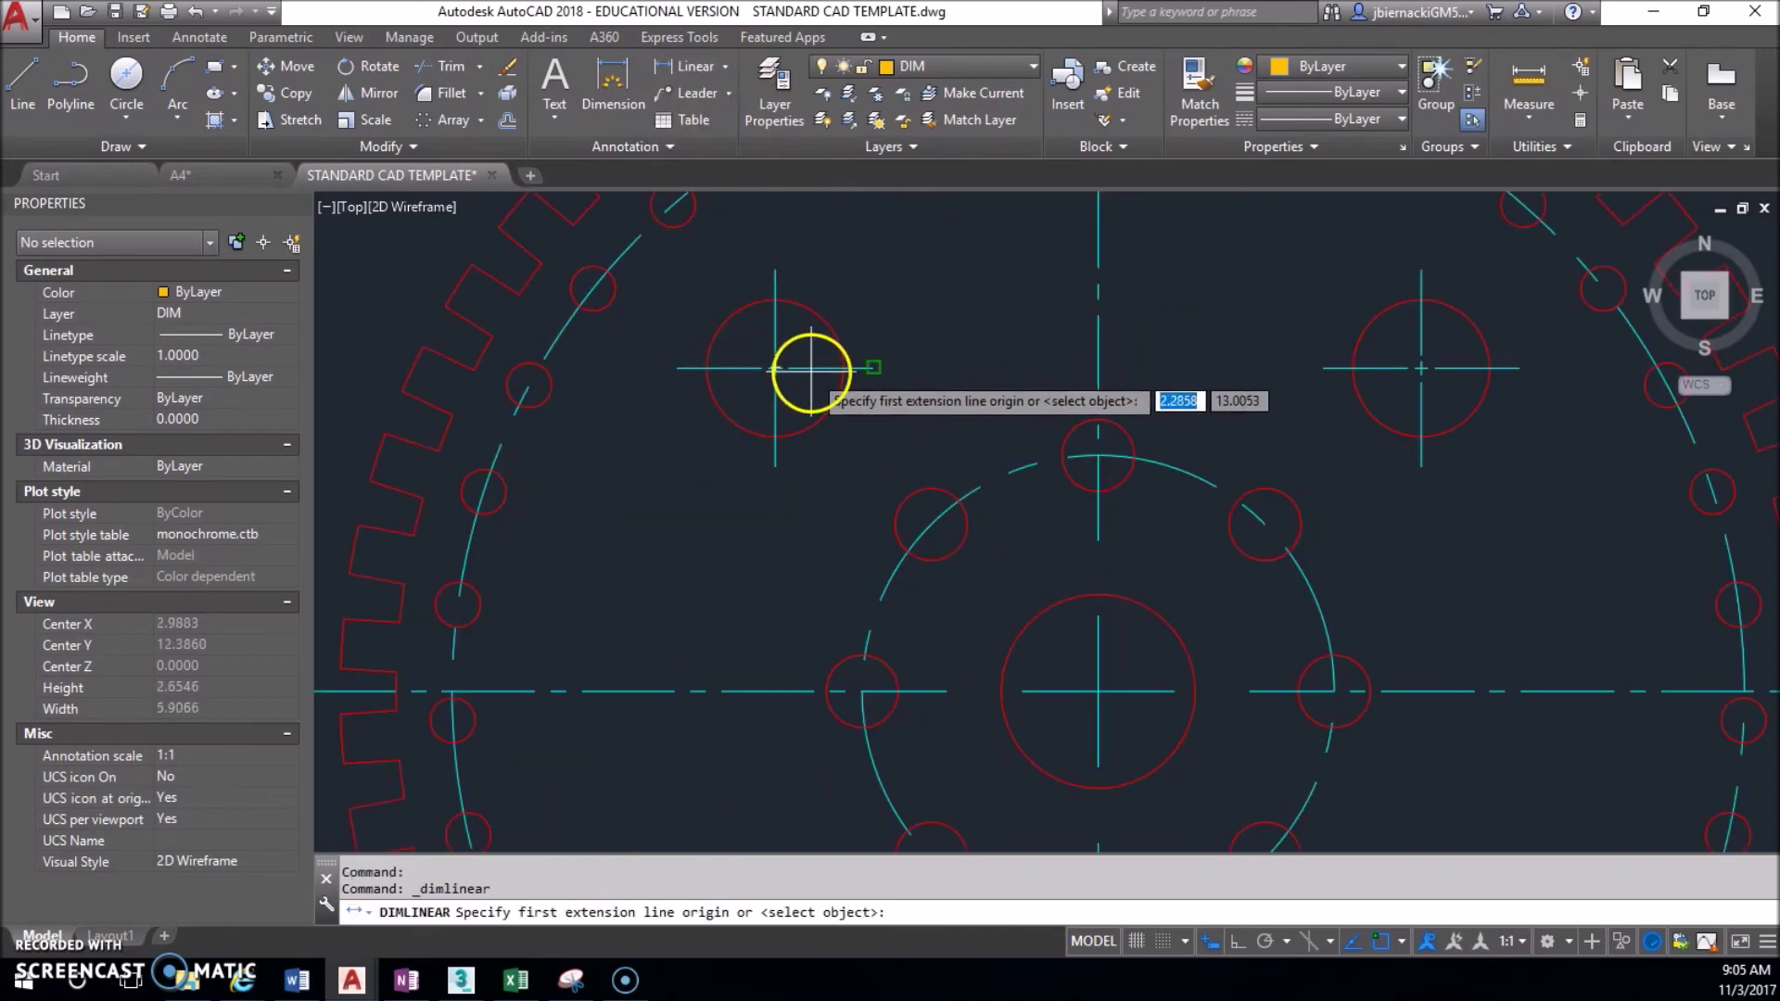
scroll(775, 368, down, 2)
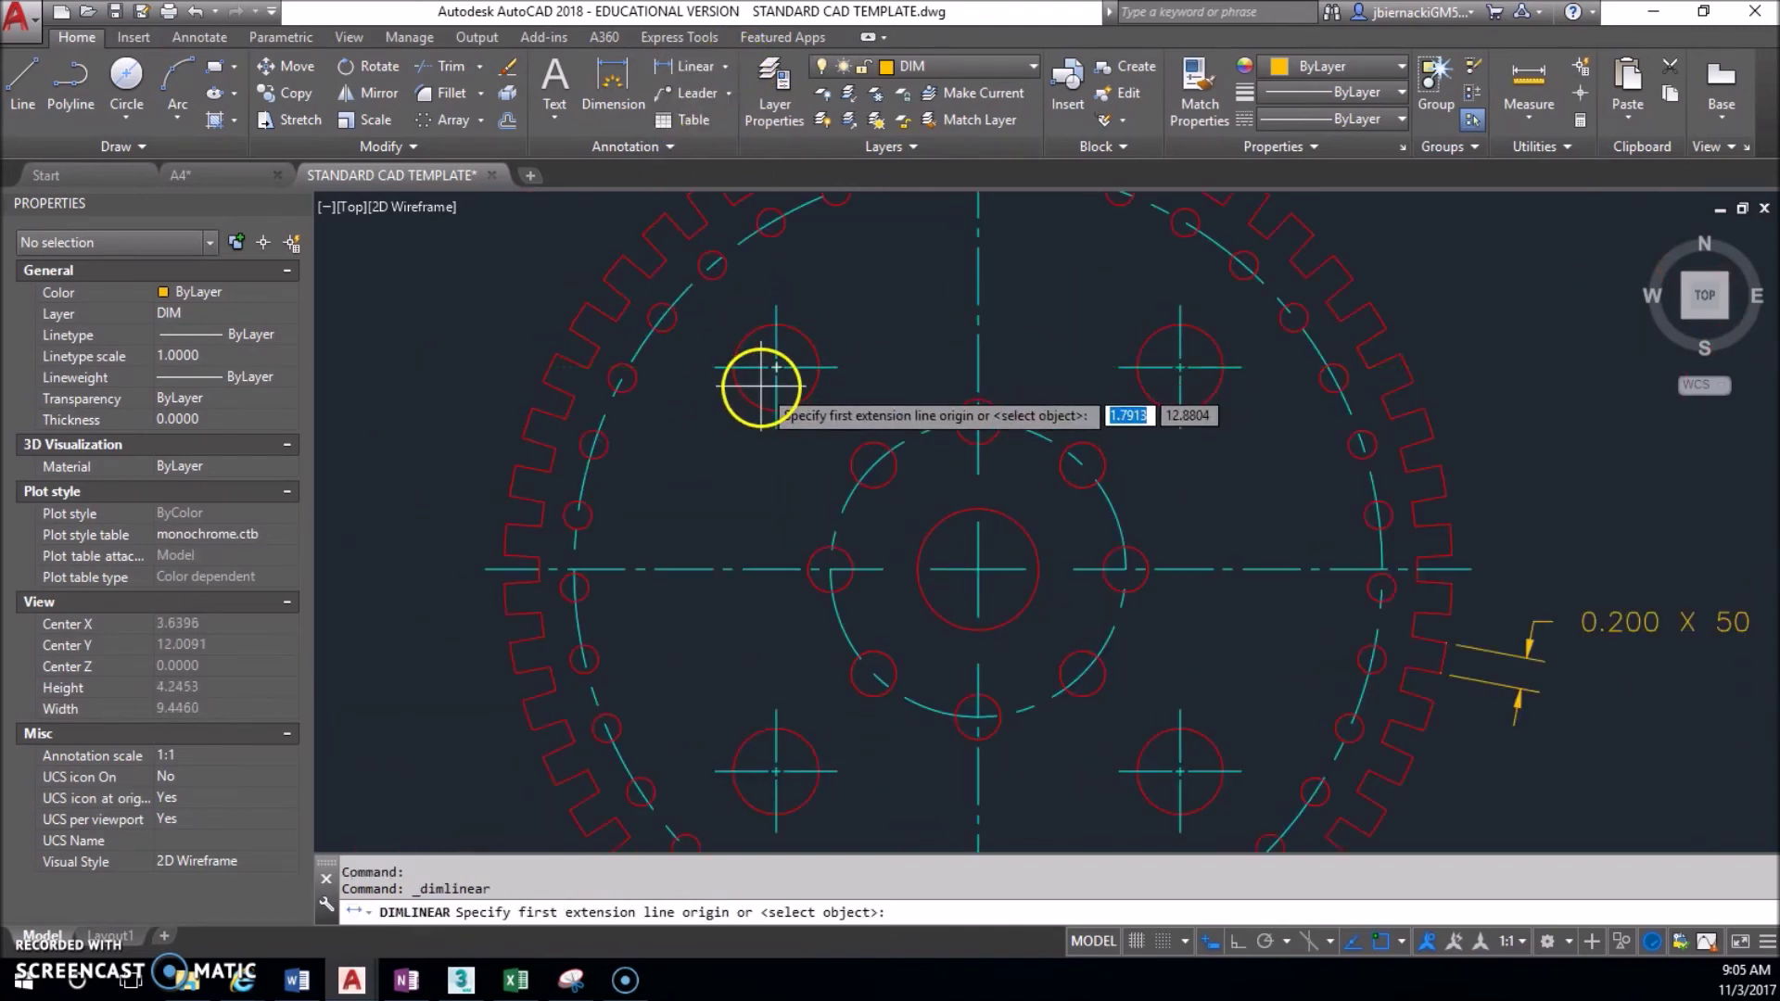
click(776, 369)
click(480, 569)
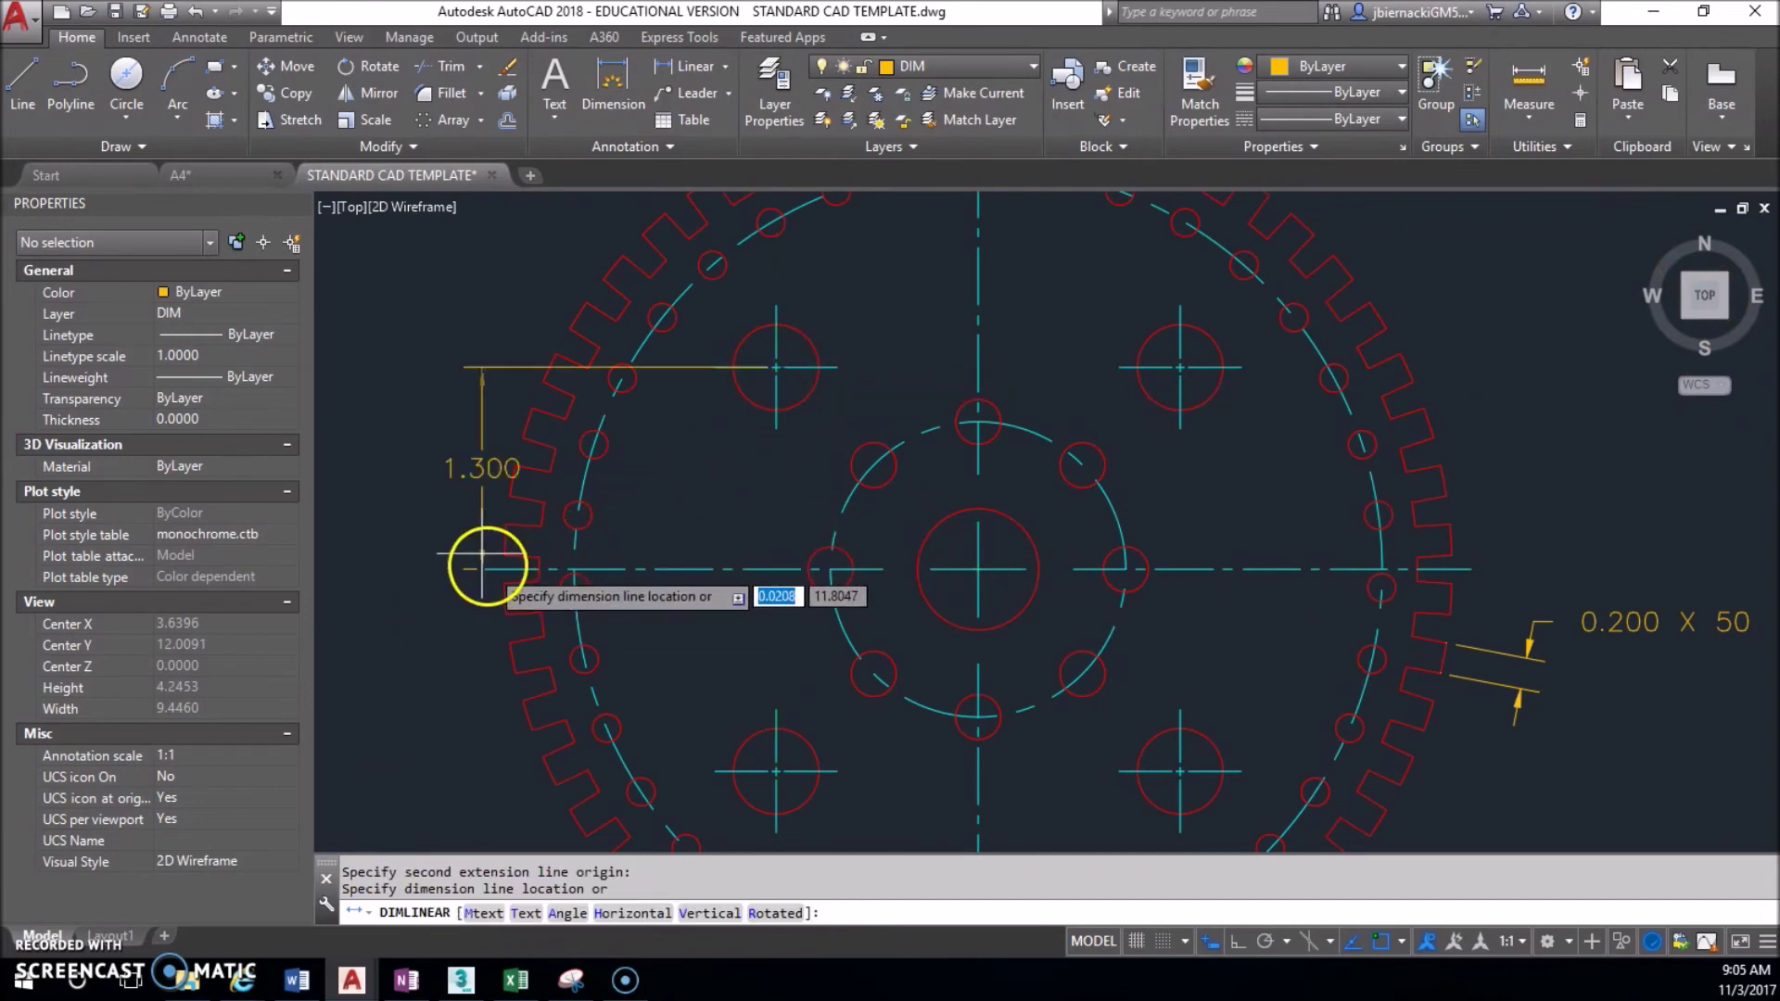
click(389, 406)
scroll(756, 371, up, 2)
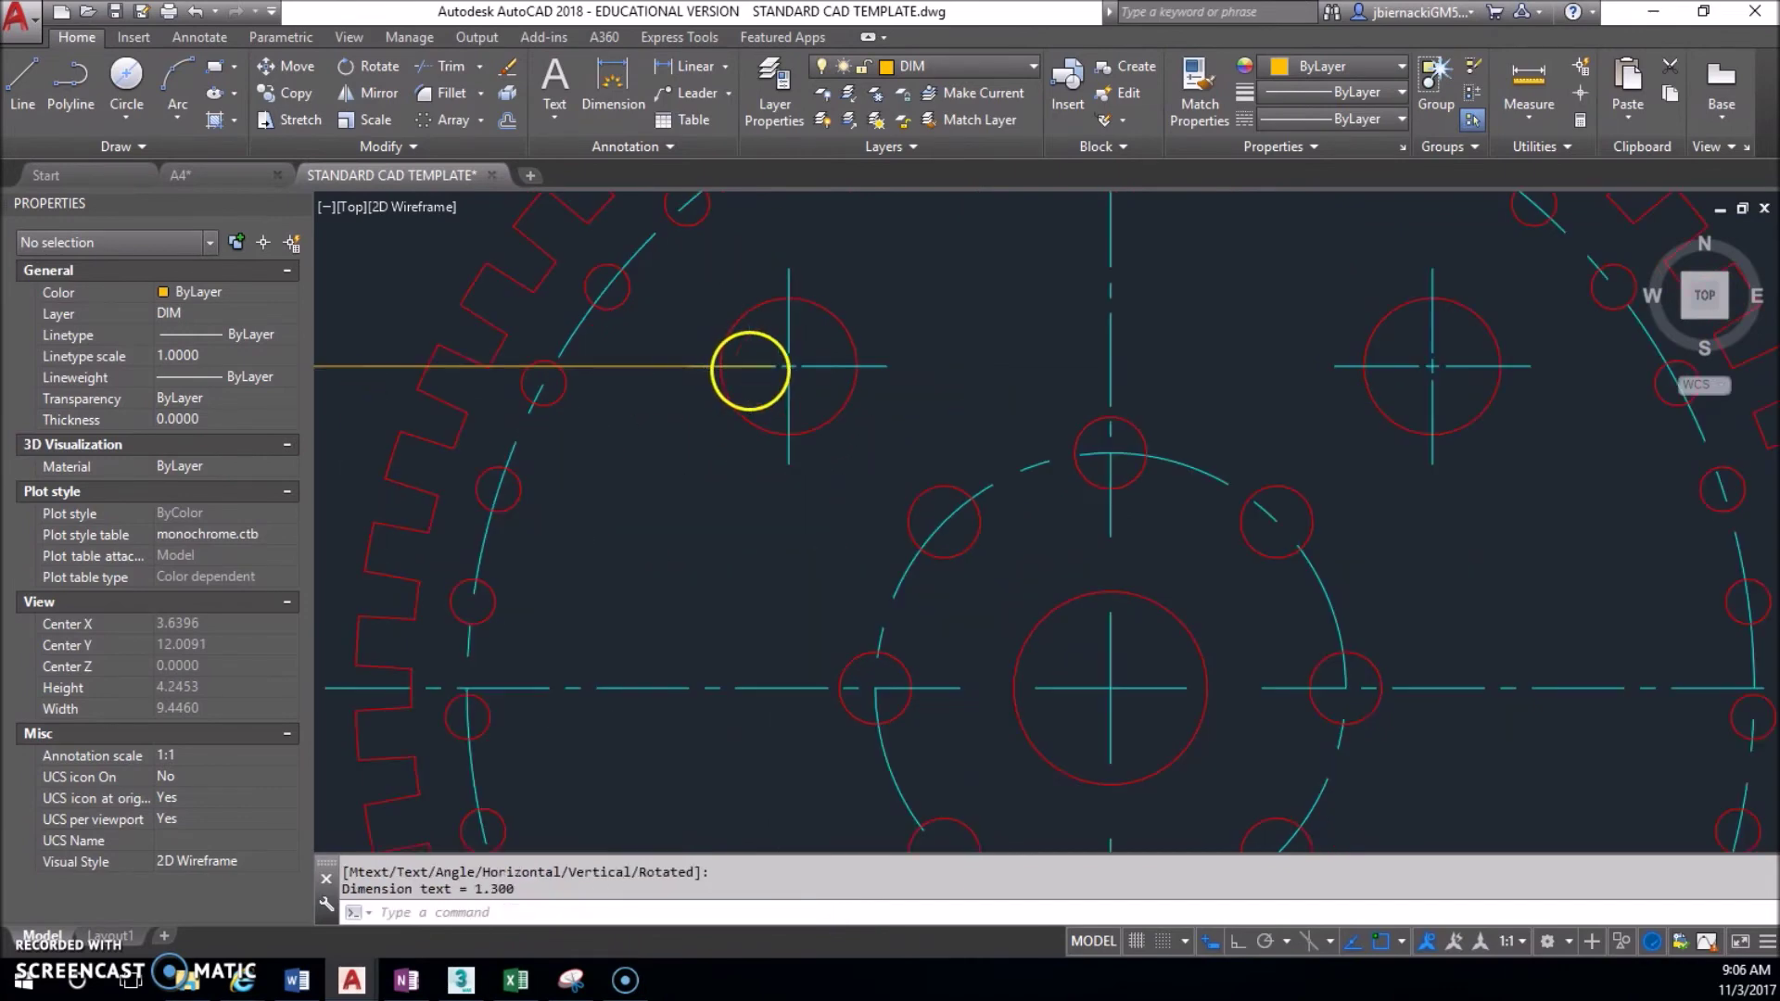
scroll(665, 367, down, 2)
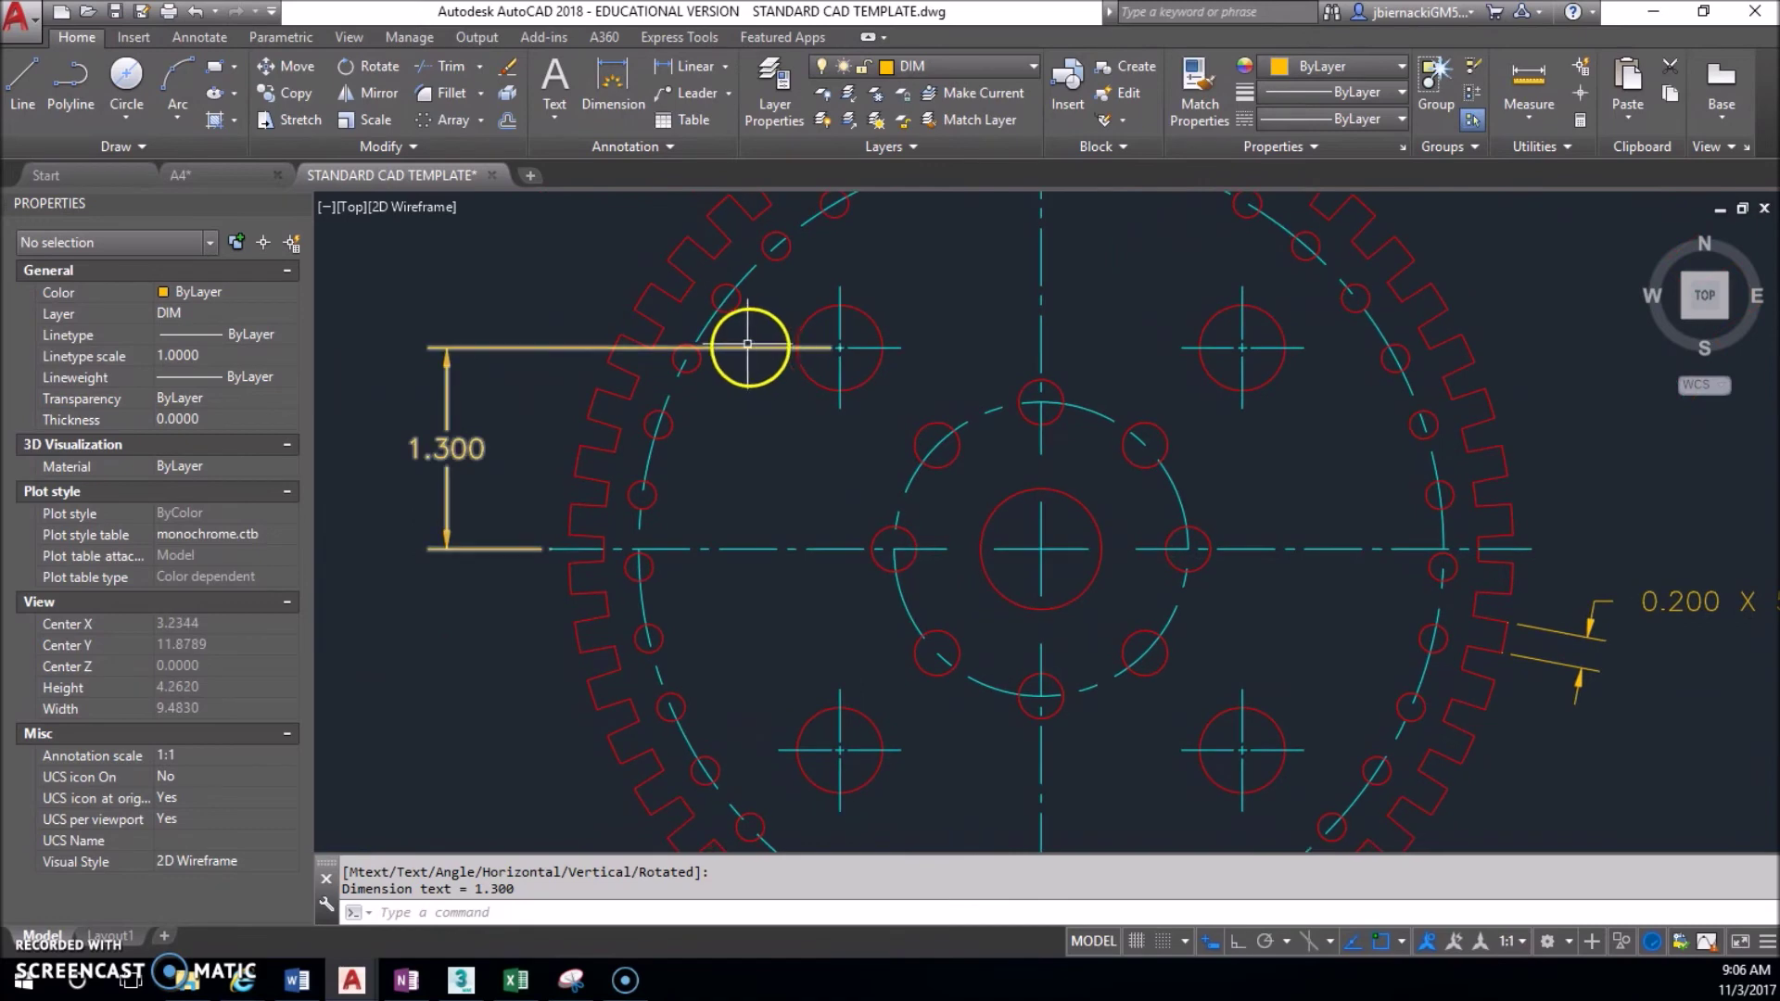
click(741, 349)
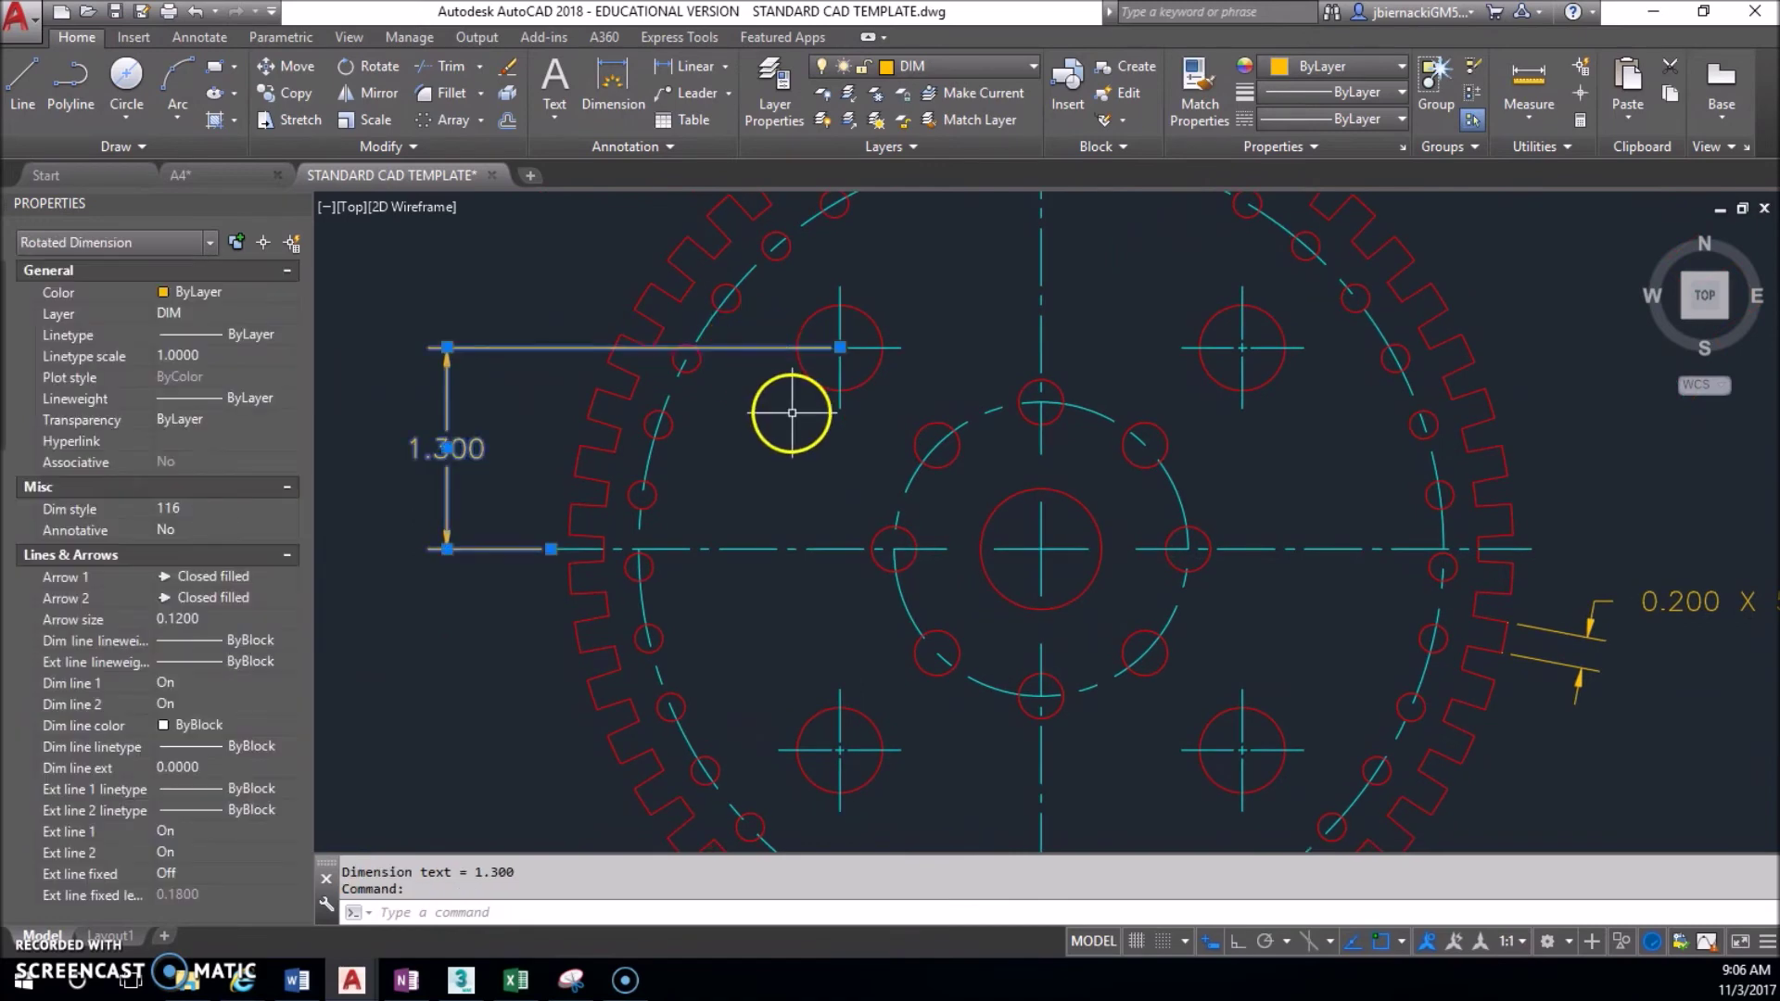
key(Delete)
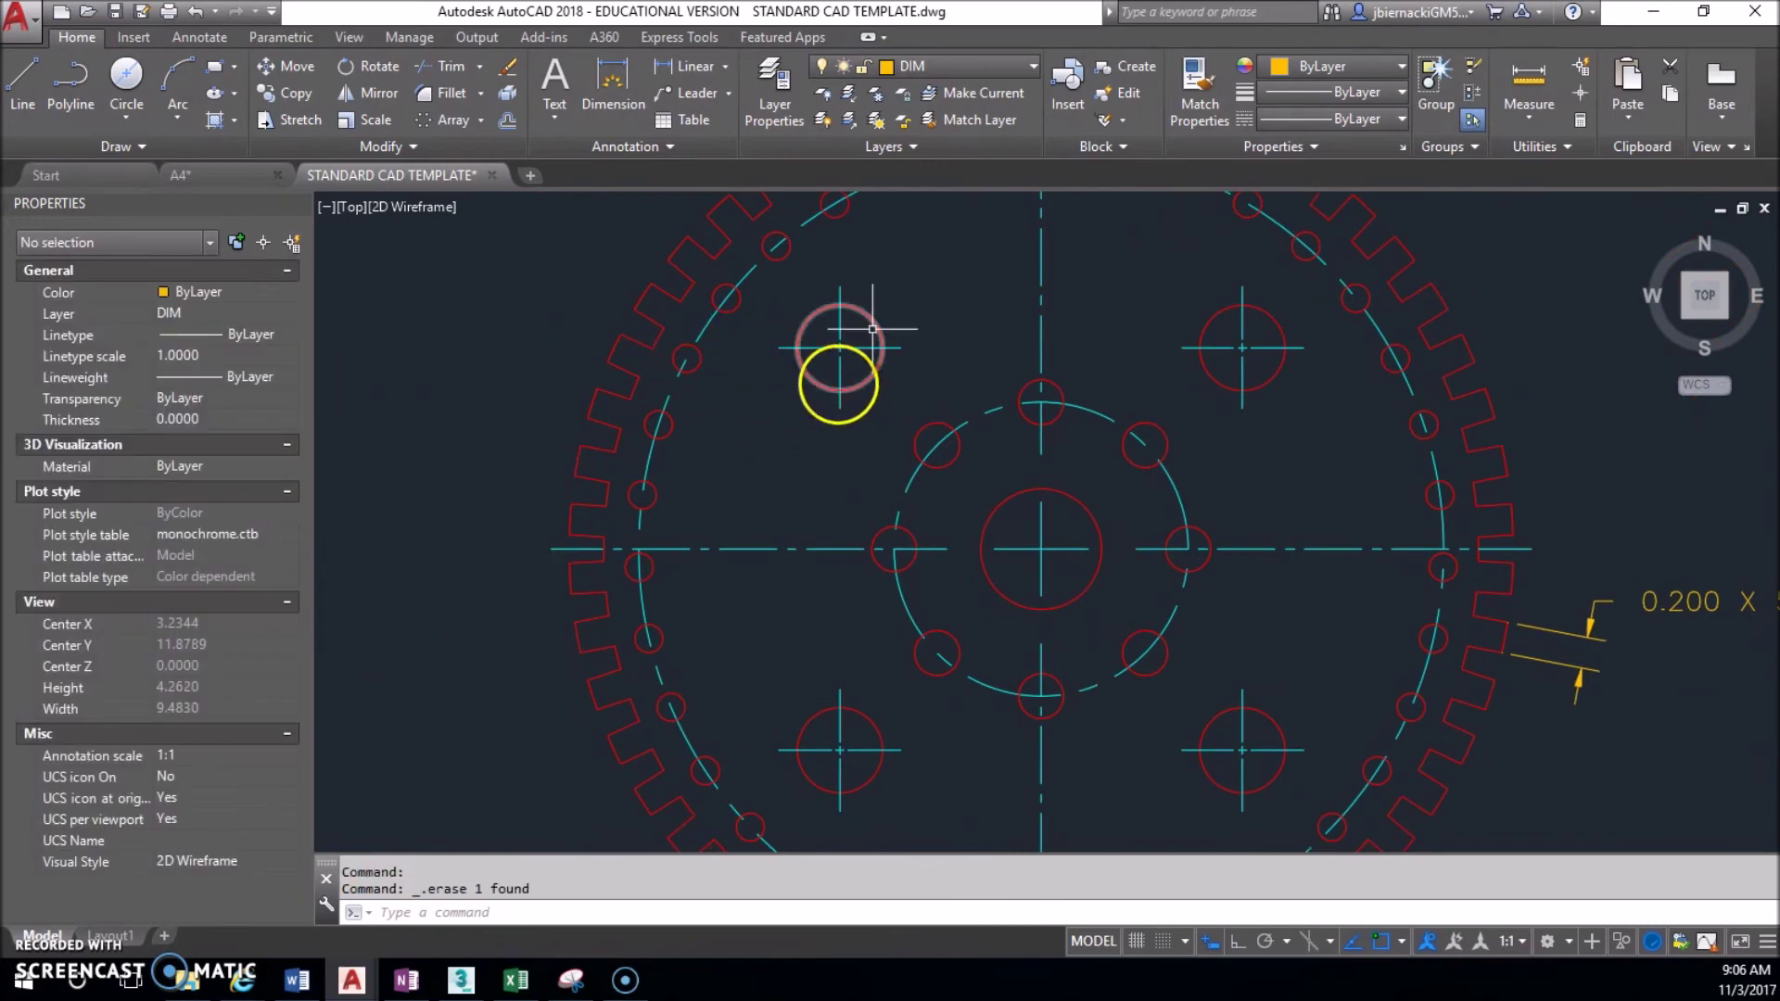
Add a vertical linear dimension left of the gear, from the upper-left hole's center mark's left end to the horizontal centerline's left end.
click(691, 67)
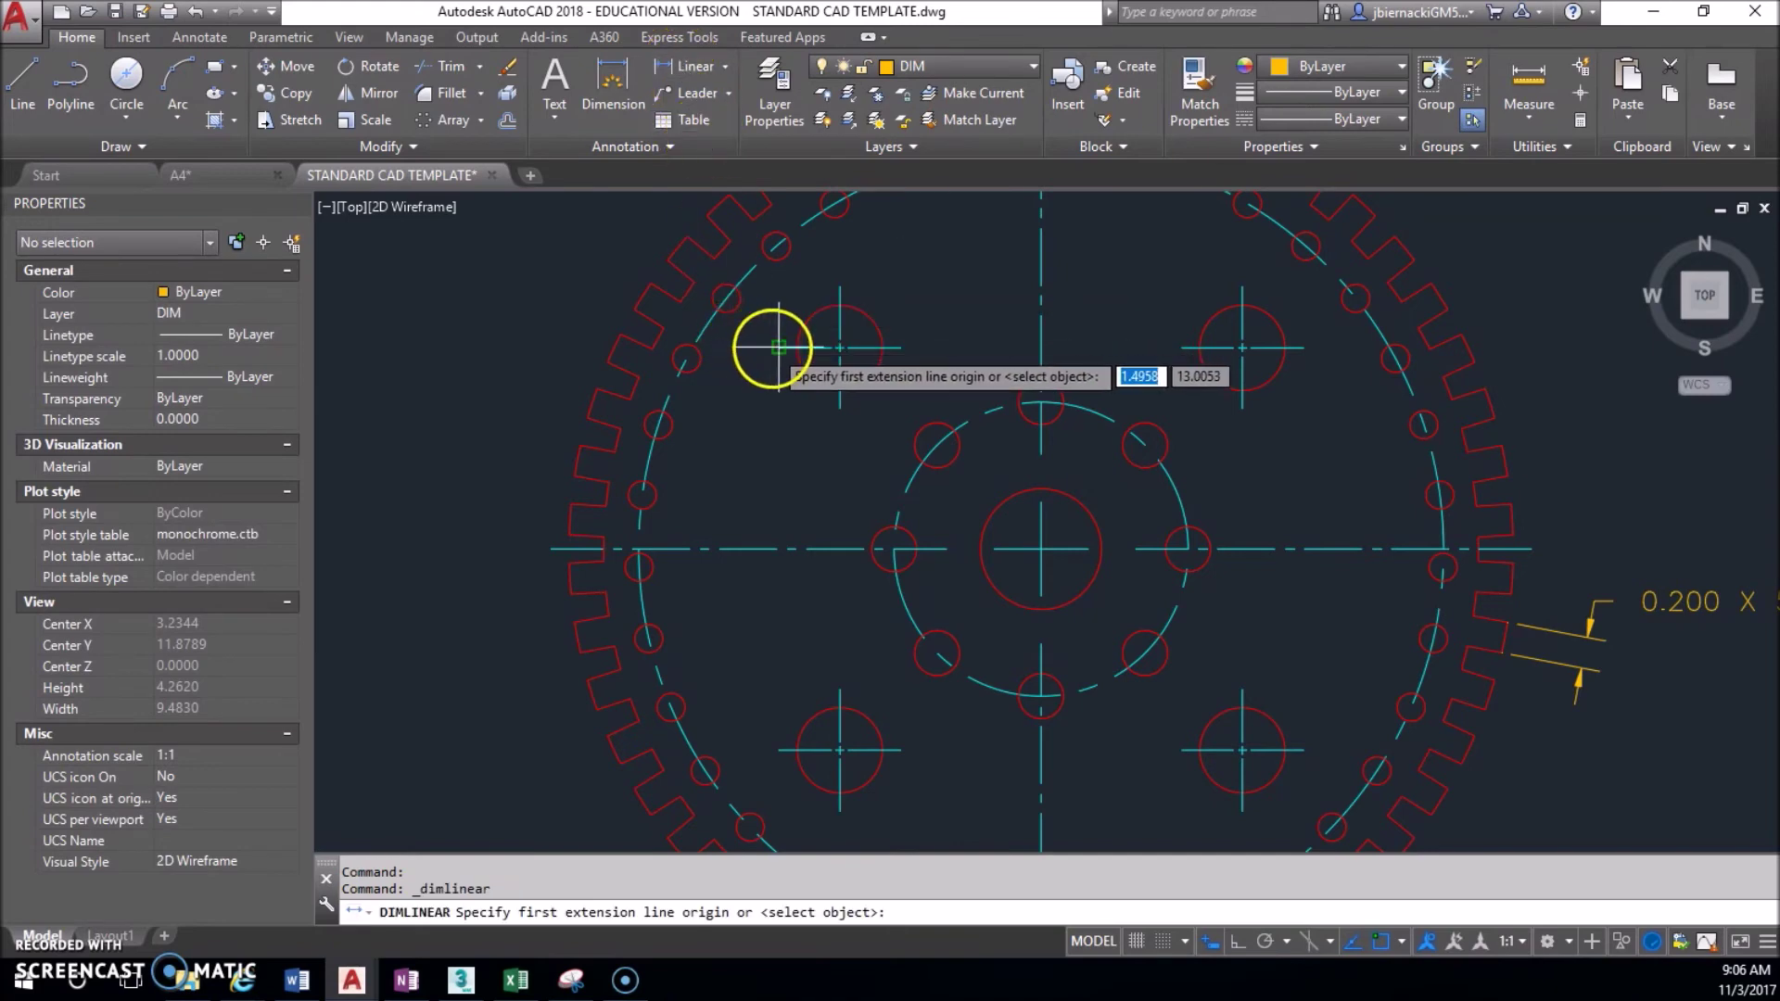
click(775, 348)
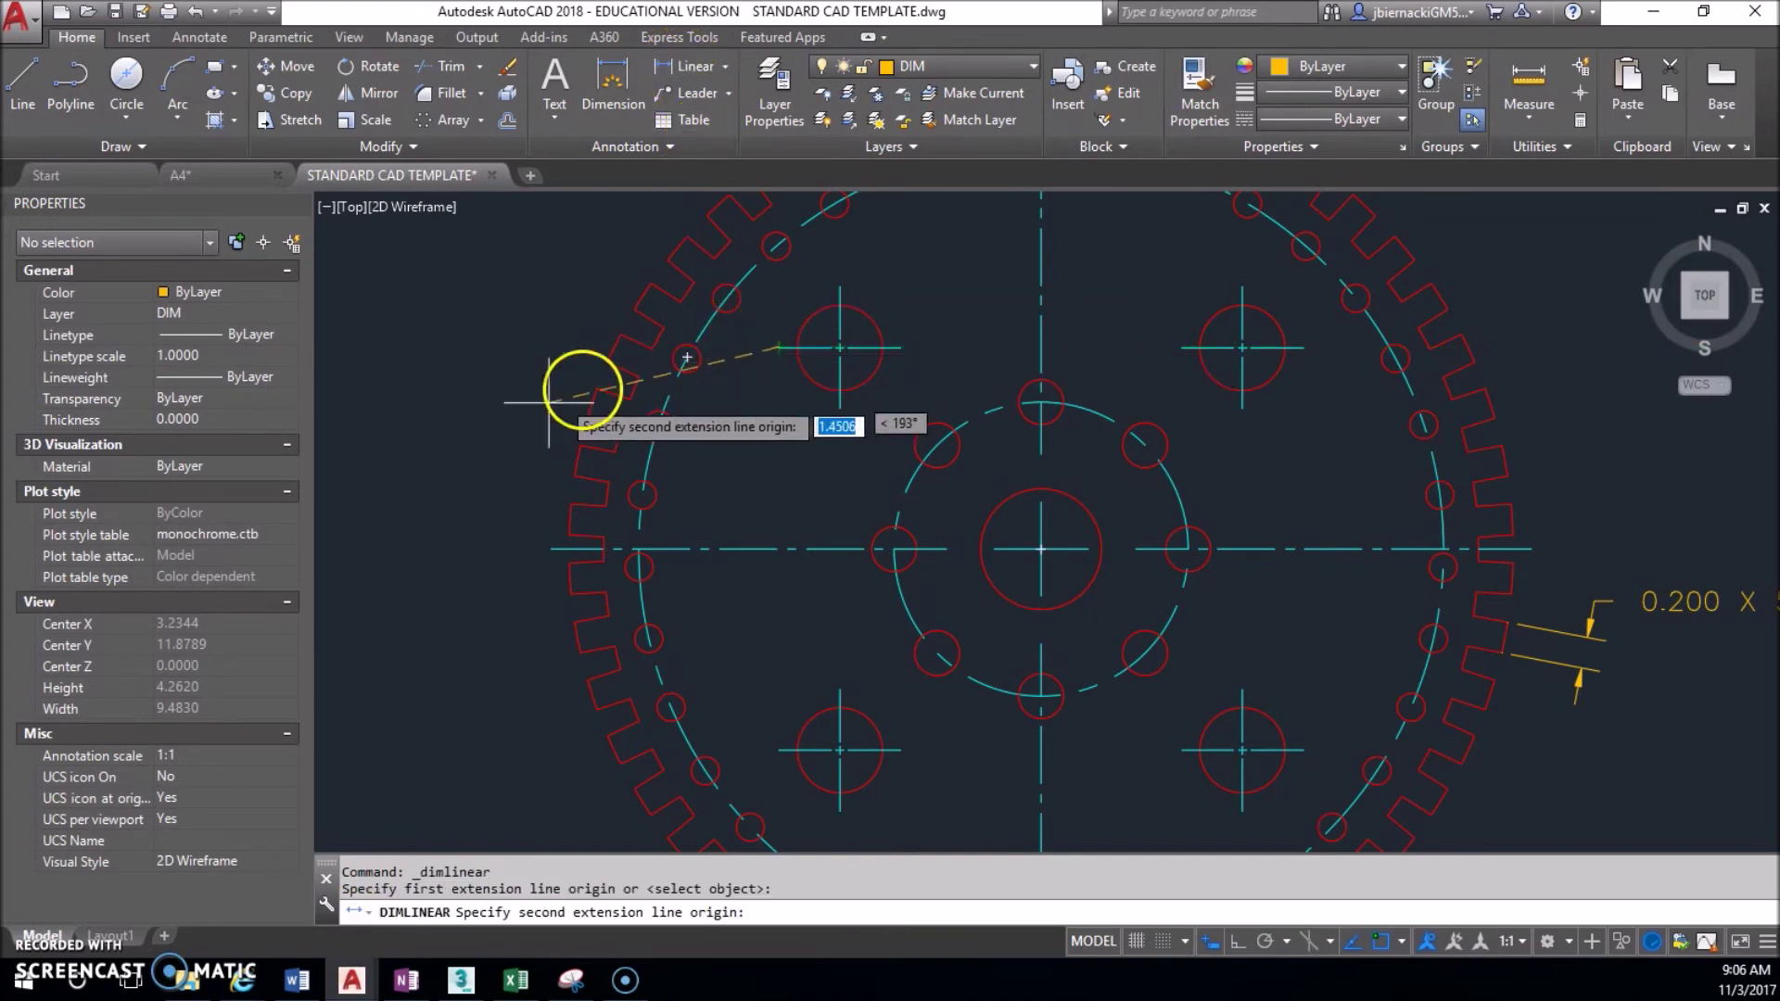
click(548, 547)
click(506, 505)
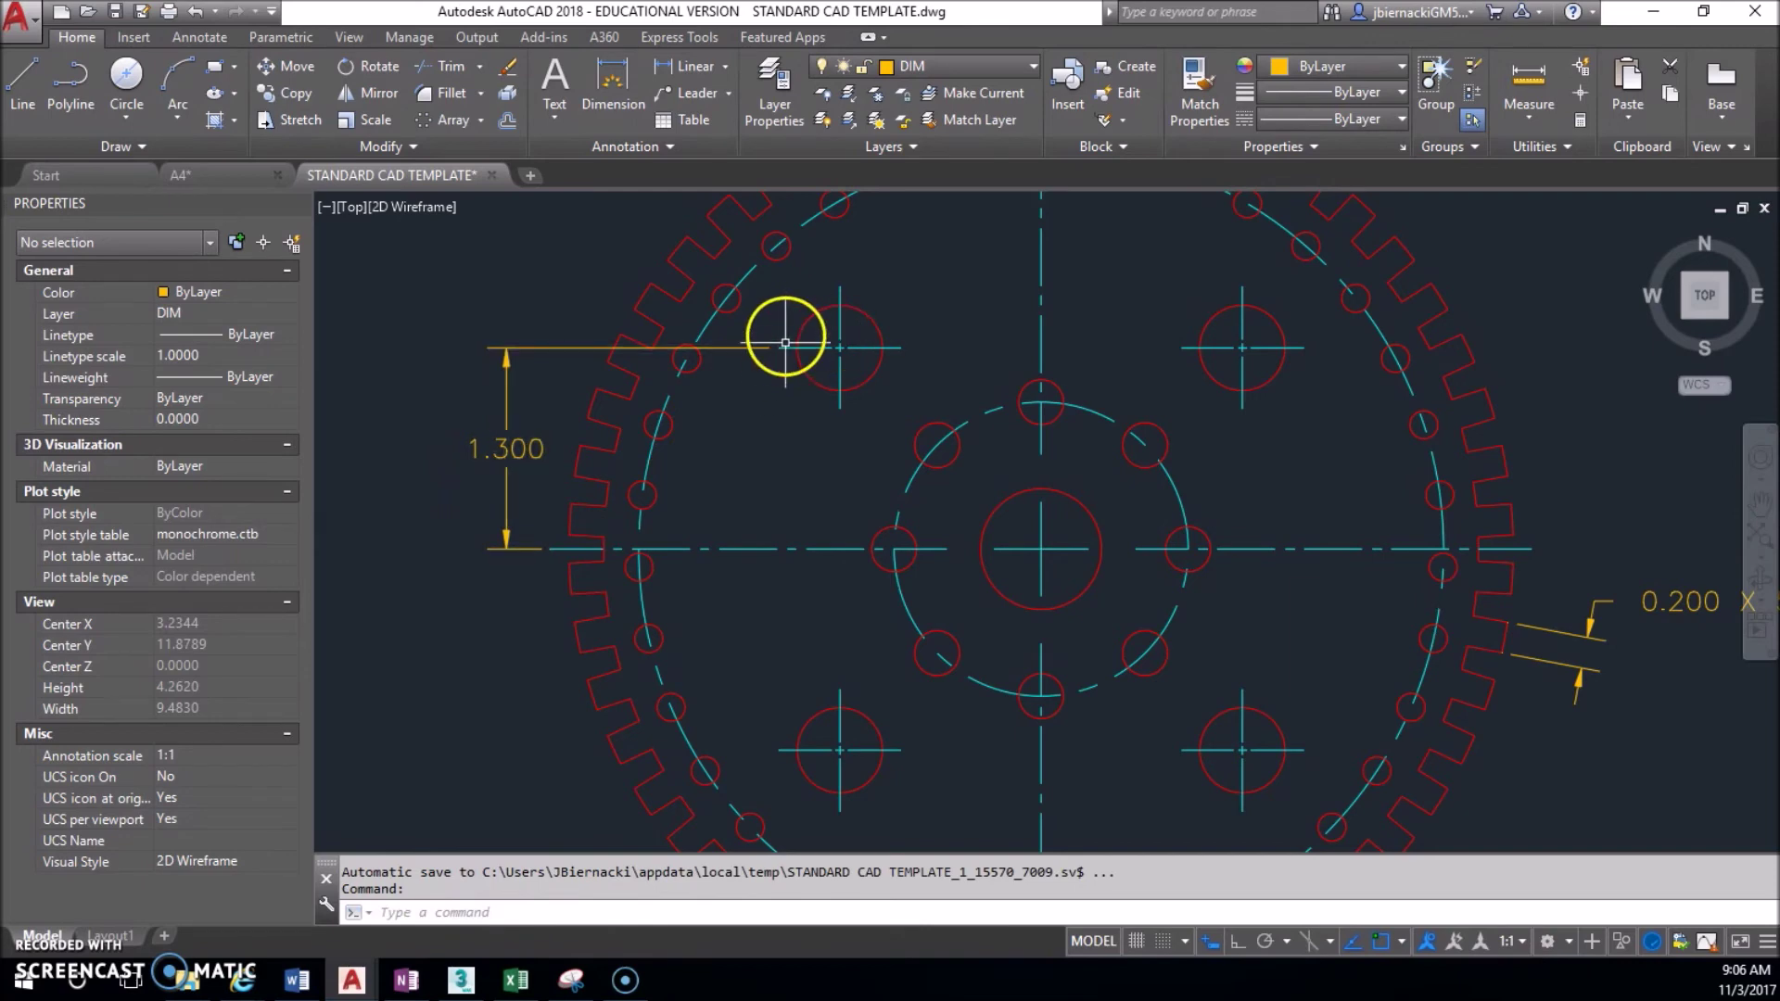
scroll(792, 348, up, 2)
scroll(741, 352, down, 2)
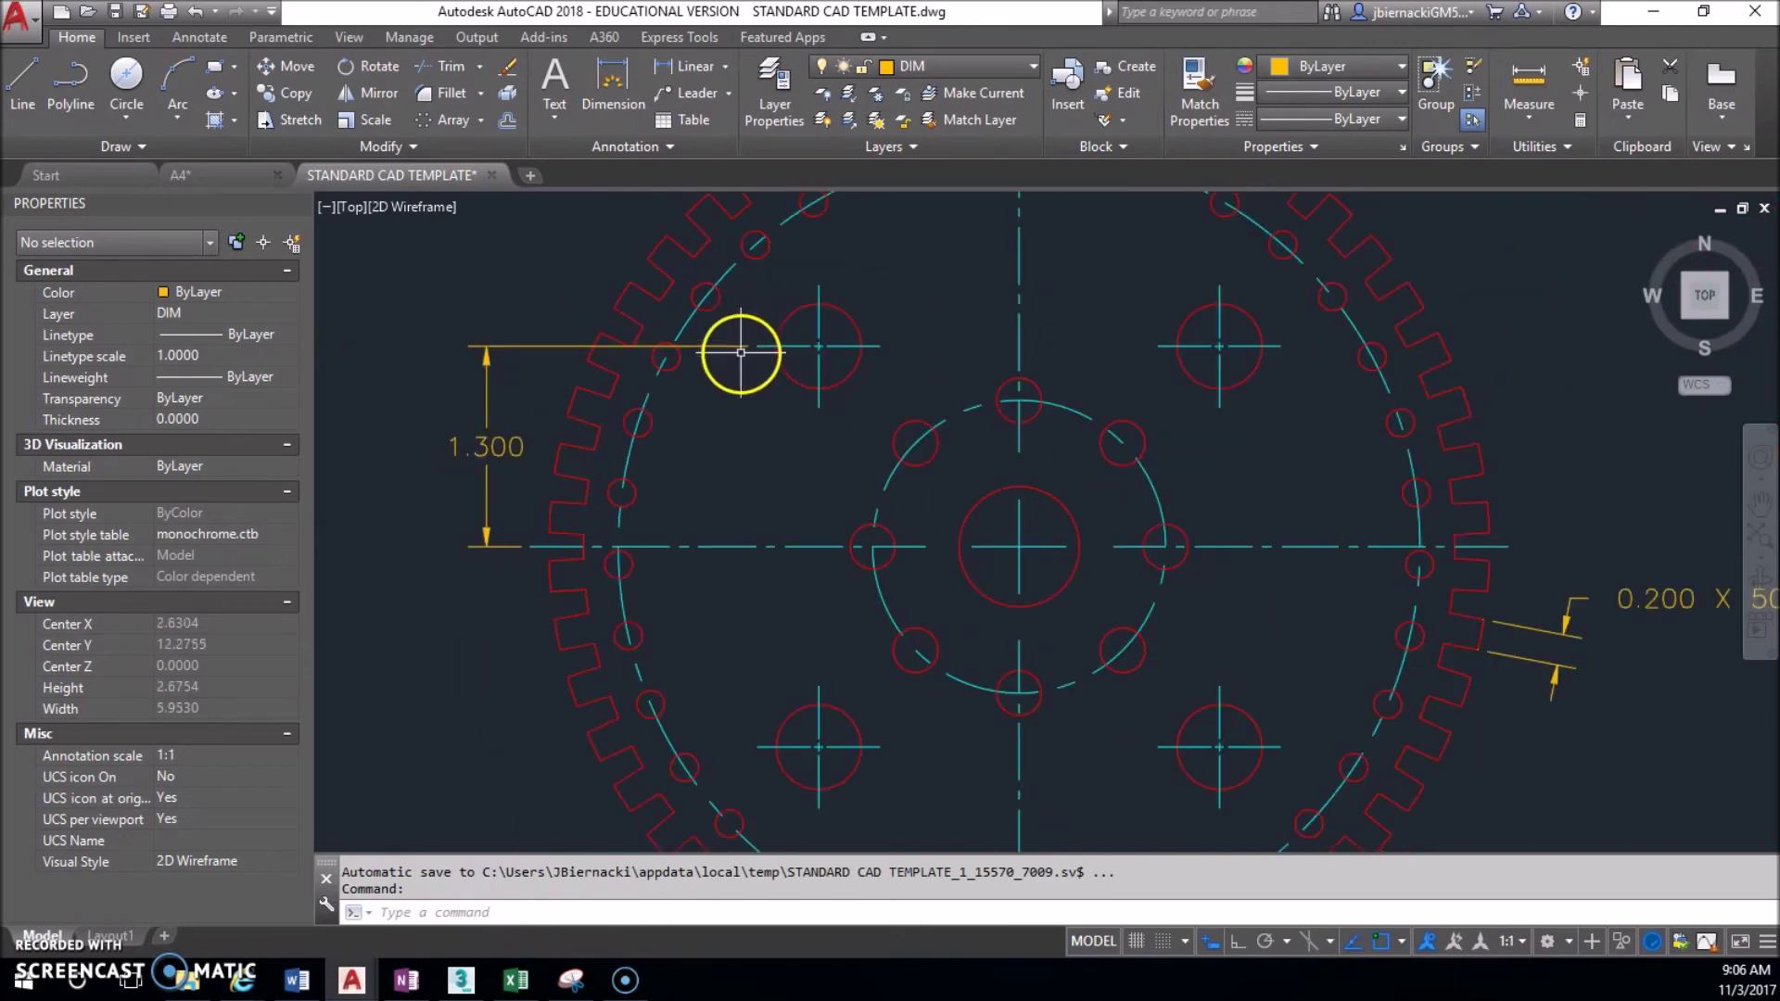
Try a vertical linear dimension from the horizontal centerline's left end to the lower-left hole's center mark, and erase it.
click(679, 67)
click(531, 547)
click(758, 746)
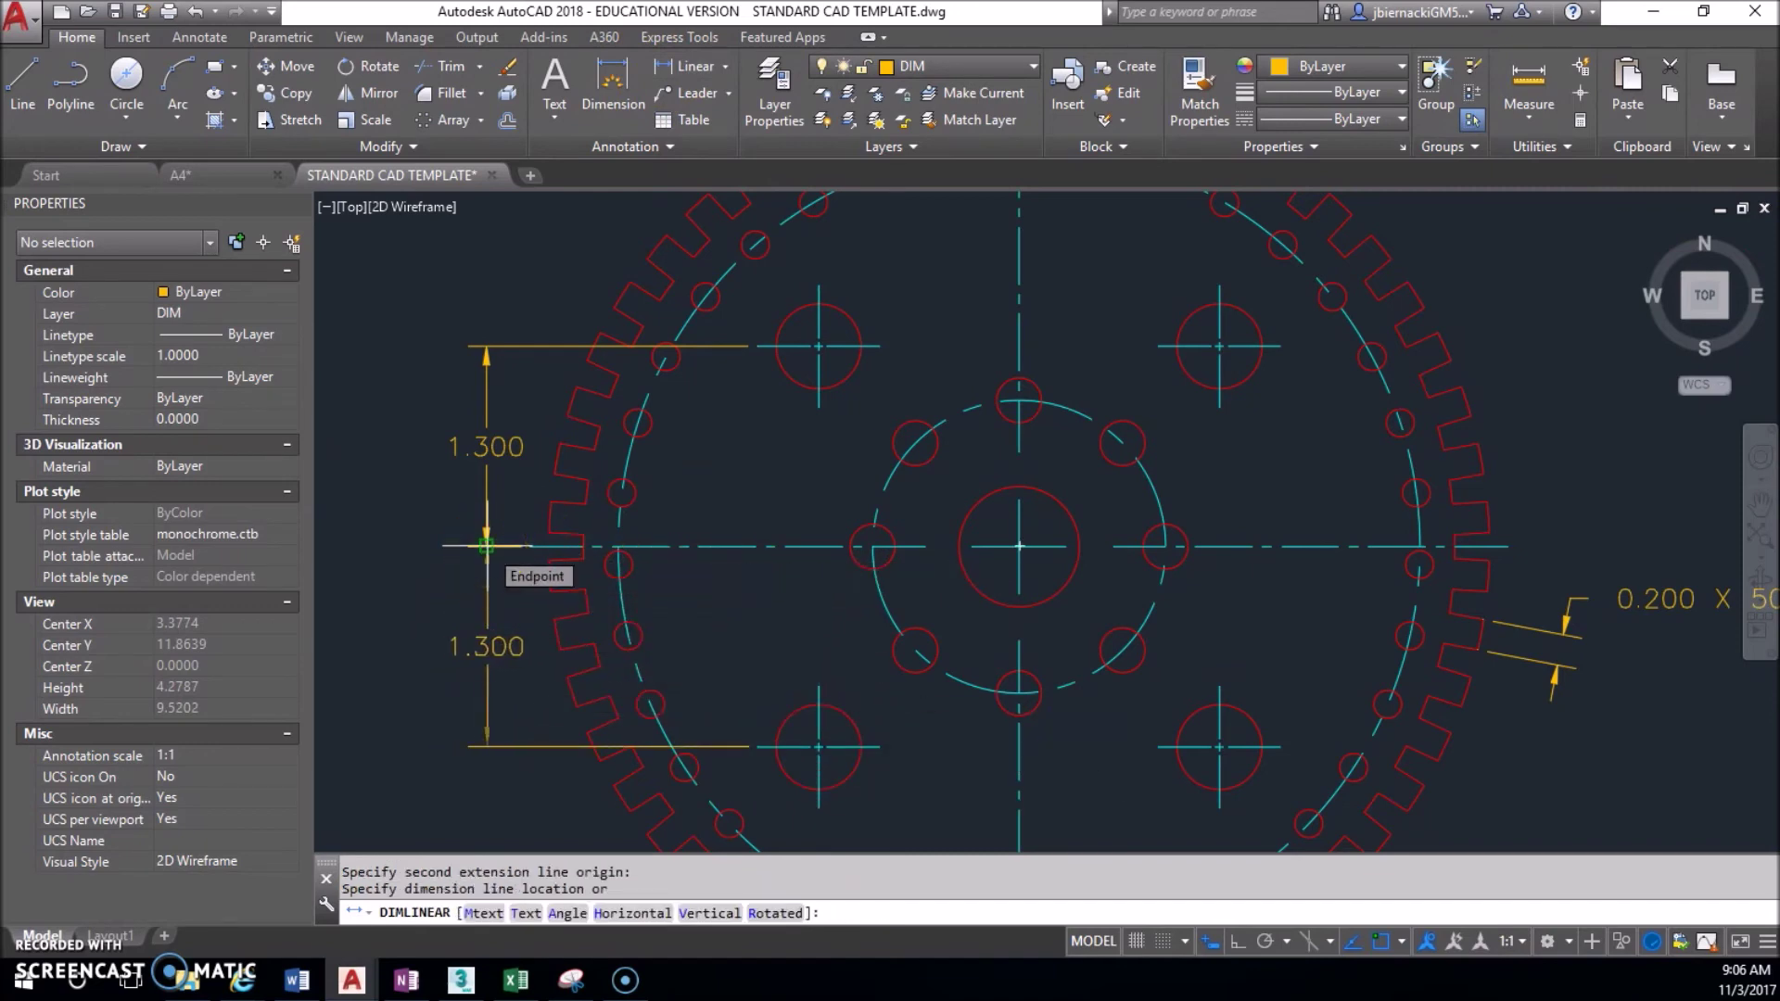
click(414, 548)
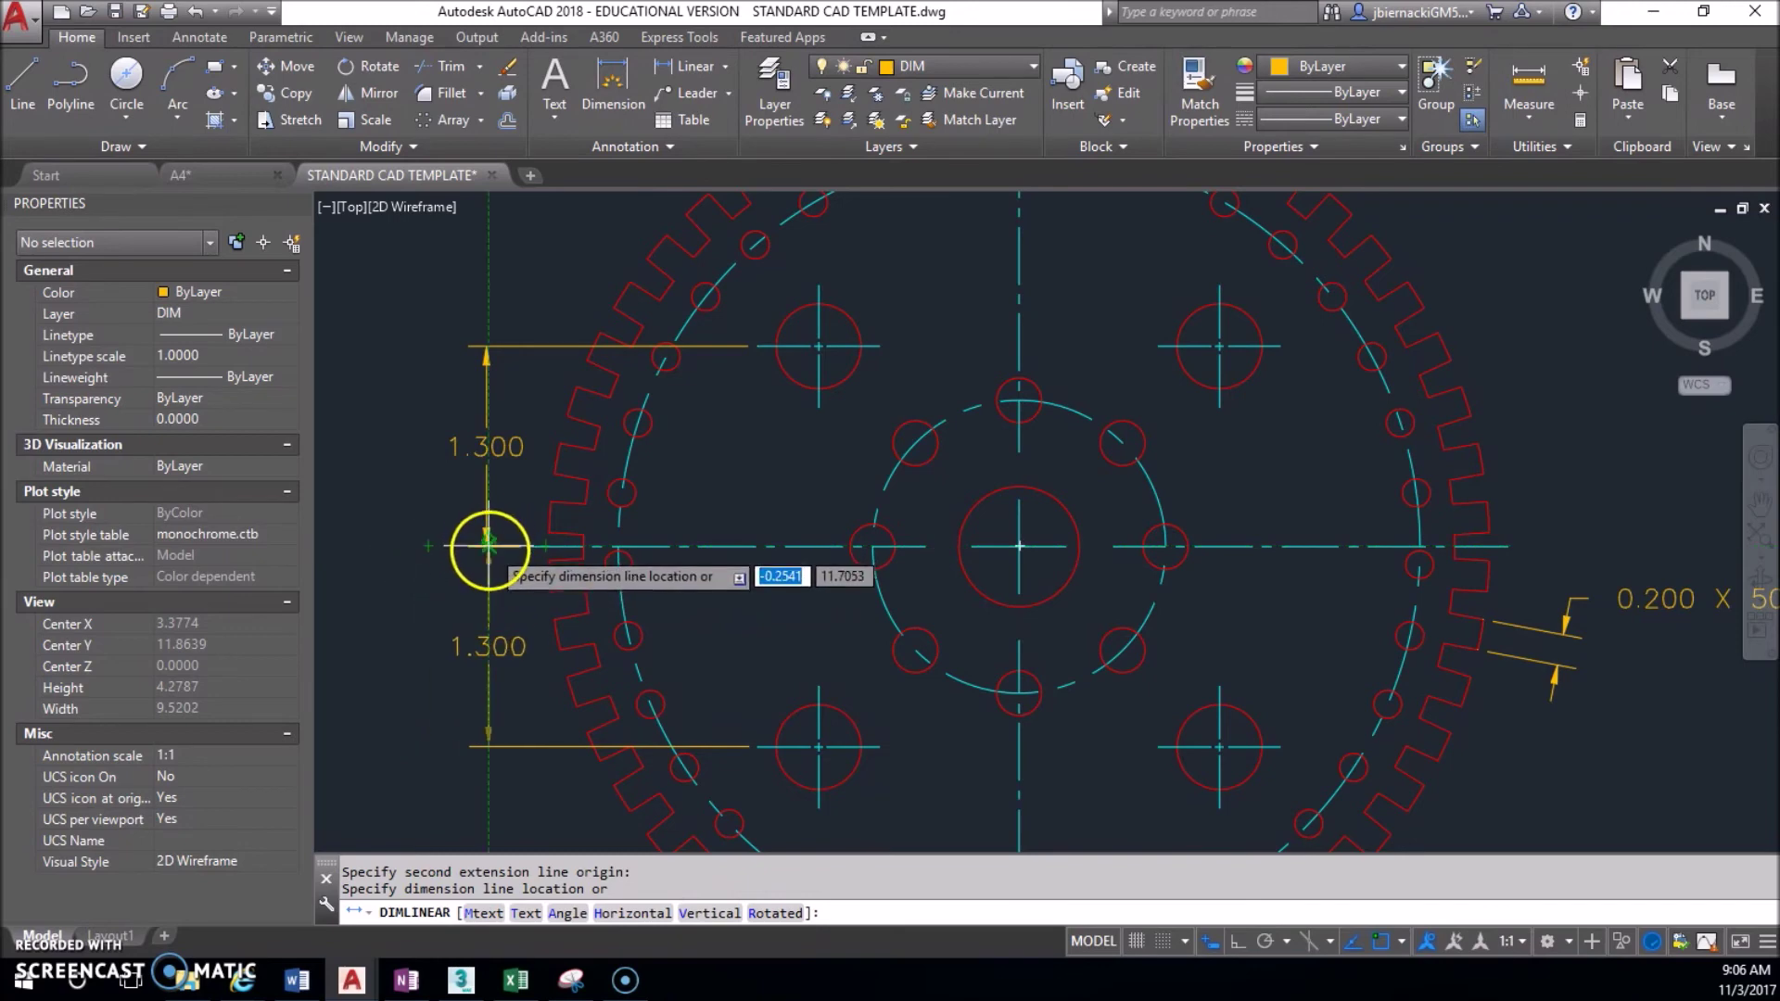
click(487, 547)
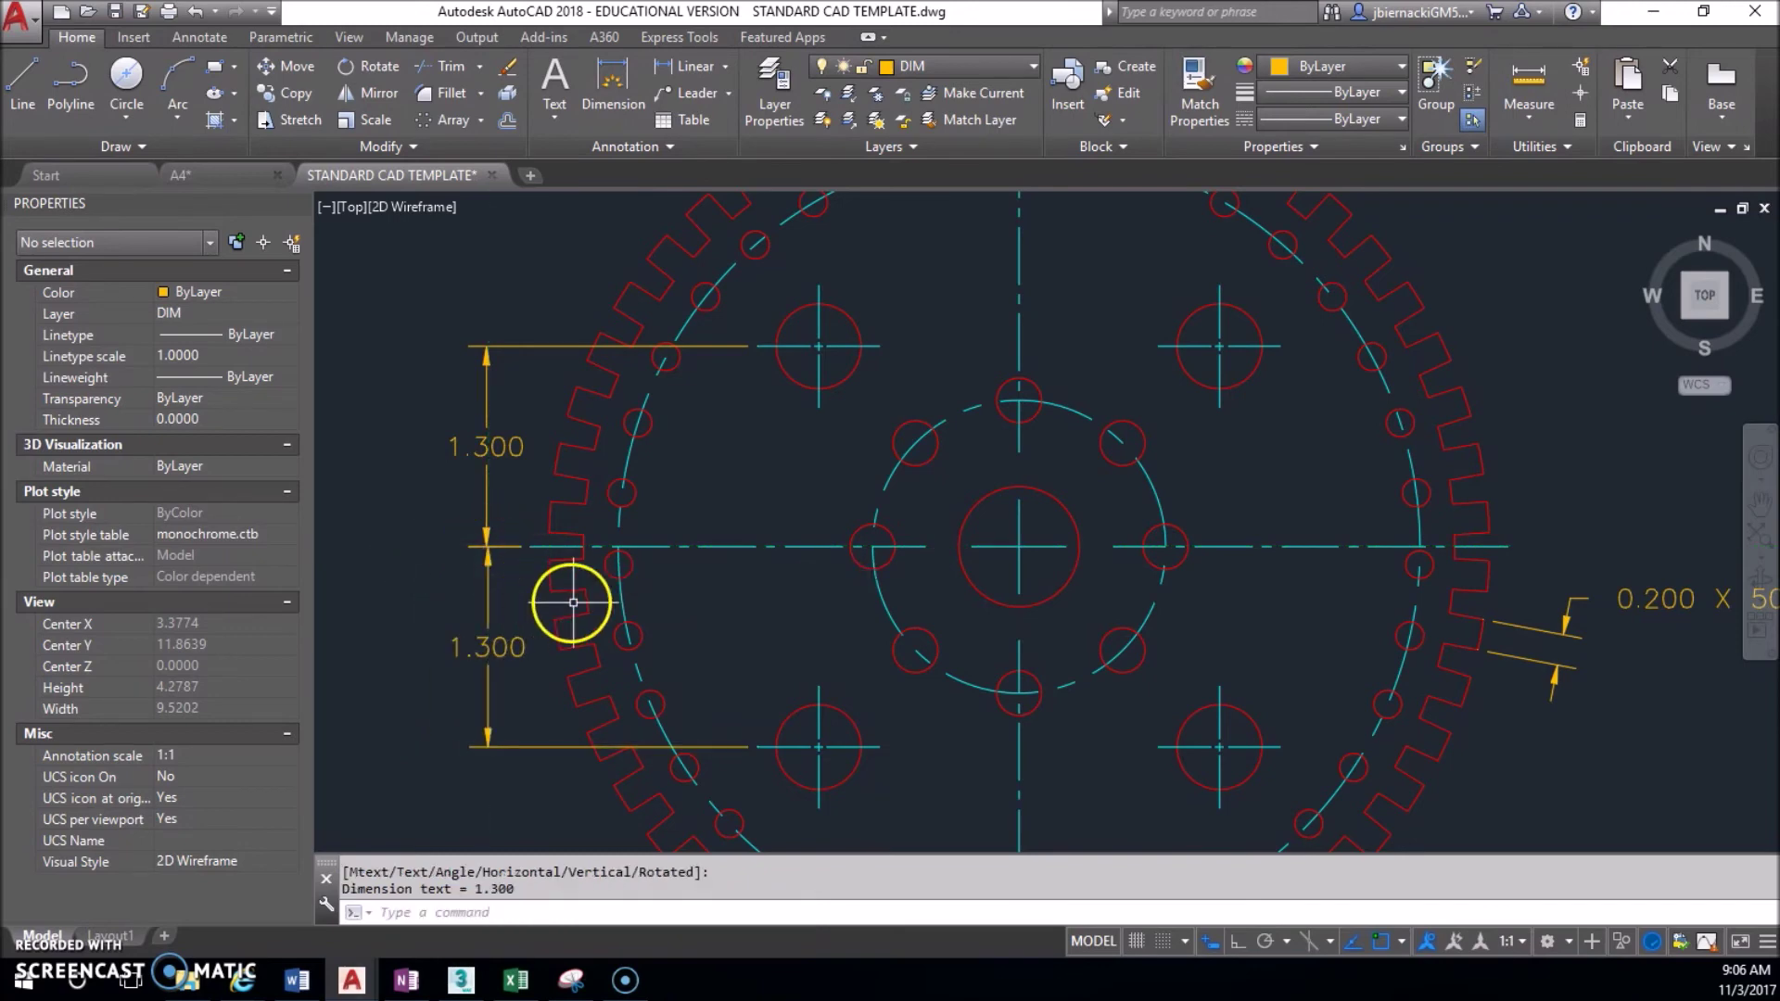
click(486, 556)
key(Delete)
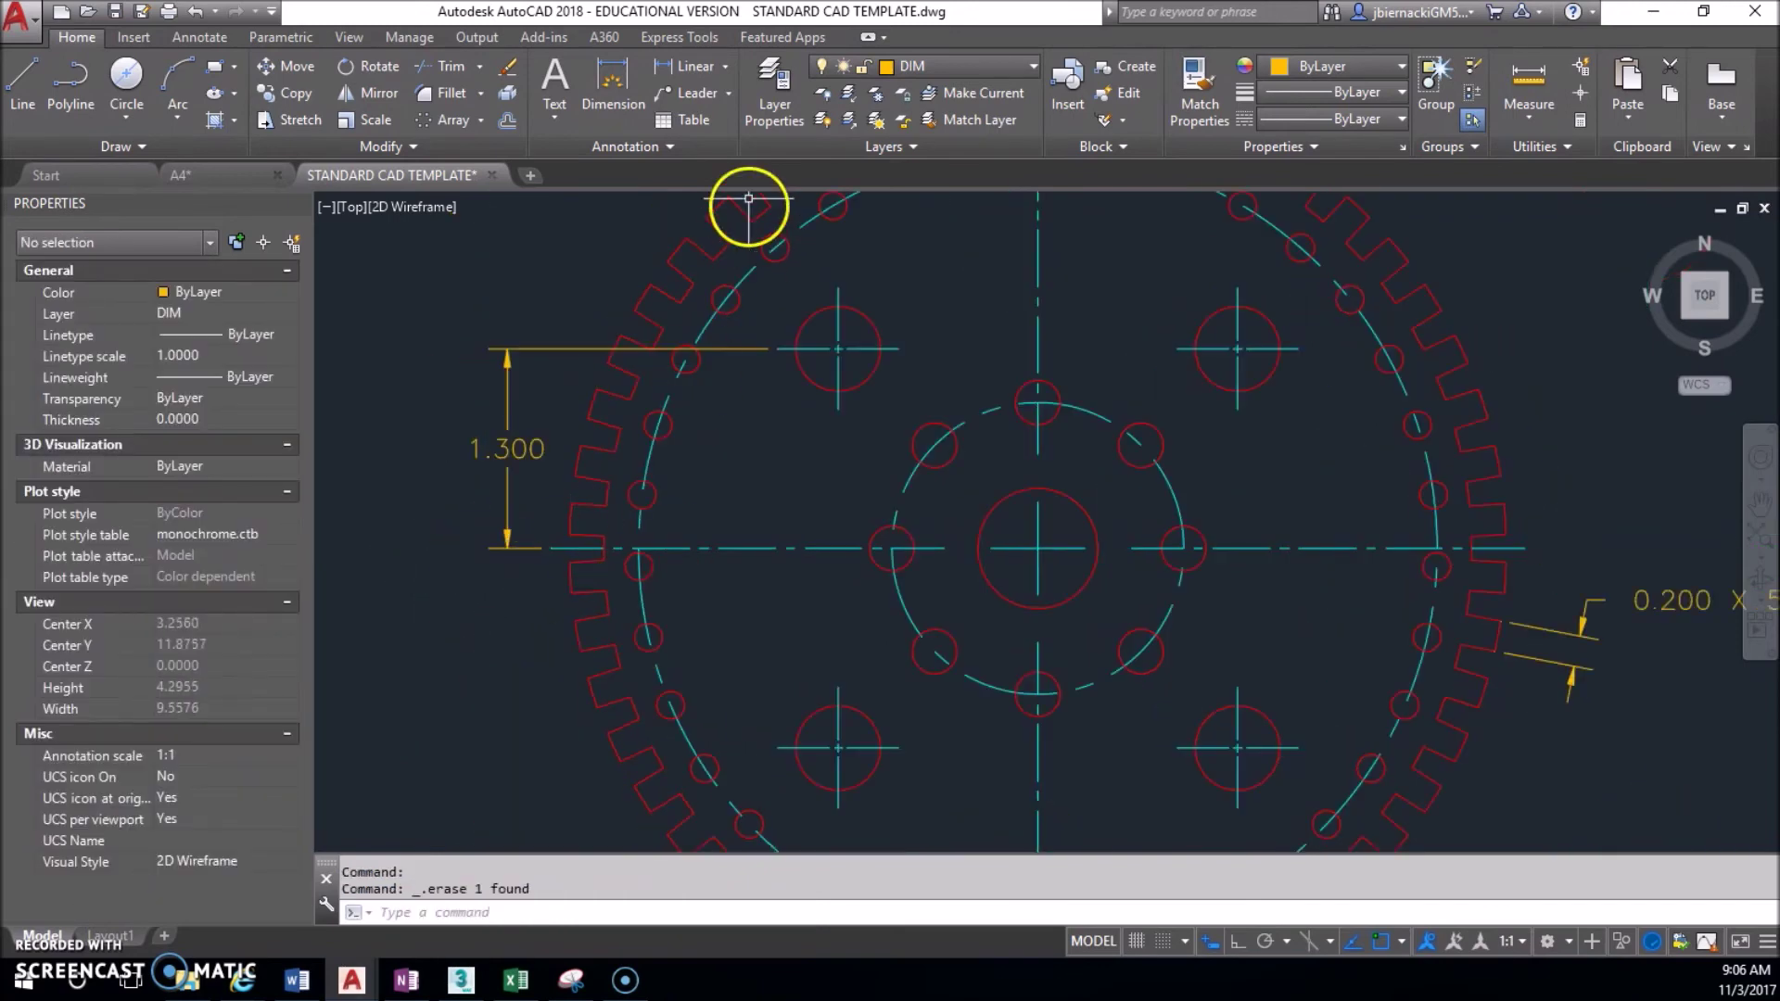
Add a vertical linear dimension from the horizontal centerline's left end to the lower-left hole's center mark, in line with the upper vertical dimension.
click(680, 65)
click(552, 549)
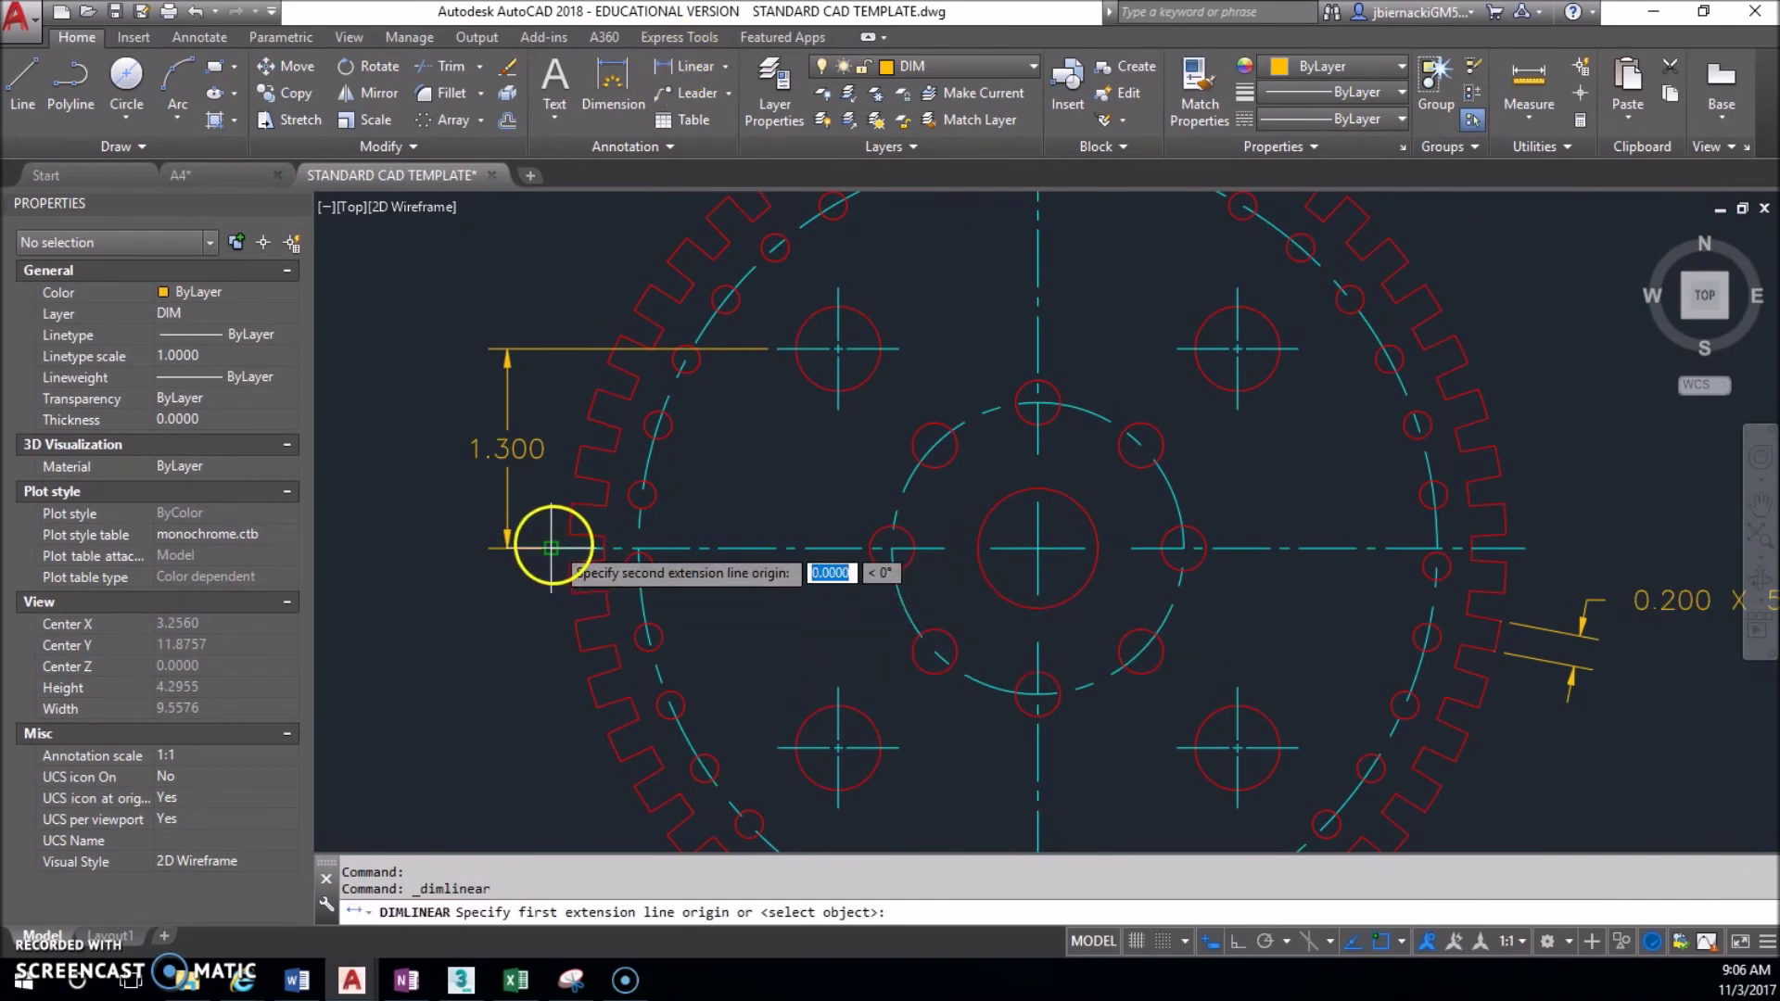
click(777, 747)
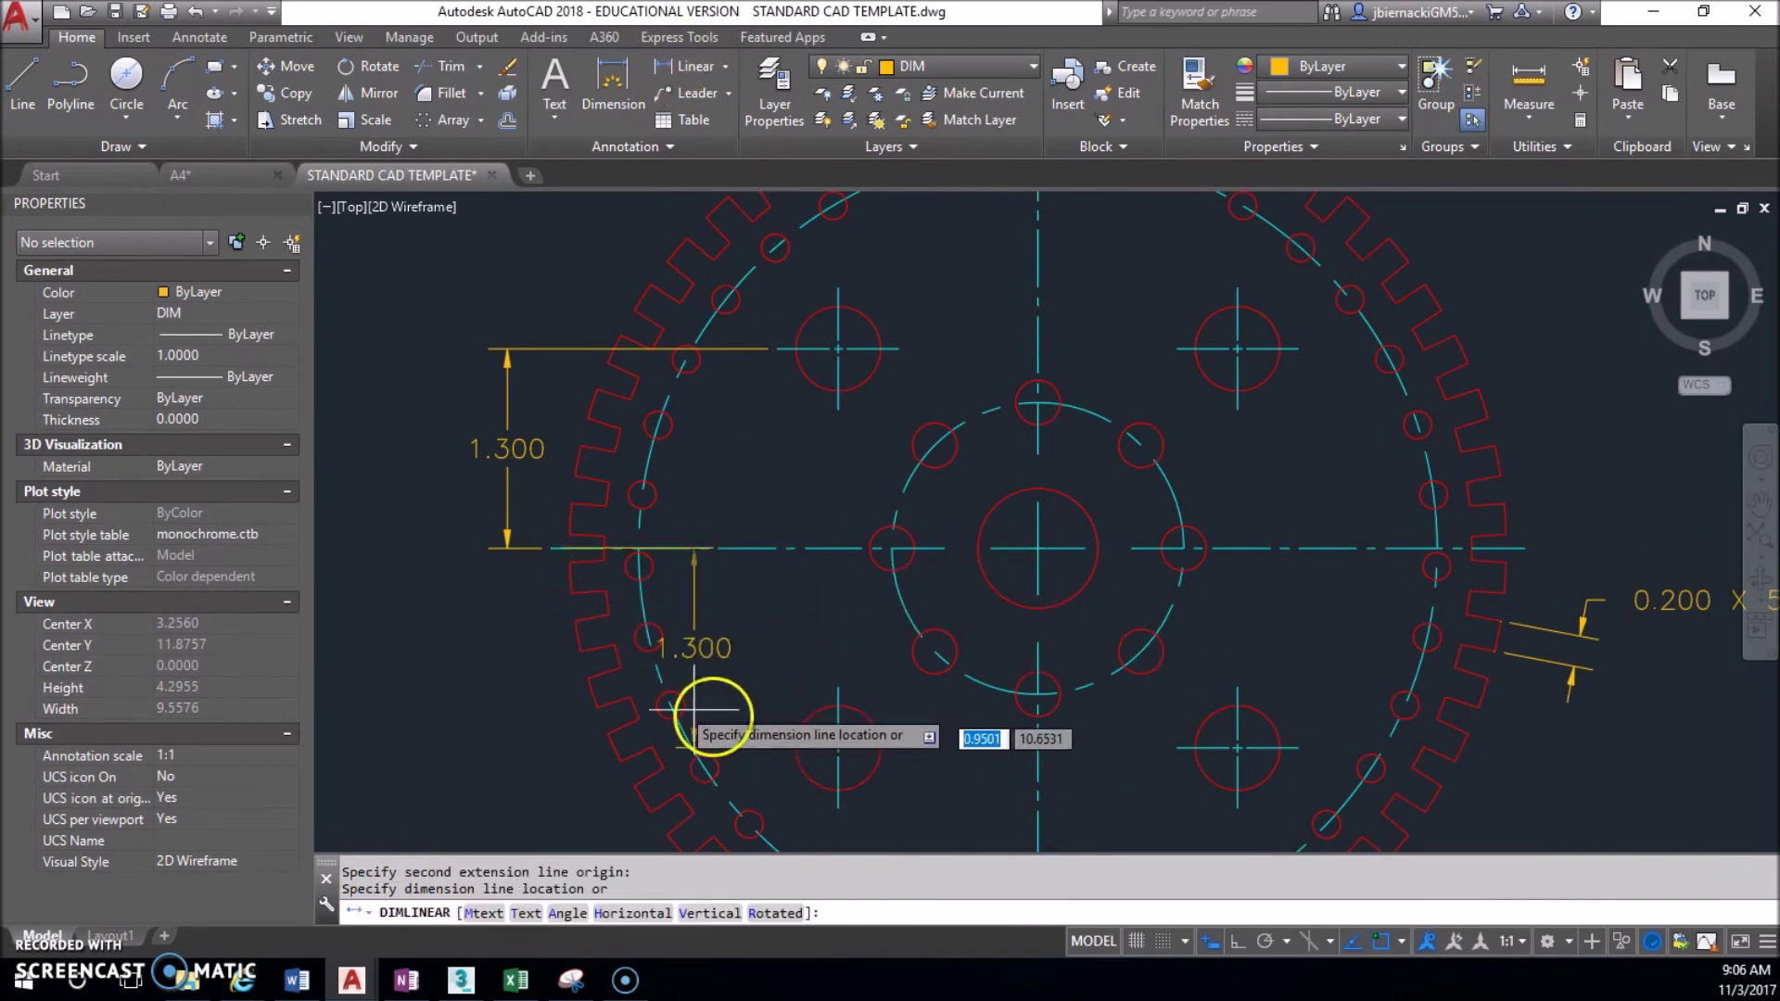
click(506, 547)
scroll(605, 590, down, 2)
scroll(607, 590, down, 3)
scroll(753, 725, up, 3)
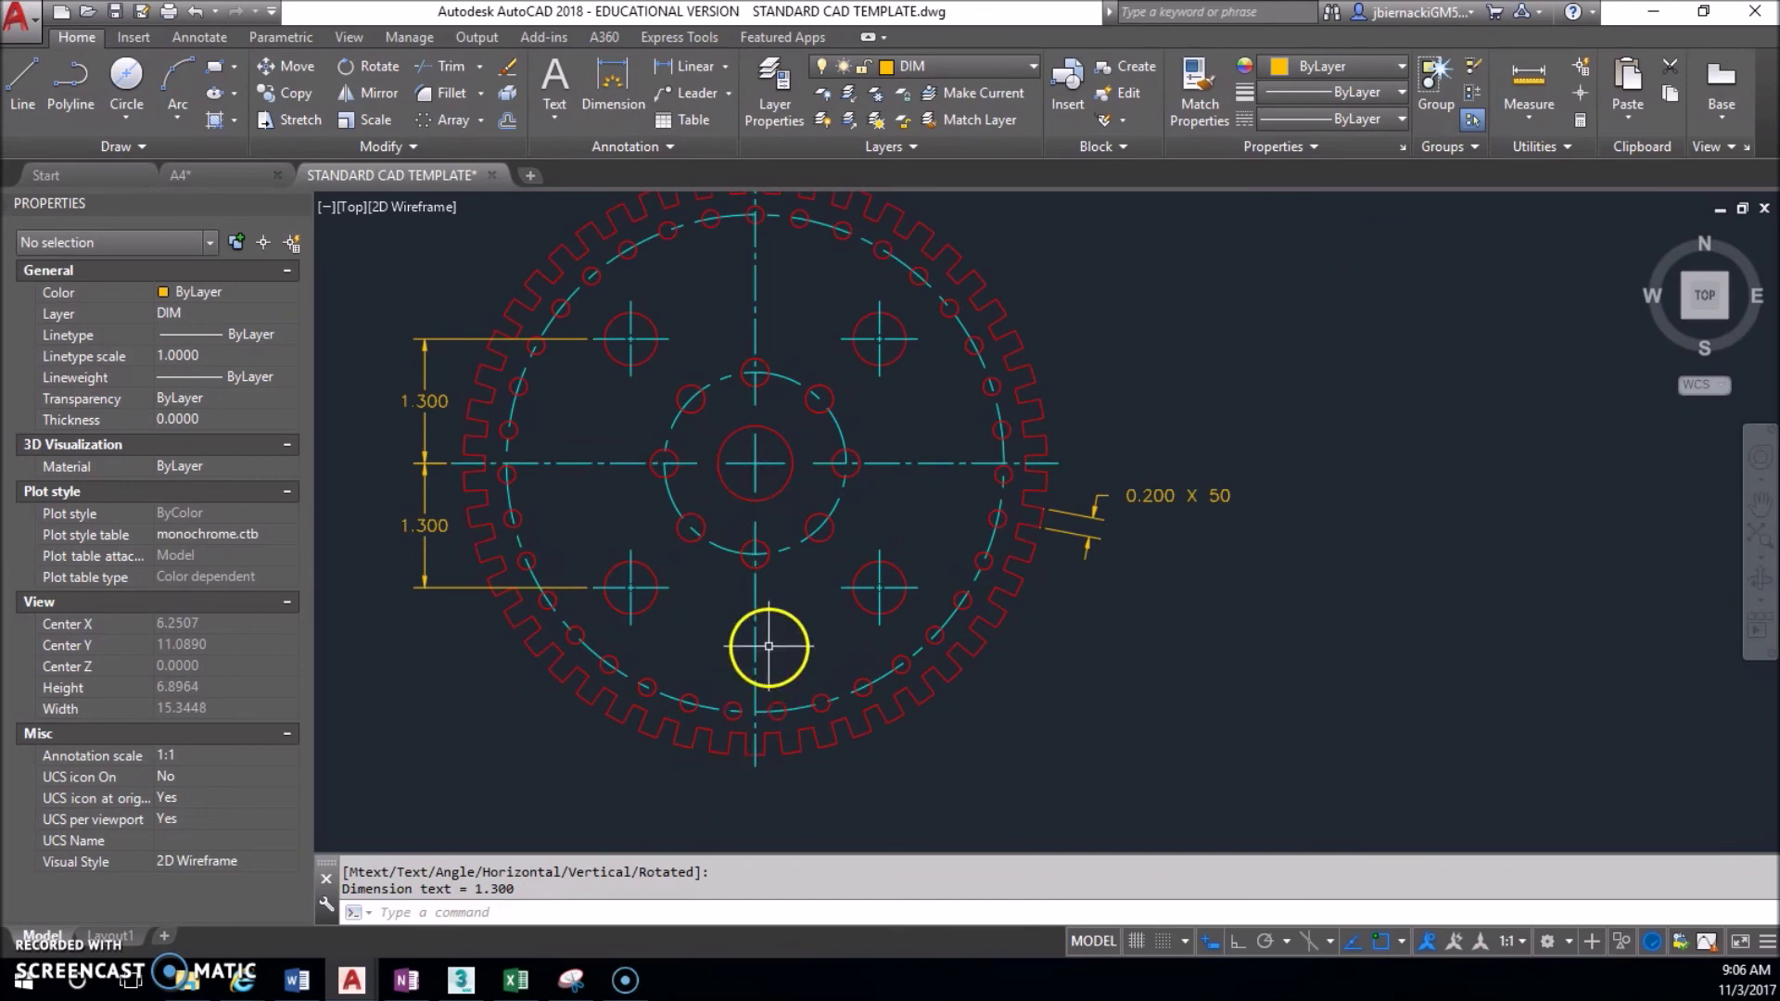
middle_drag(918, 441, 918, 469)
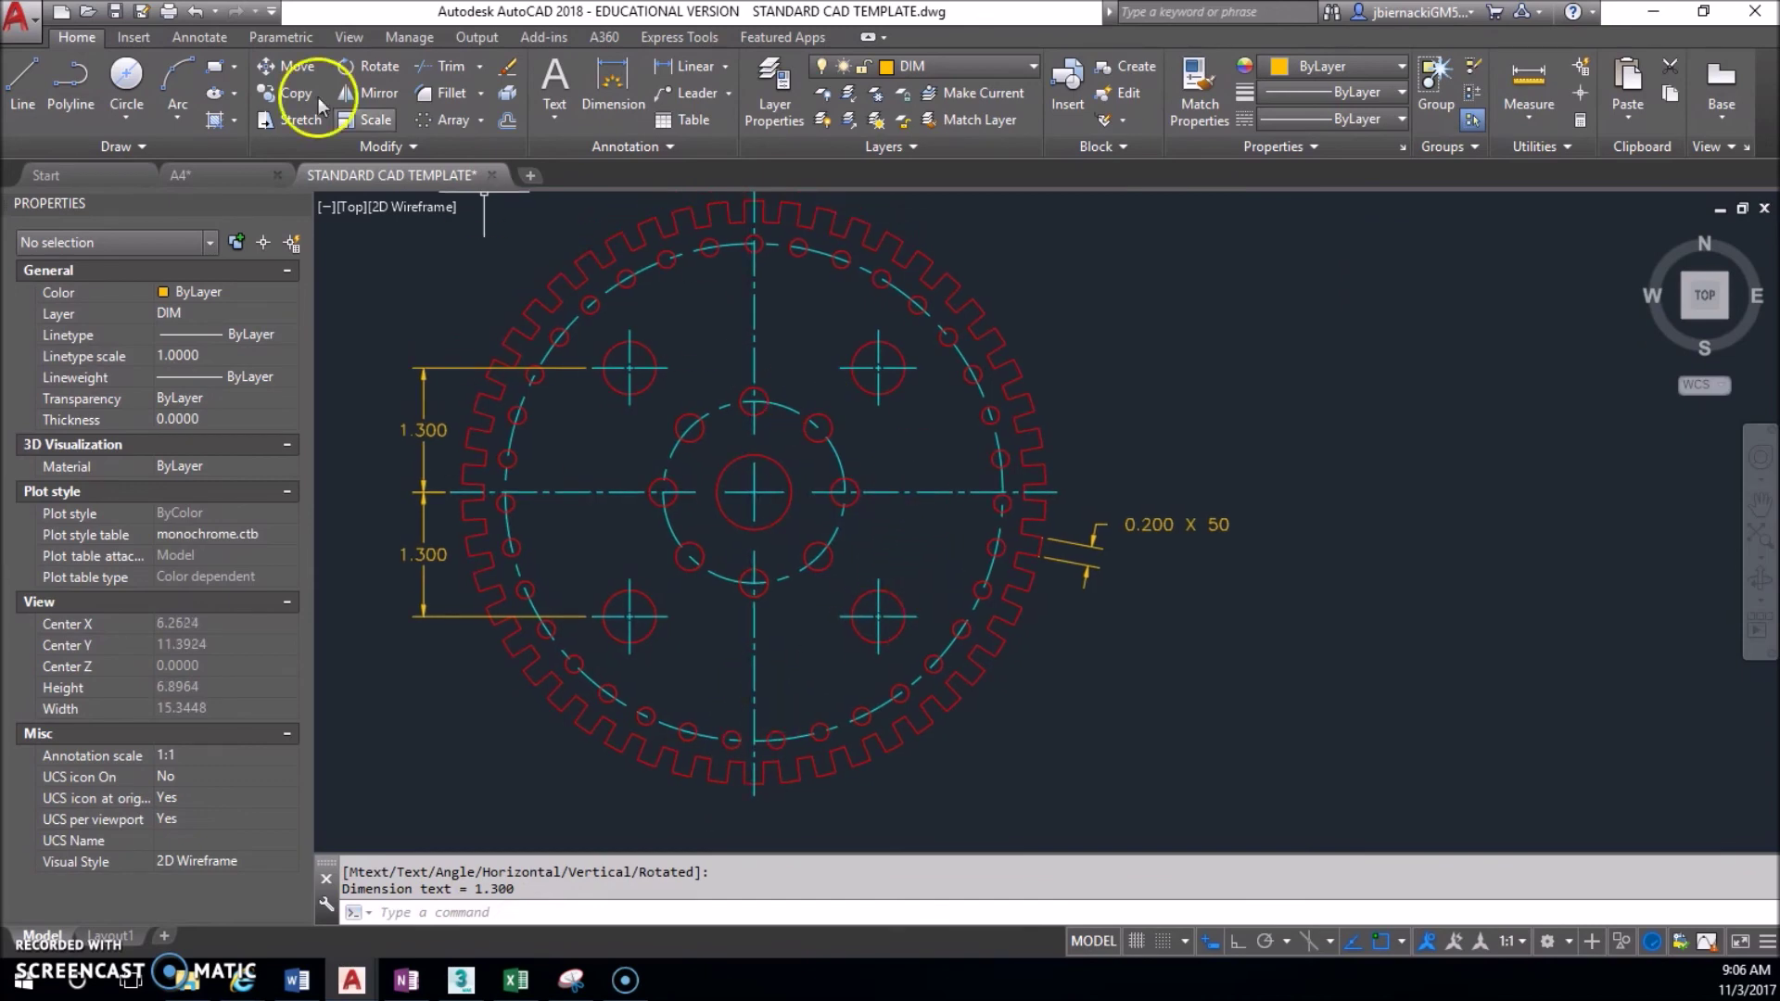
click(128, 76)
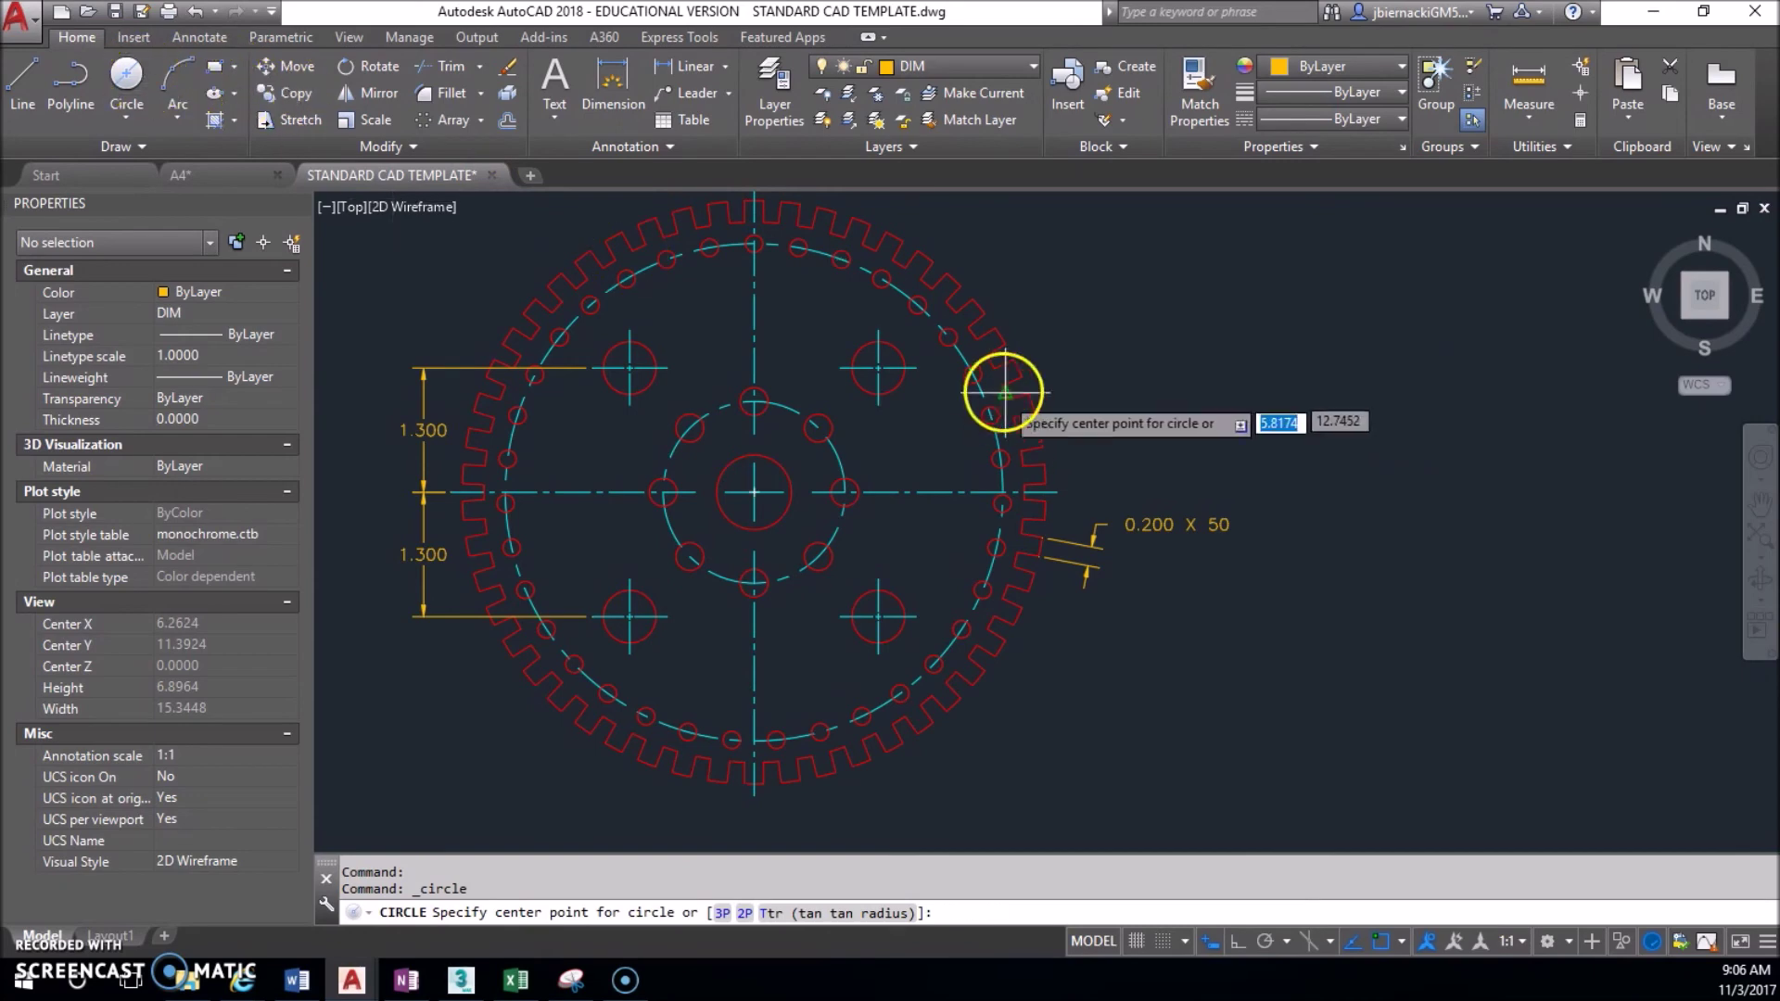
key(Escape)
key(Escape)
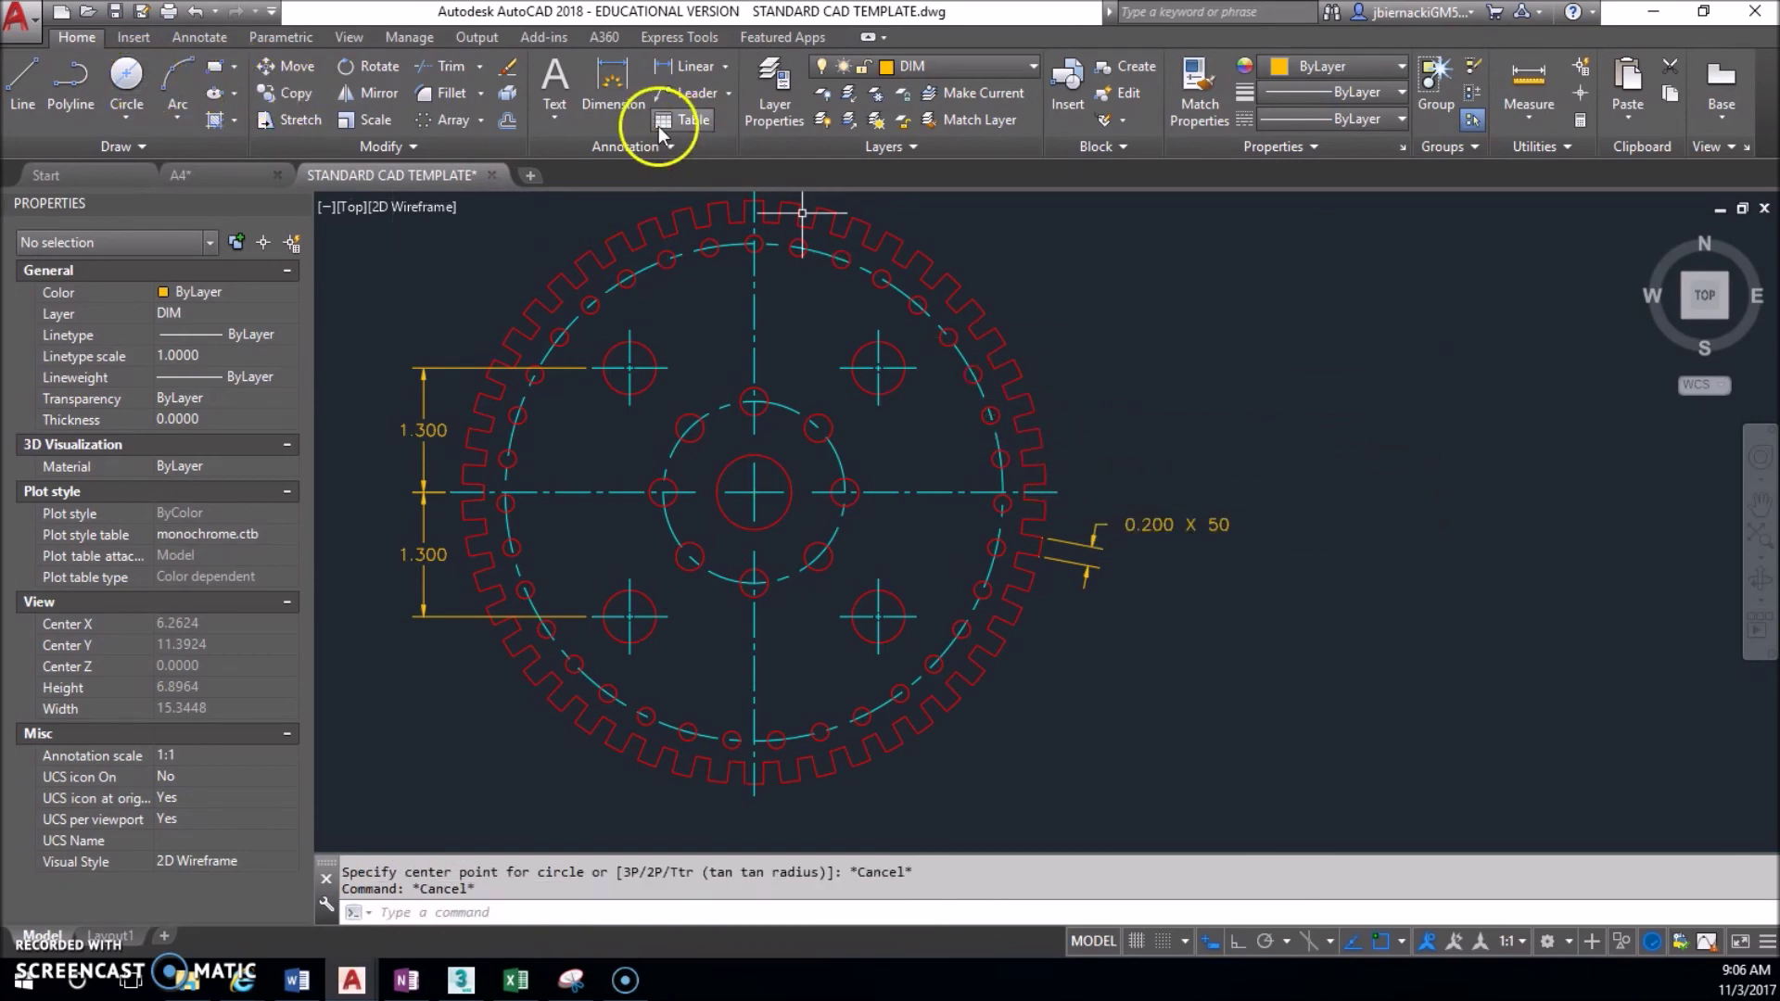
Try diameter dimensions on the tooth tip arc and tooth root arc right of the gear, and discard them.
click(726, 67)
click(727, 336)
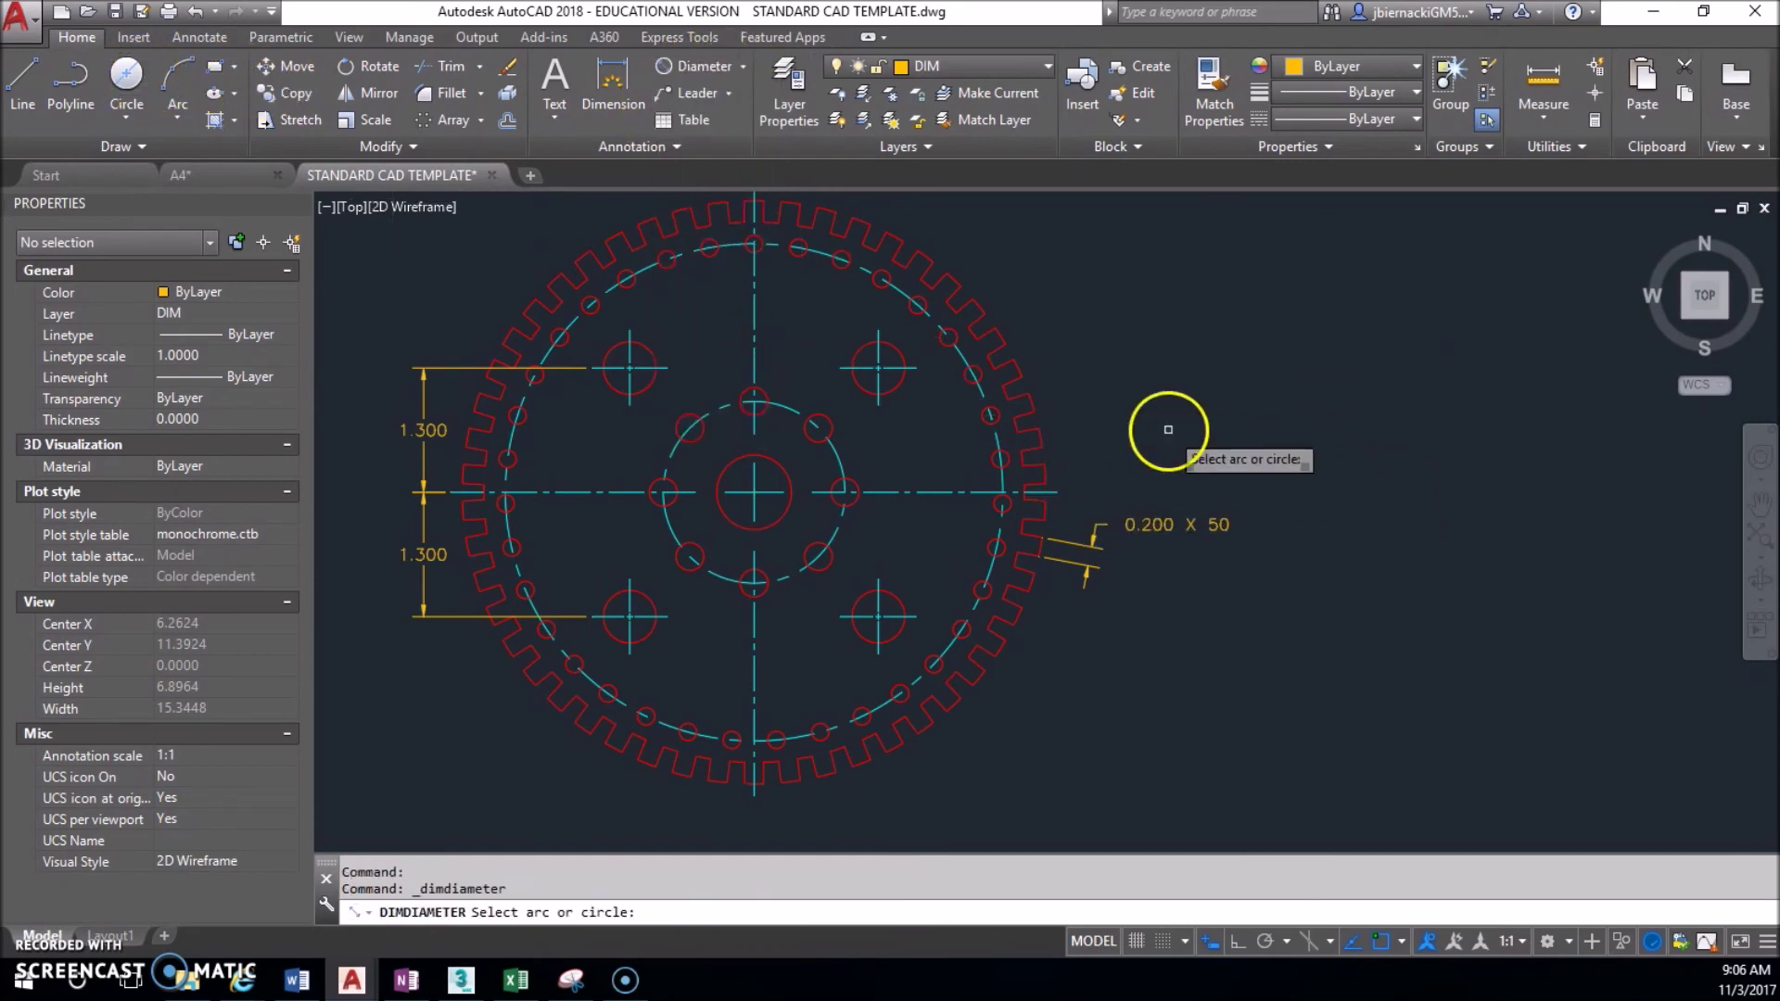
scroll(1150, 436, up, 2)
click(981, 423)
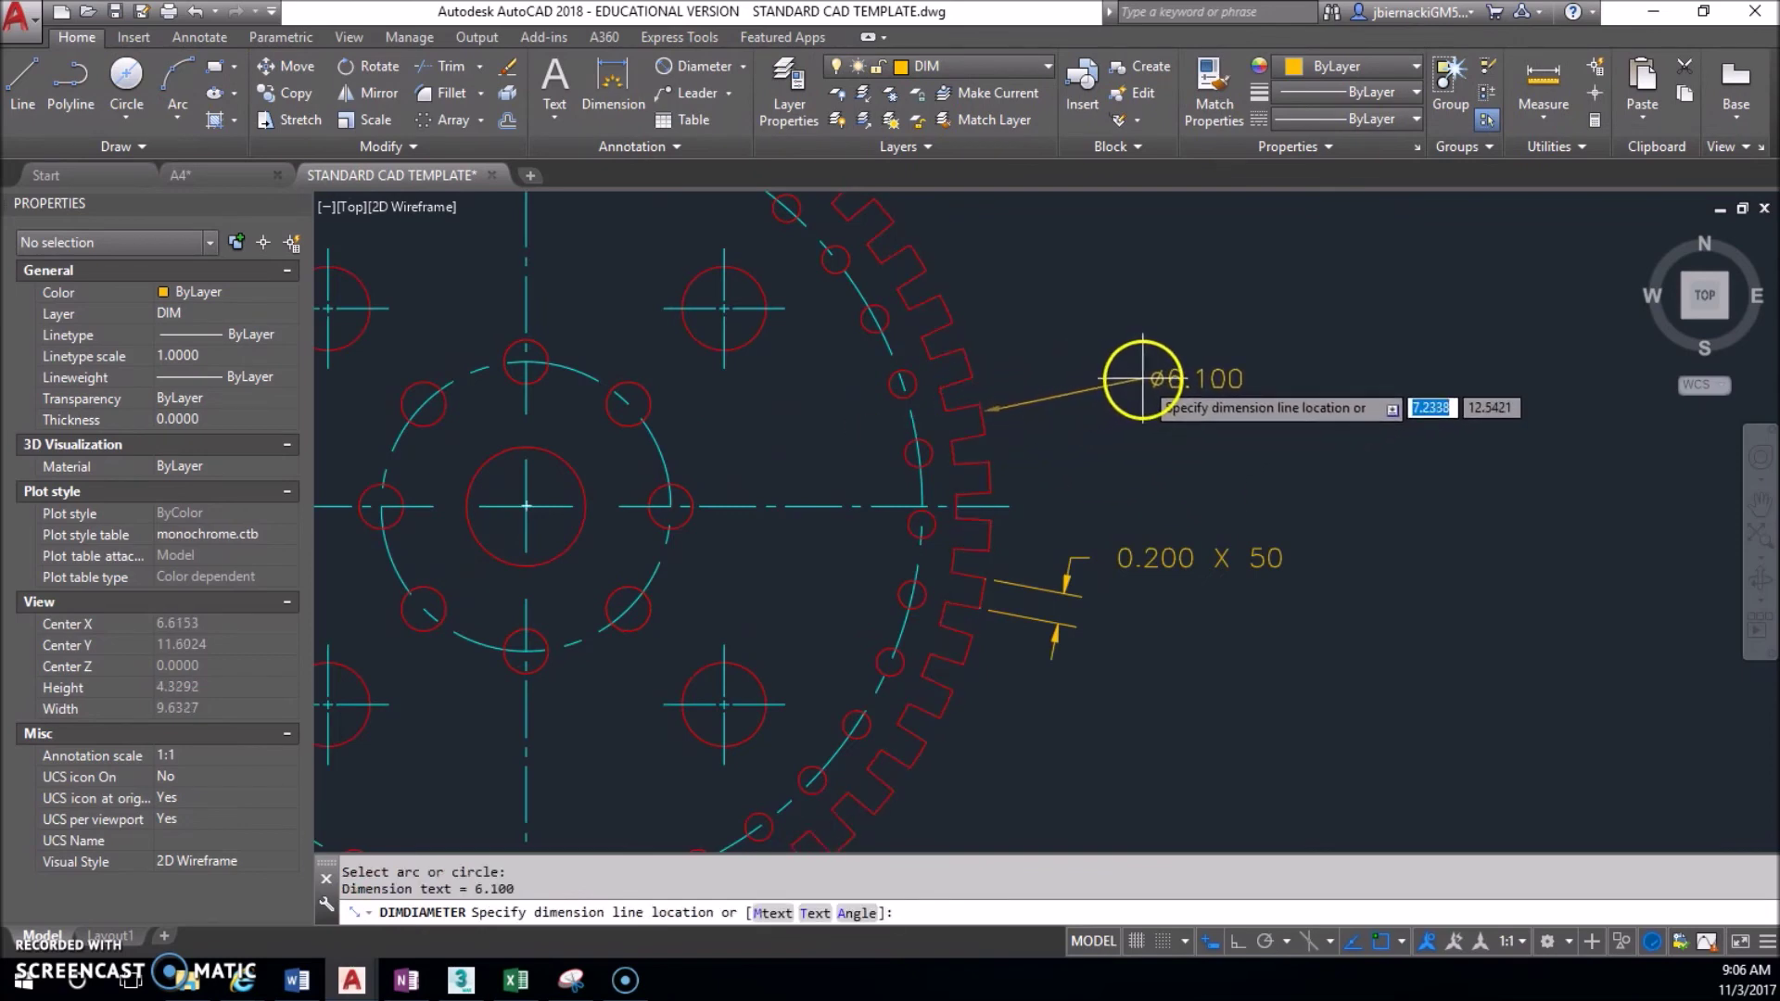
click(1143, 380)
key(Return)
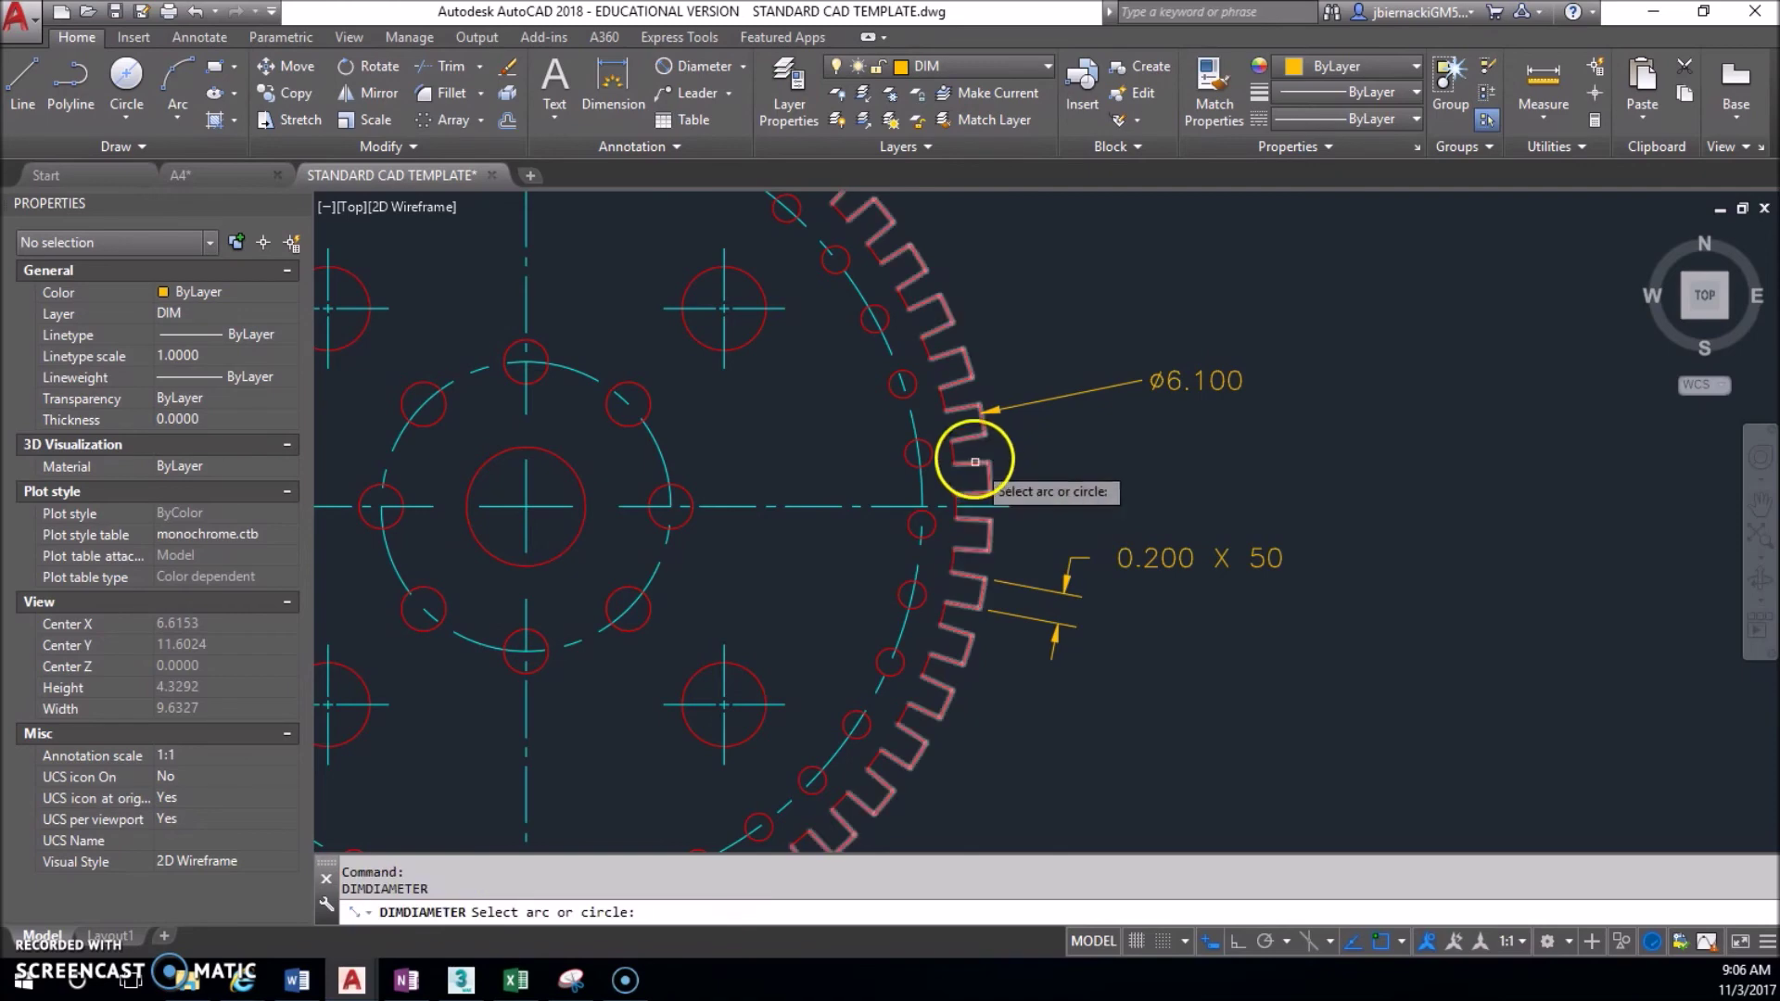
click(959, 447)
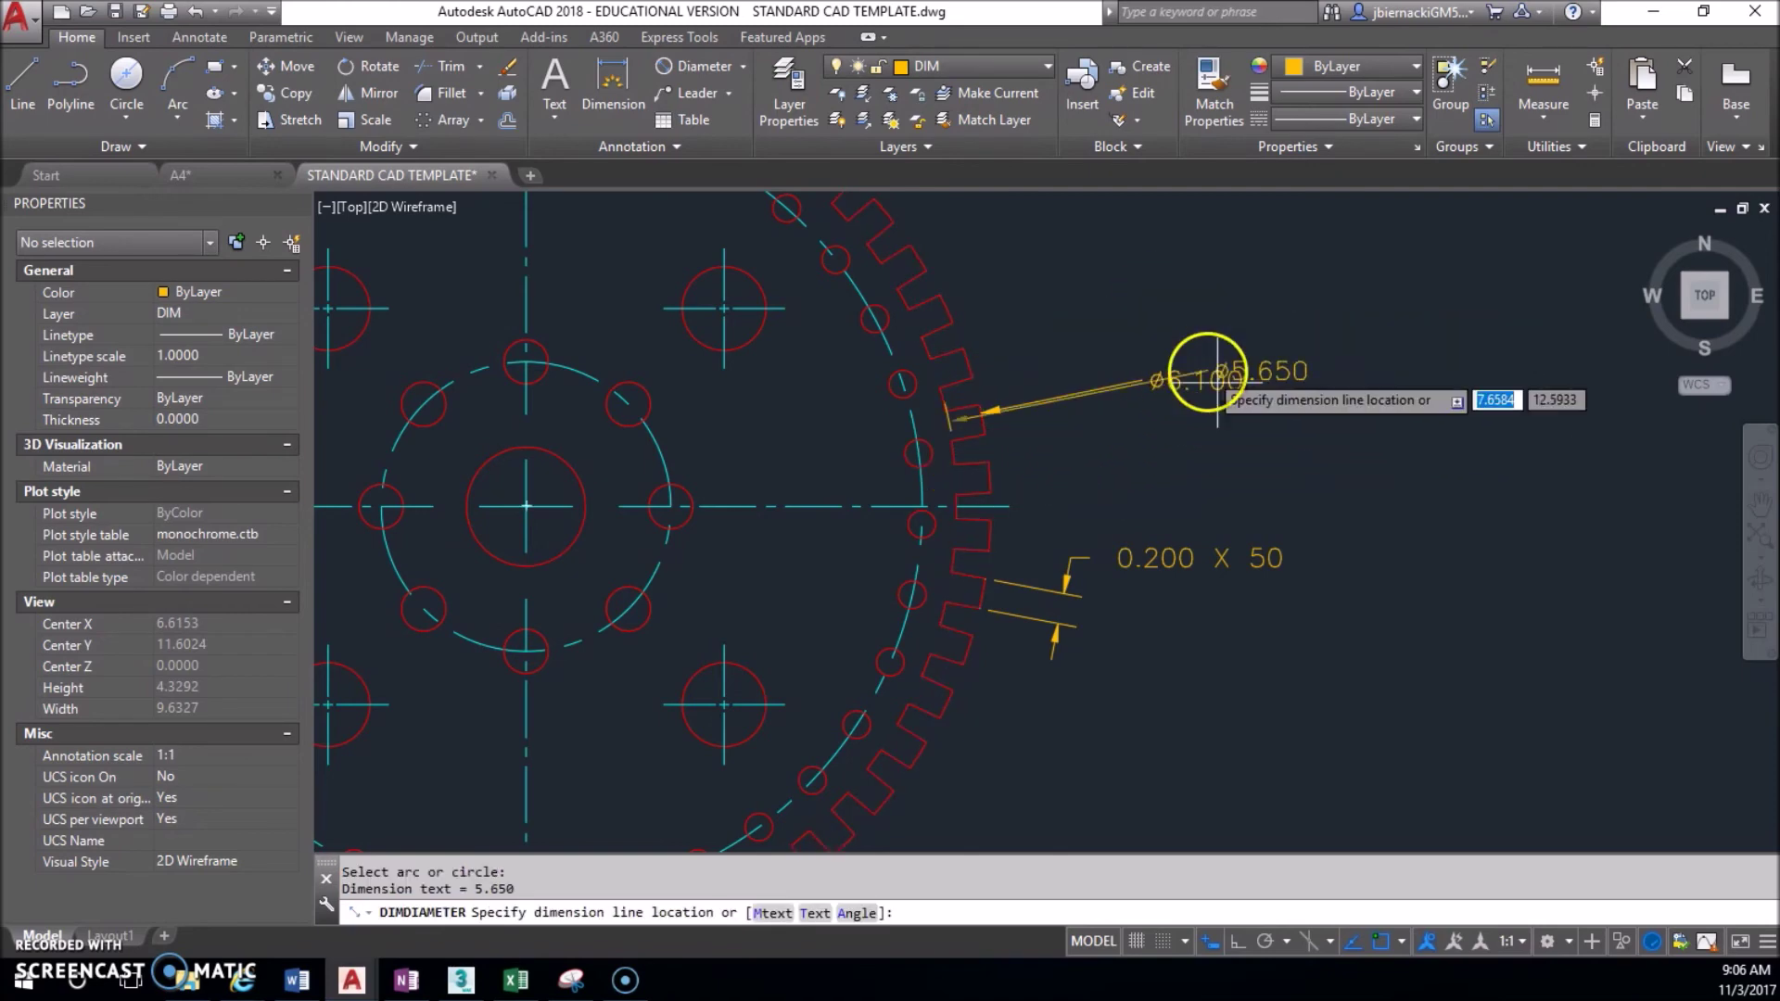
key(Escape)
click(1298, 510)
click(1164, 334)
key(Delete)
Add diameter dimensions to the tooth root arc and the tooth tip arc, with their text outside the gear's upper-right edge.
scroll(1159, 372, down, 2)
middle_drag(1159, 373, 1192, 520)
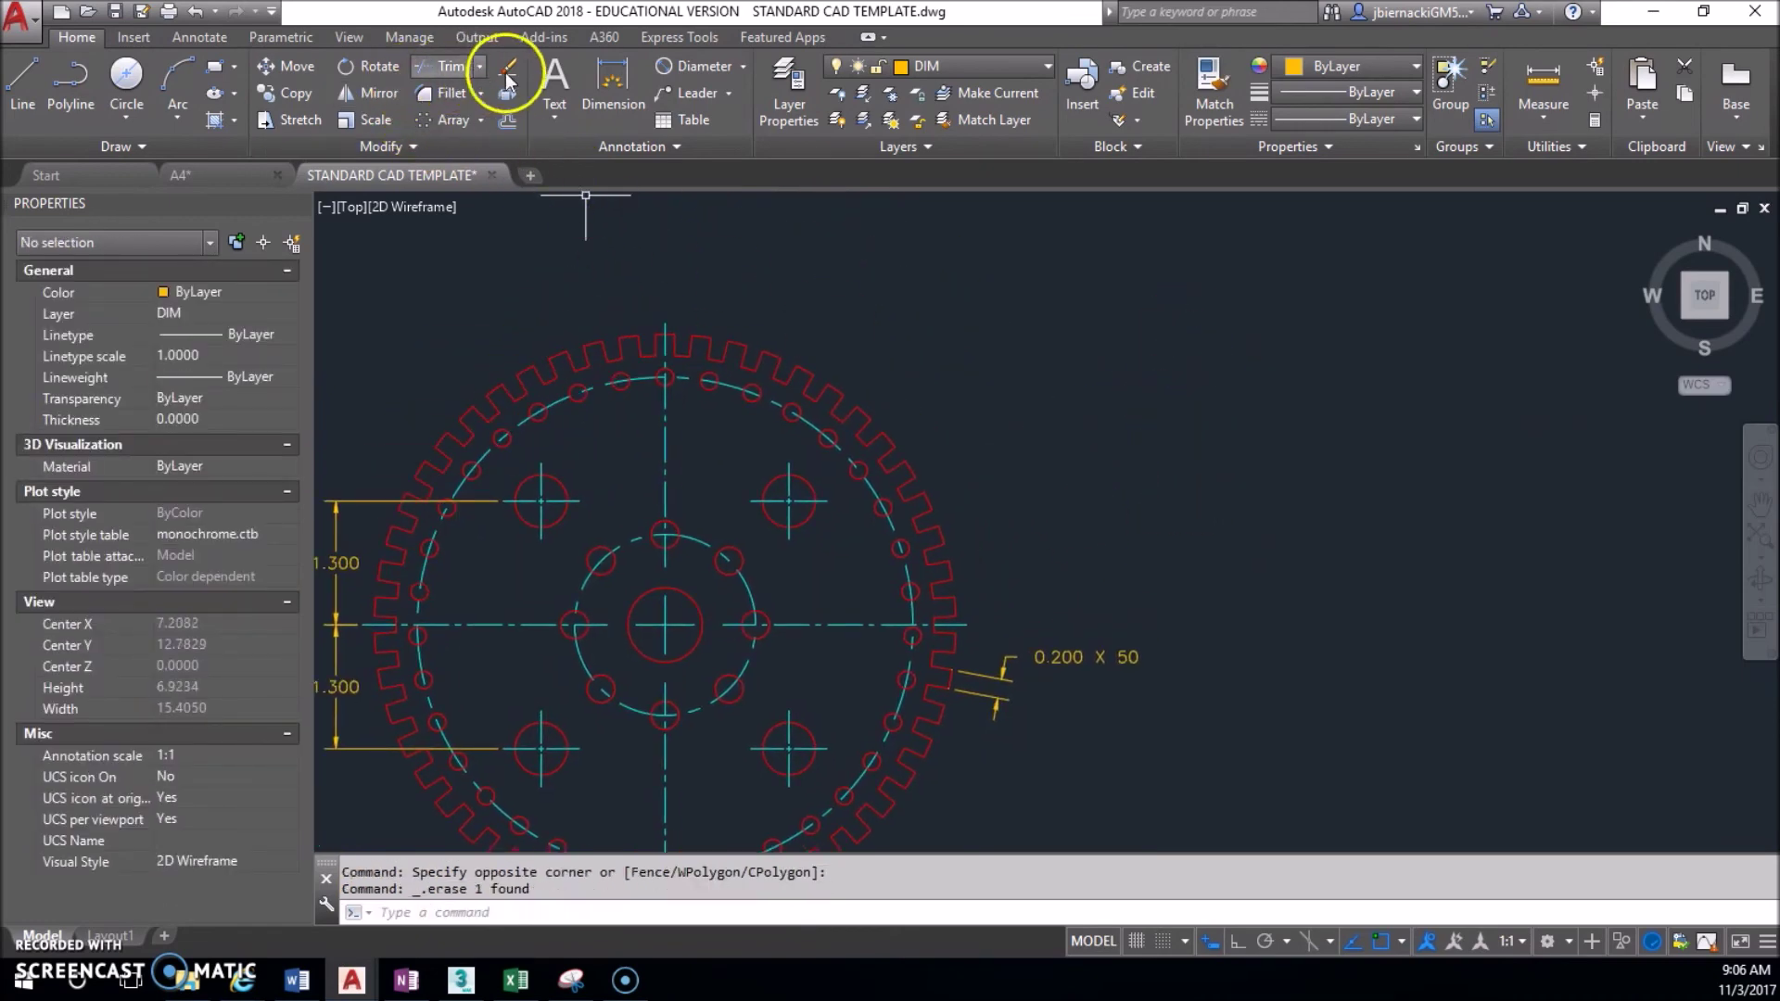
click(703, 73)
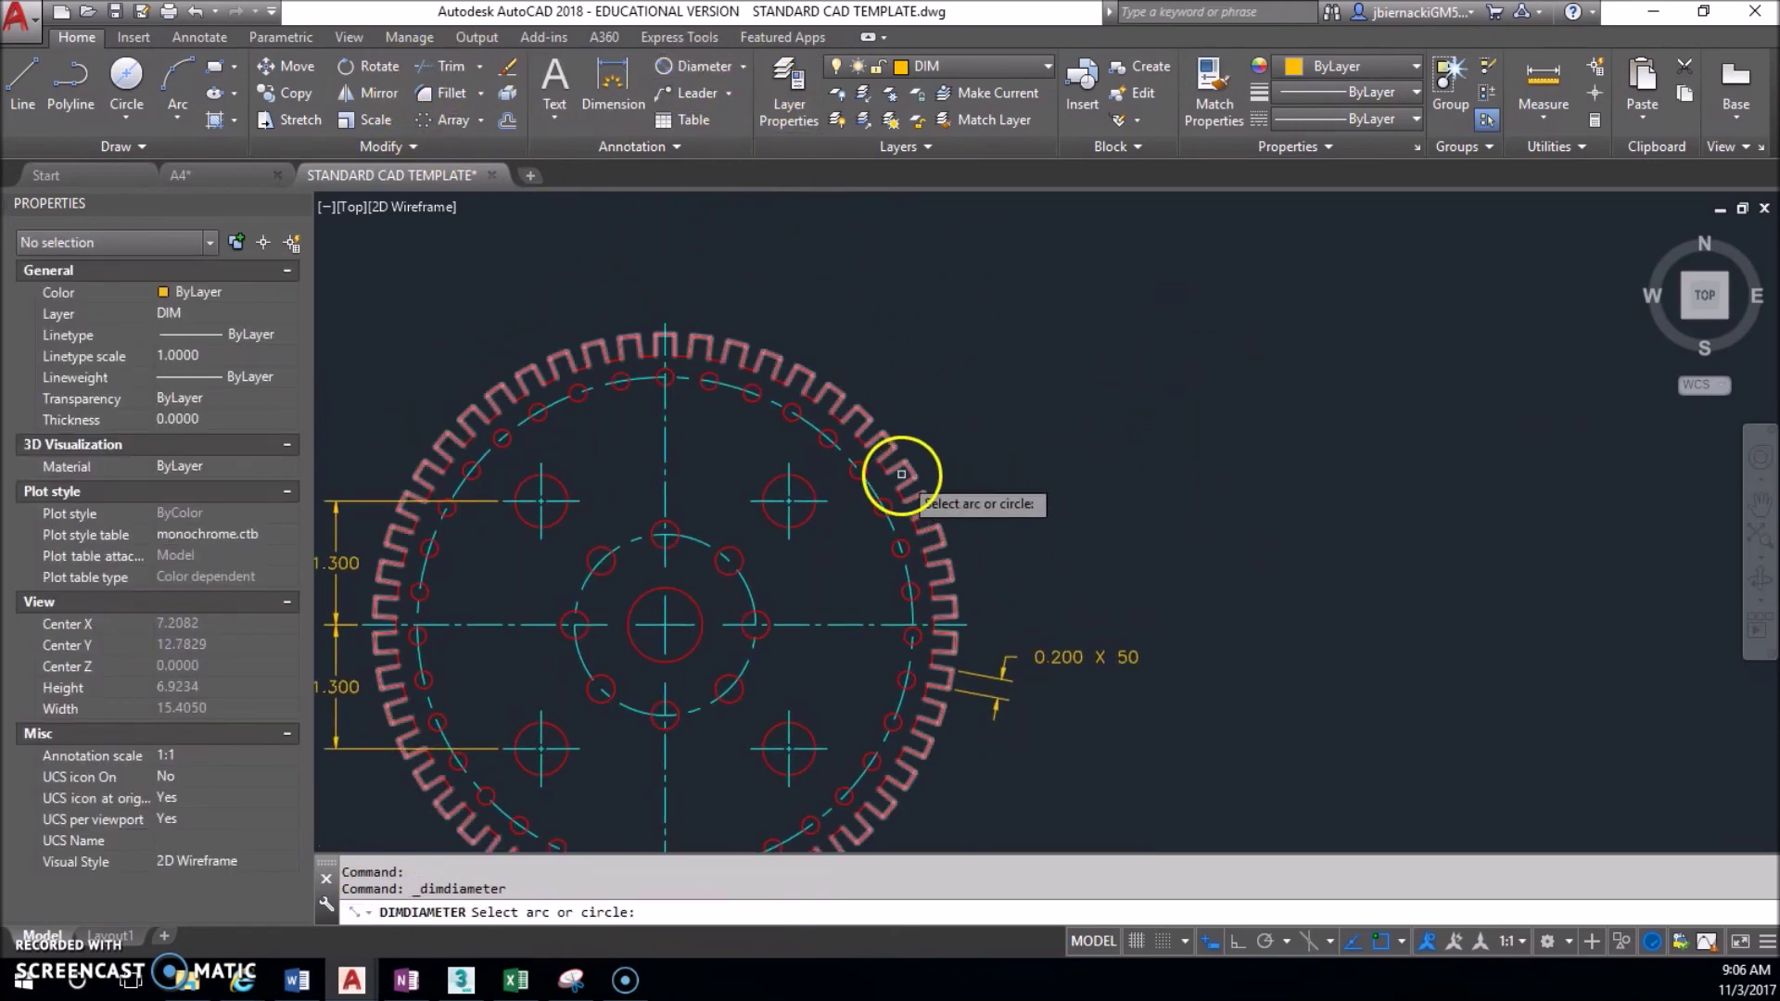
scroll(859, 437, up, 2)
click(864, 438)
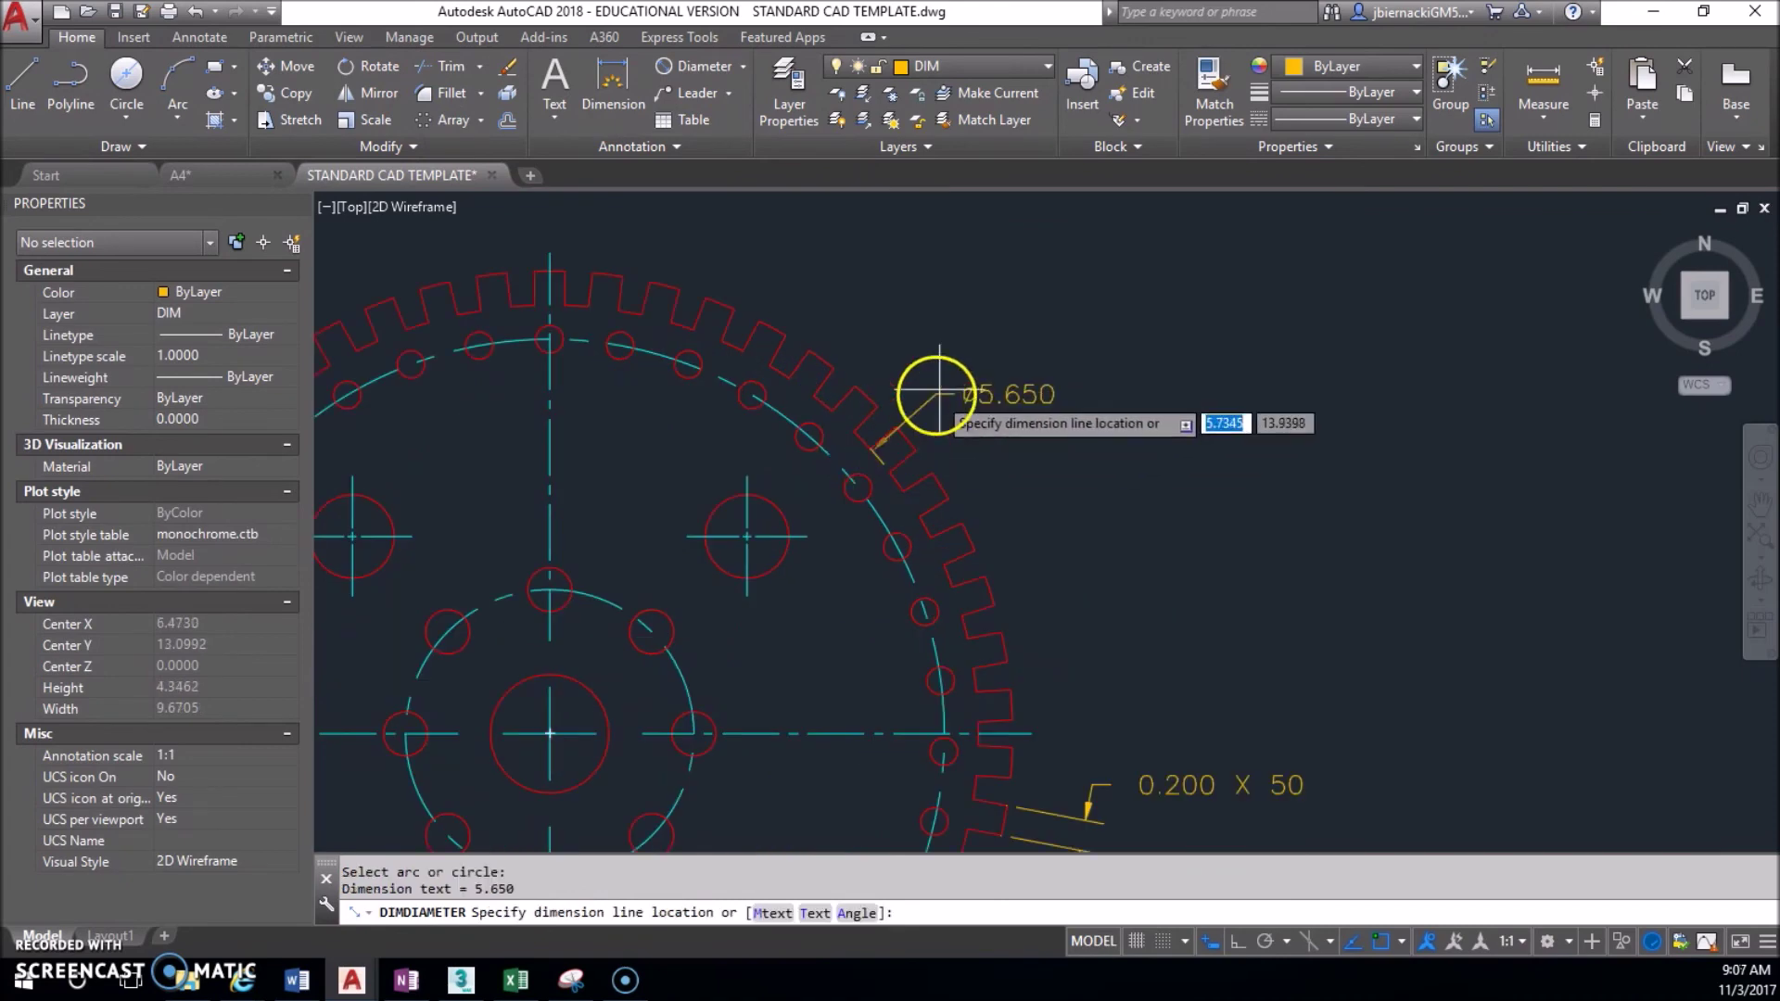
click(984, 321)
key(Return)
click(907, 436)
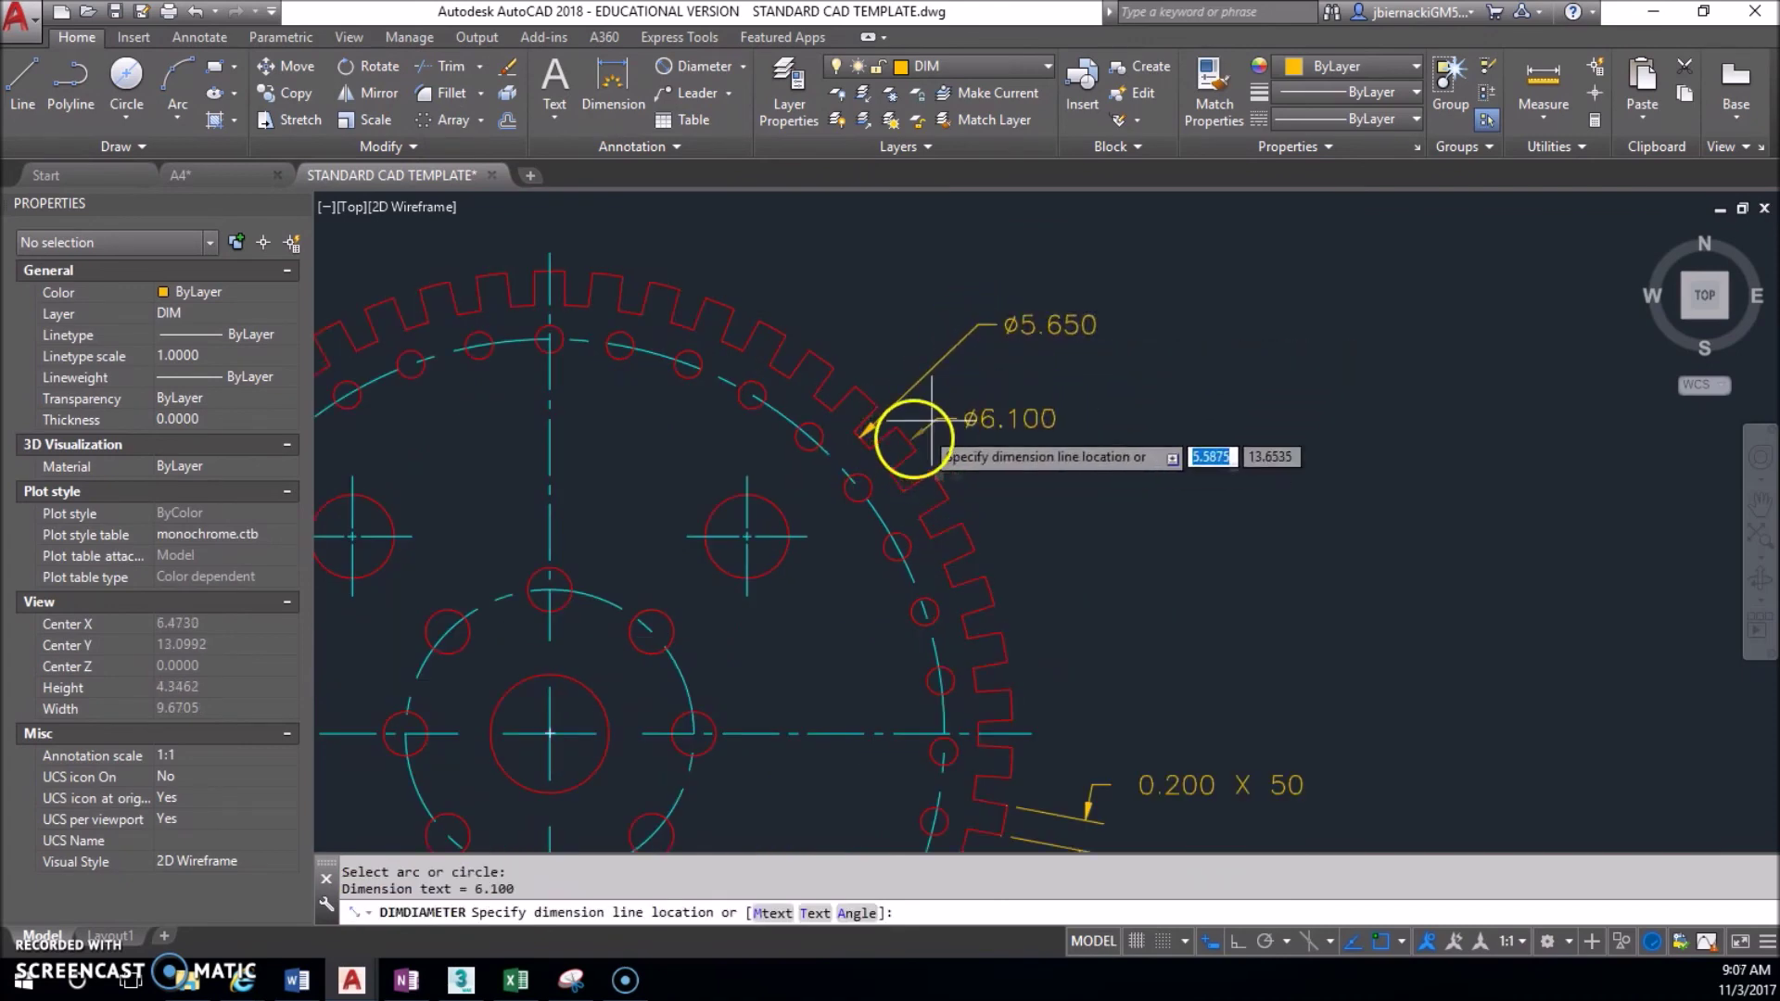
click(1081, 479)
Add diameter dimensions to the outer hole circle's centerline and one of its small holes, stacked below the tooth diameter dimensions.
middle_drag(1081, 480, 1117, 365)
key(Return)
click(918, 406)
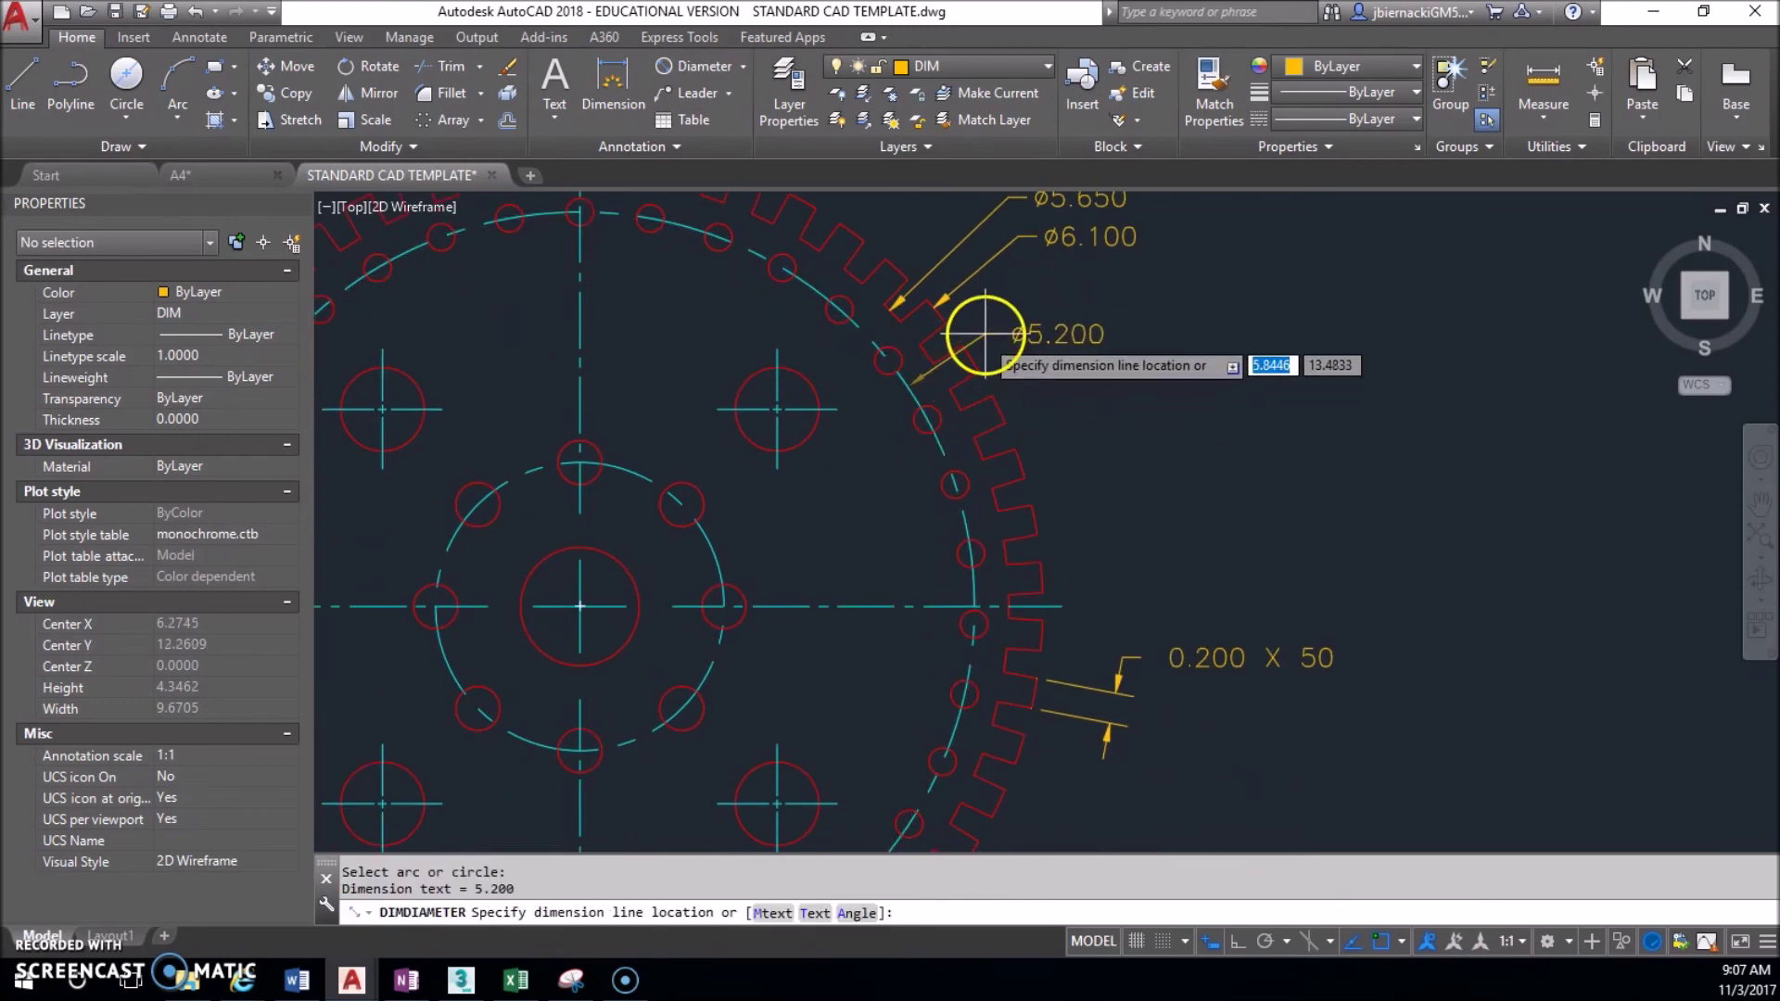
click(1032, 286)
key(Return)
click(927, 420)
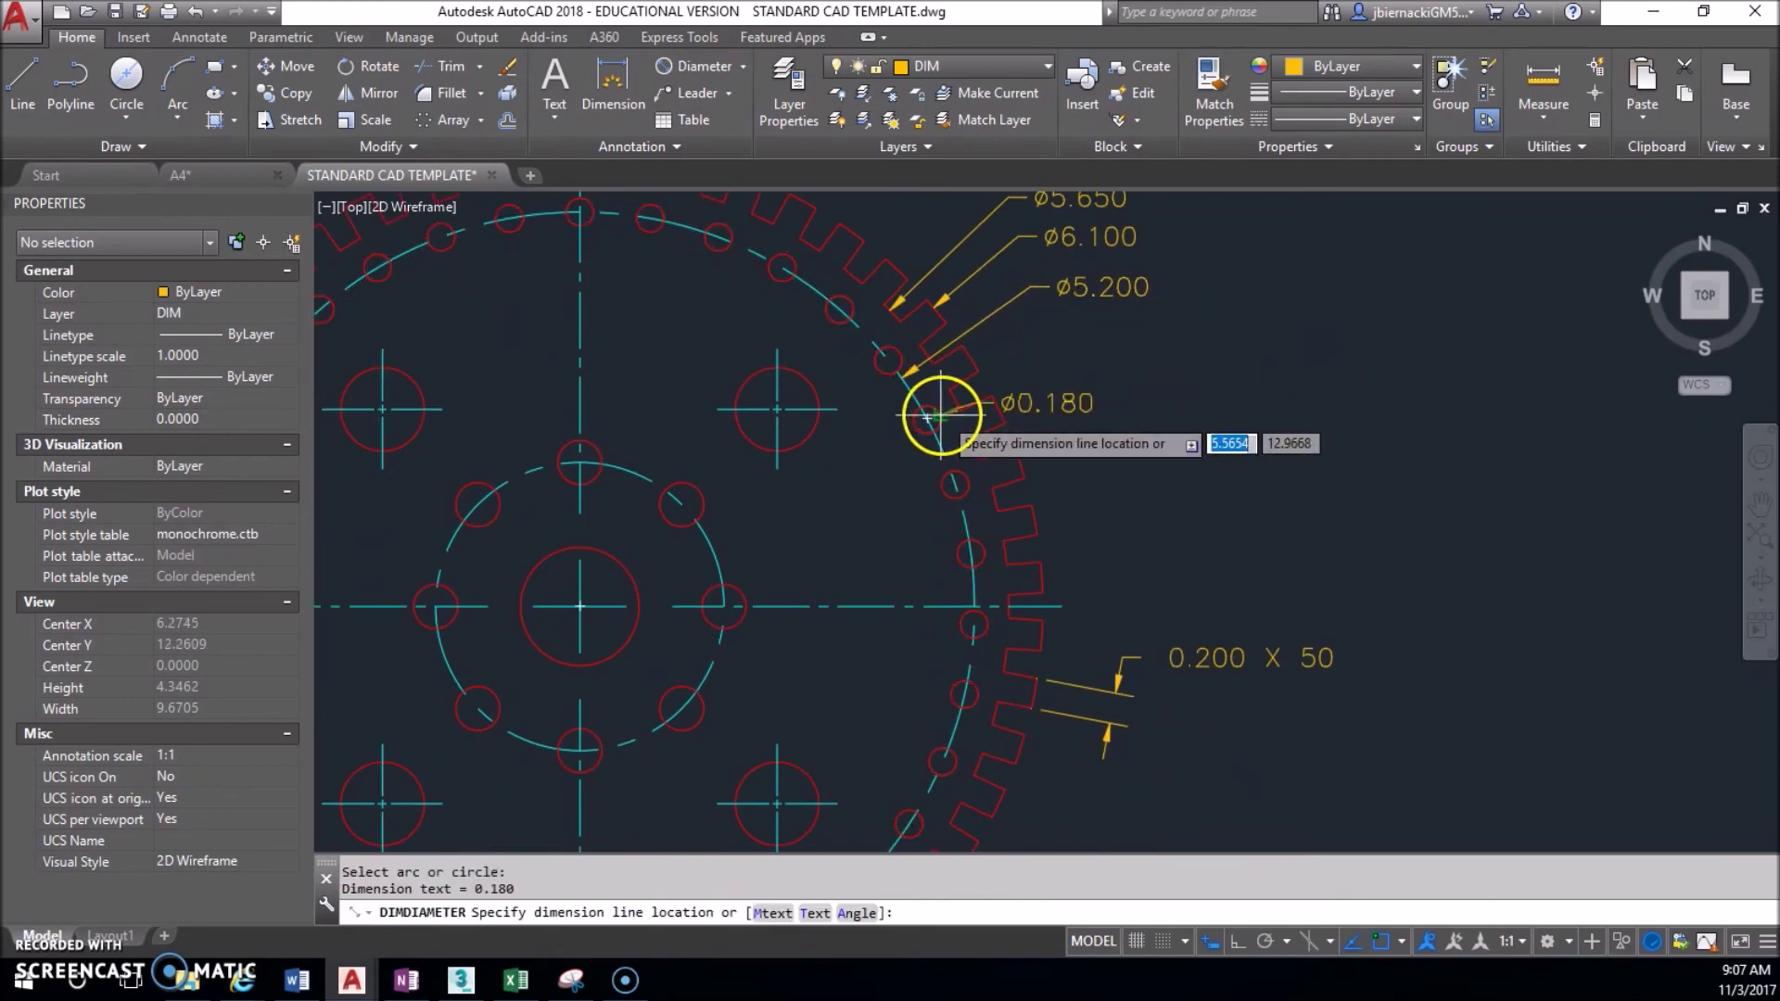
click(1054, 342)
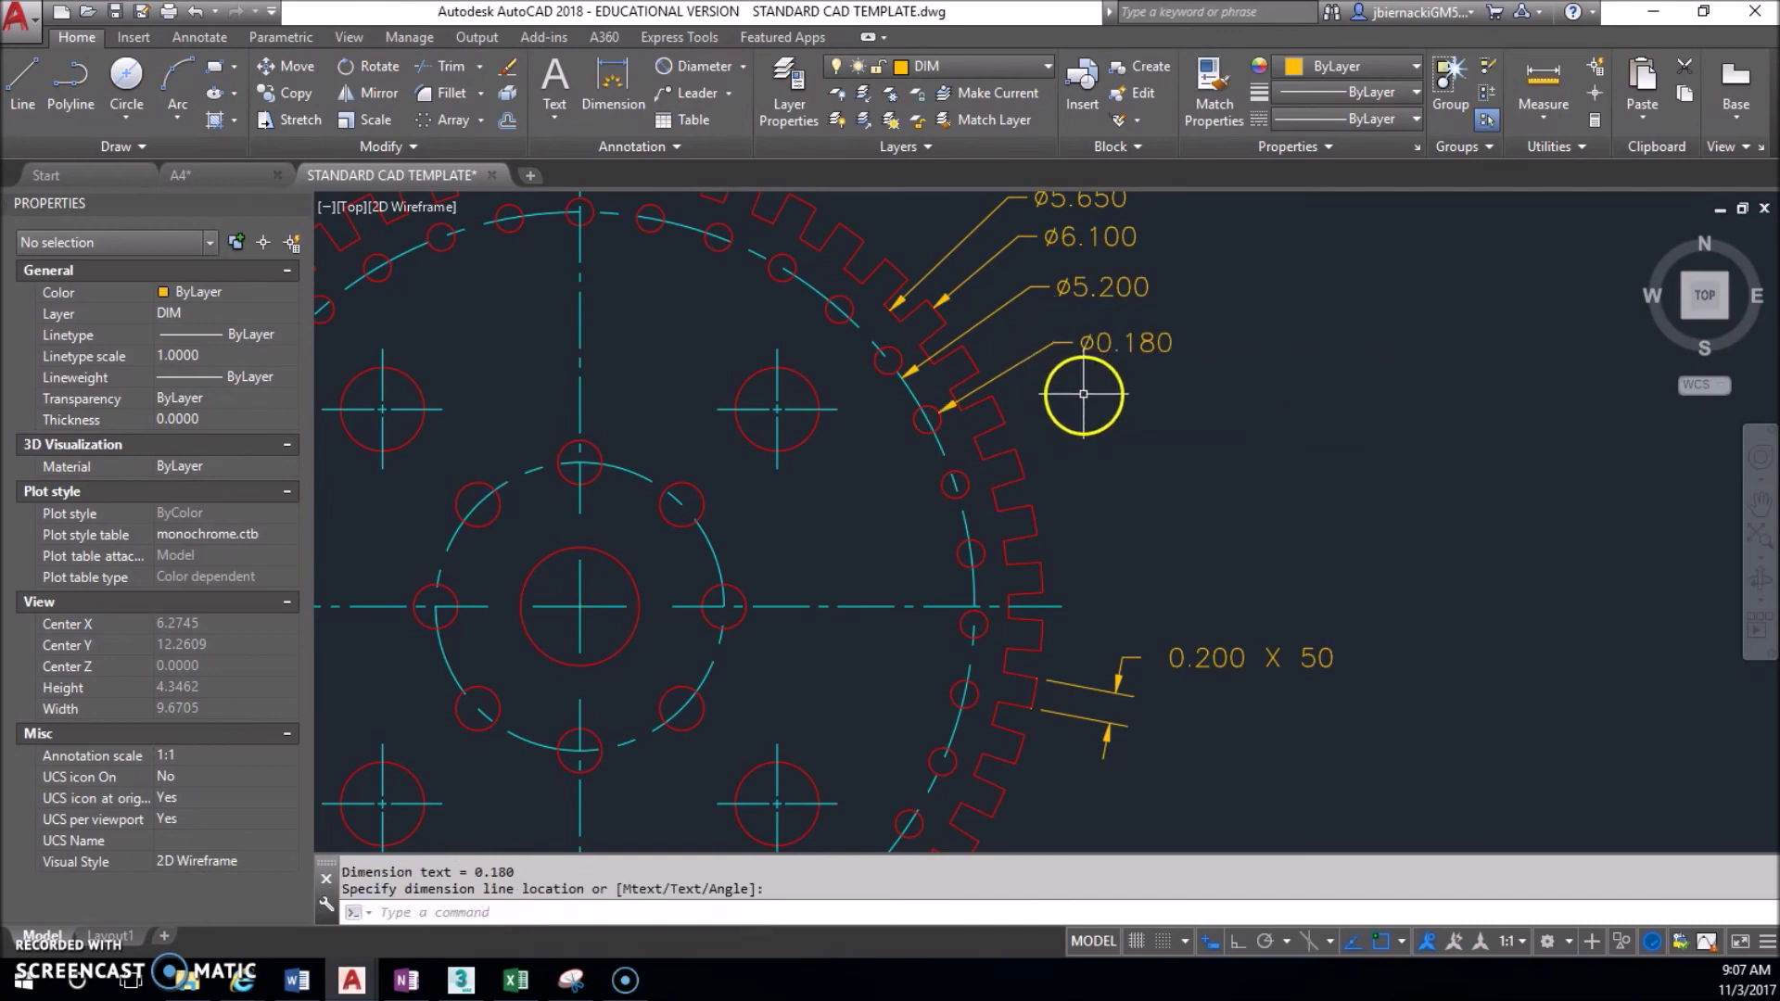
Append "X 35" to the text of the small outer hole's diameter dimension.
double_click(1150, 345)
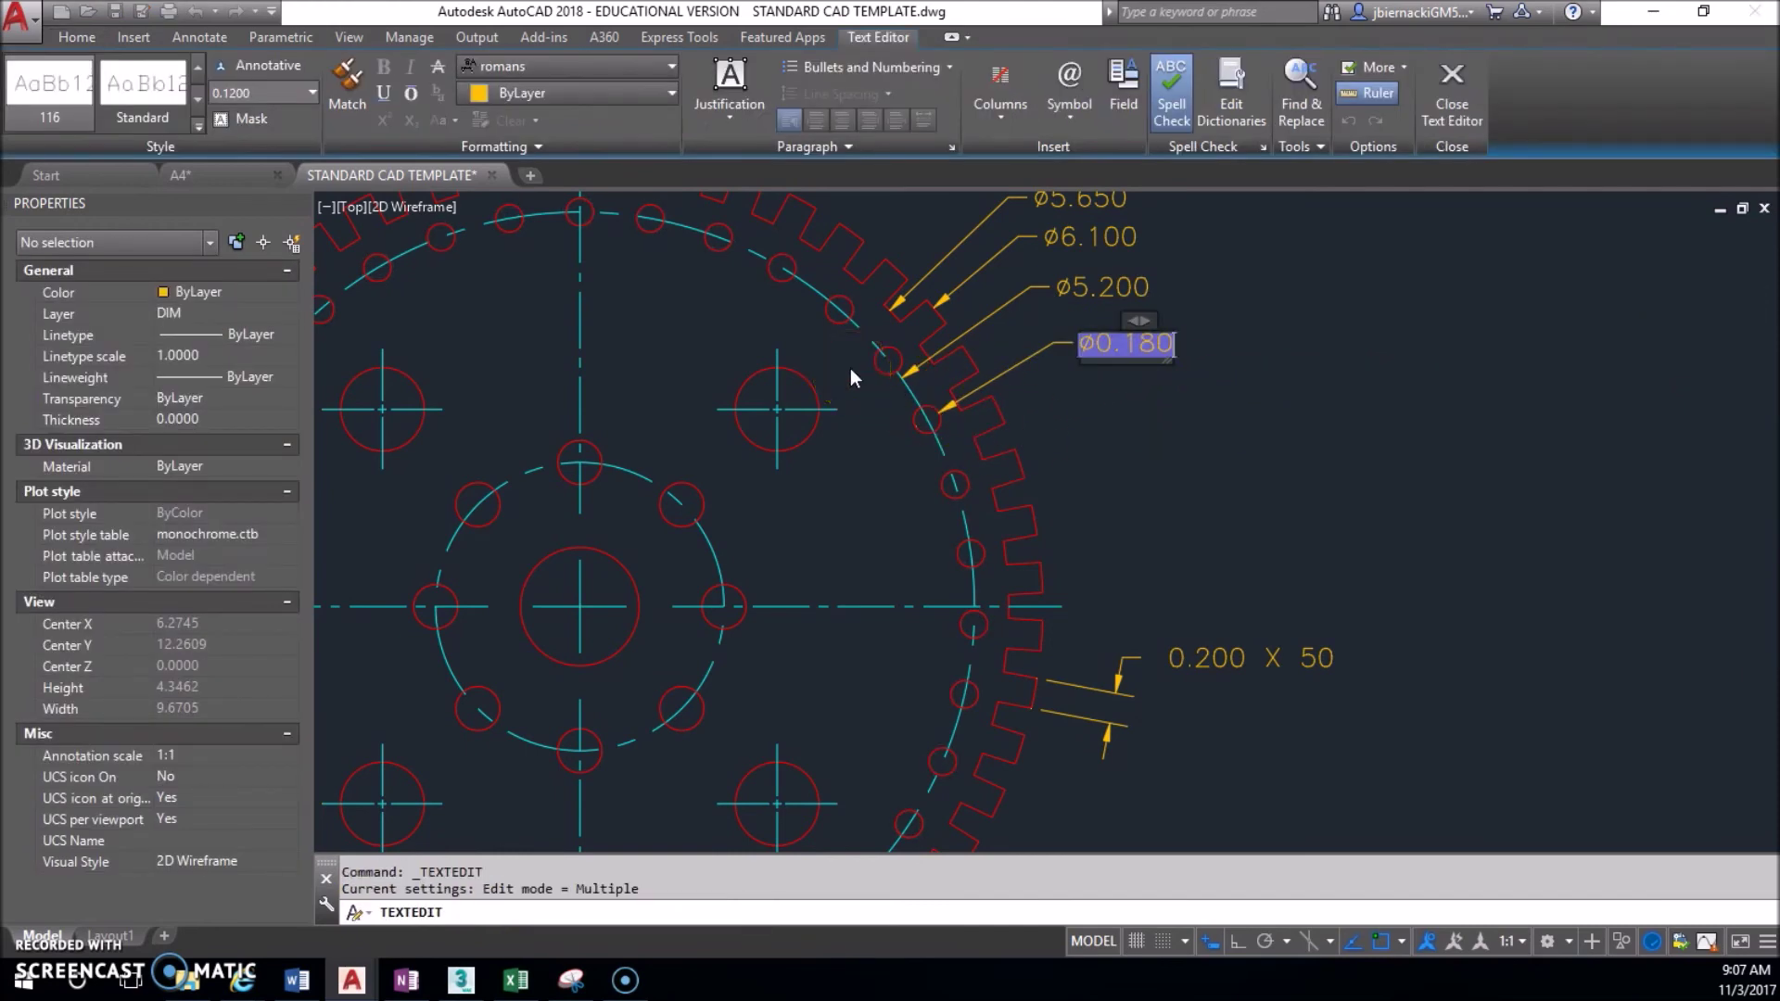
text(X 35)
click(1177, 486)
scroll(1177, 483, down, 4)
scroll(1178, 482, up, 2)
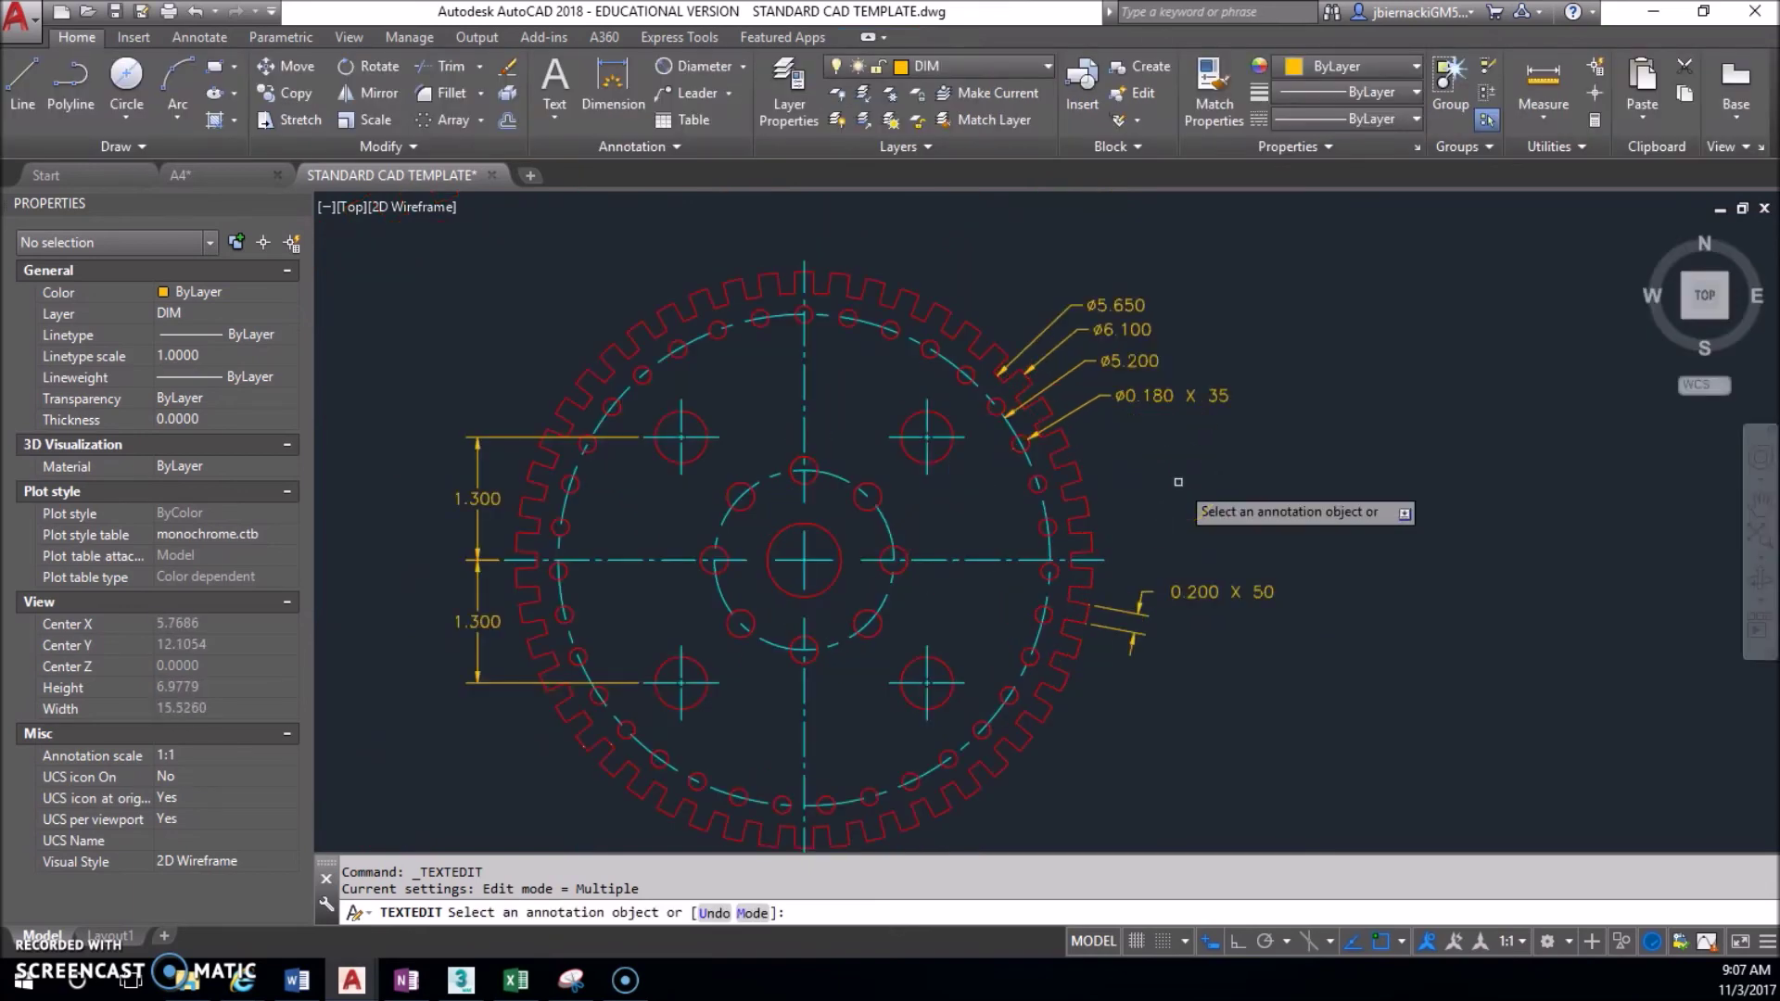
key(Escape)
Check the assignment drawing in OneNote, and in AutoCAD add a diameter dimension to the inner hole circle's rightmost hole, with text outside the gear.
click(408, 981)
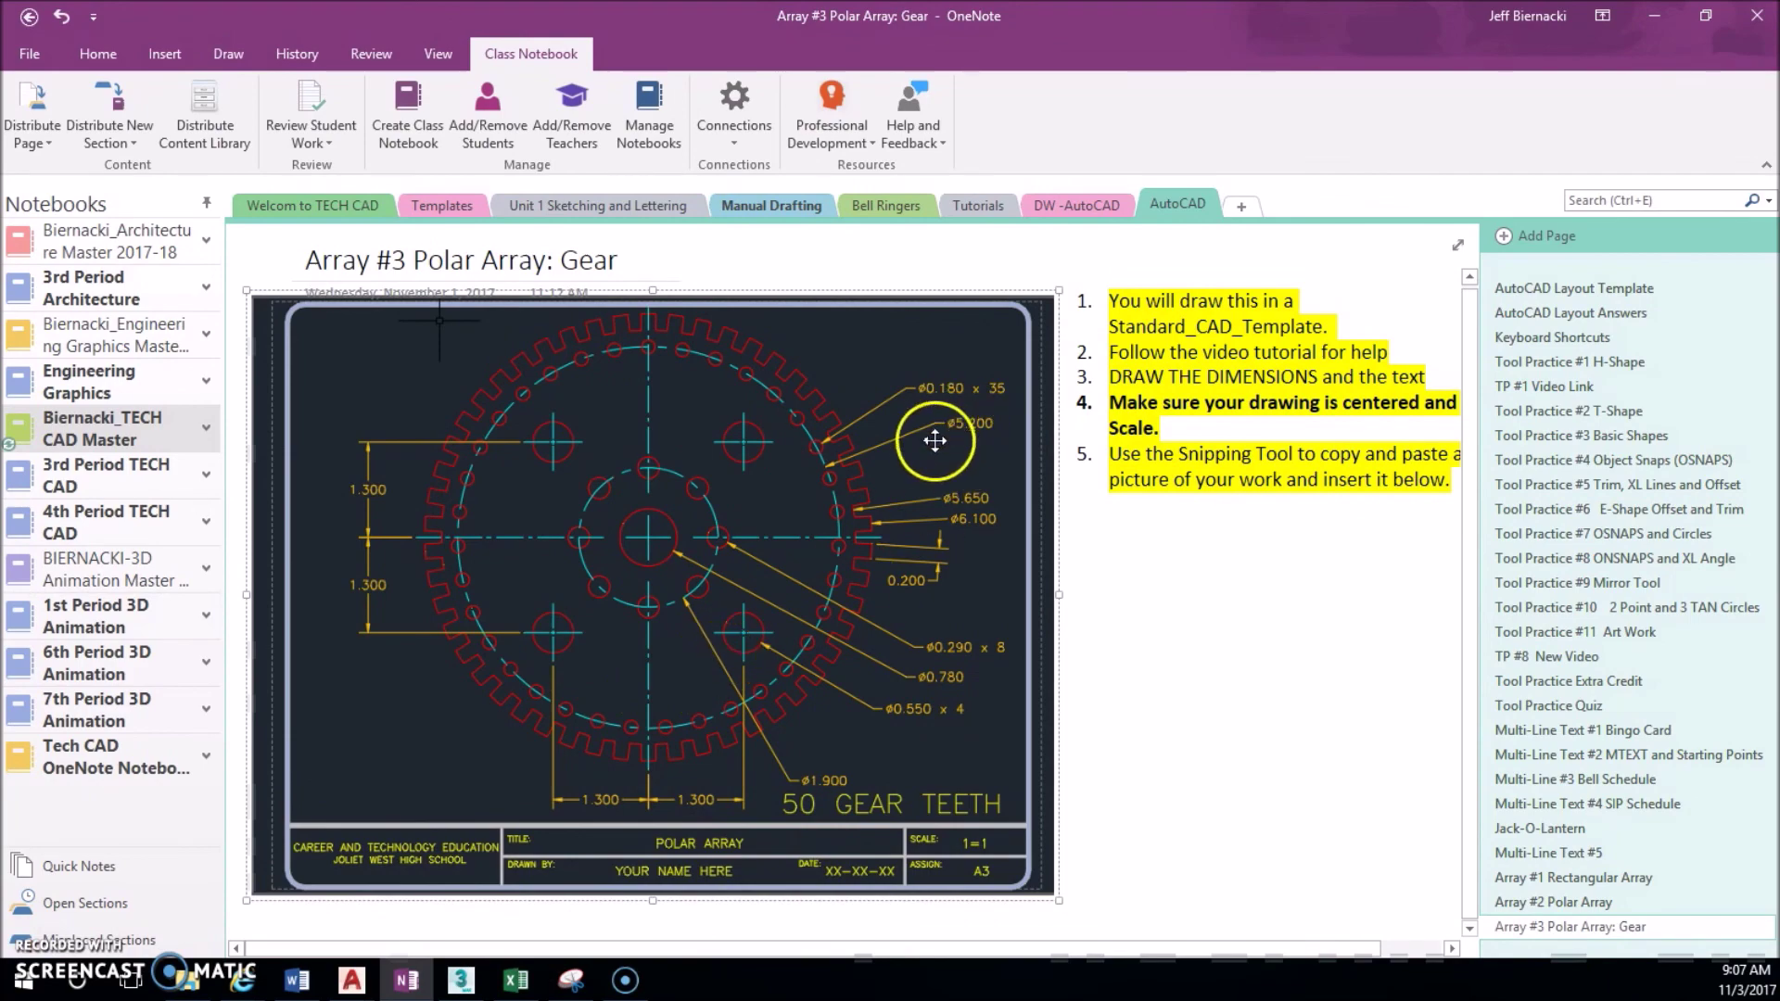
key(alt+Tab)
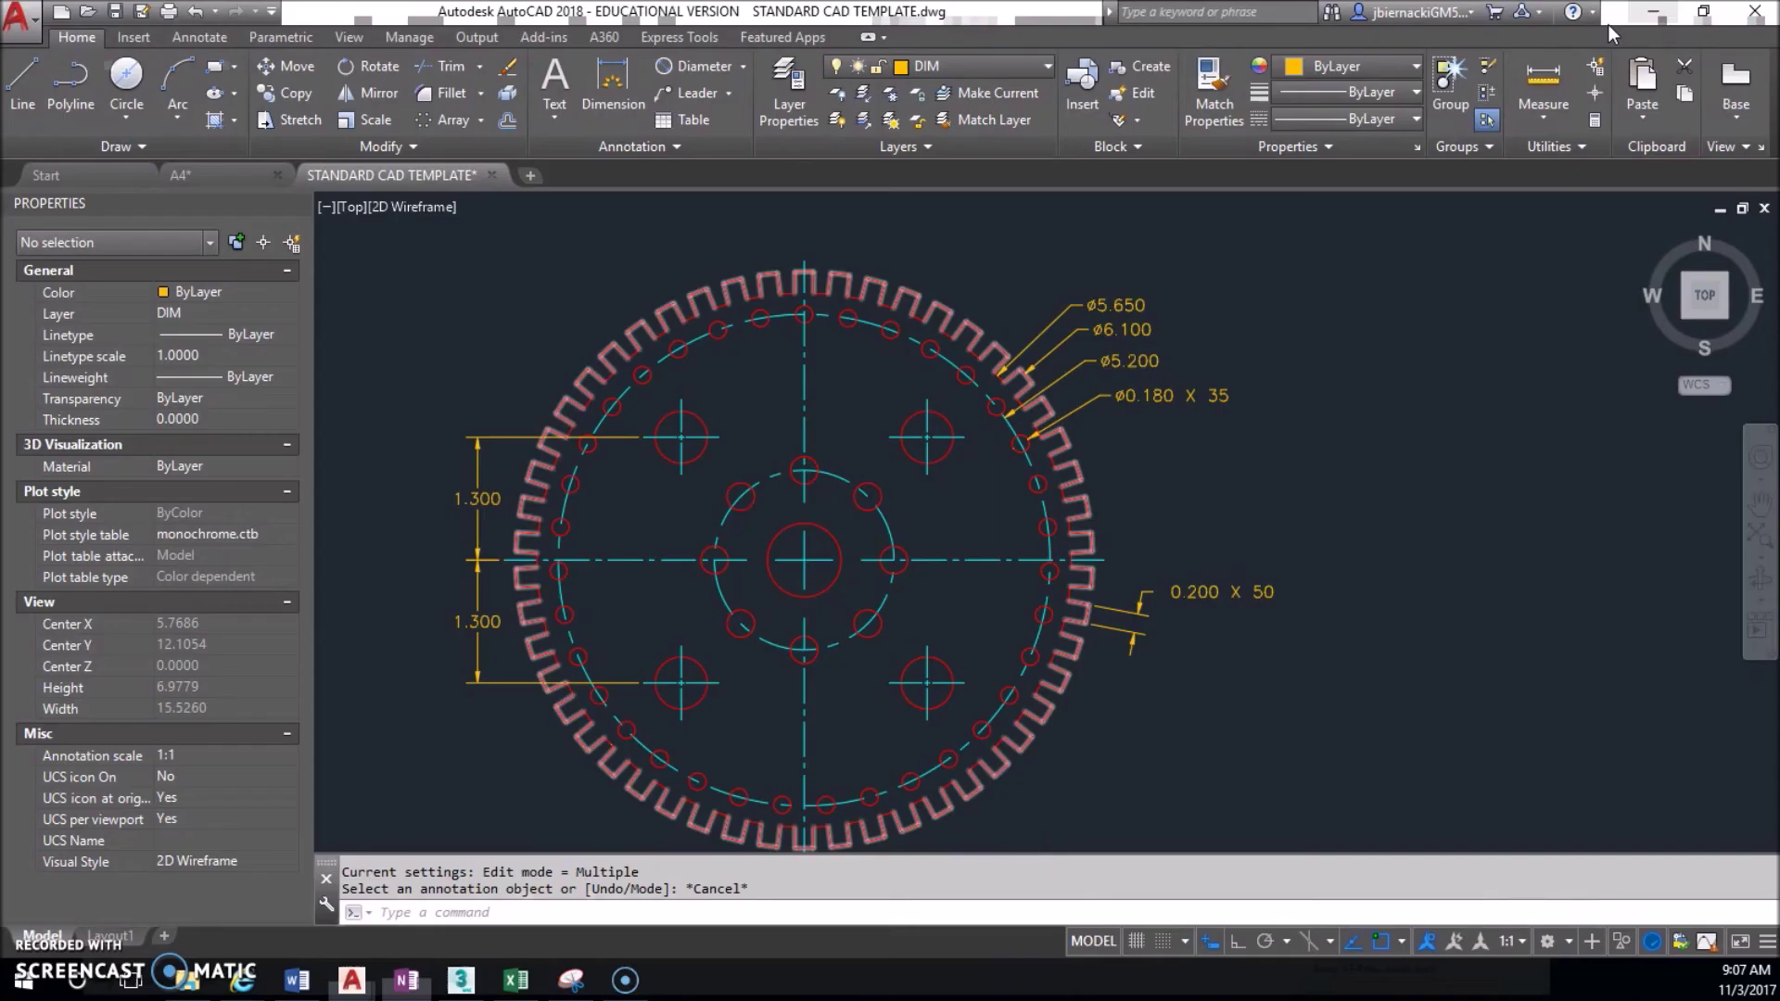
click(684, 71)
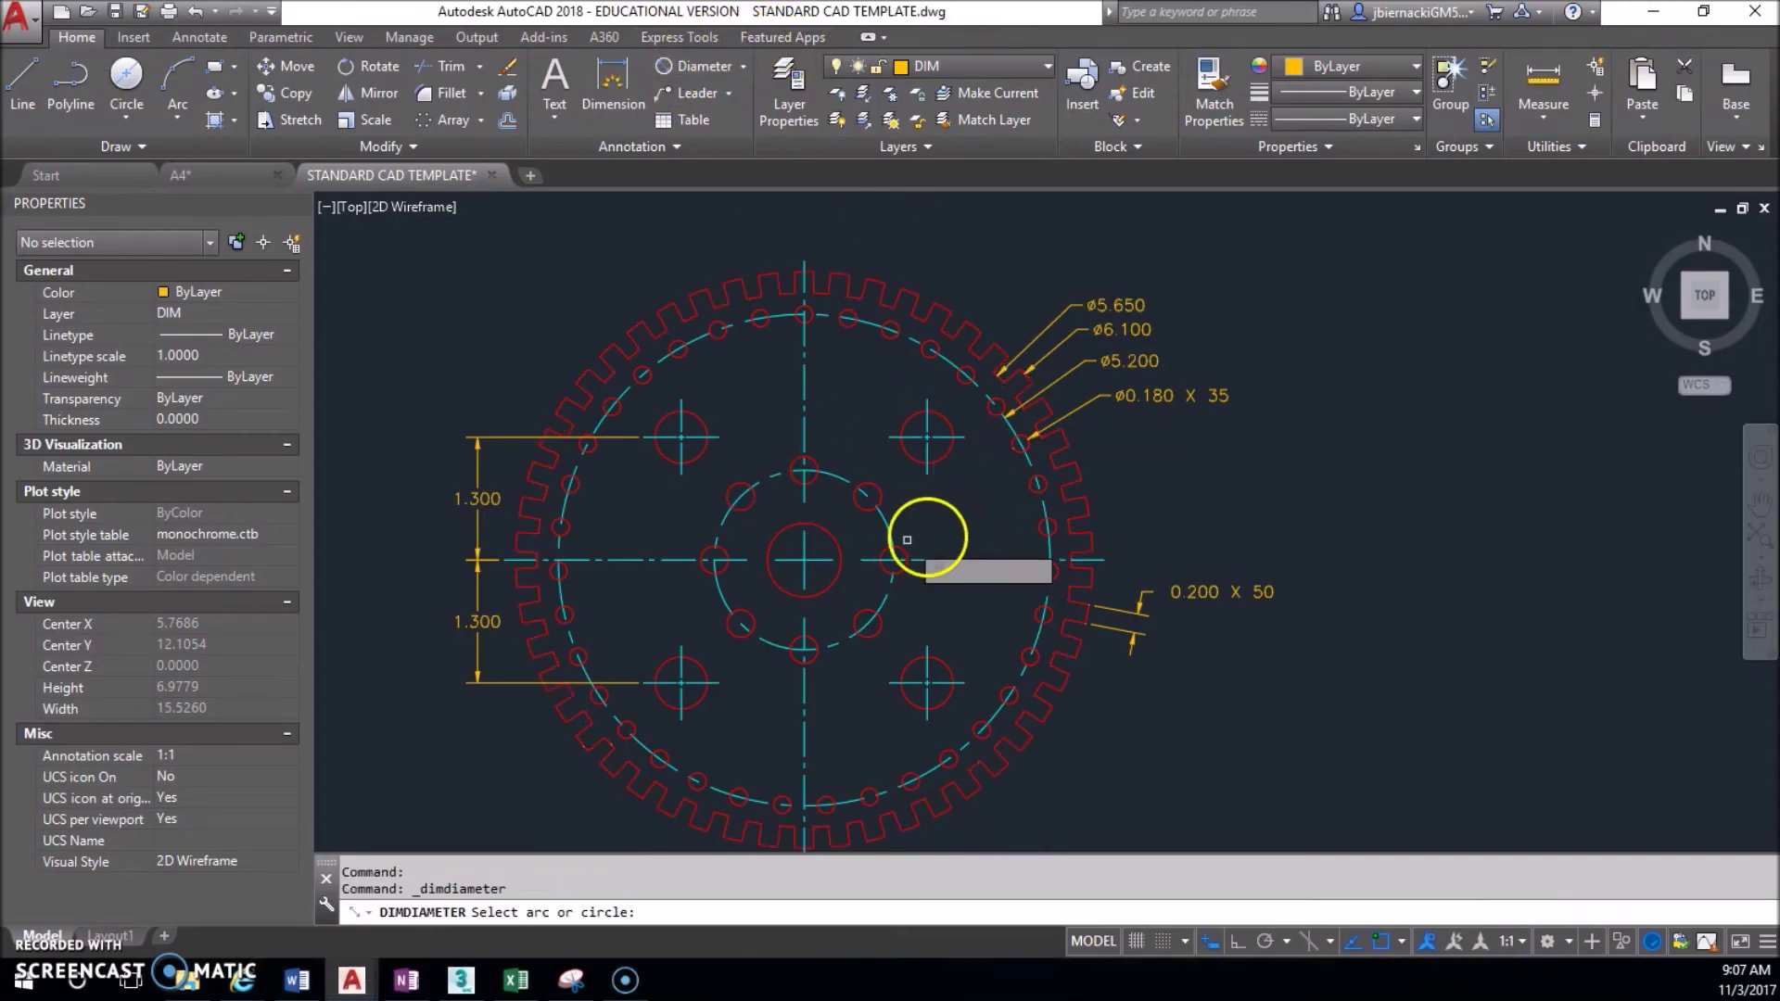
click(894, 547)
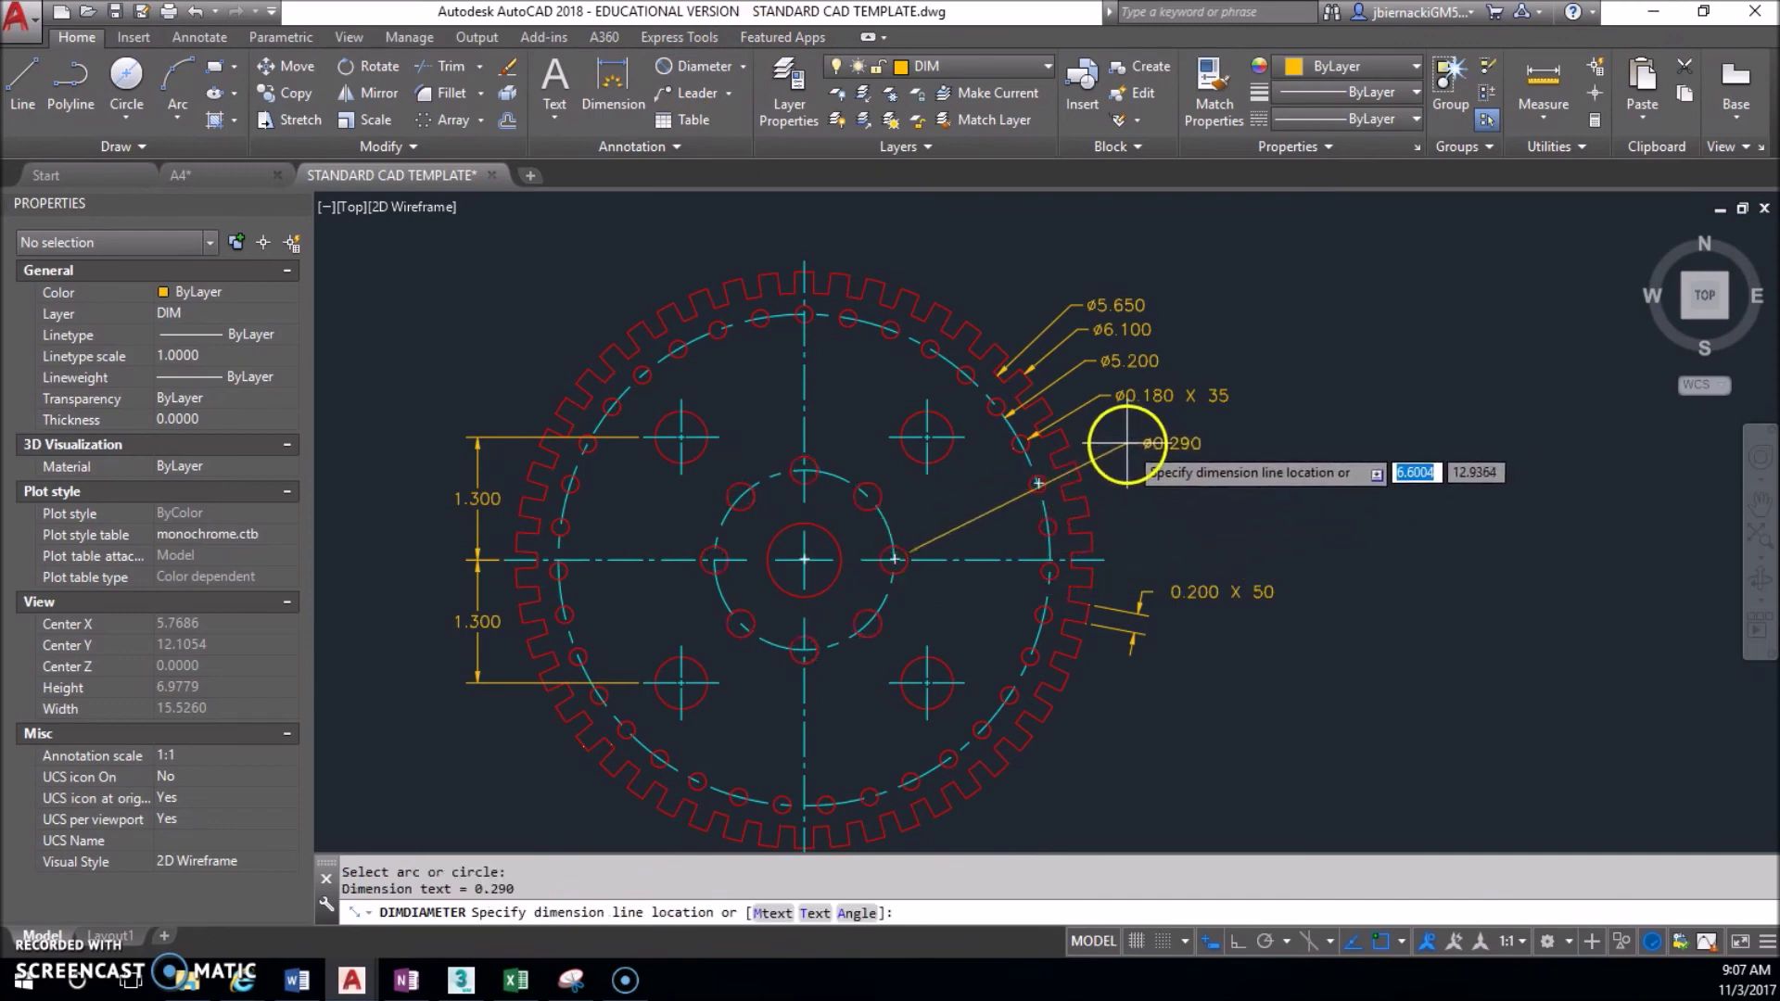
click(1175, 448)
Append "X 8" to the text of the inner hole's diameter dimension.
double_click(1179, 448)
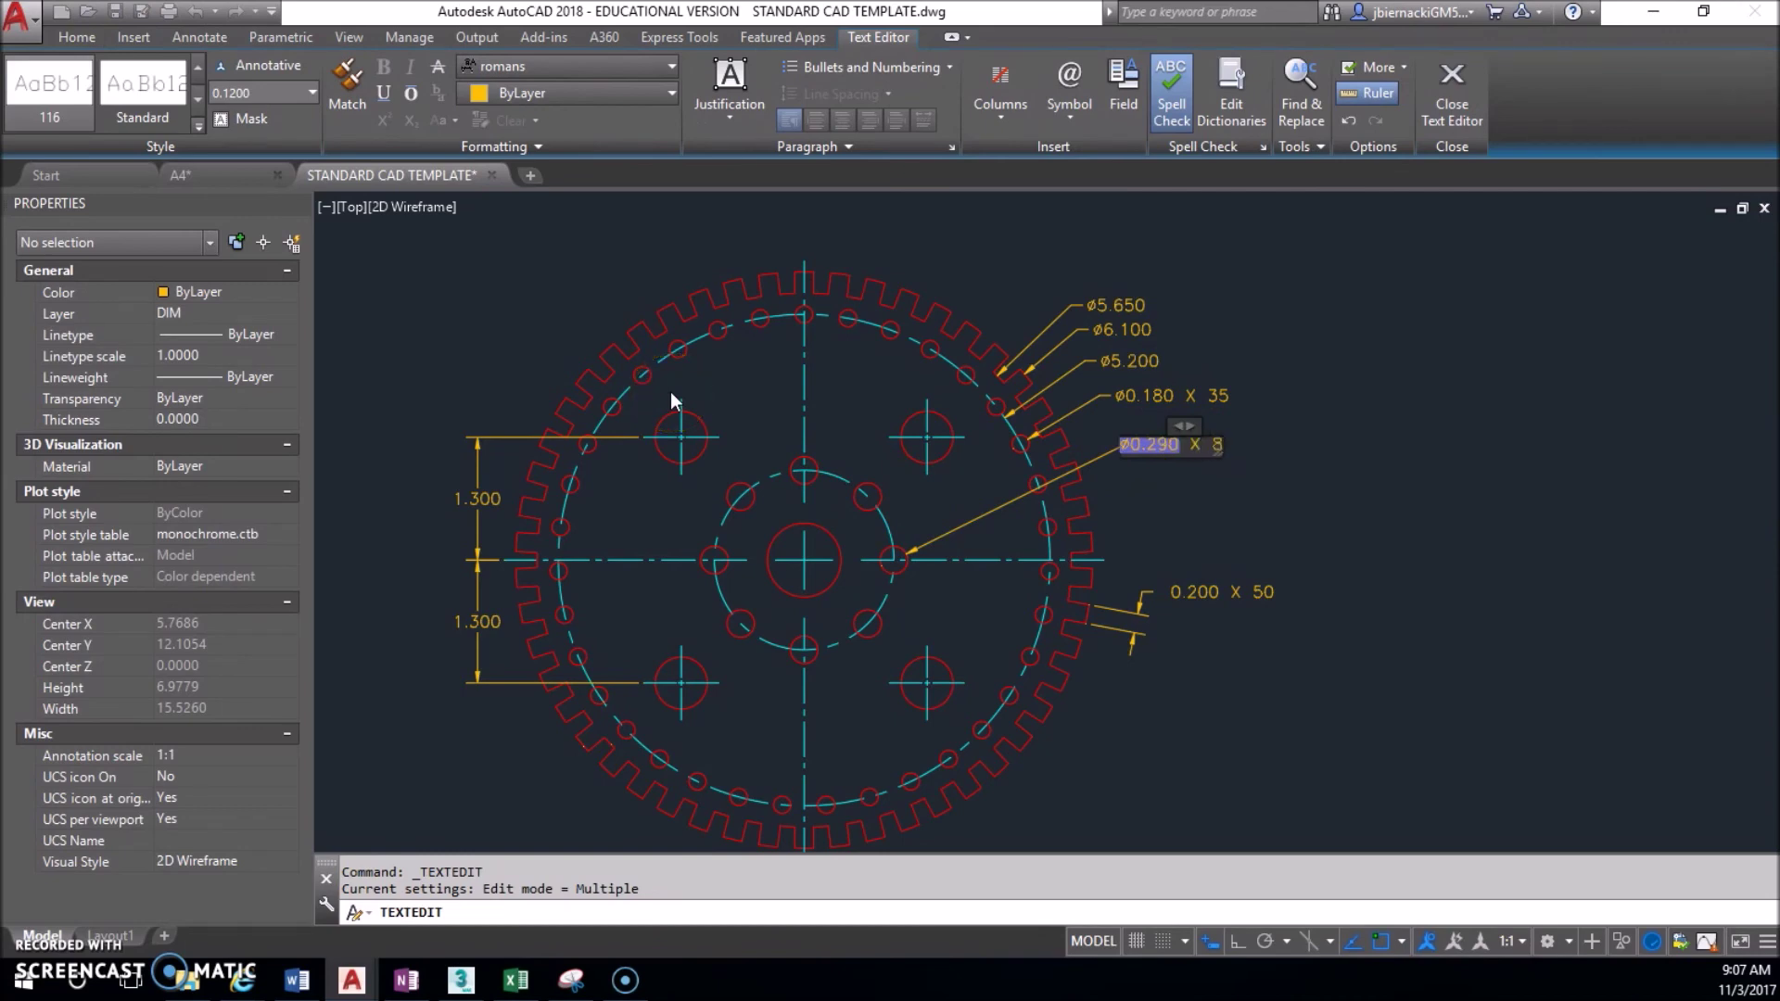
click(860, 443)
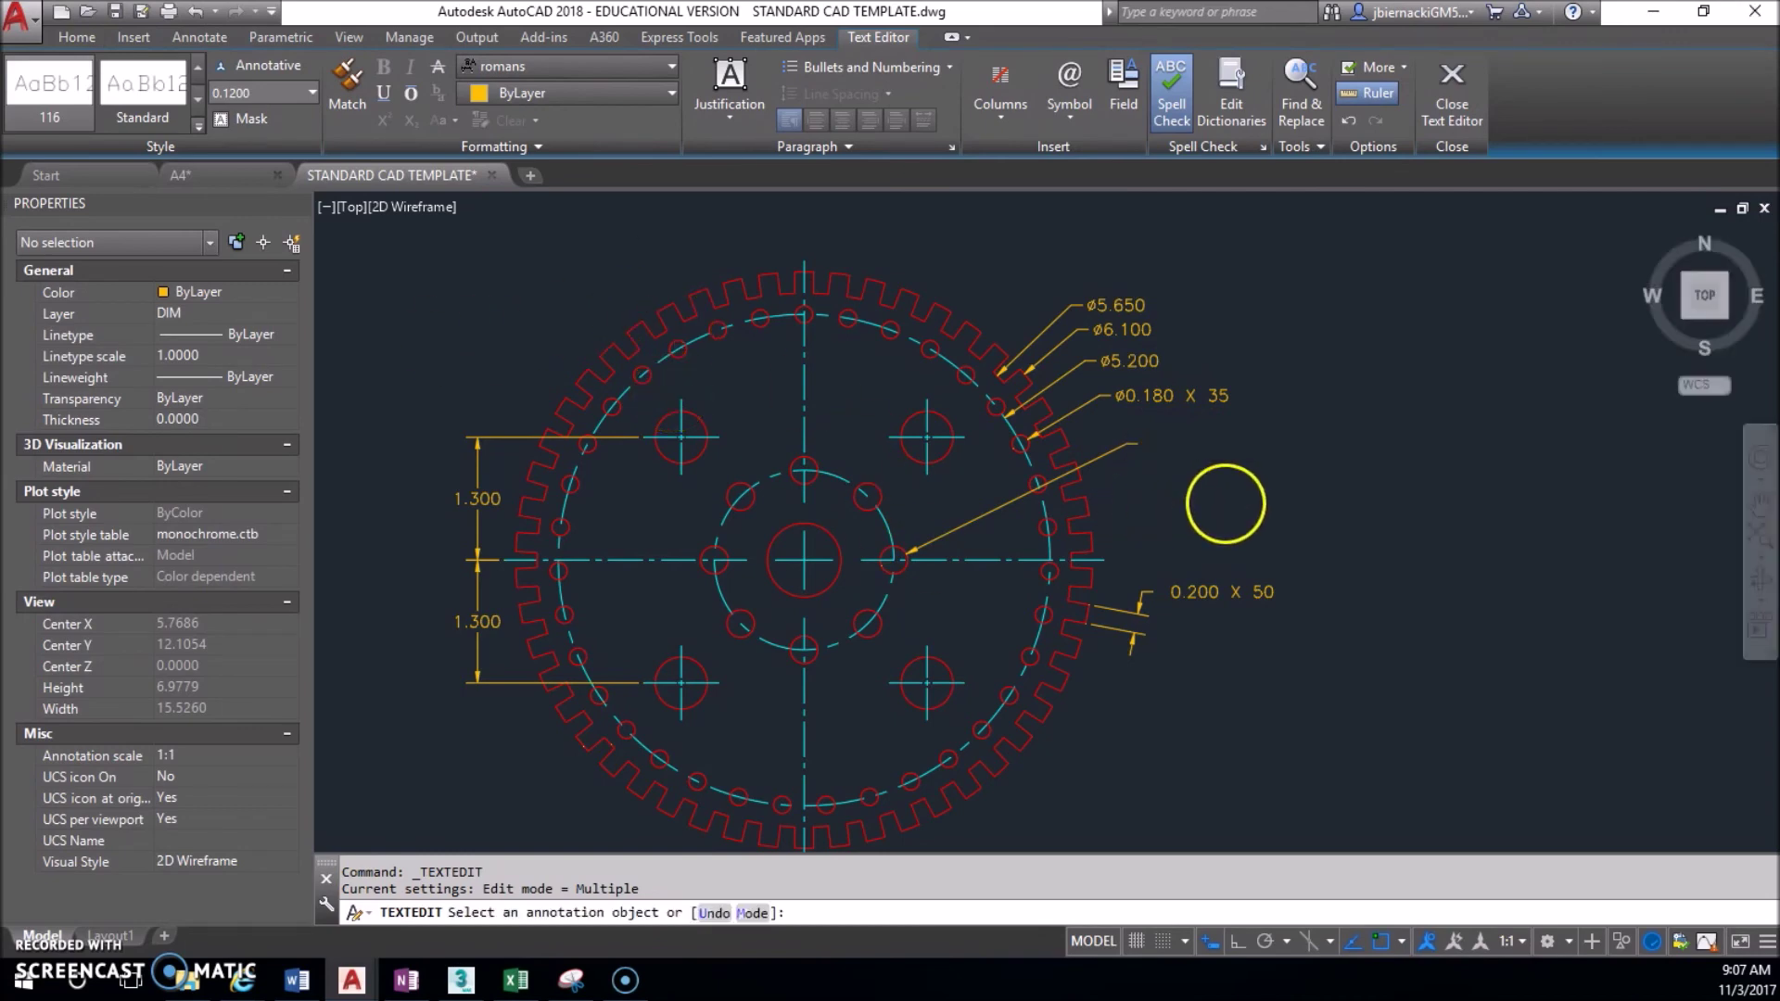
click(841, 543)
key(Escape)
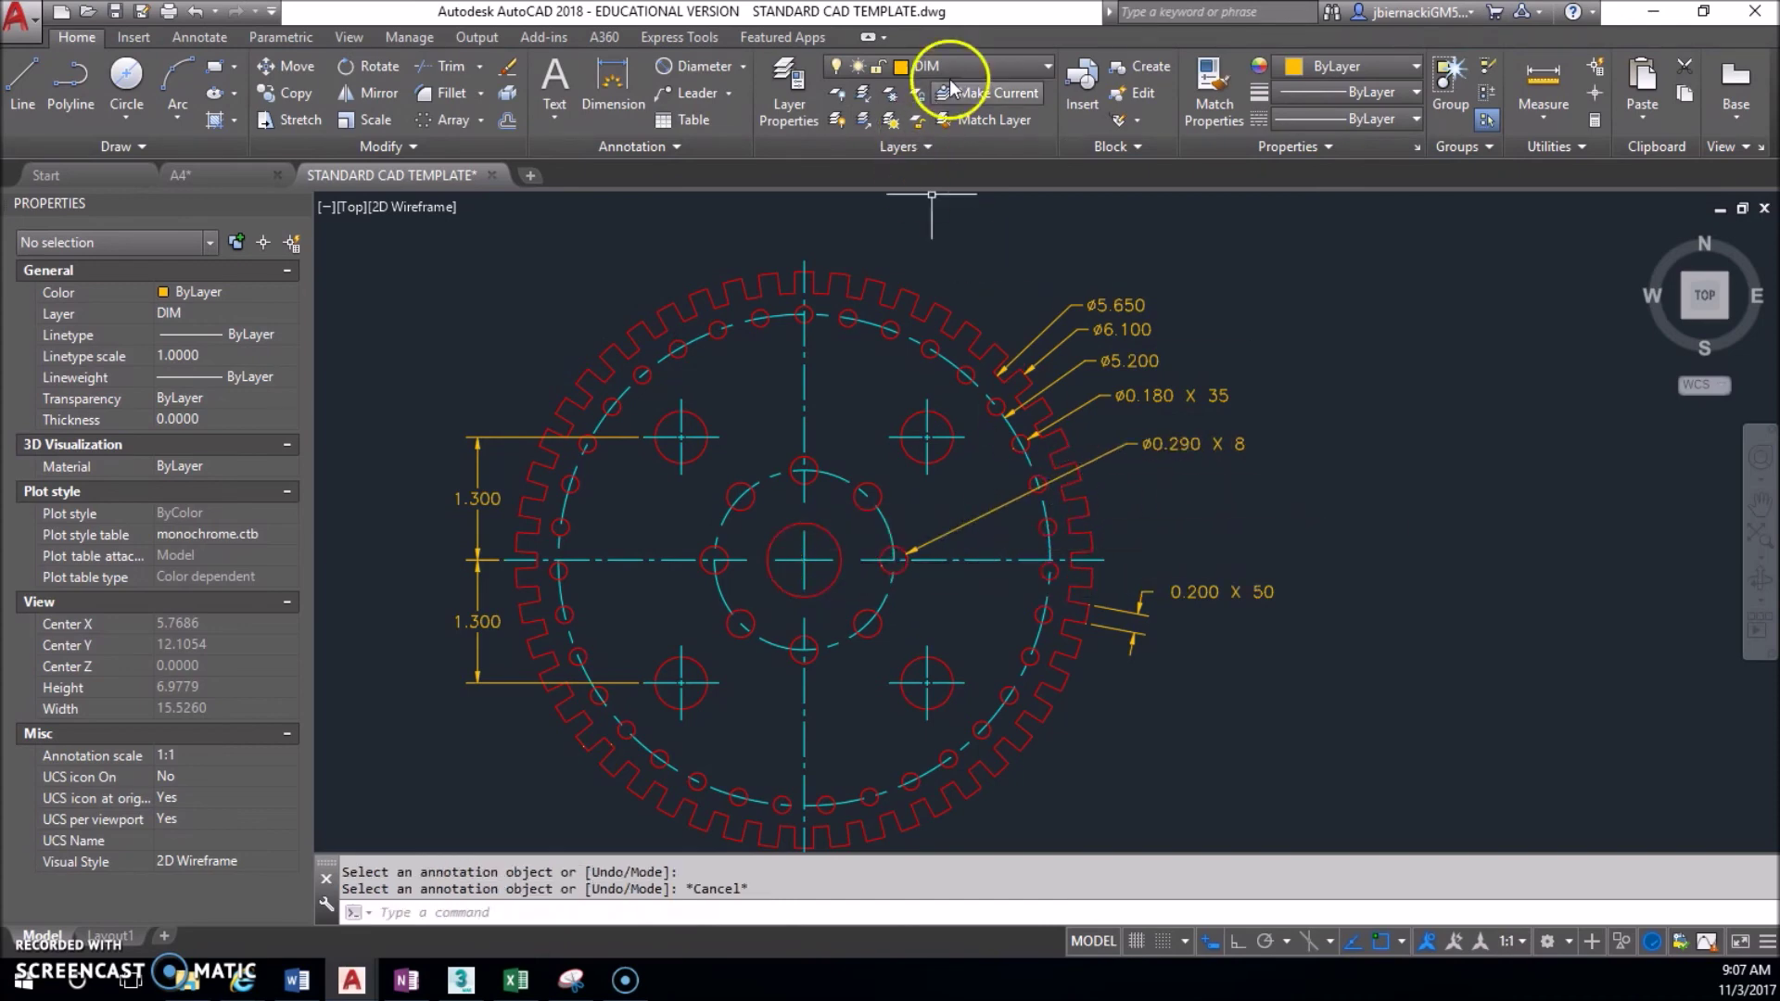
Add a diameter dimension to the gear's central hole, with its text between the small outer and inner hole diameter dimensions.
click(710, 75)
click(835, 537)
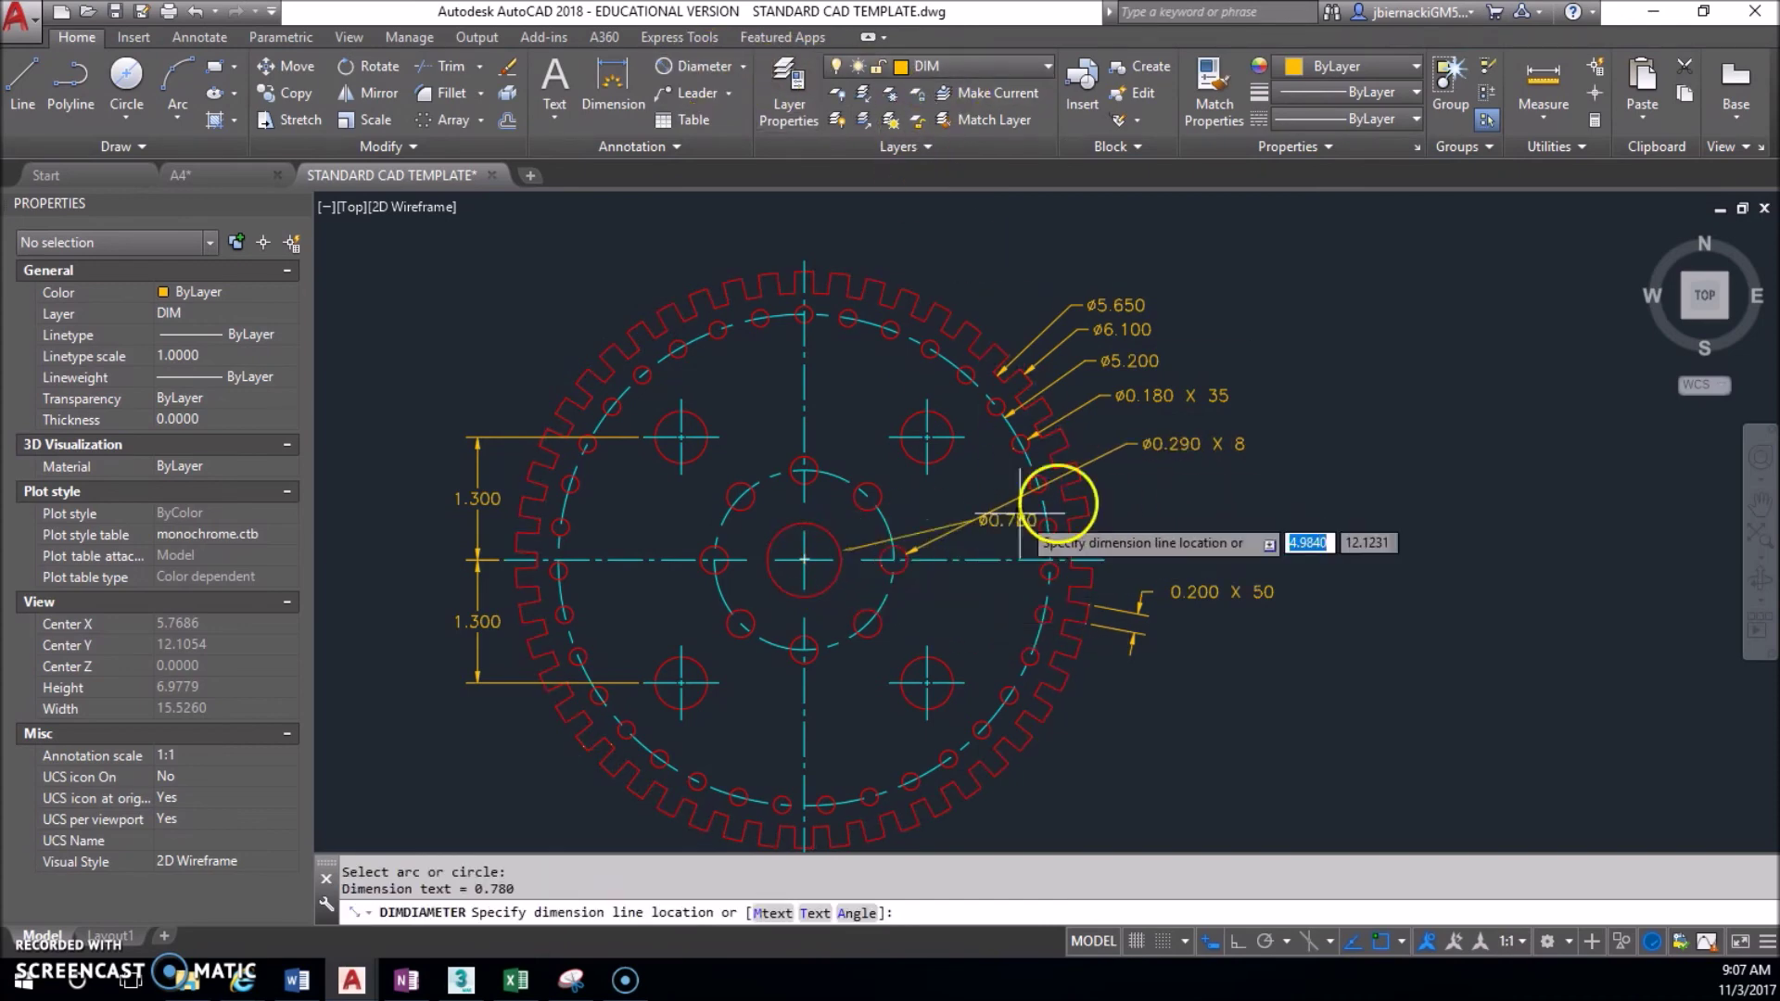
scroll(1113, 419, up, 2)
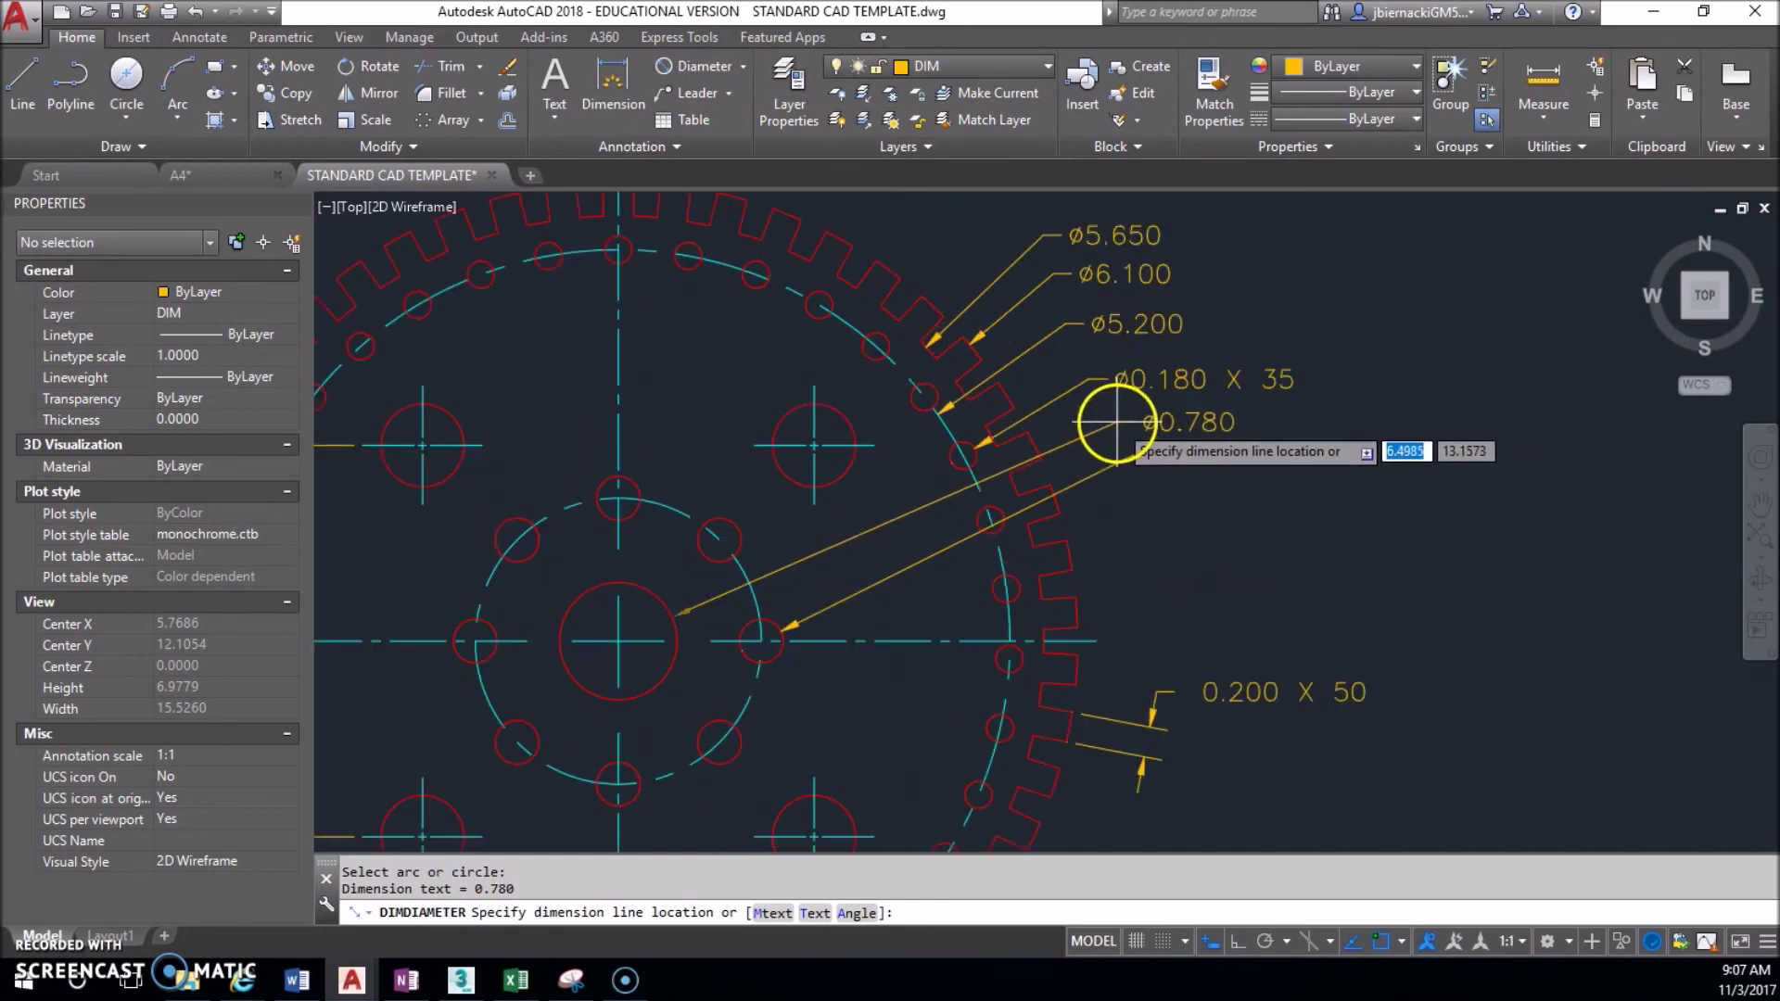
click(1105, 417)
Add a diameter dimension to the inner hole circle's centerline, with its text right of the gear below the tooth width dimension.
scroll(1280, 551, down, 2)
middle_drag(1344, 624, 1322, 534)
key(Return)
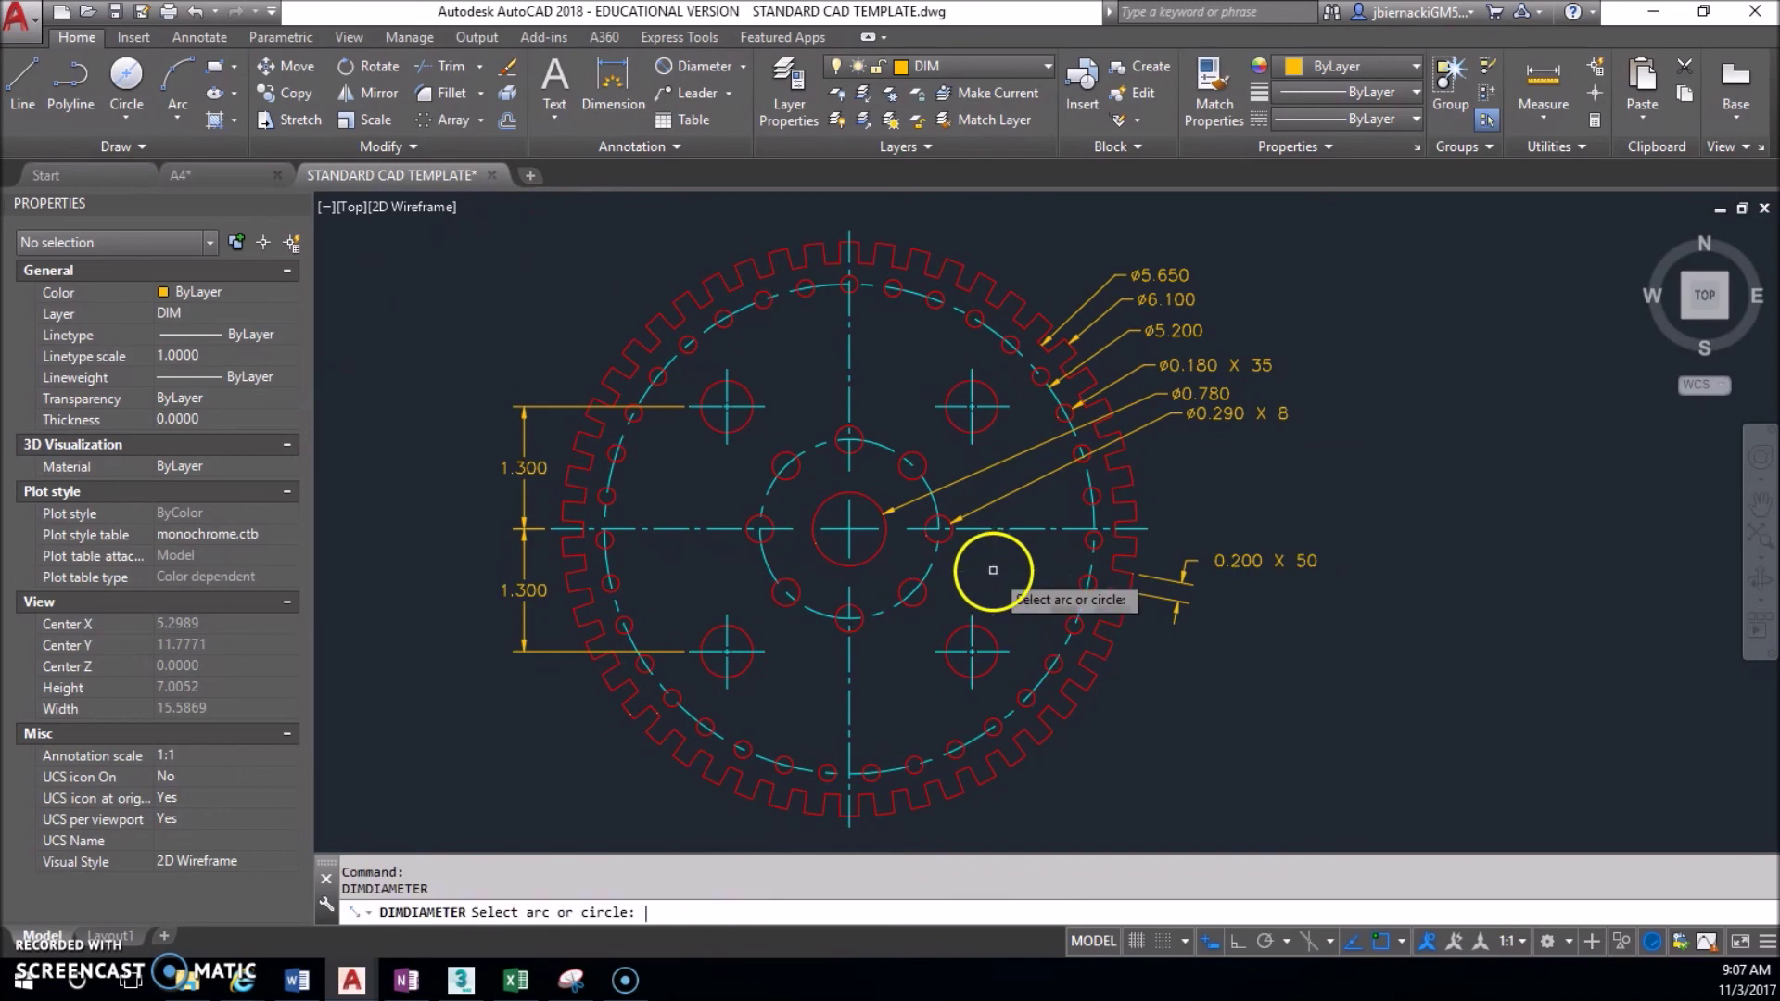
click(928, 564)
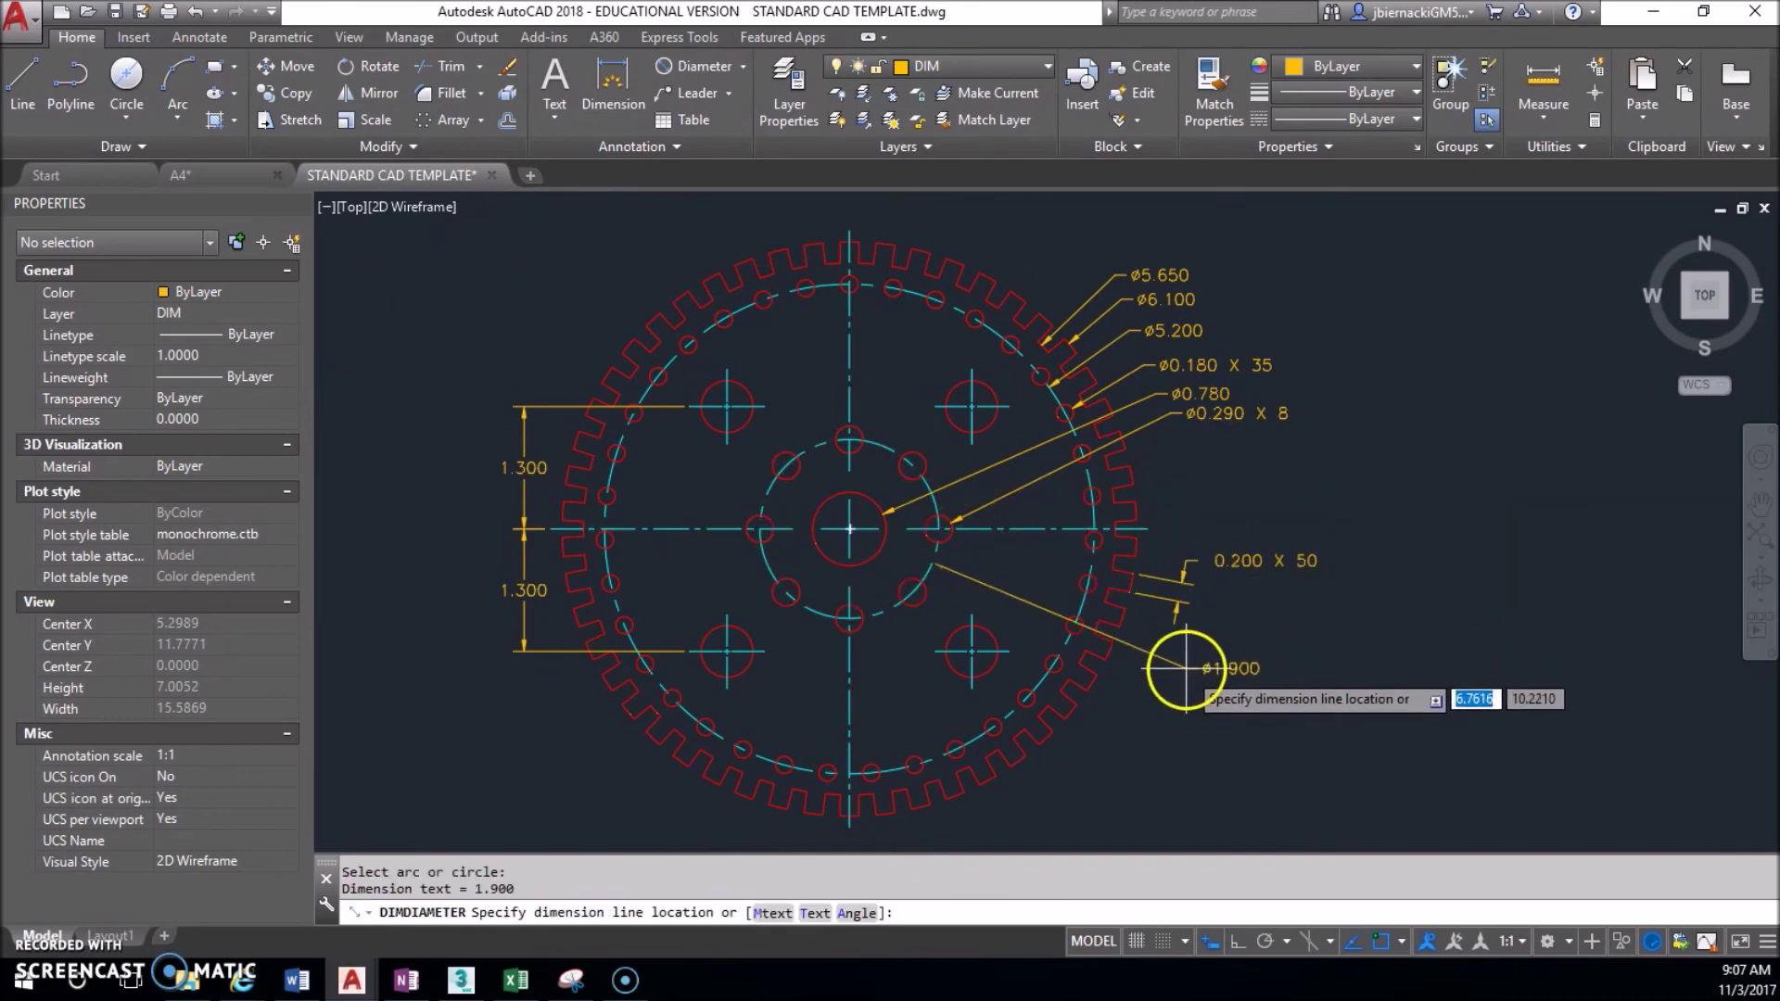
click(1174, 661)
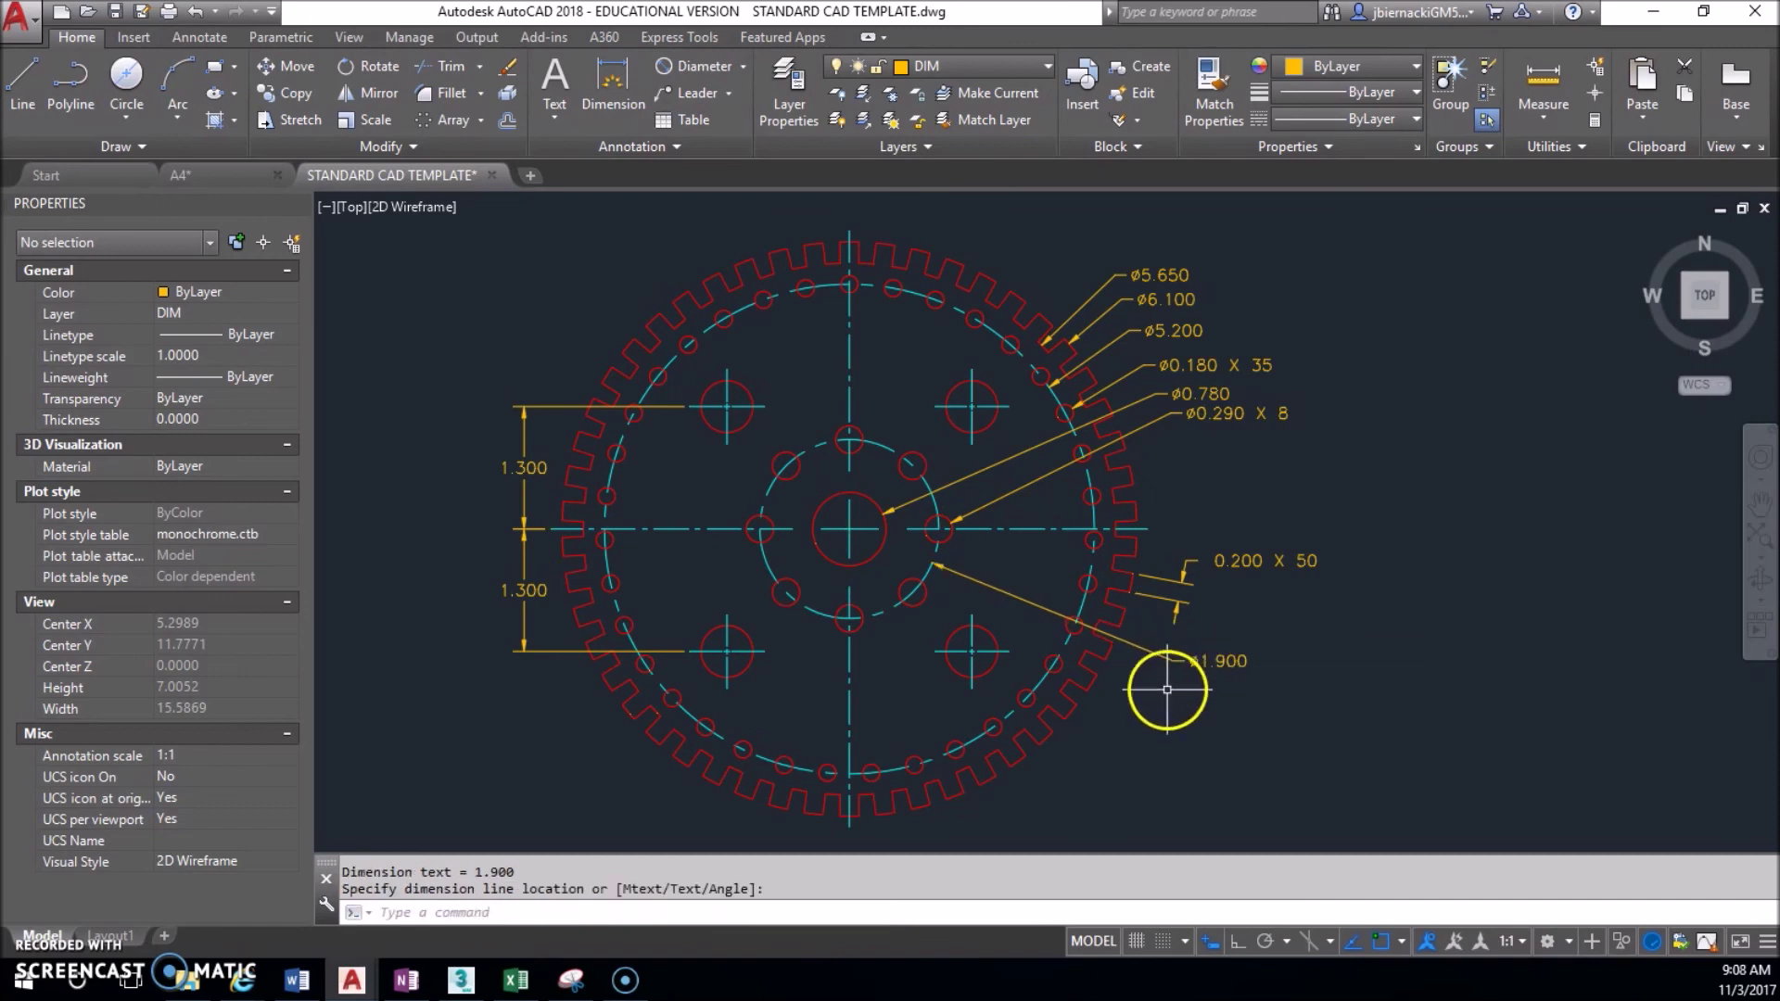
Add a diameter dimension to the lower-right large hole, with its text outside the gear, and append "X 4" to the text.
key(Return)
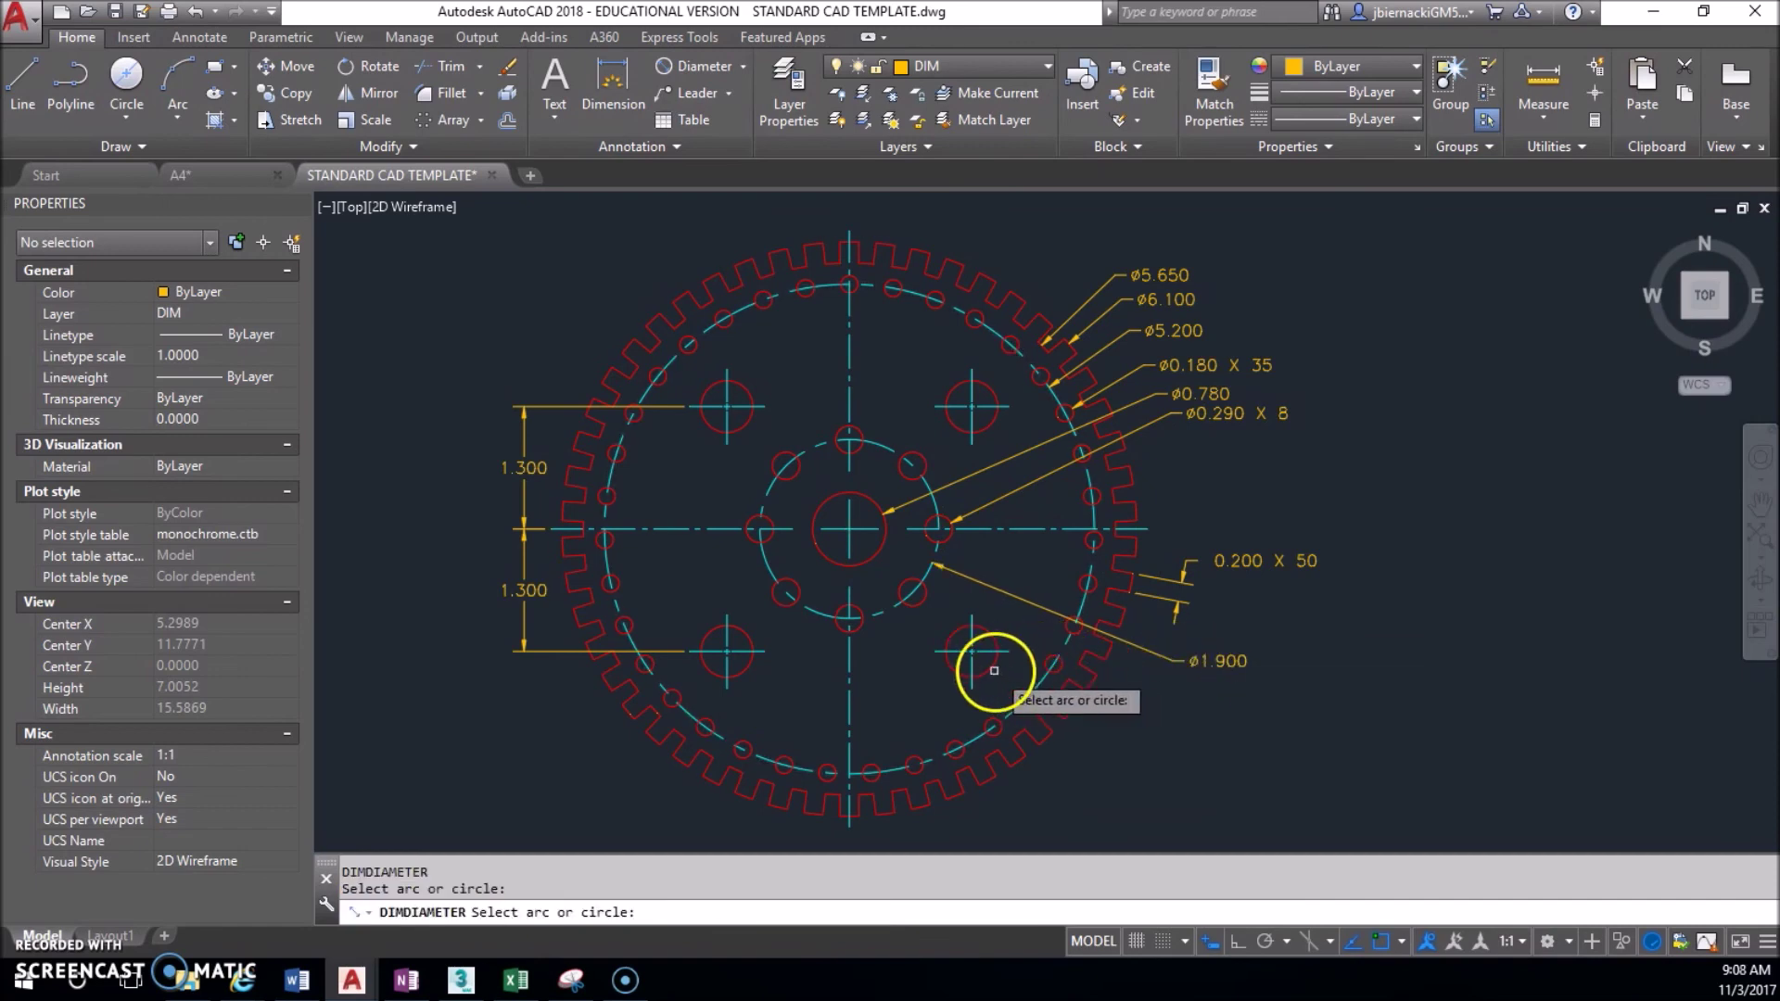
click(997, 666)
click(1193, 725)
double_click(1240, 723)
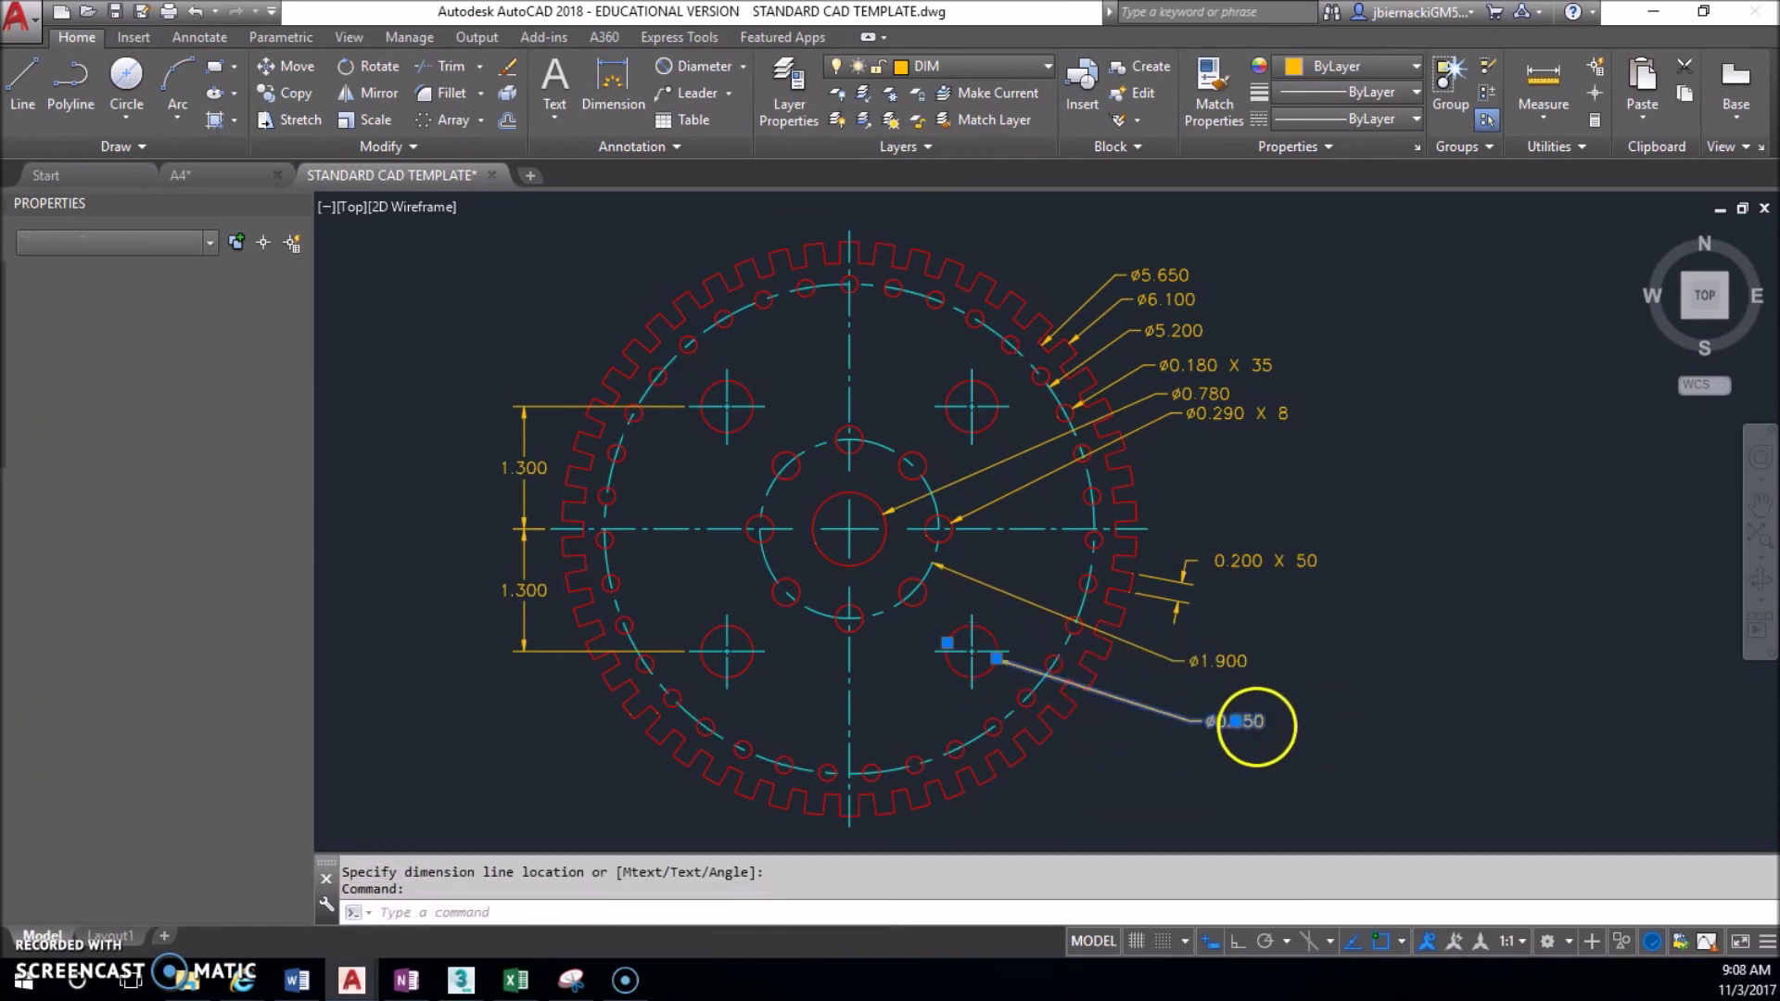
text(X 4)
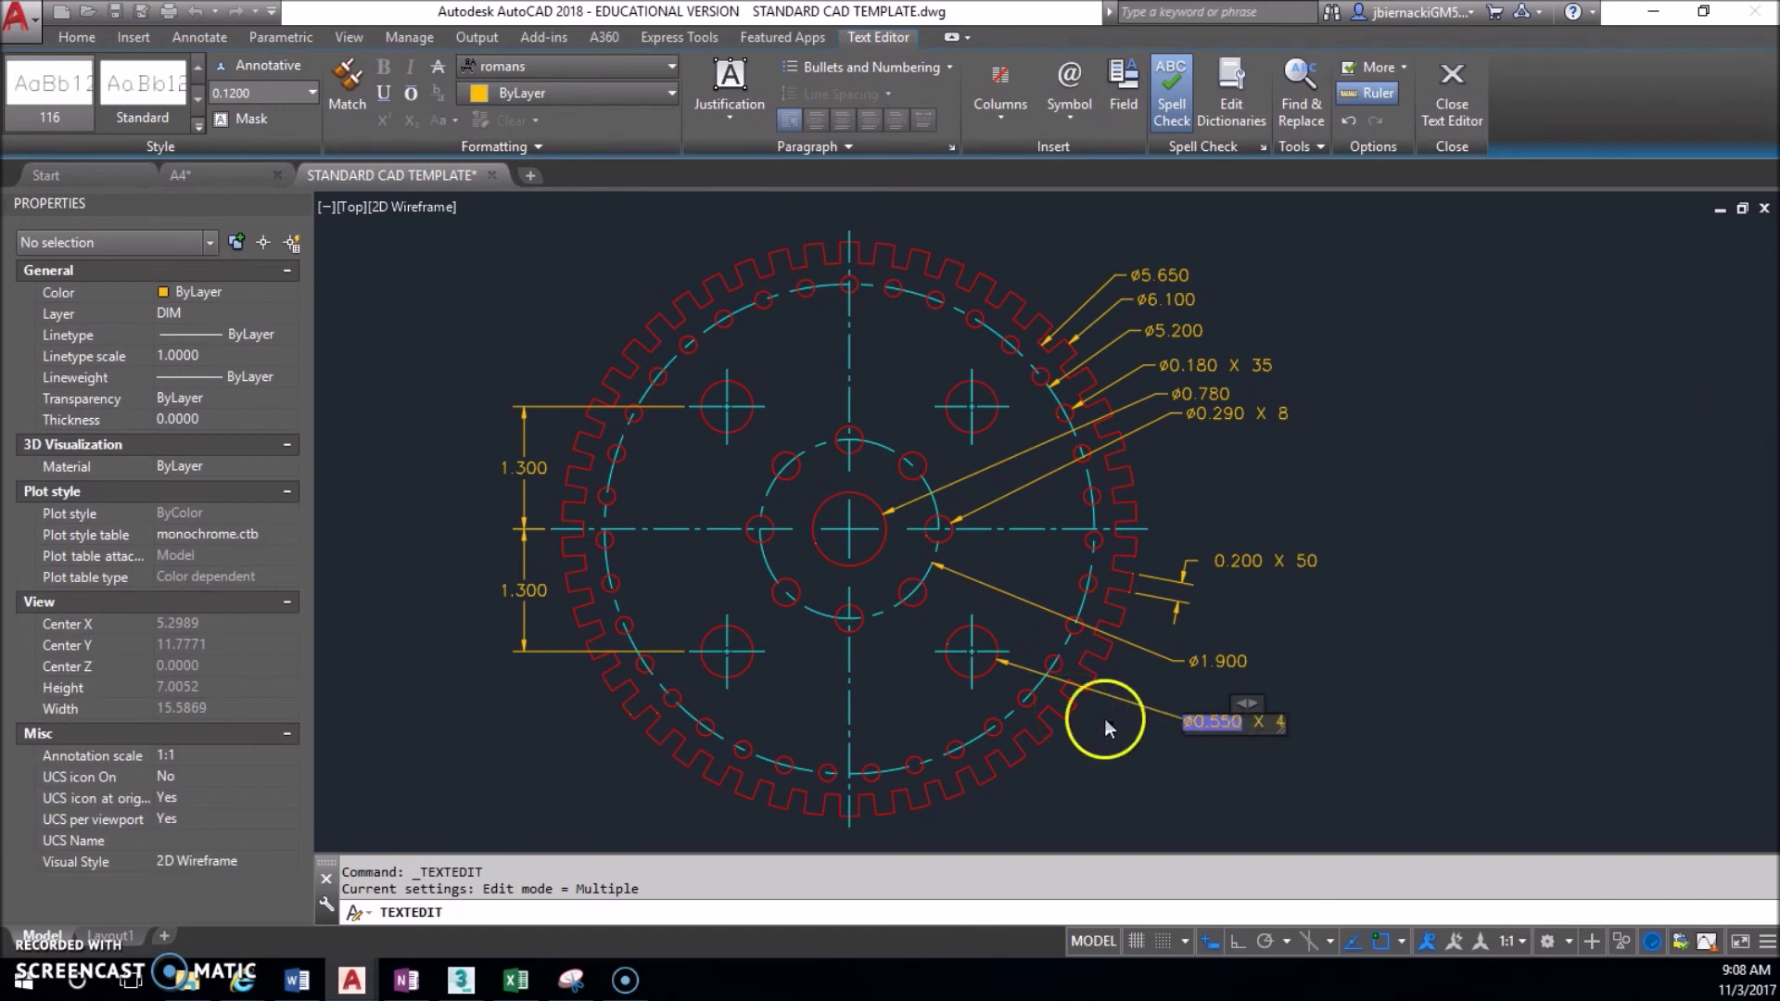
click(1483, 528)
key(Escape)
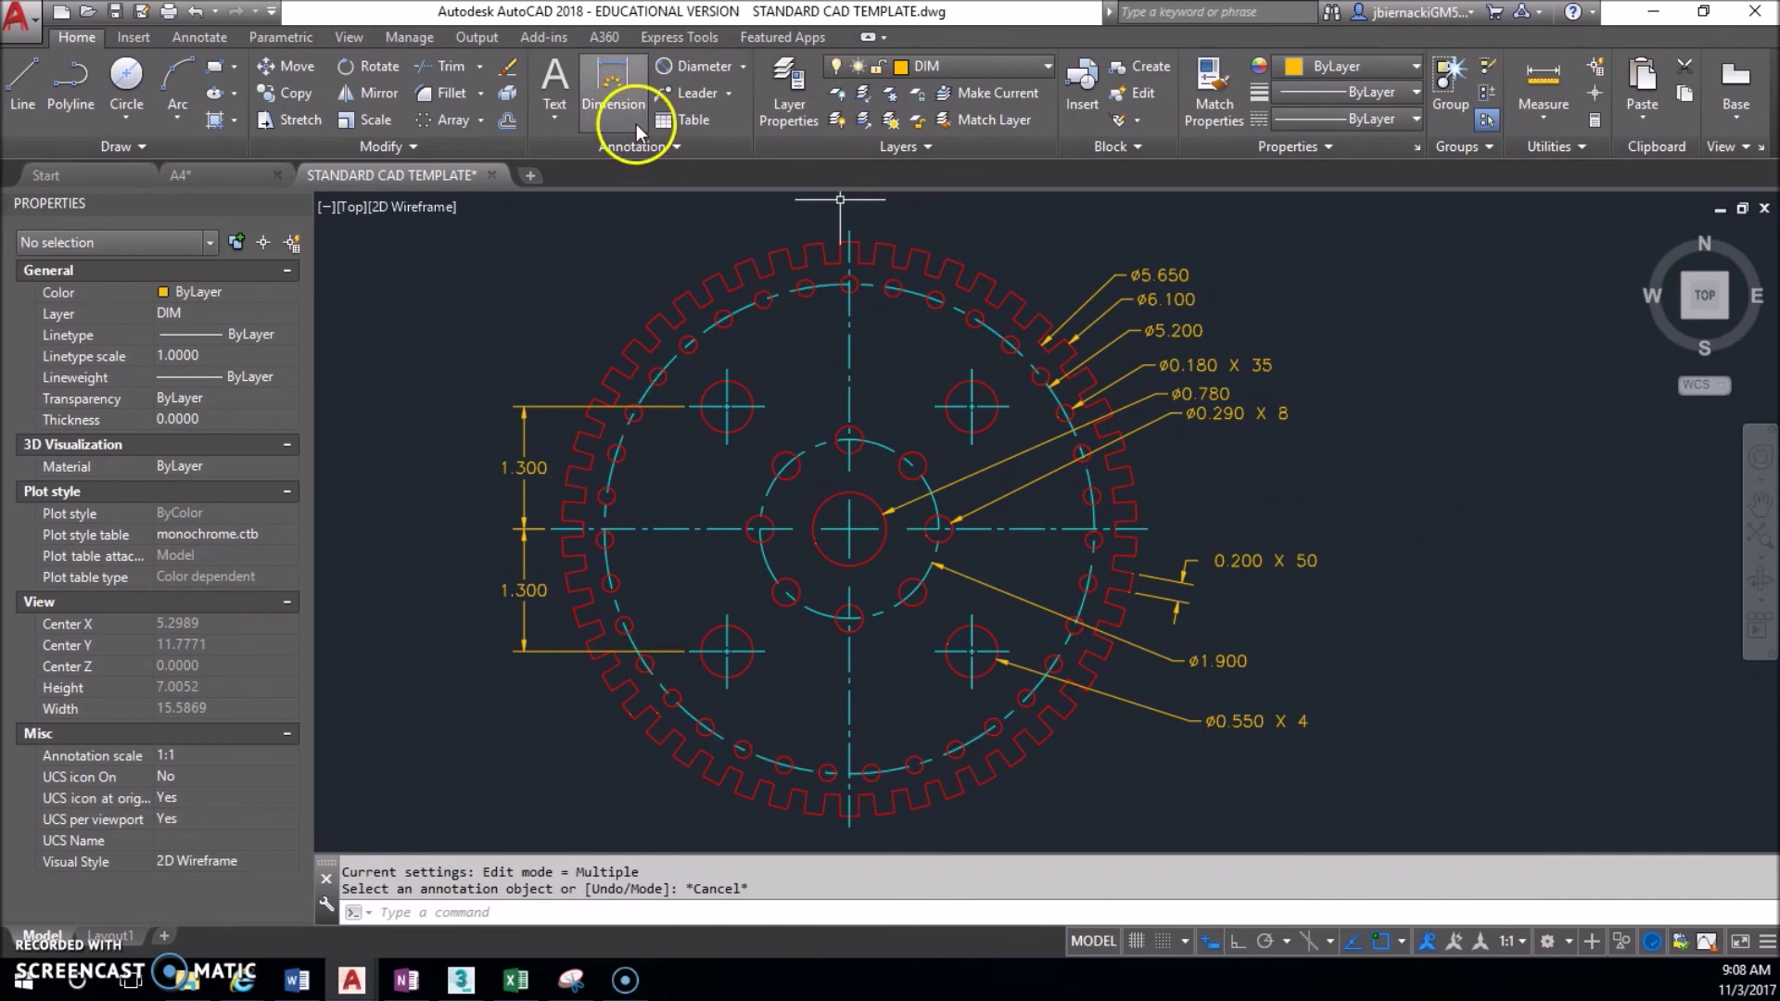
Add a horizontal linear dimension below the gear, from the lower-left large hole's center to the vertical centerline.
click(748, 67)
click(712, 85)
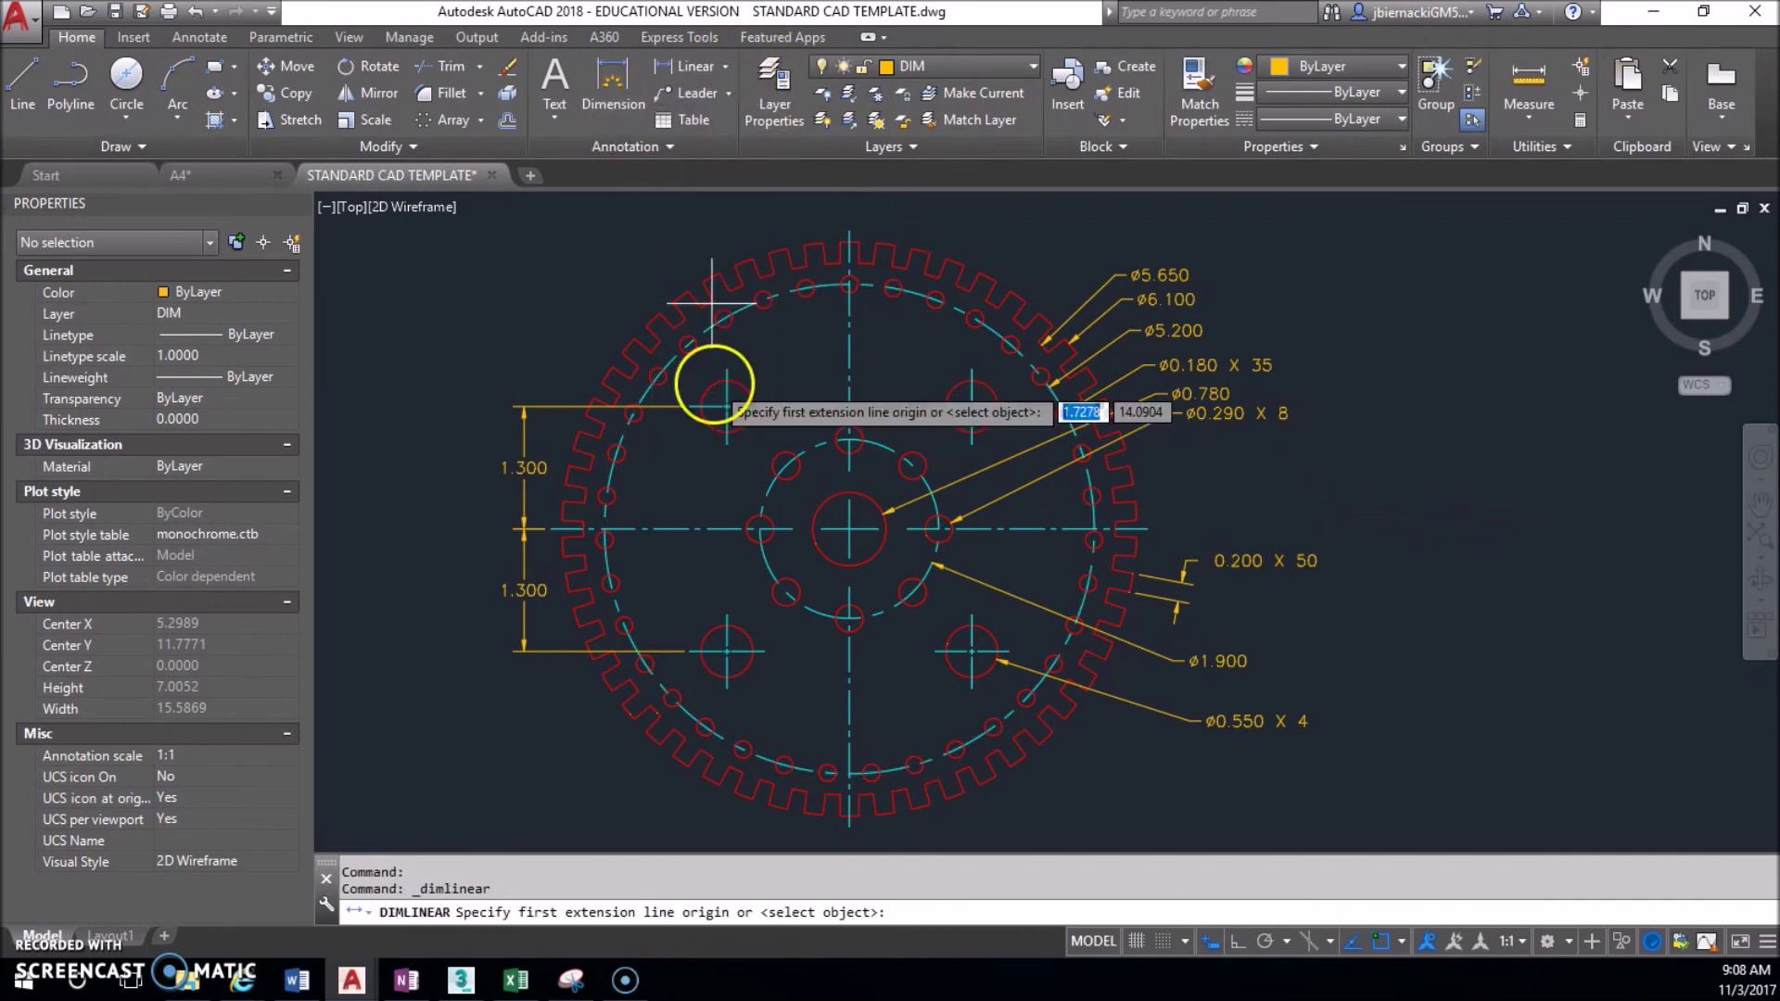
scroll(715, 377, down, 2)
scroll(701, 454, up, 2)
click(716, 432)
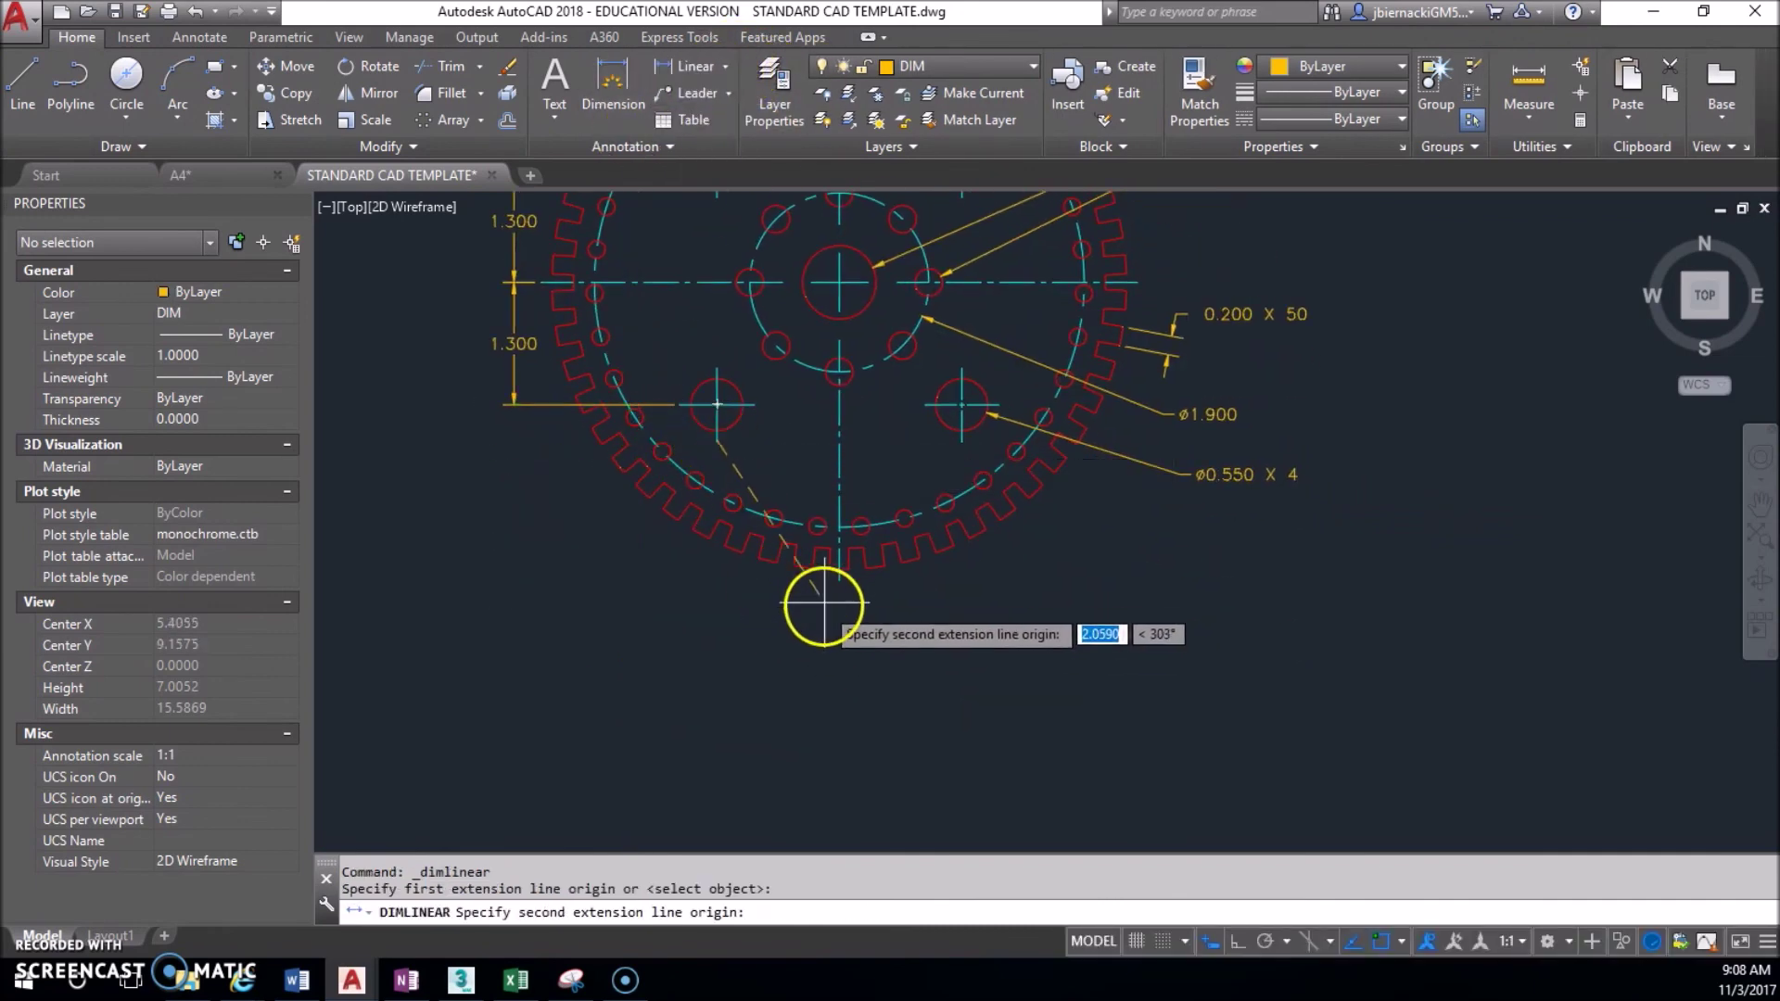
click(839, 581)
click(779, 608)
Add a horizontal linear dimension from the vertical centerline to the lower-right large hole's center, in line with the neighboring dimension.
key(Return)
click(840, 581)
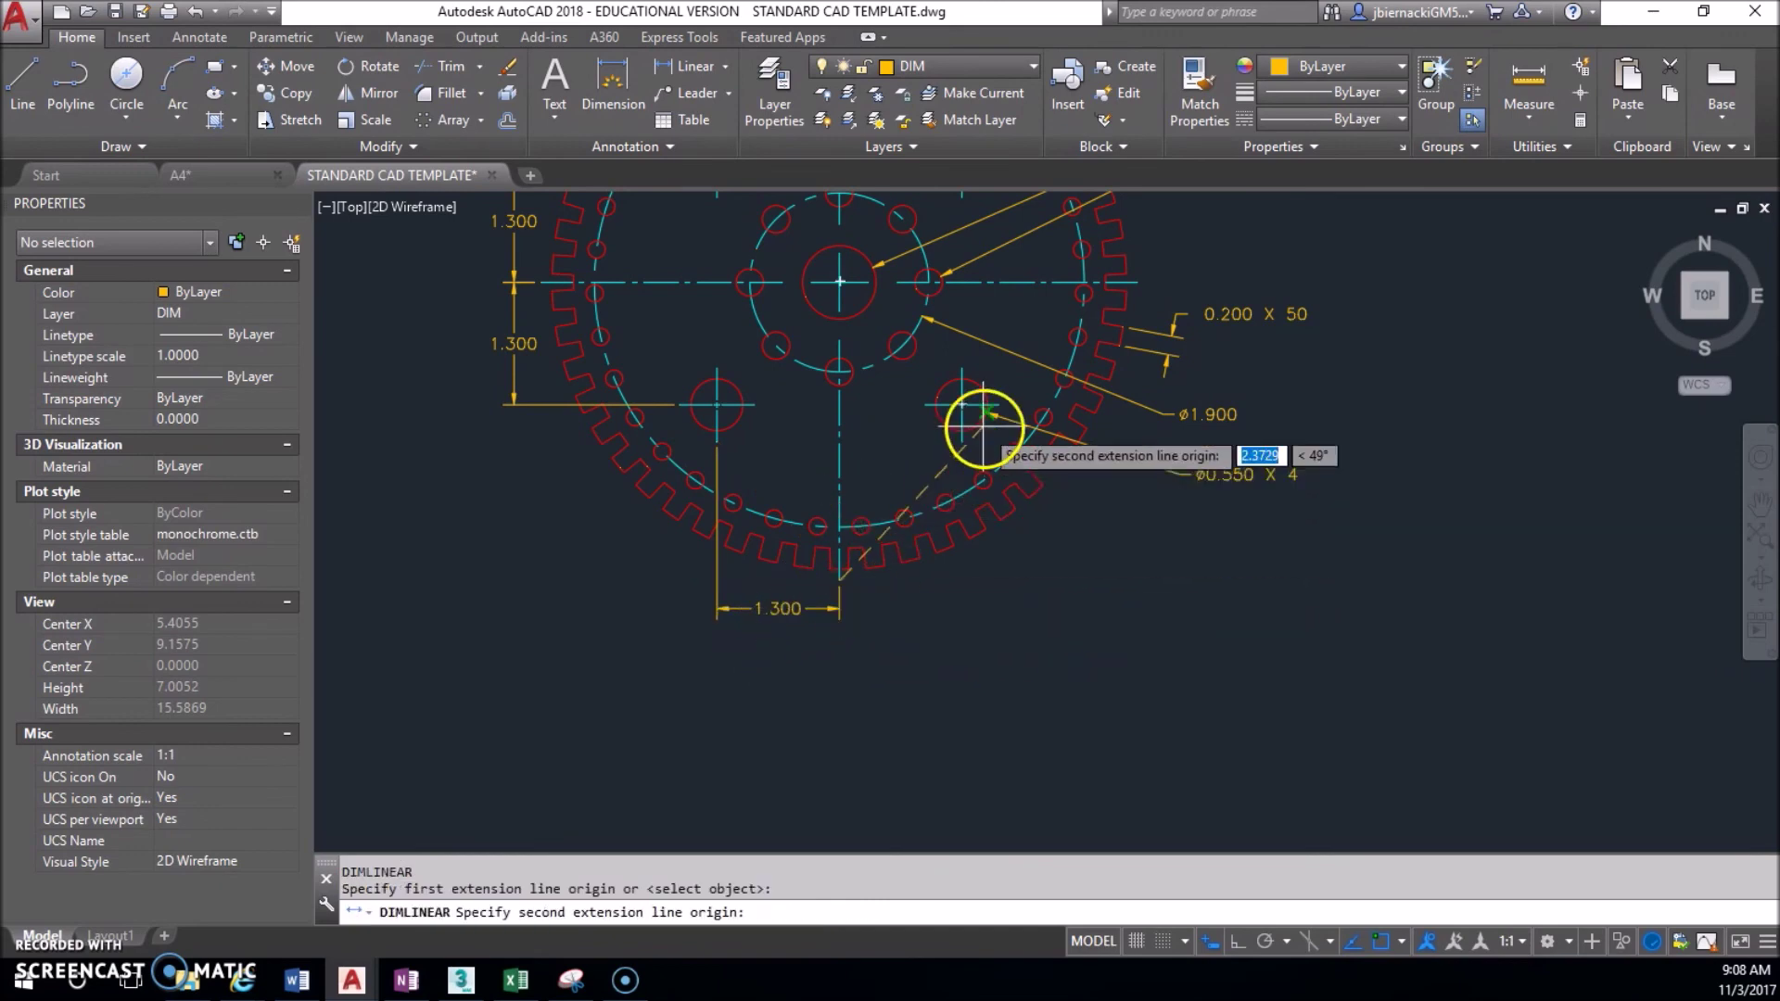
click(962, 408)
click(839, 607)
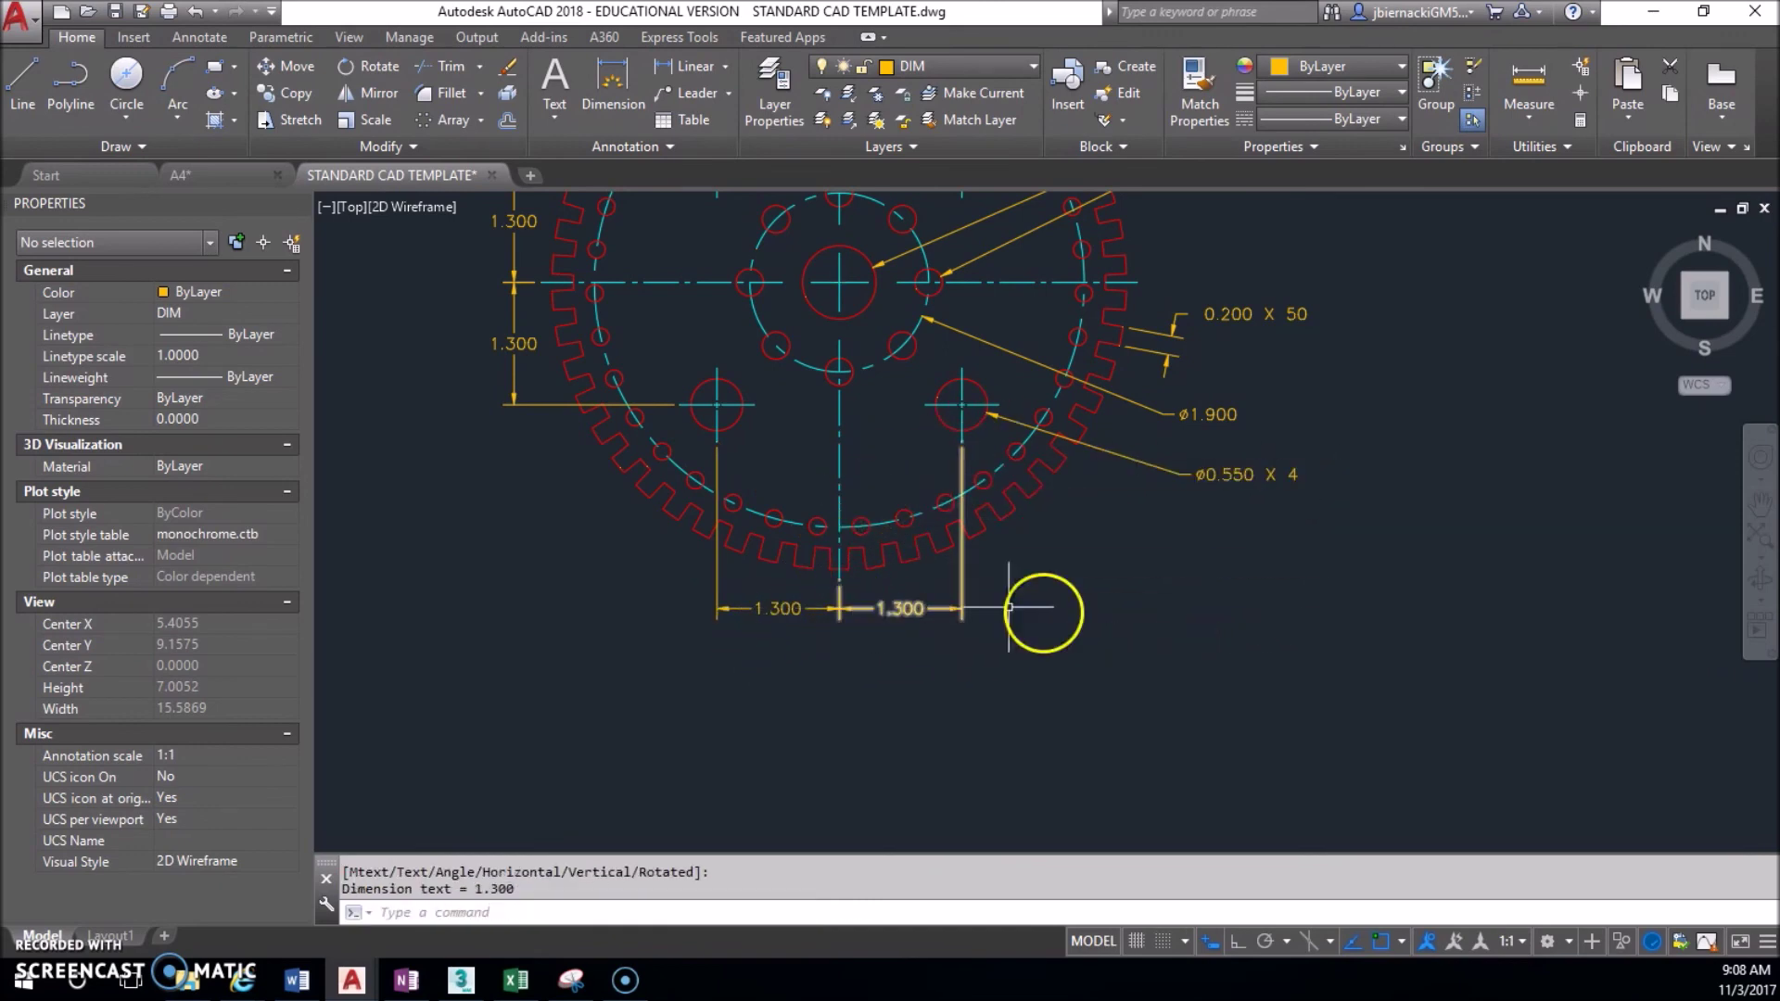
scroll(1057, 627, down, 4)
scroll(973, 704, up, 2)
scroll(876, 455, up, 2)
middle_drag(859, 445, 845, 461)
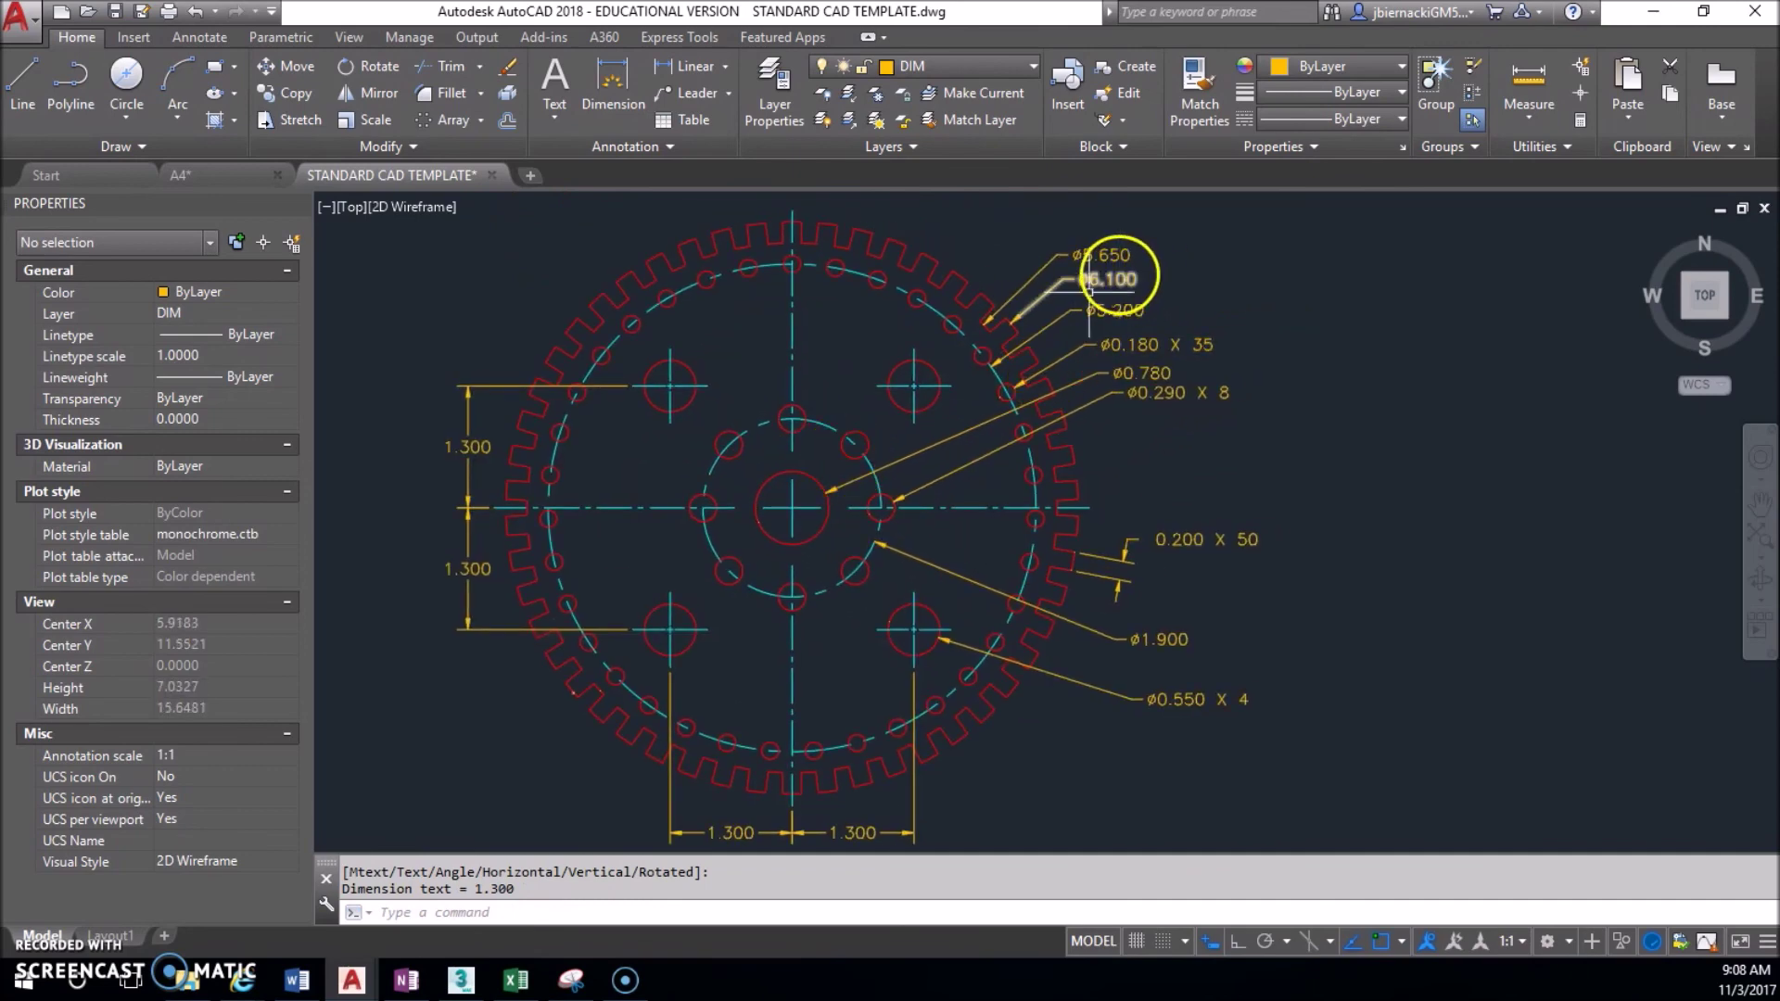
Check the assignment drawing and its centering and scale instructions in OneNote, and return to the AutoCAD drawing.
click(407, 981)
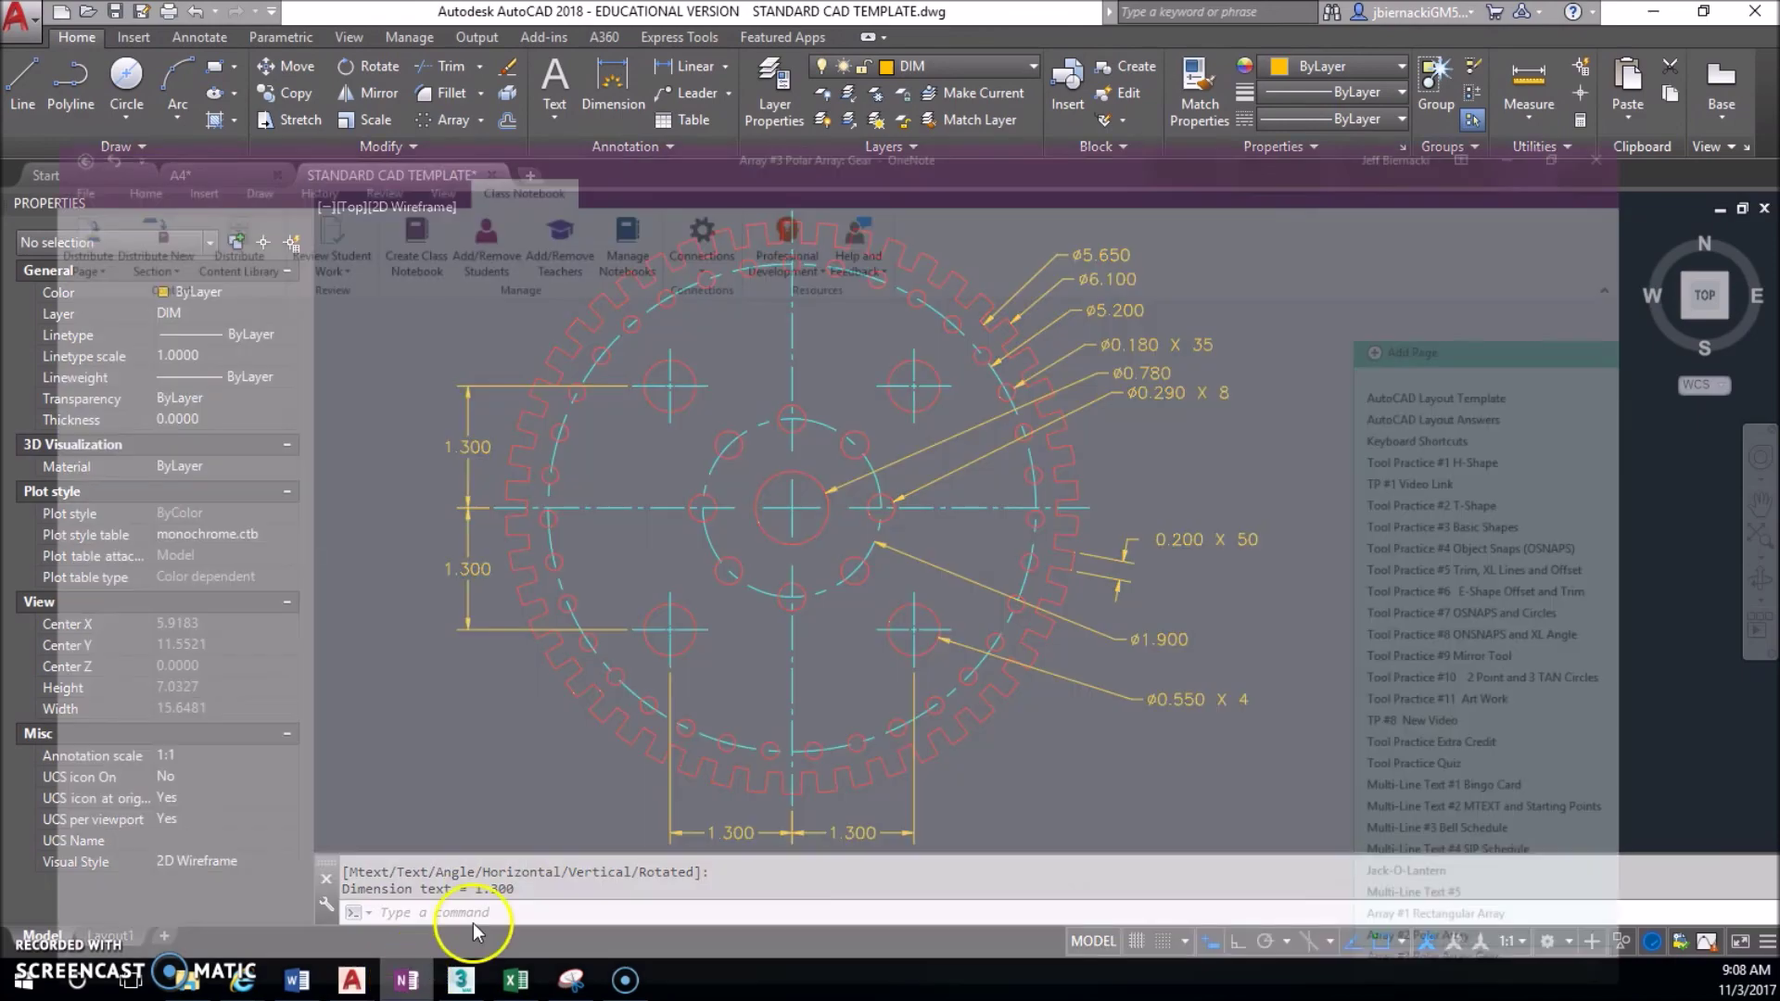
click(839, 615)
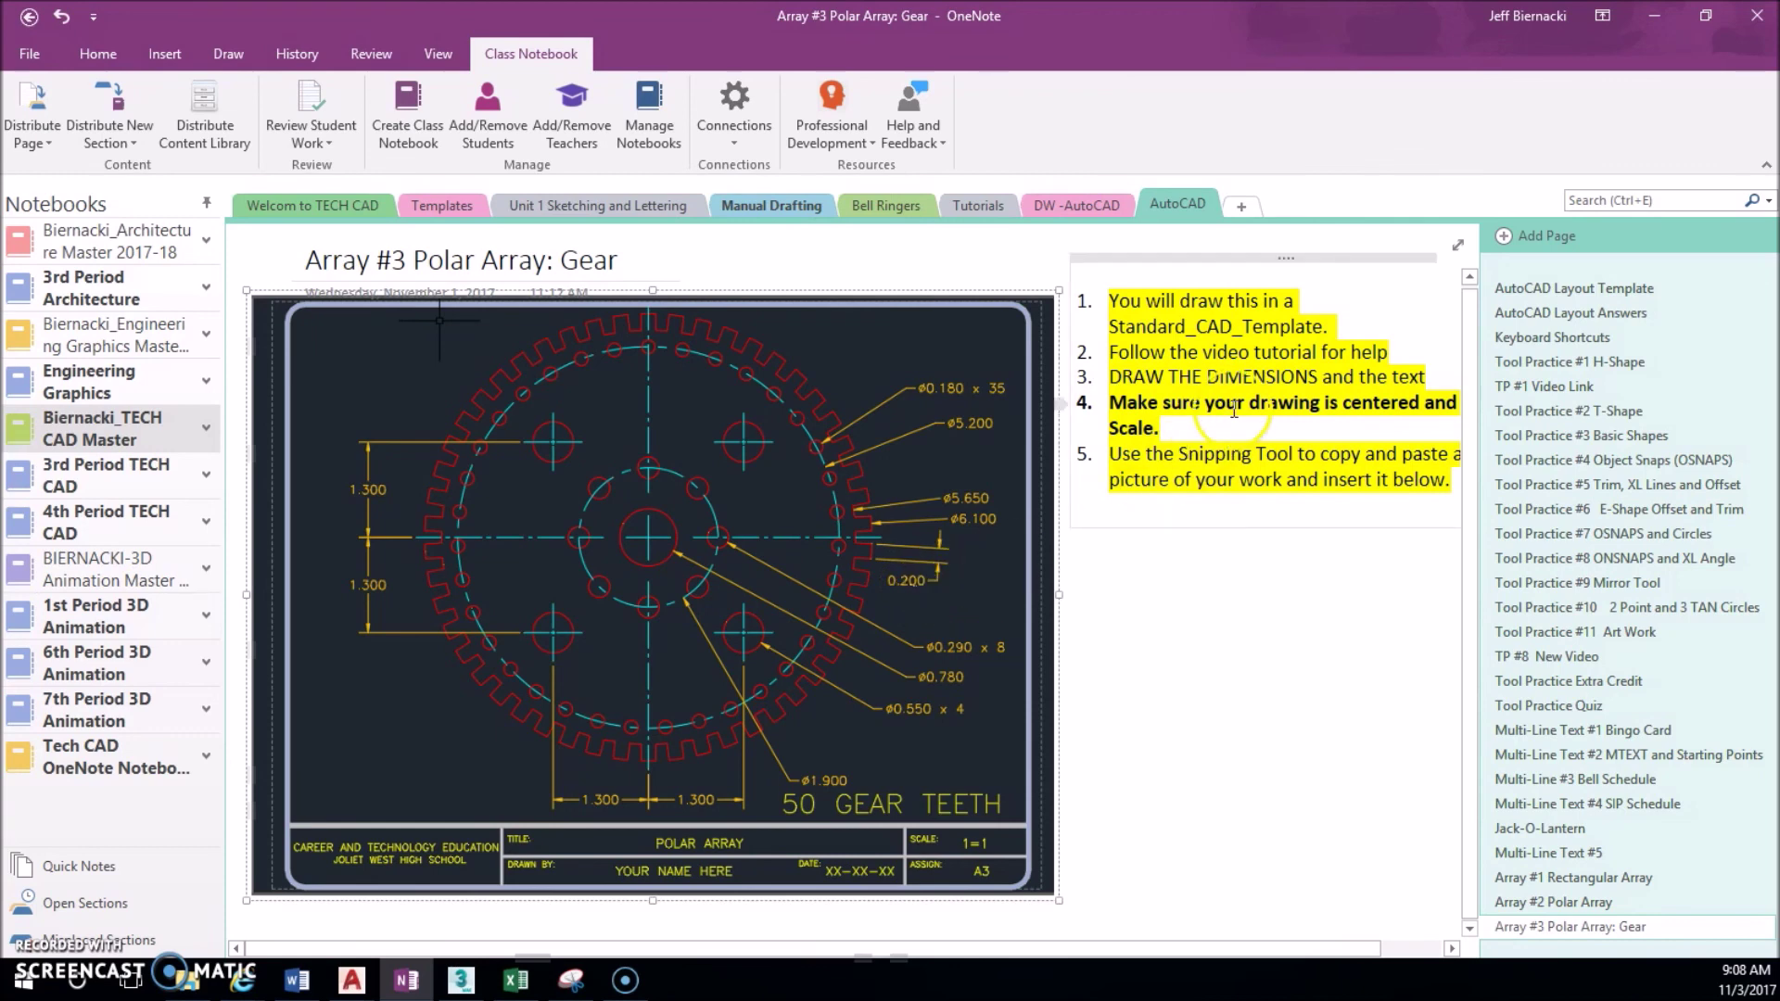
mouse_move(352, 980)
click(484, 843)
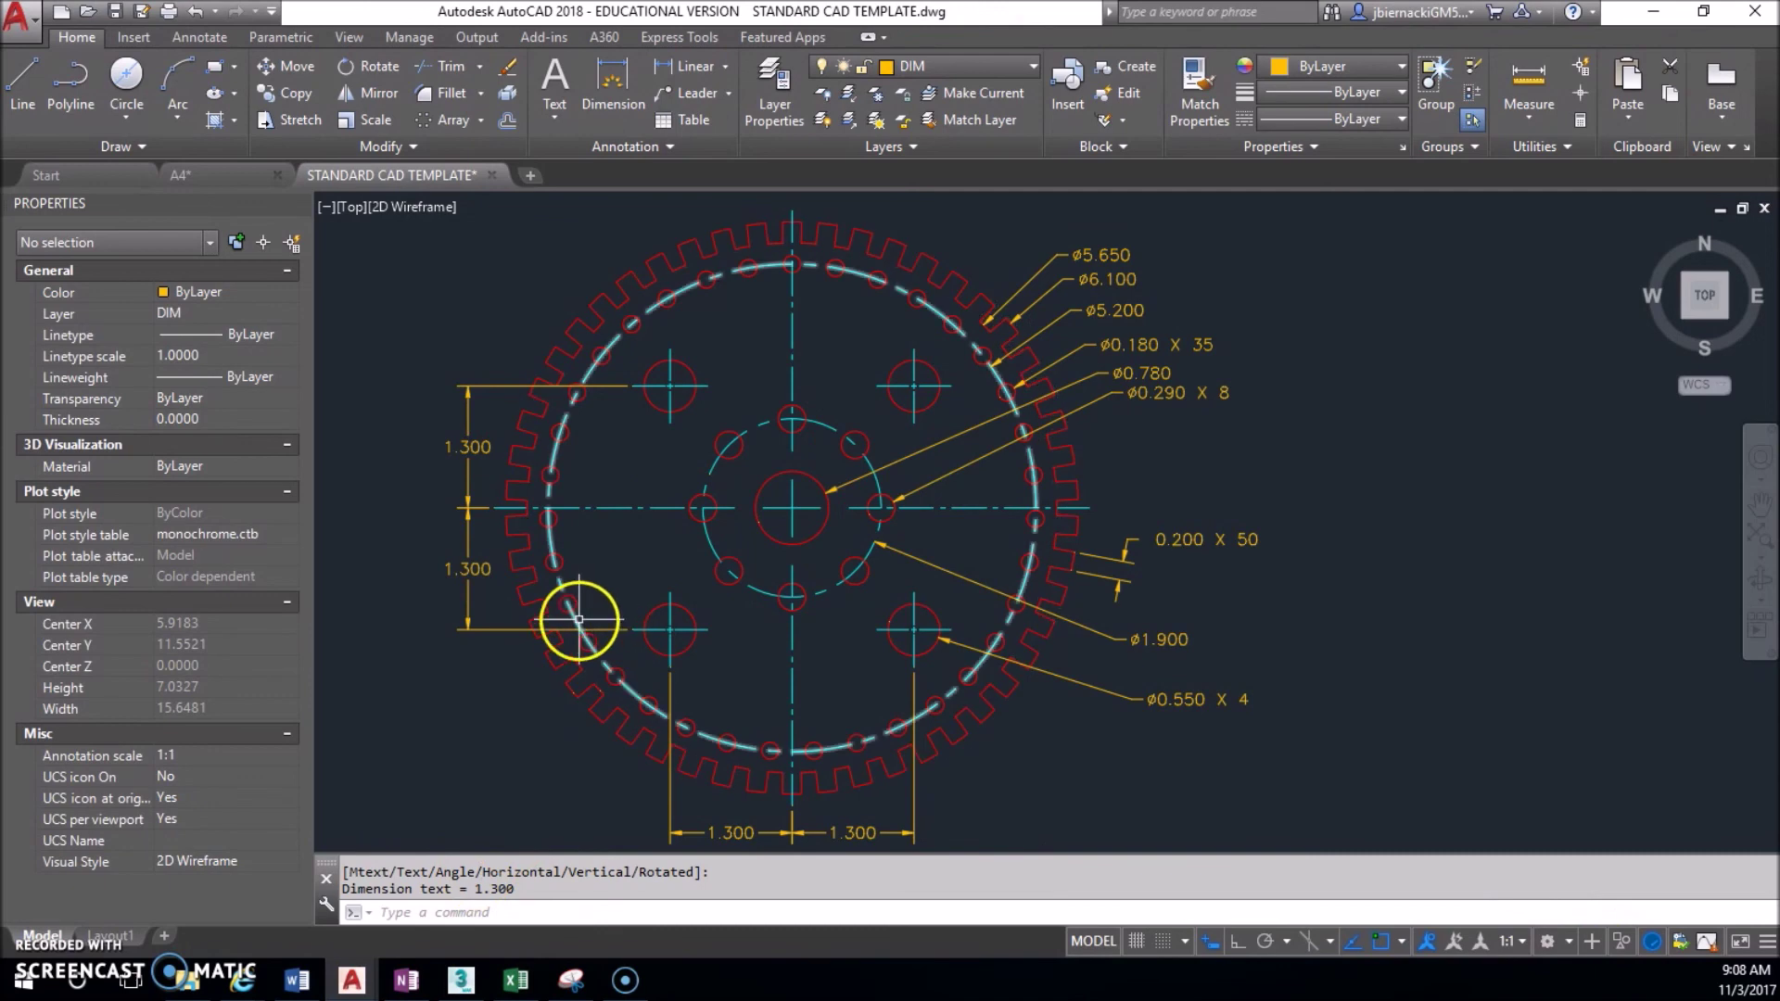
Open Layout1 and bring the whole dimensioned gear into view inside its viewport, ending back in paper space.
click(116, 937)
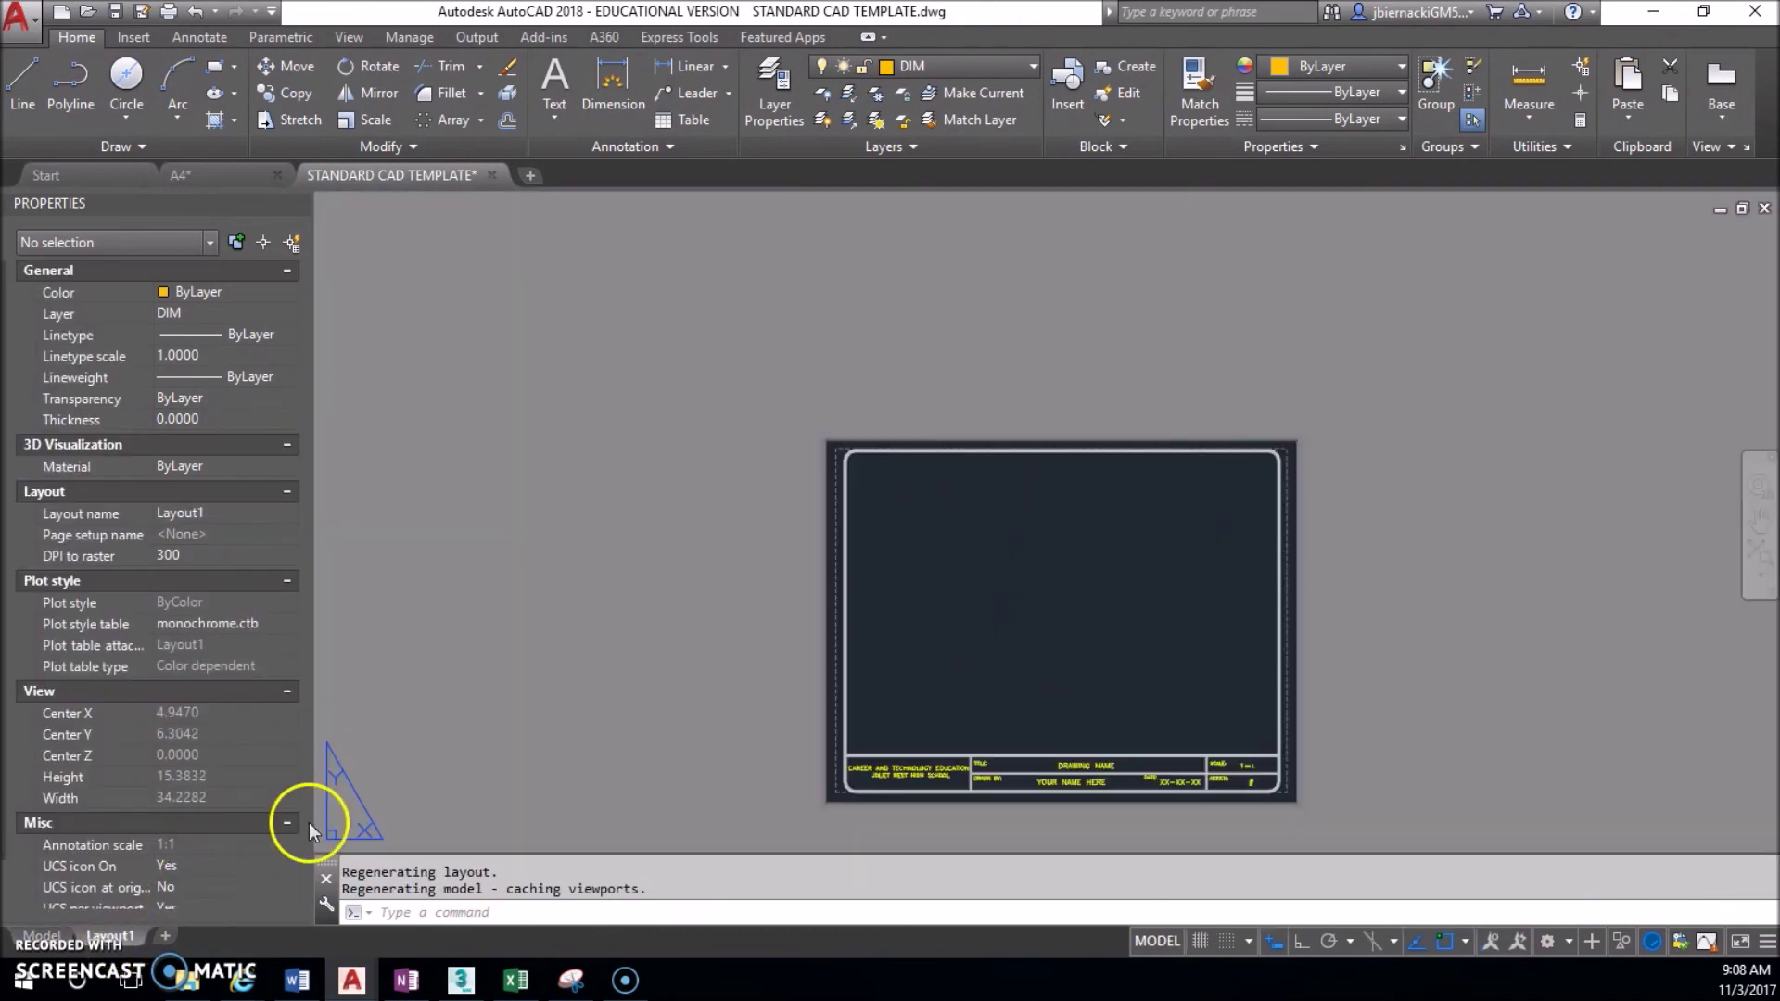
double_click(1014, 584)
click(1242, 494)
double_click(1130, 297)
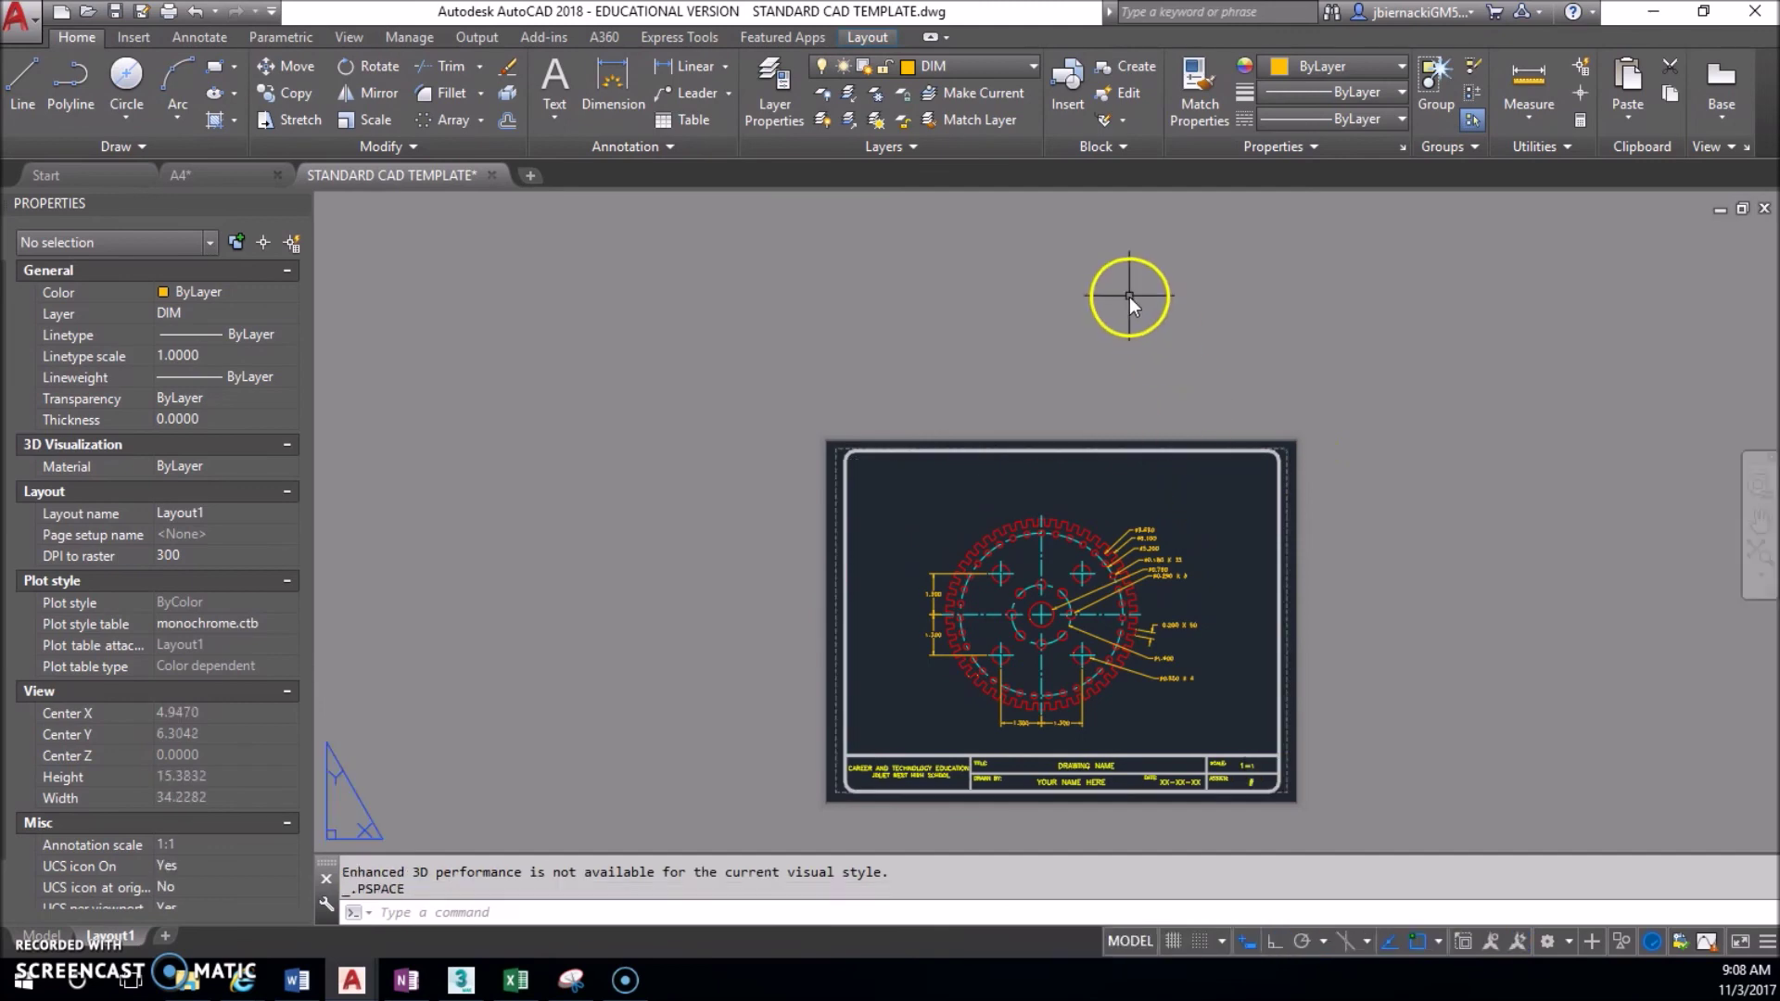
Turn on the VP layer so the viewport border can be selected.
click(999, 72)
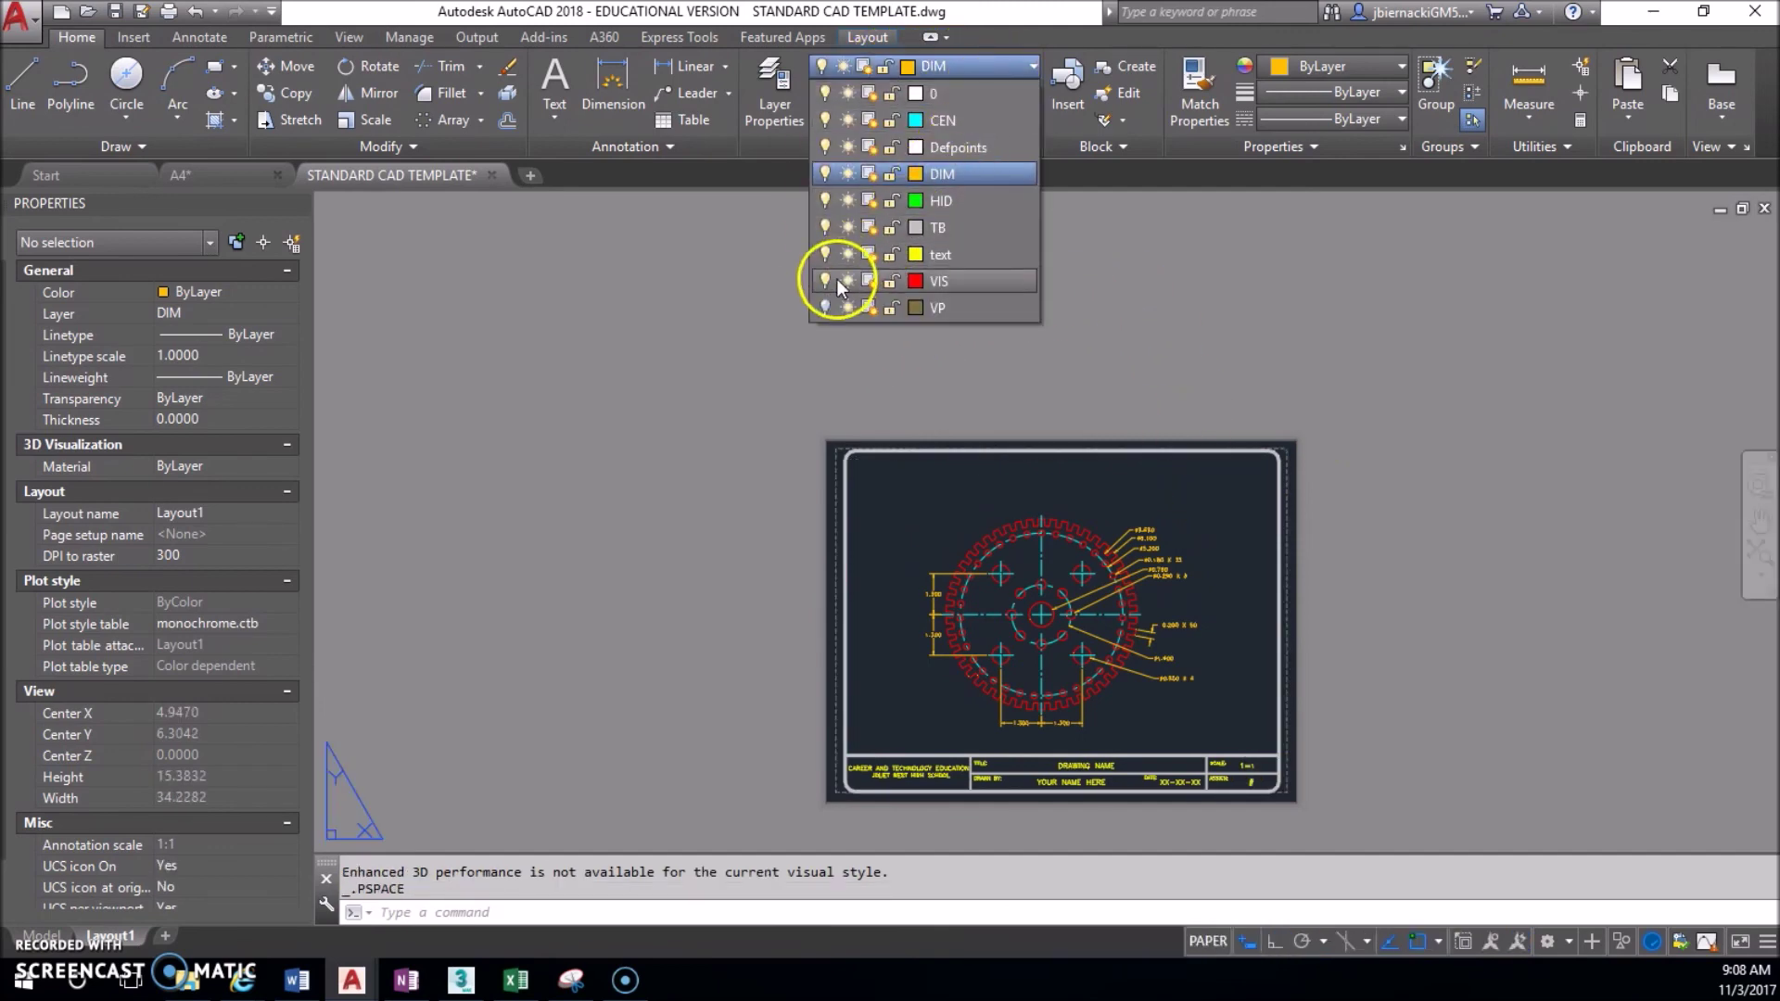
click(825, 307)
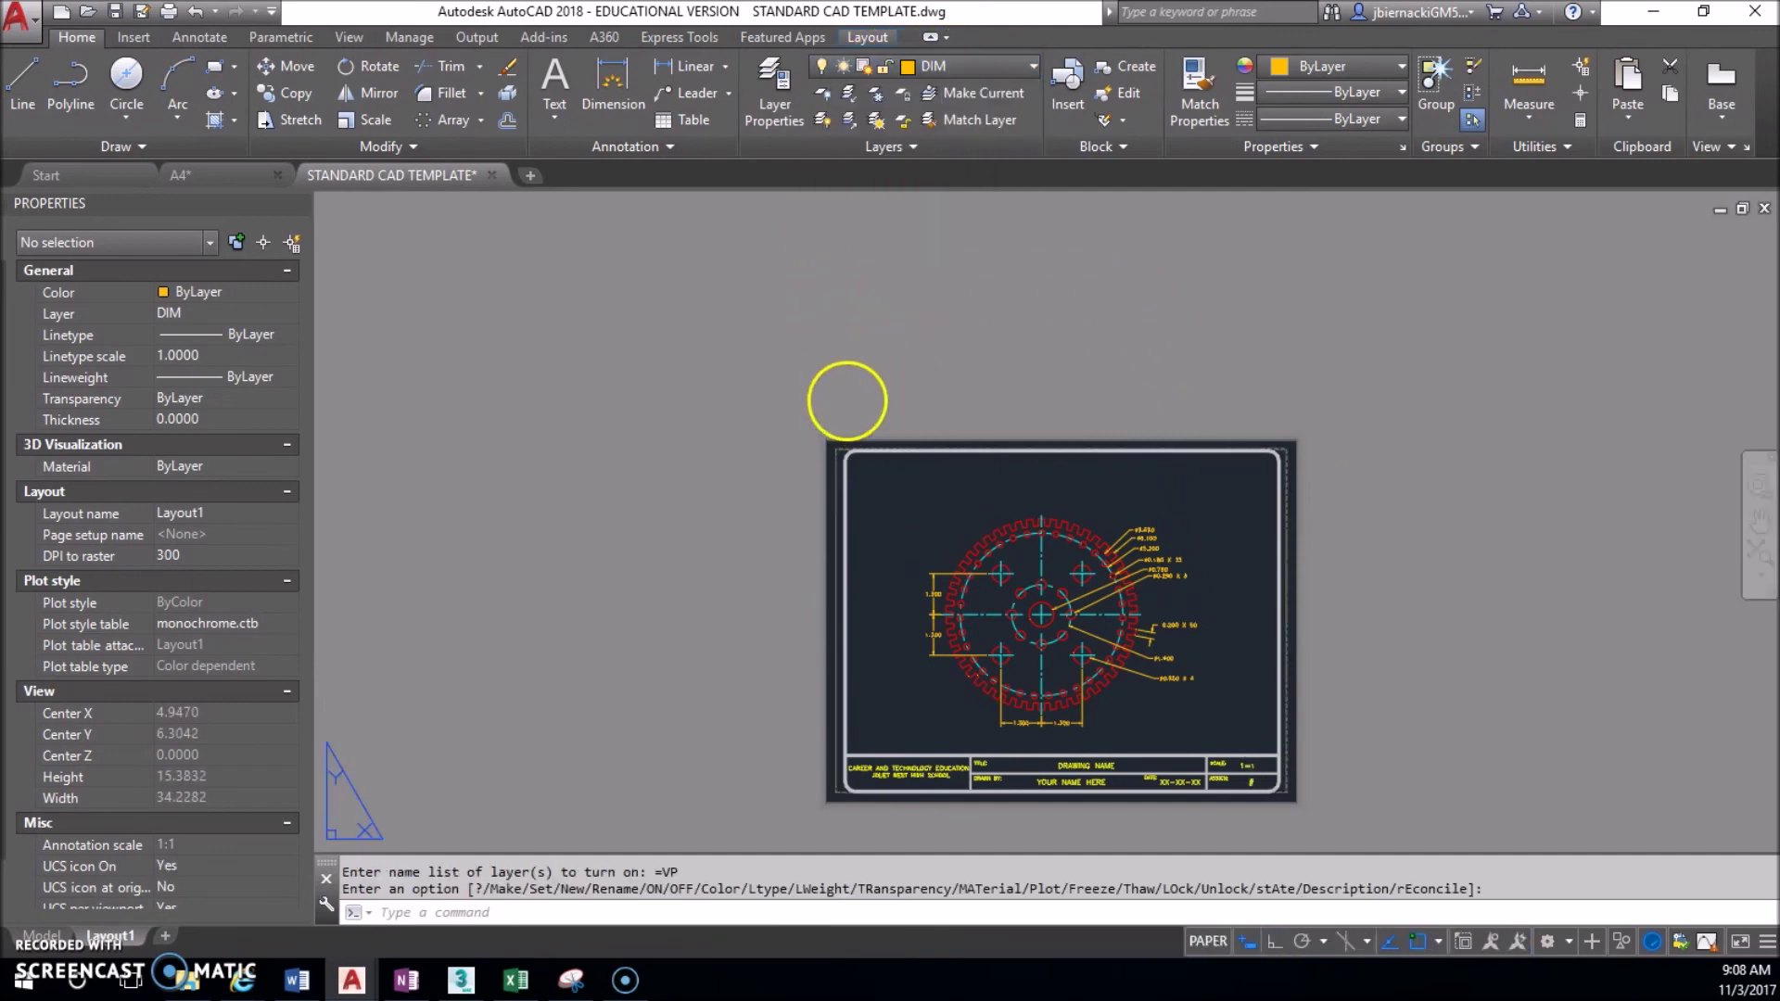
key(Return)
Set the layout viewport's standard scale to 1:1.
click(830, 464)
middle_drag(937, 358, 849, 171)
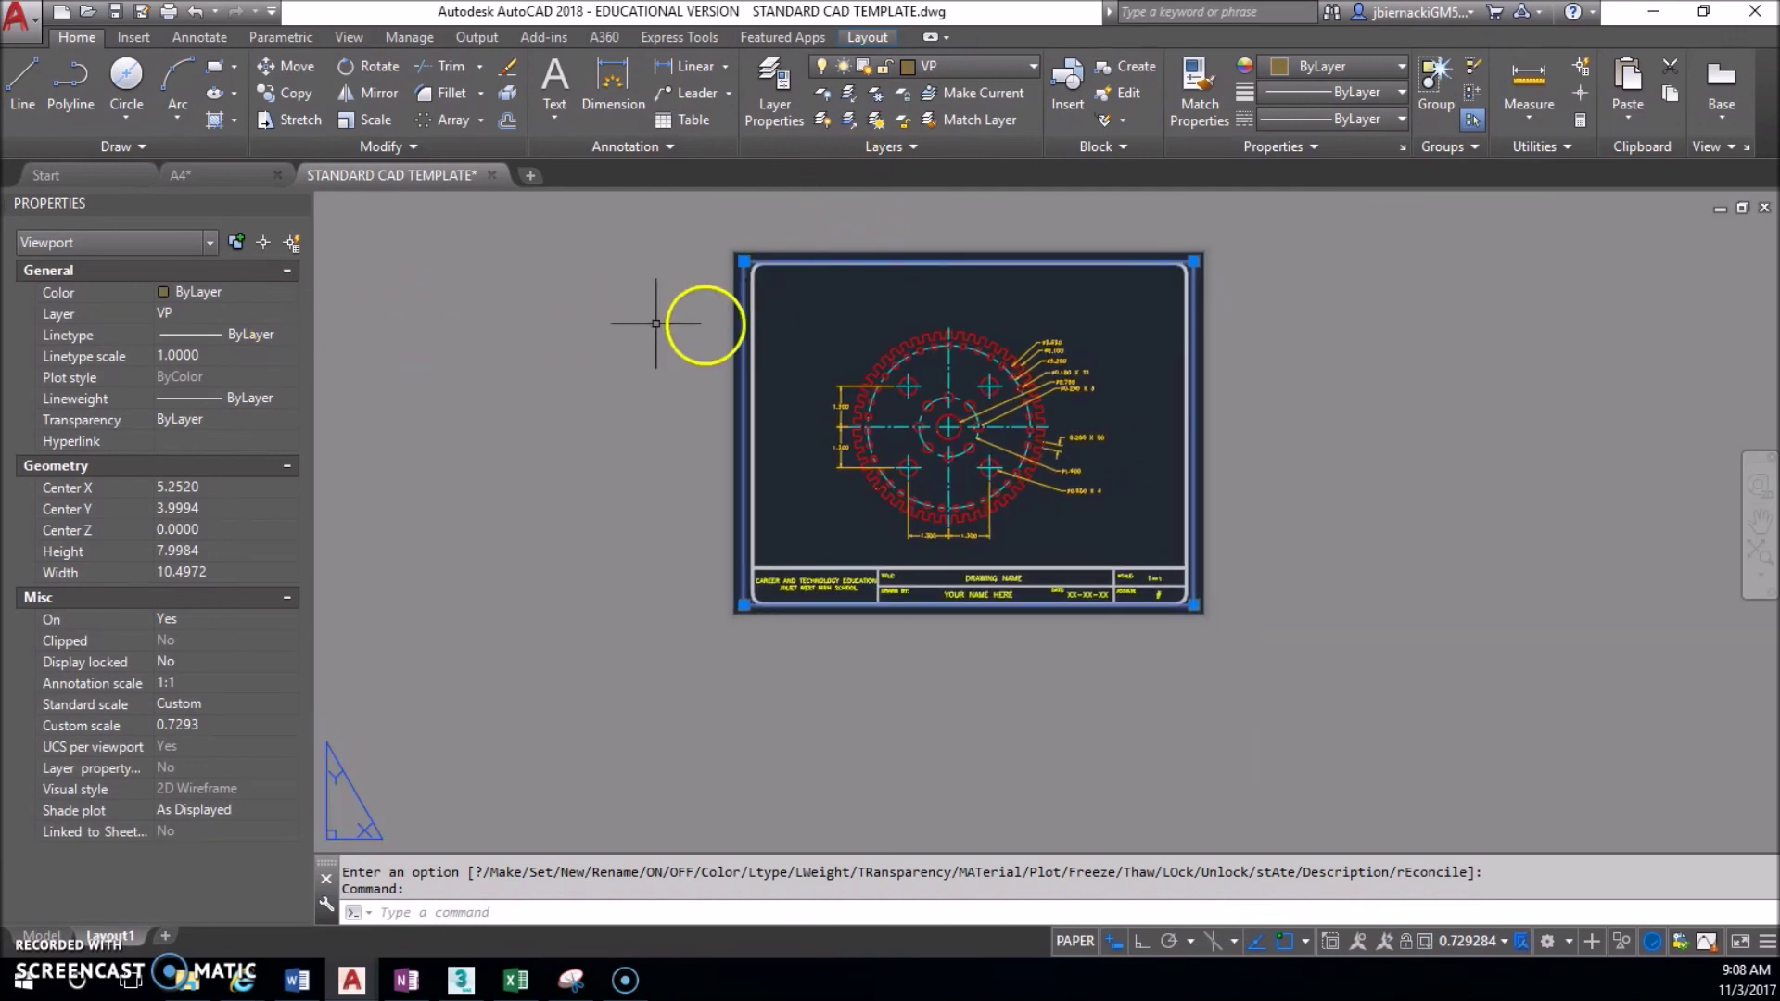
right_click(701, 336)
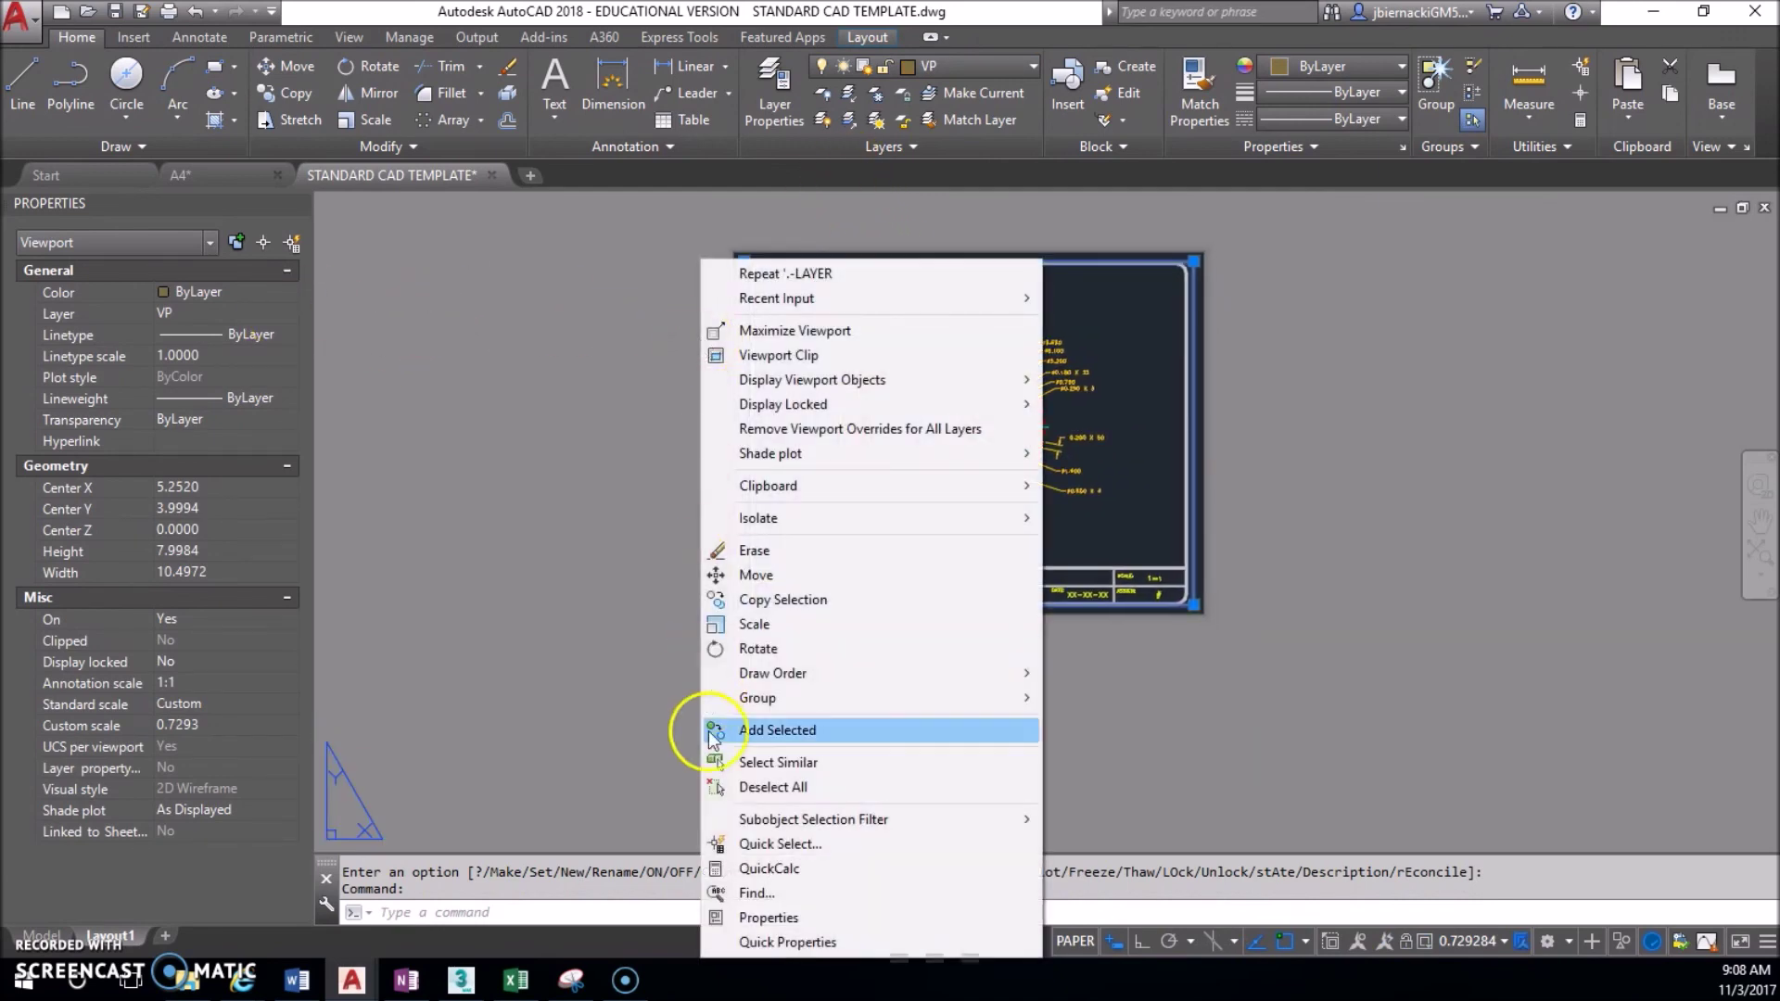
click(390, 481)
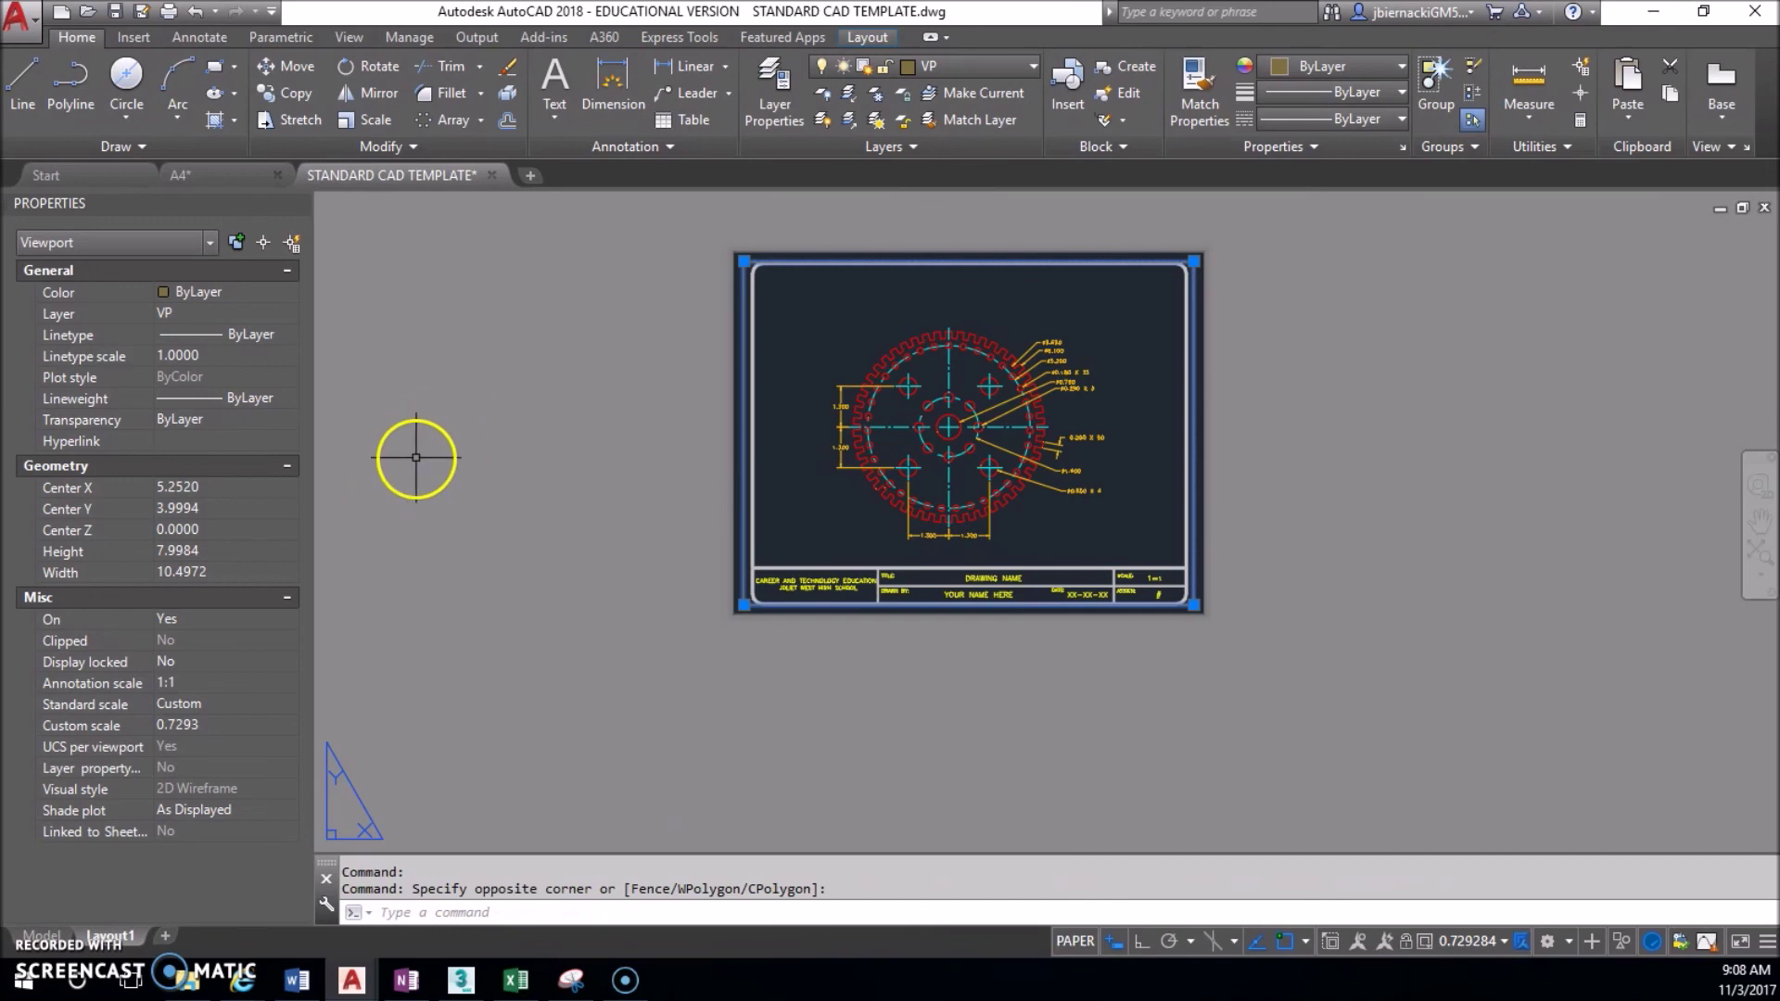
click(293, 706)
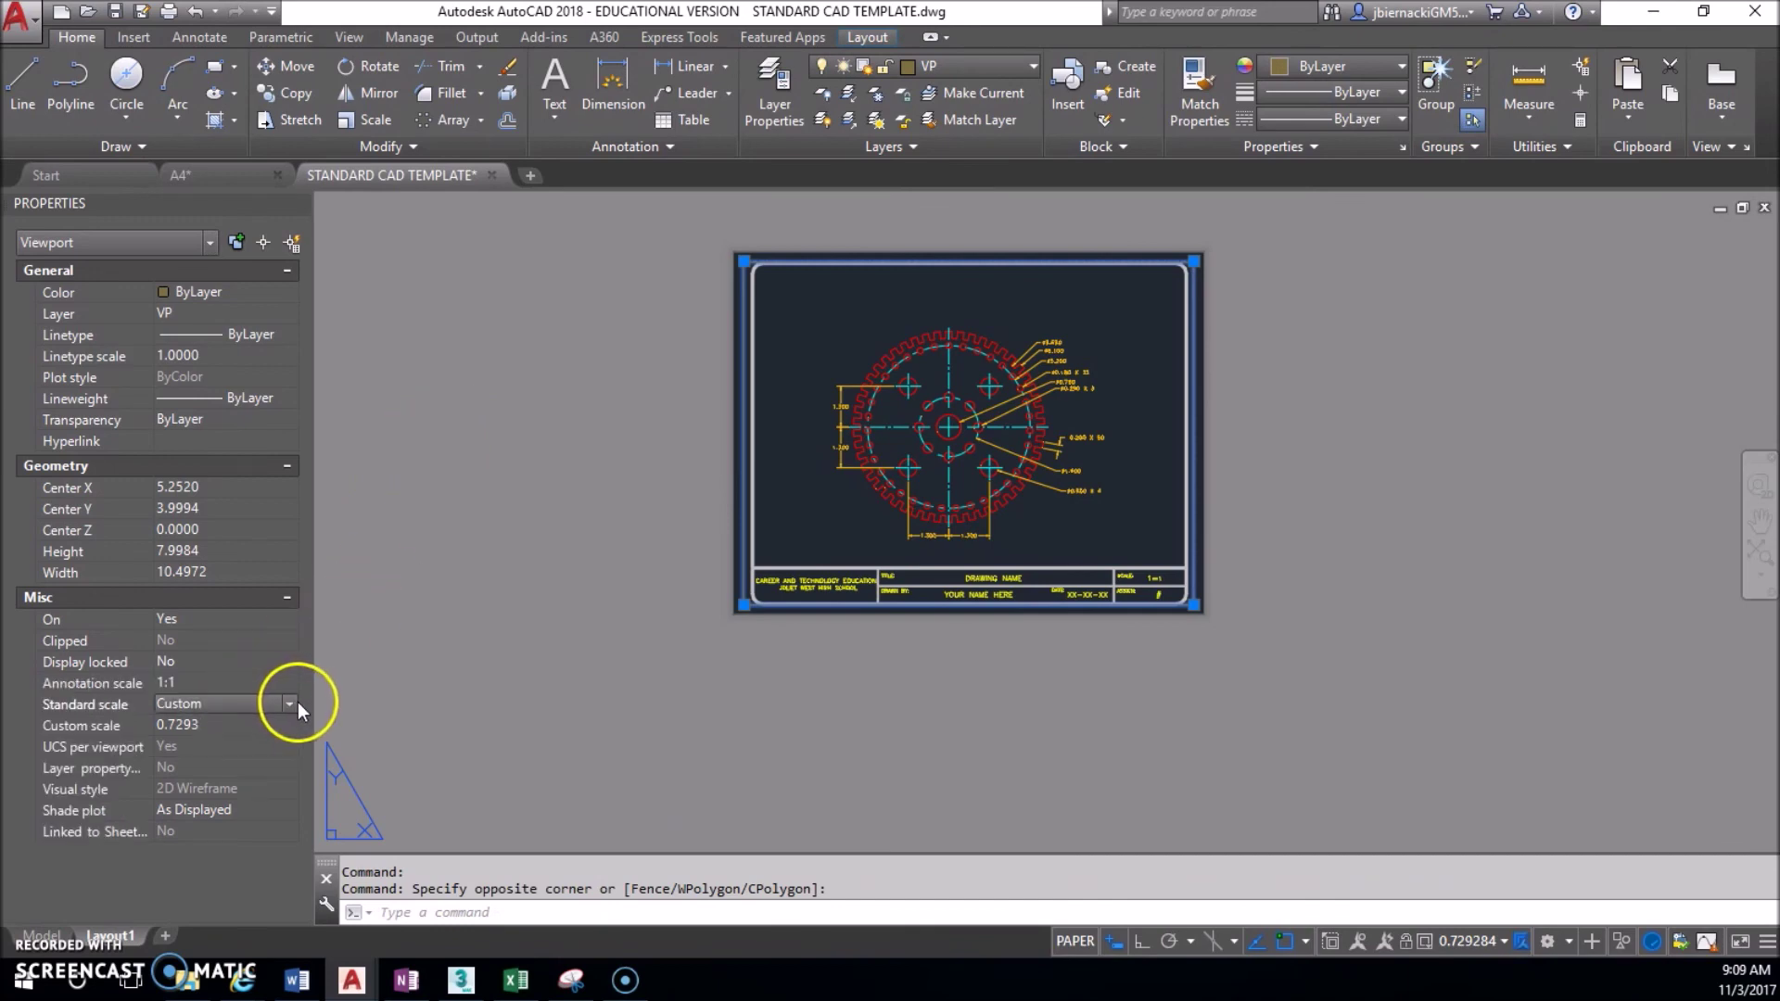
click(289, 703)
click(237, 744)
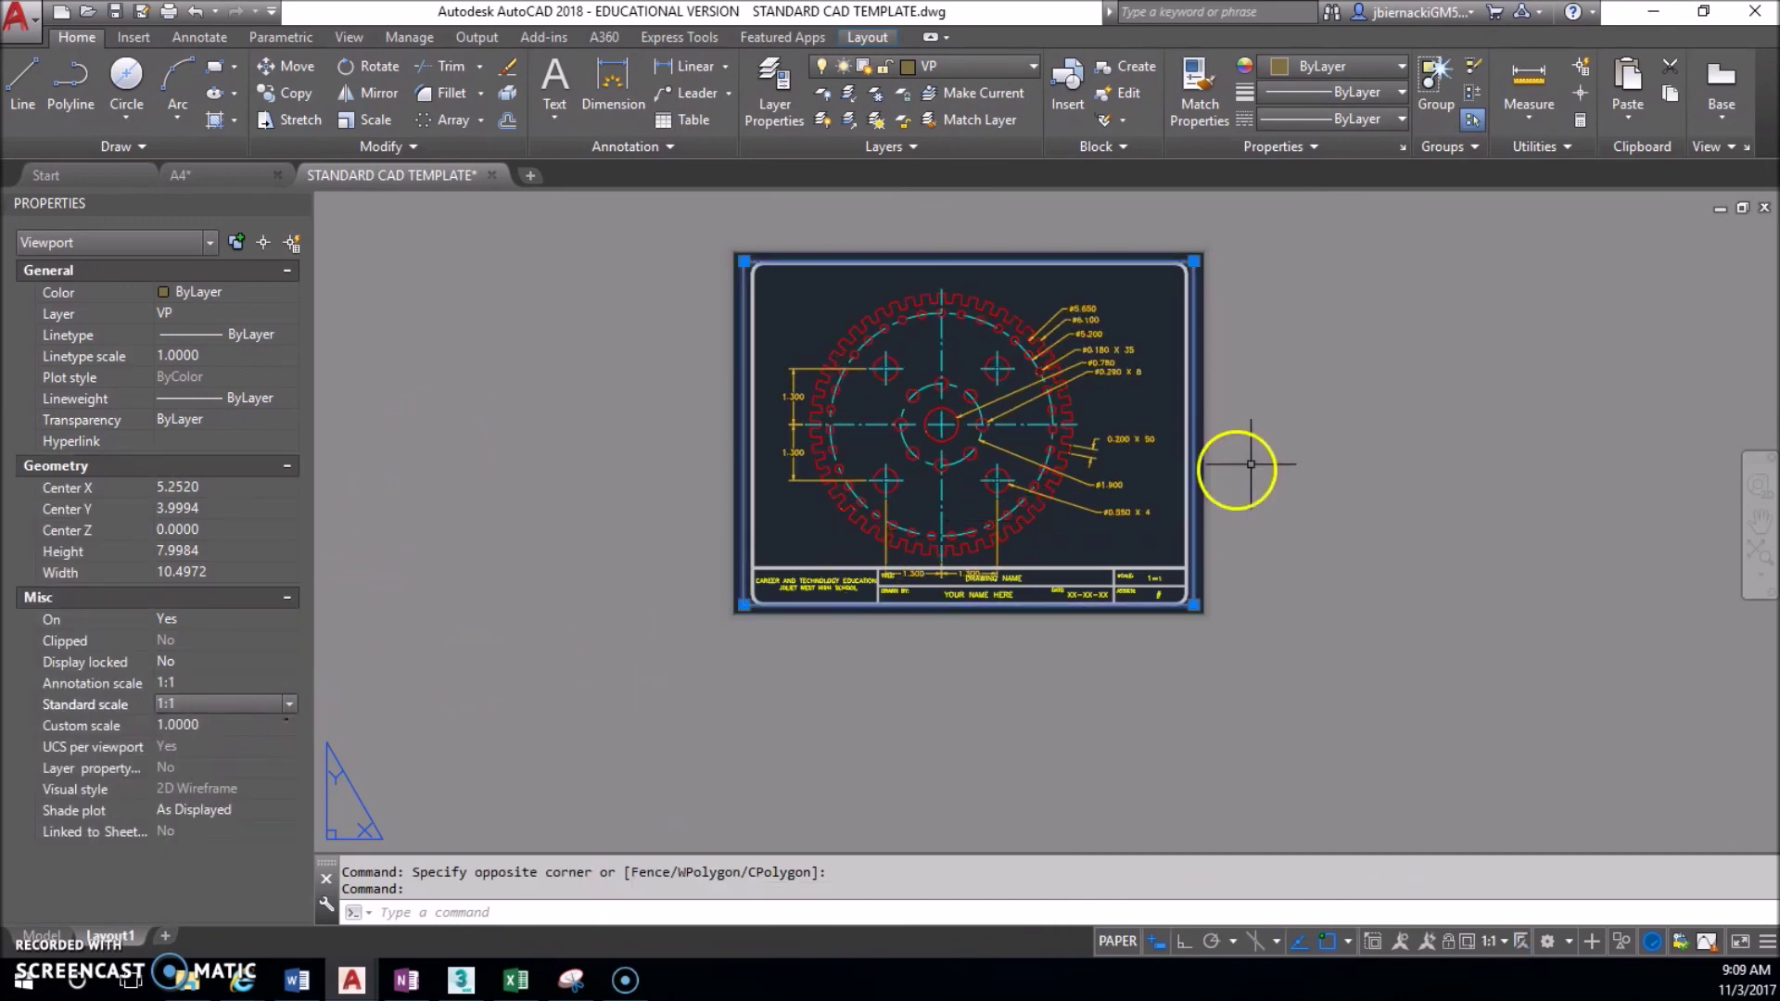
scroll(1095, 452, up, 2)
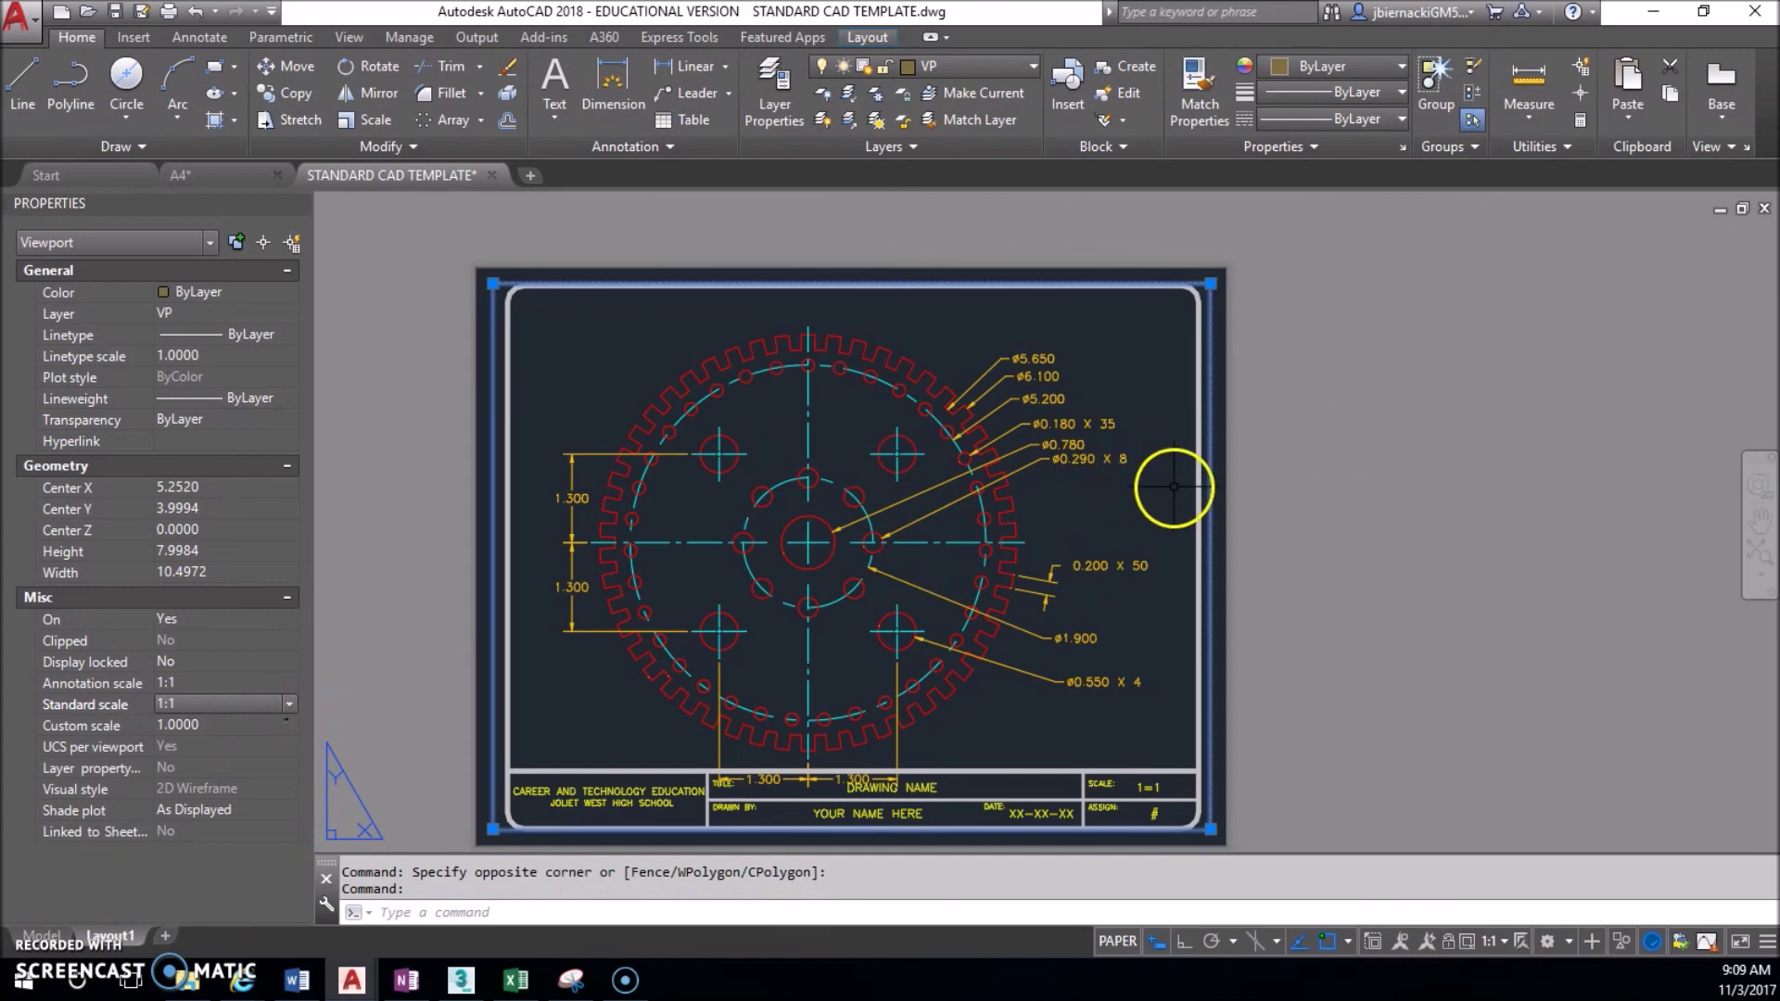
key(Escape)
Center the gear and its dimensions inside the sheet border above the title block, keeping the viewport scale, and return to paper space.
double_click(1125, 489)
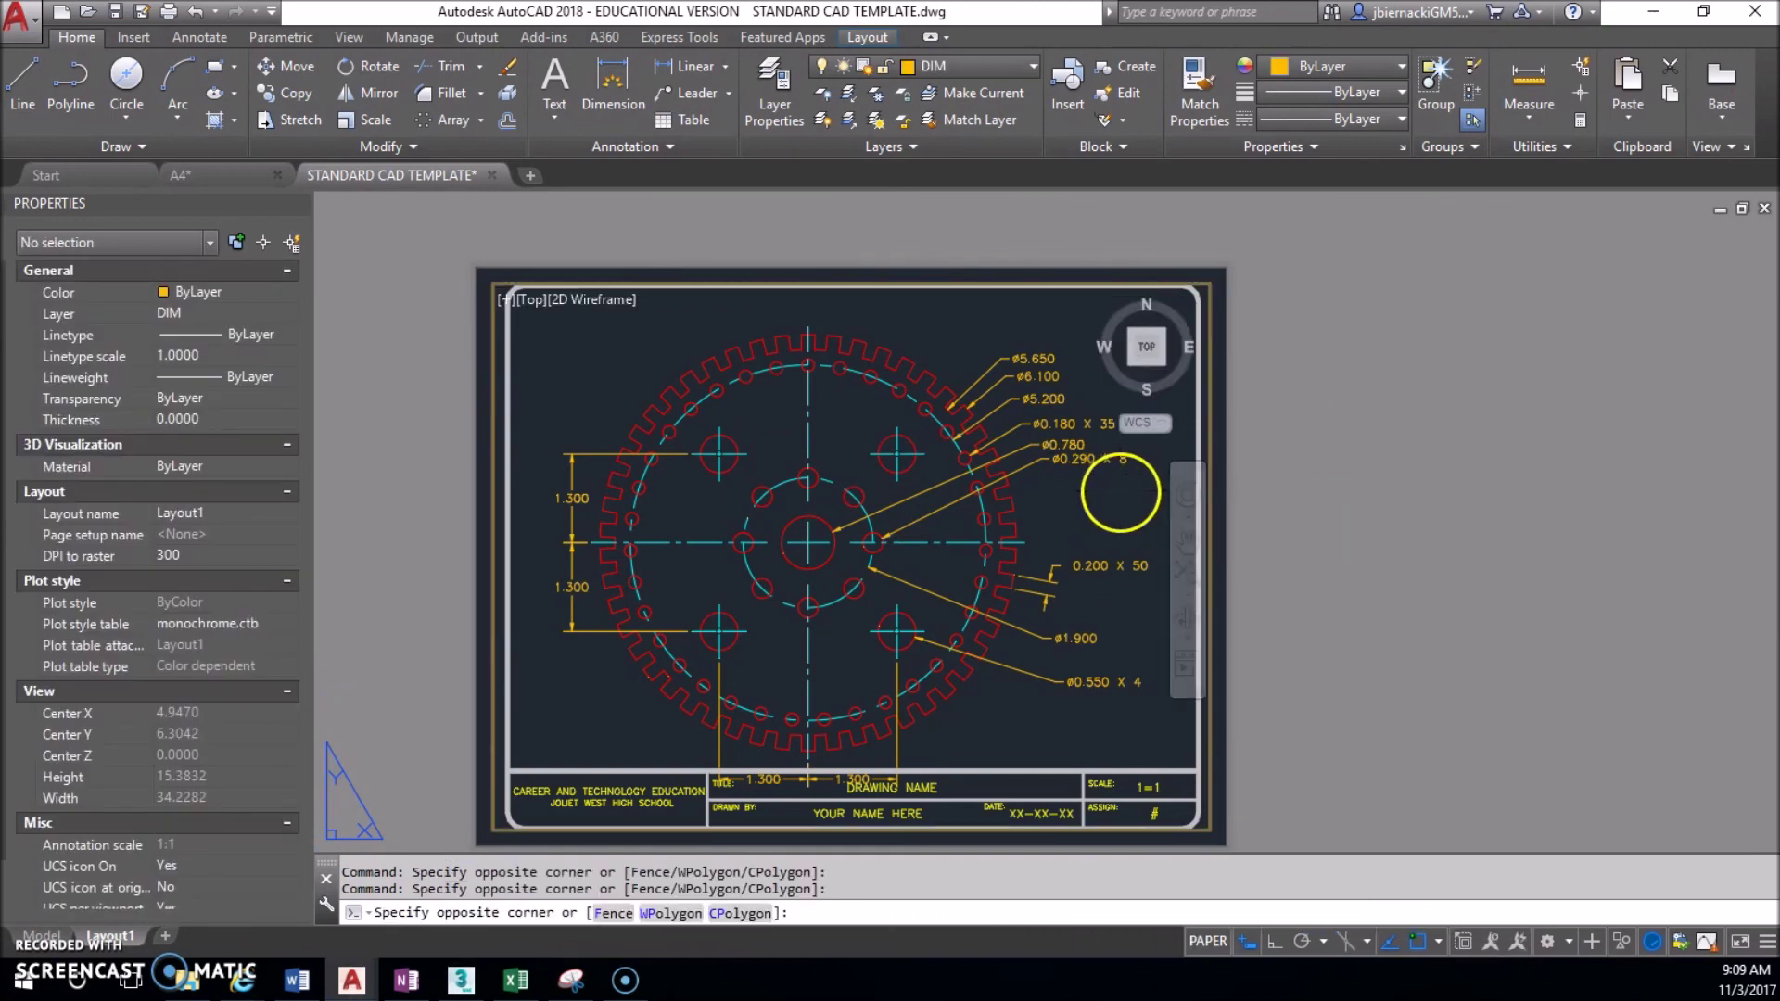
middle_drag(1090, 512, 1128, 482)
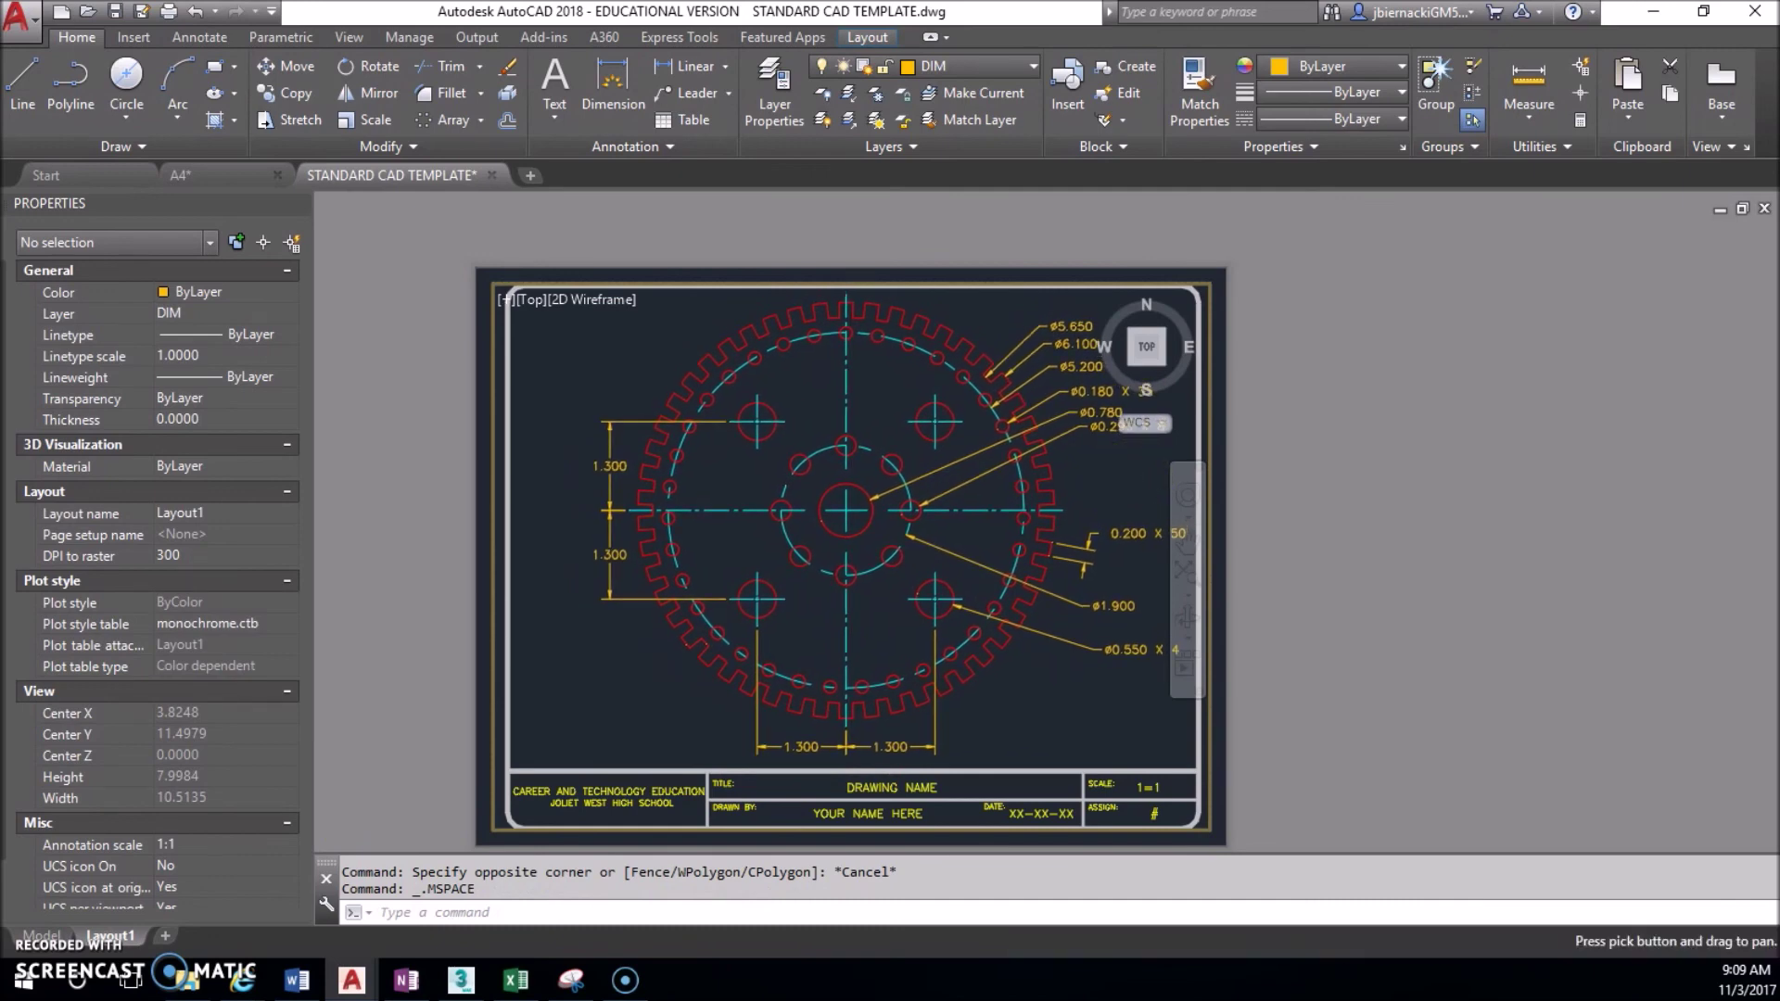
double_click(1410, 449)
Turn off the VP layer to hide the viewport border.
click(970, 64)
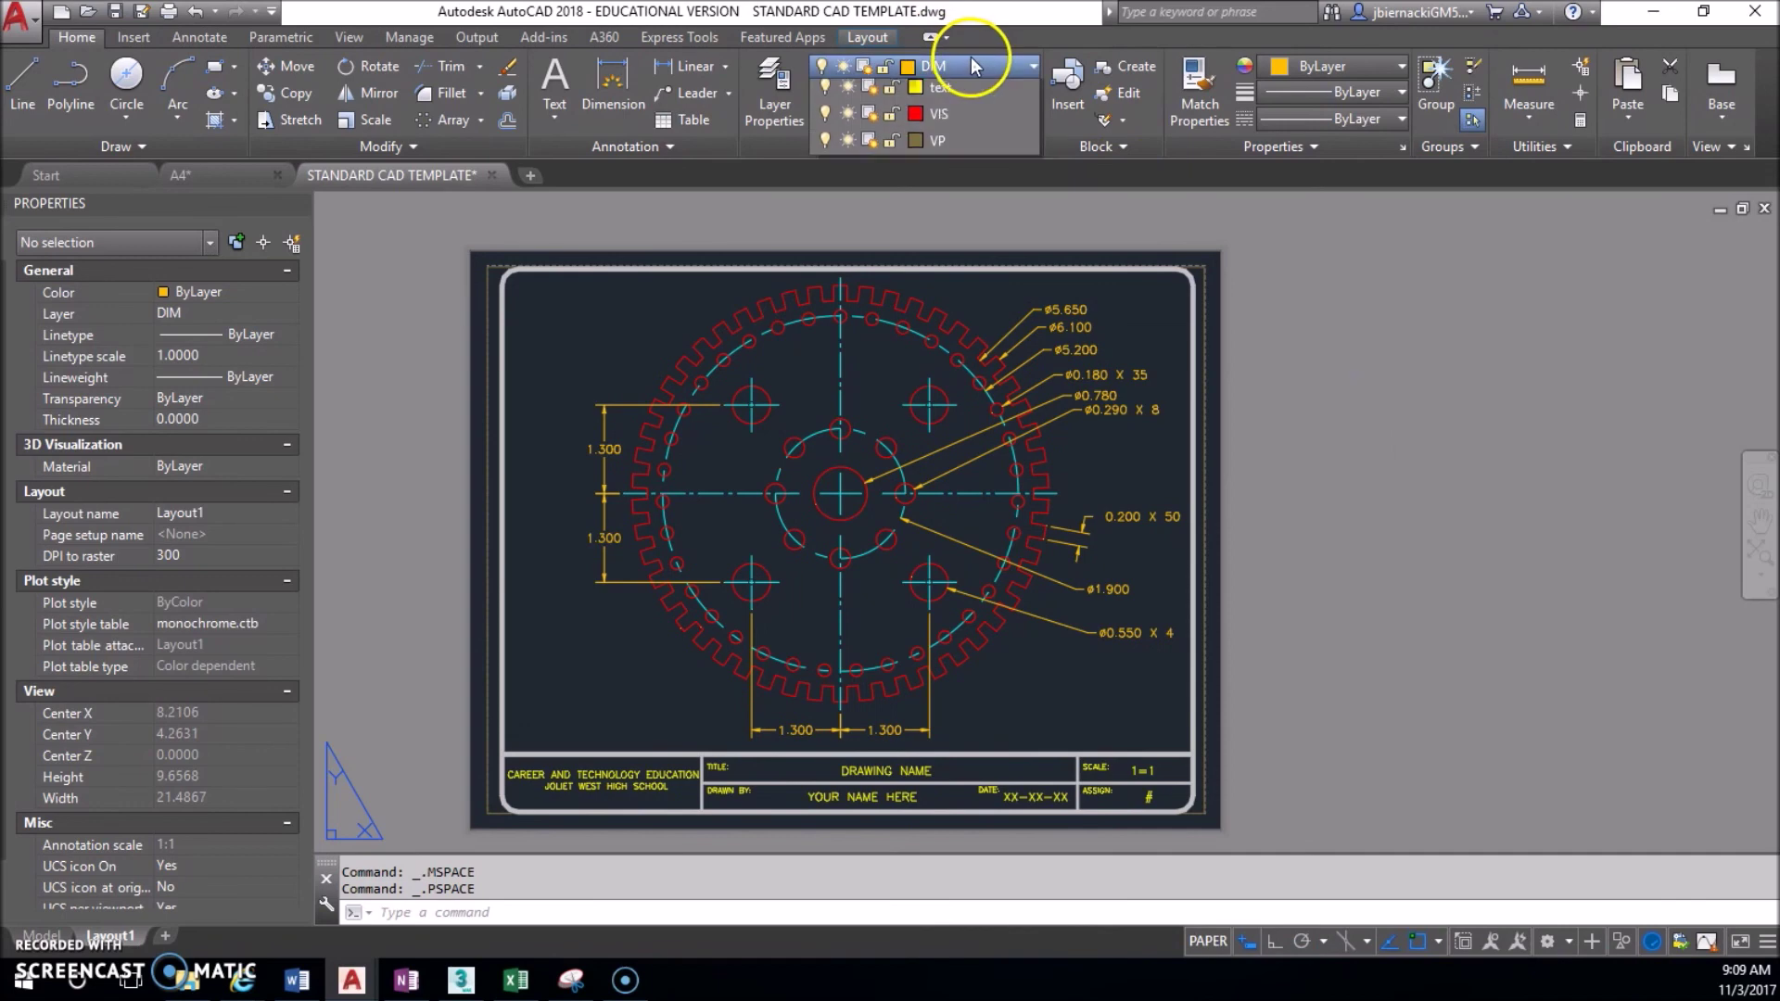
click(825, 307)
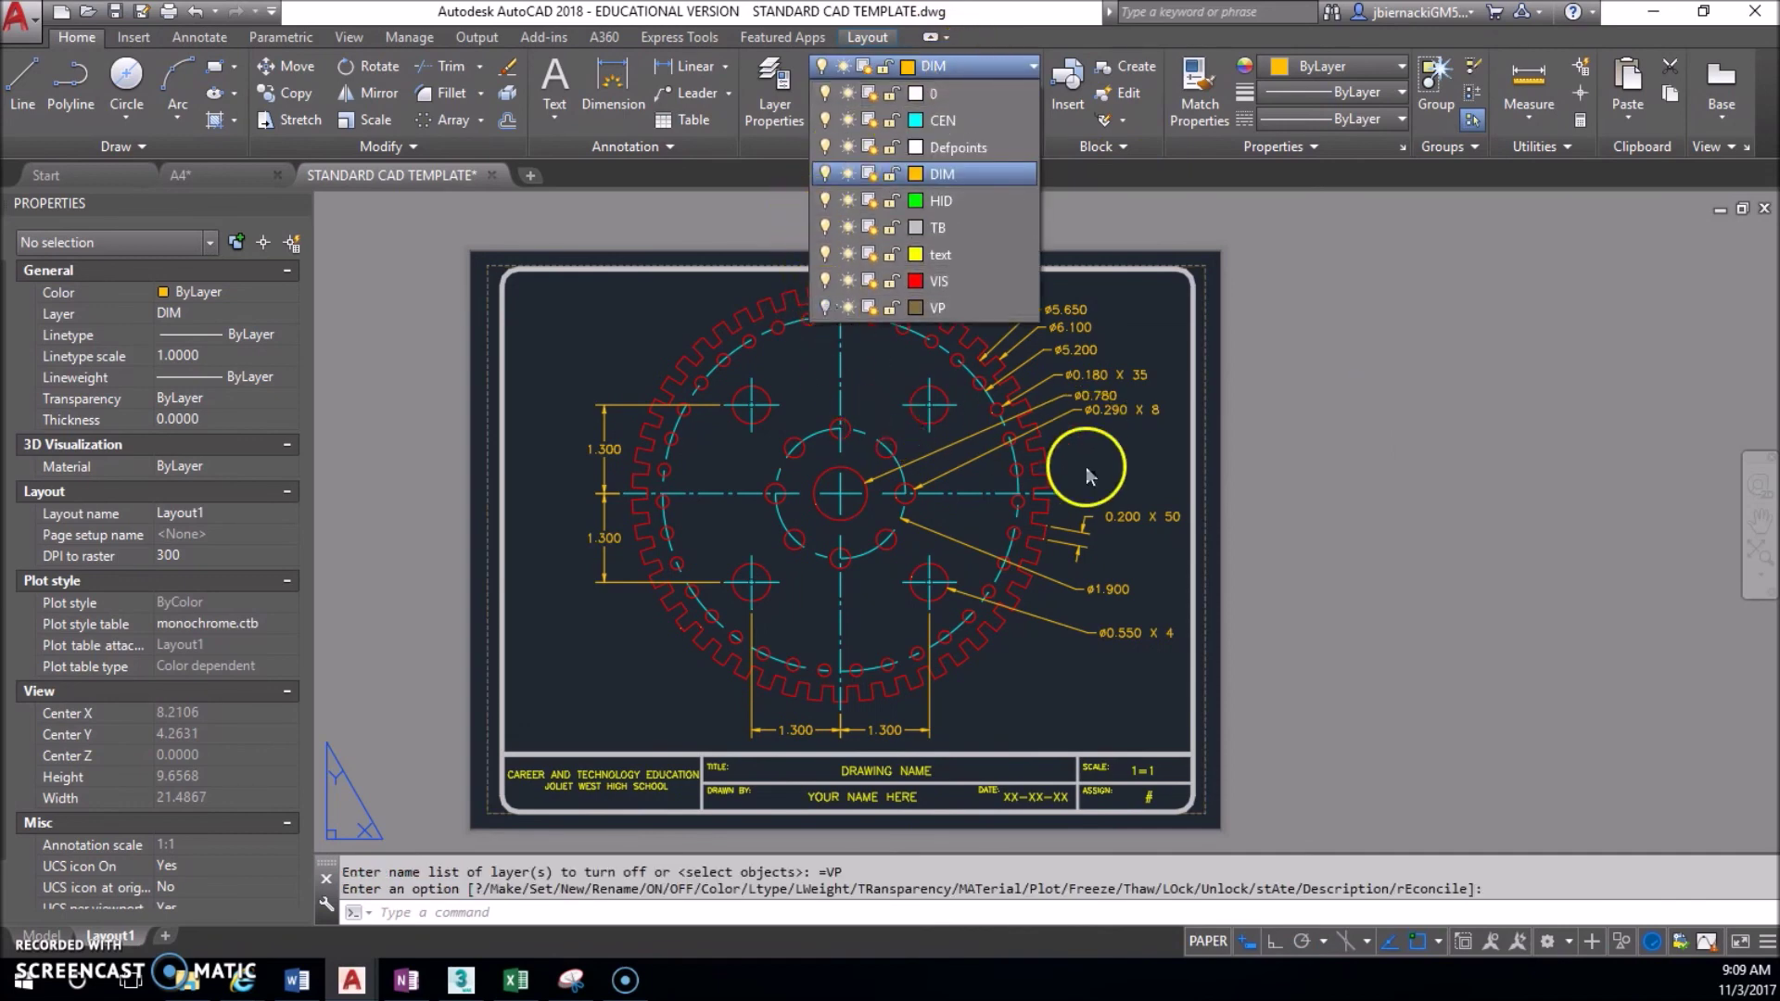
click(1327, 683)
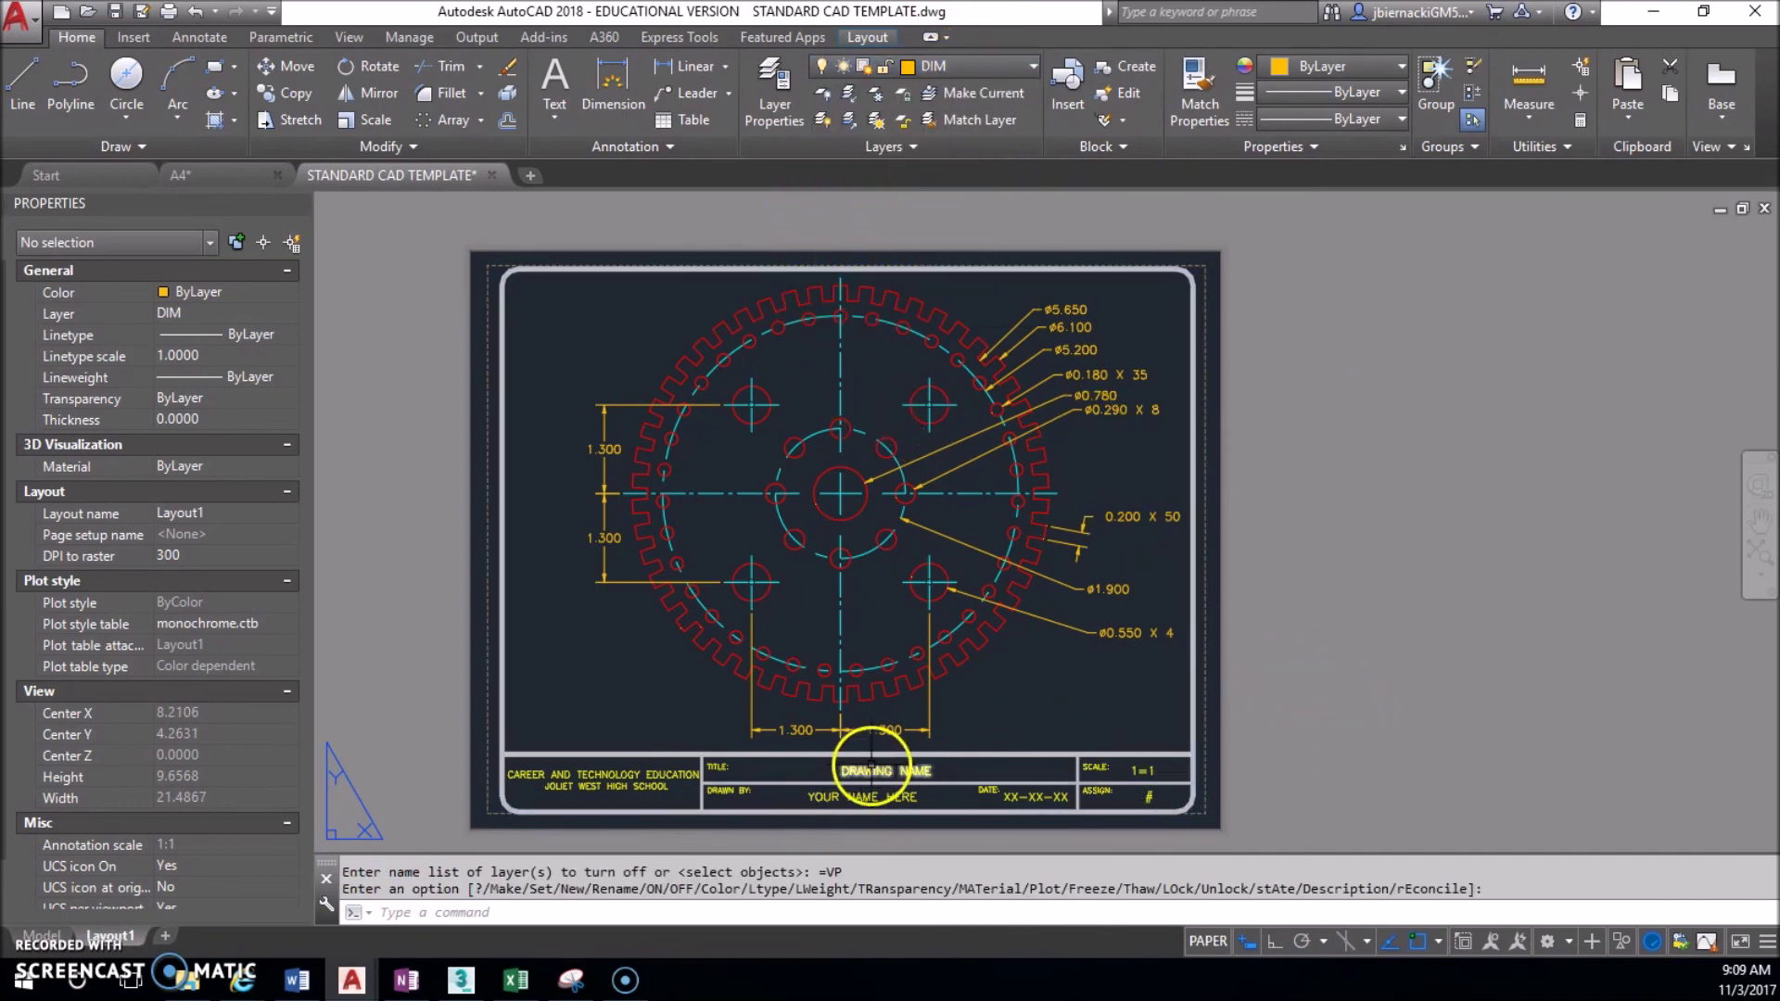